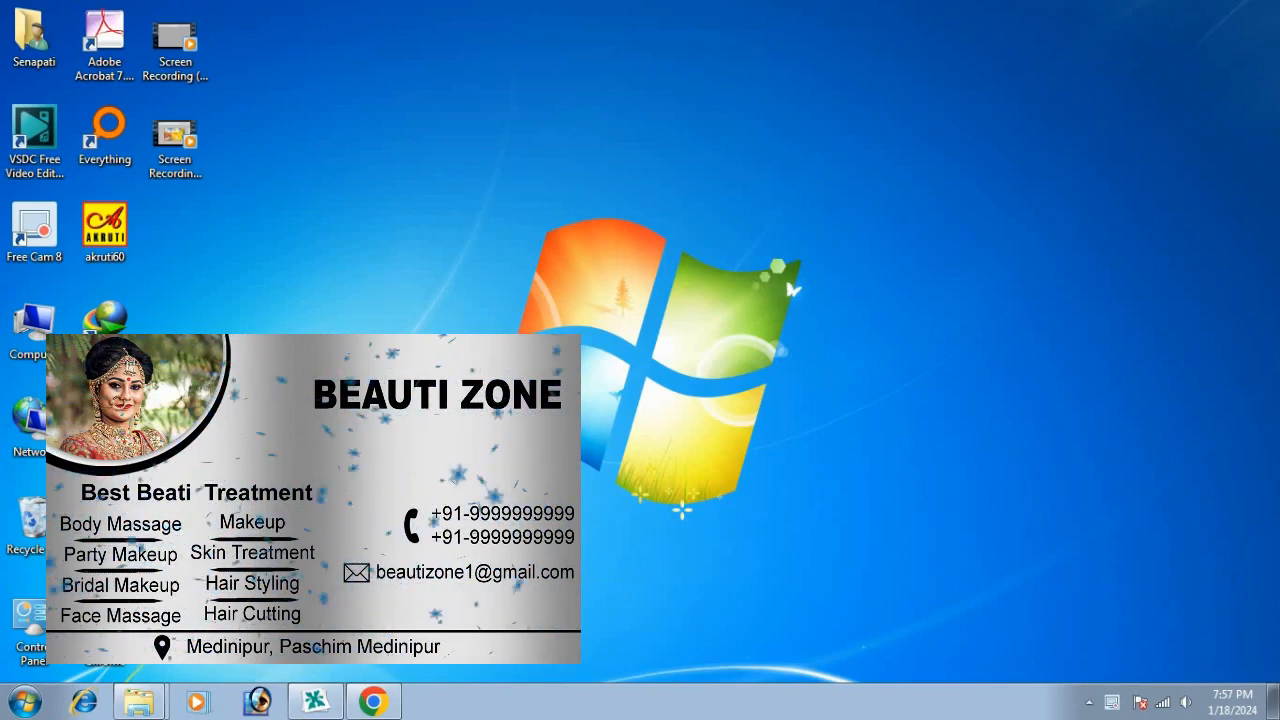
Launch Adobe Photoshop from the Windows Start menu
left_click(28, 700)
left_click(120, 117)
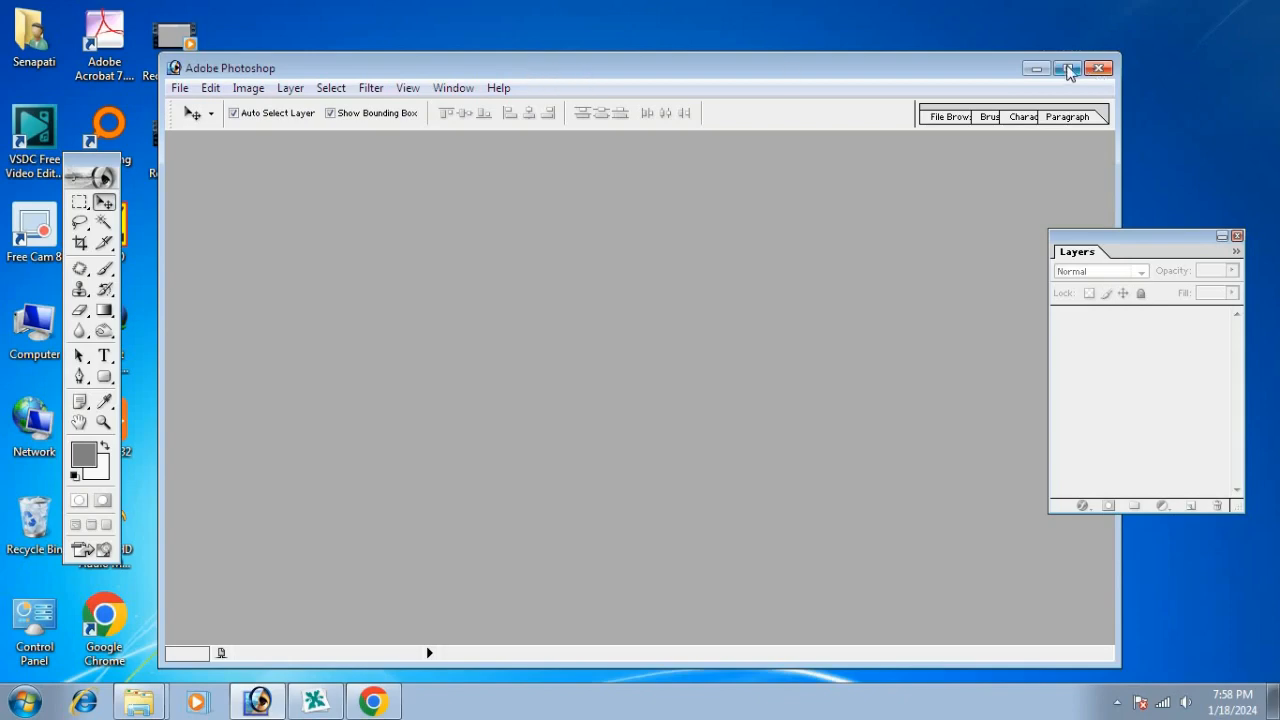
Maximize Photoshop, tuck the tools palette aside, and start a new document from the 5 x 7 preset
left_click(1068, 69)
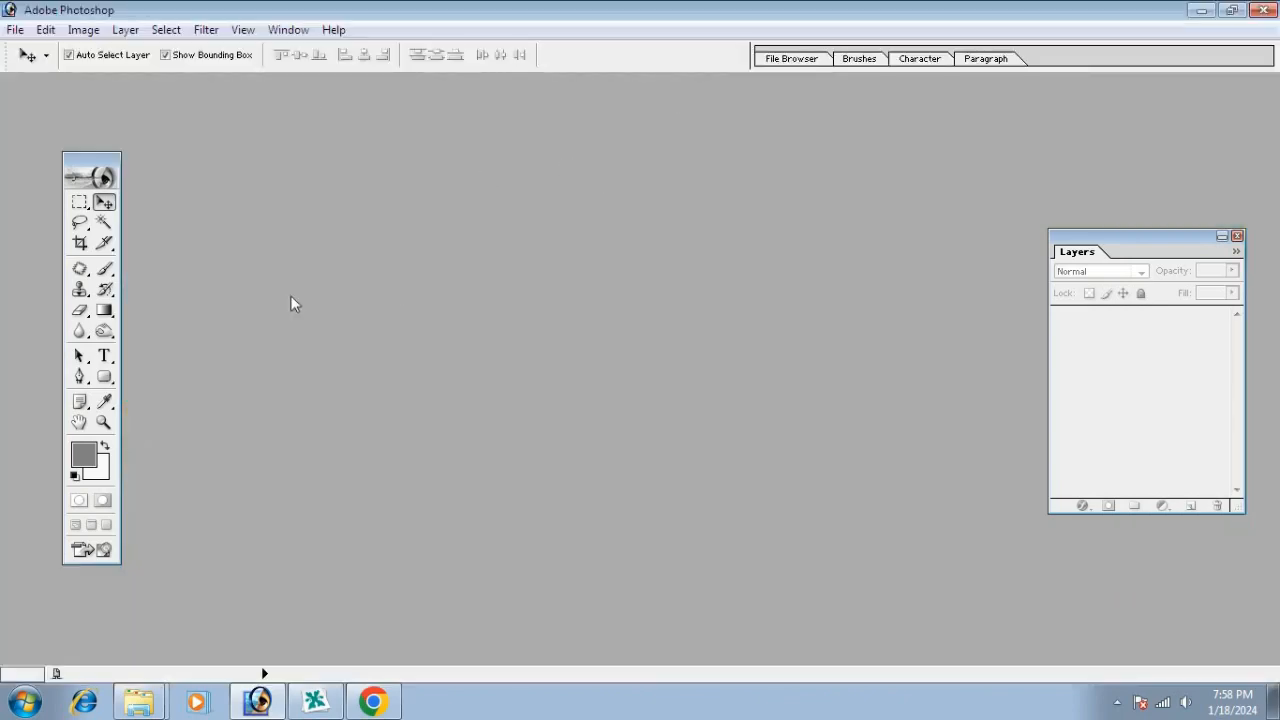
left_click_drag(103, 159, 63, 150)
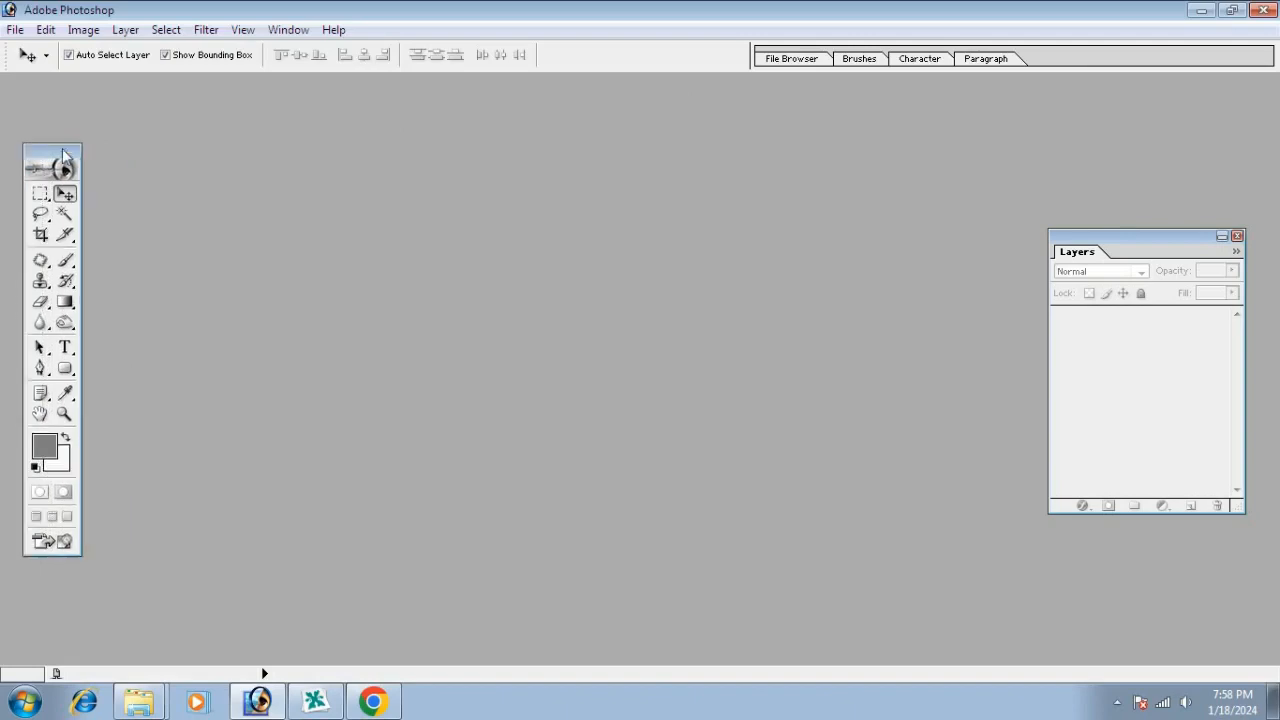
left_click(15, 31)
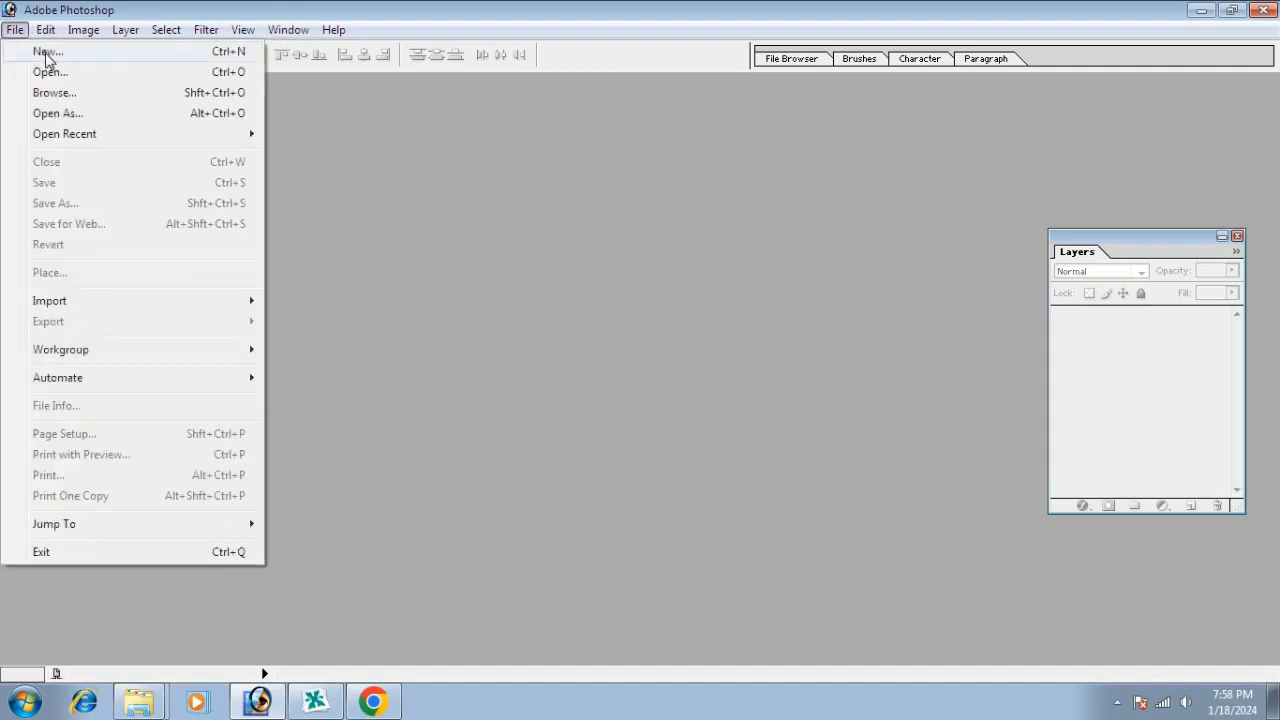
left_click(47, 55)
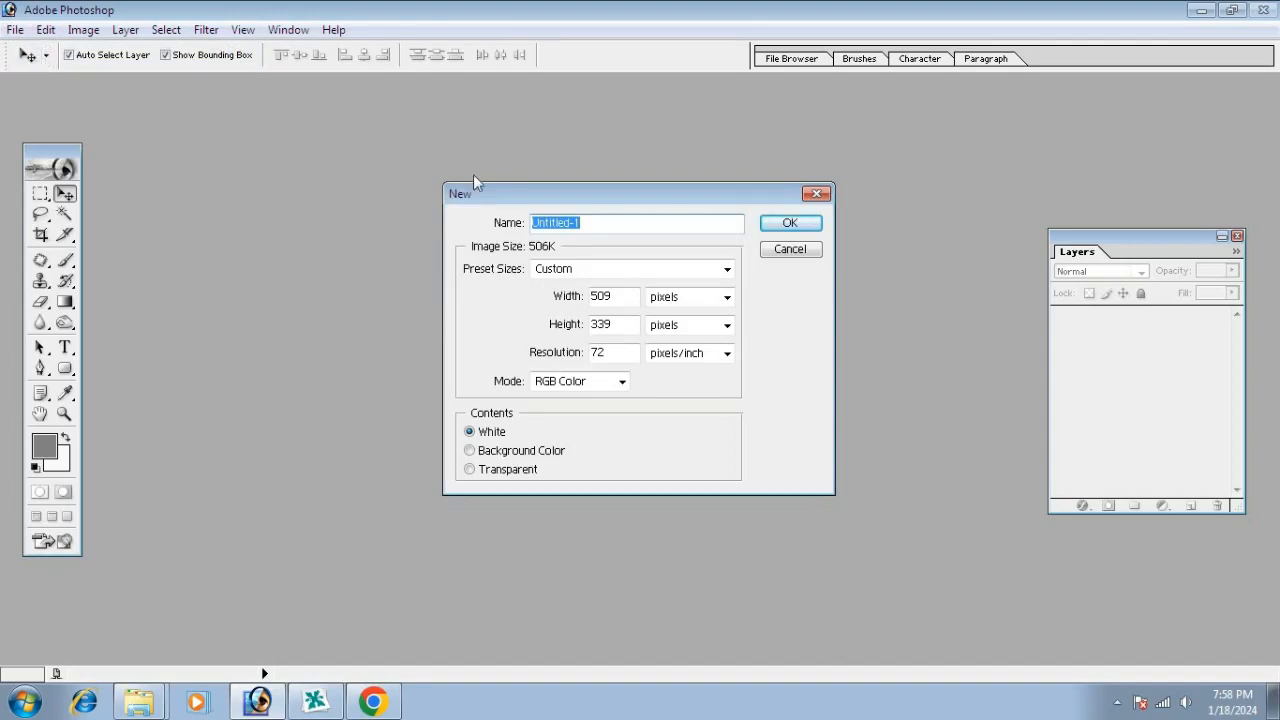
left_click(565, 270)
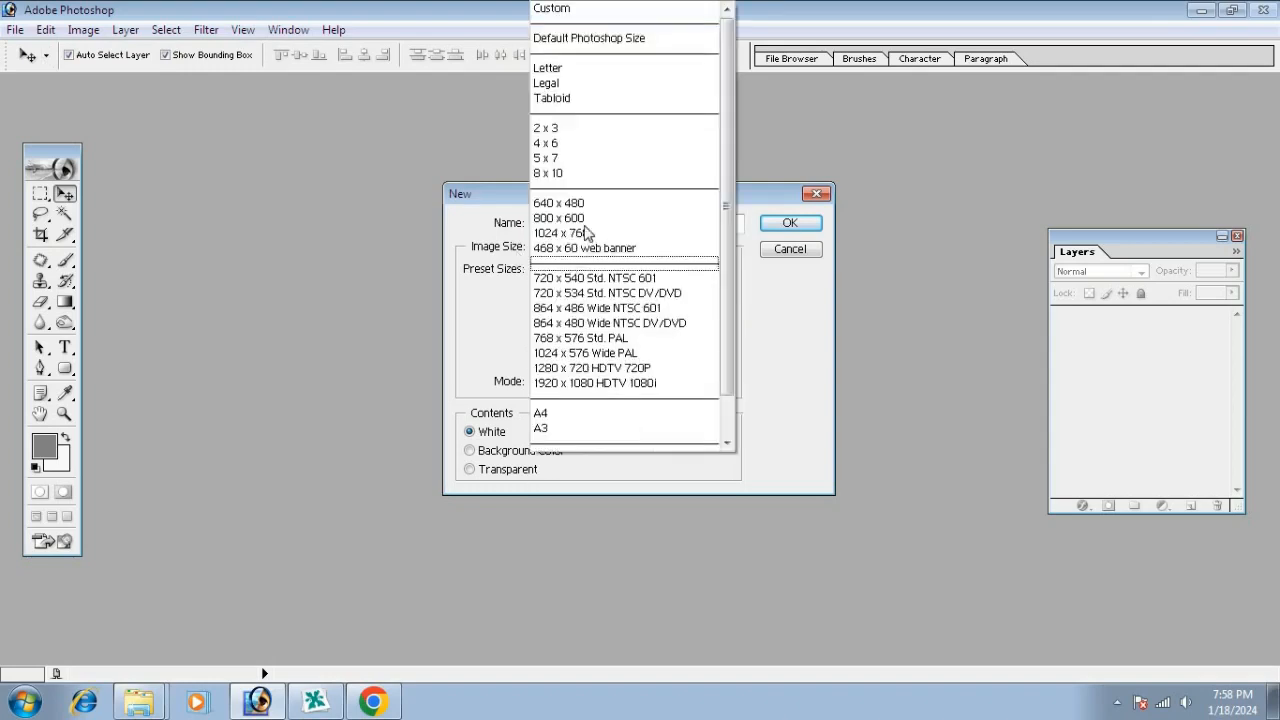
left_click(568, 158)
left_click(614, 296)
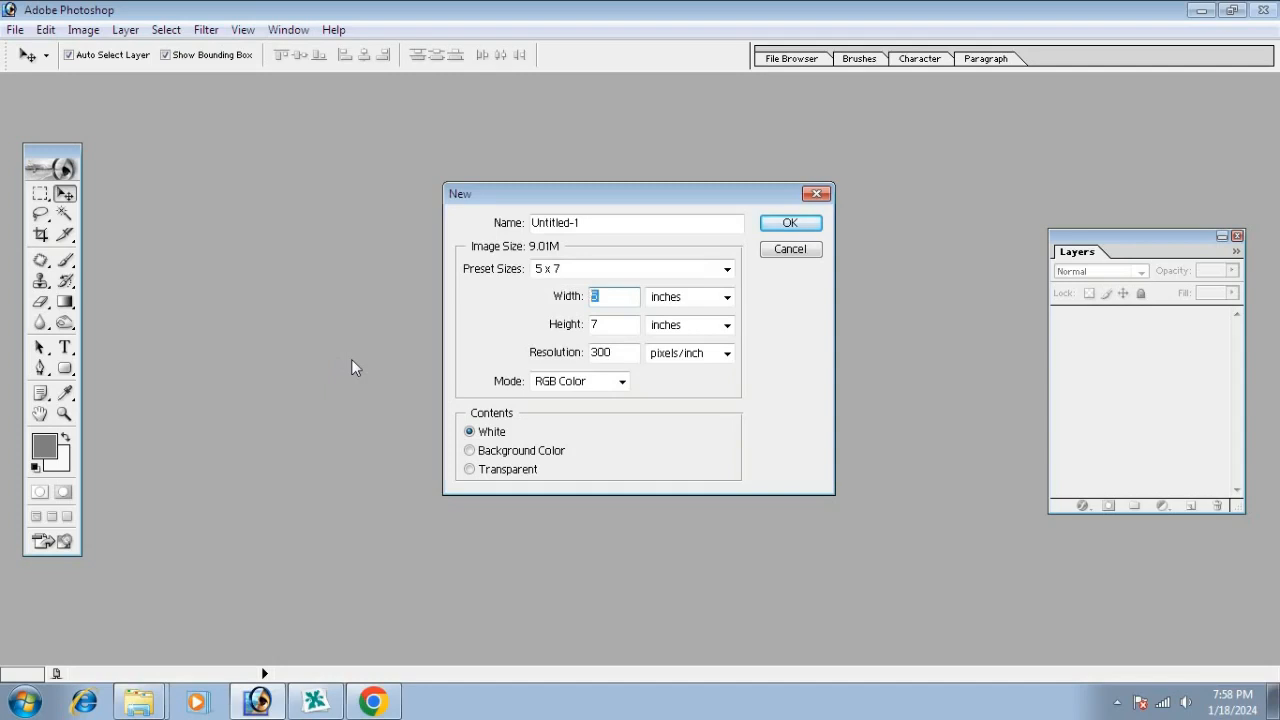
Set the new document to 3.4 × 2.1 inches at 300 pixels per inch and create it
type("3.4")
key("Tab")
key("Tab")
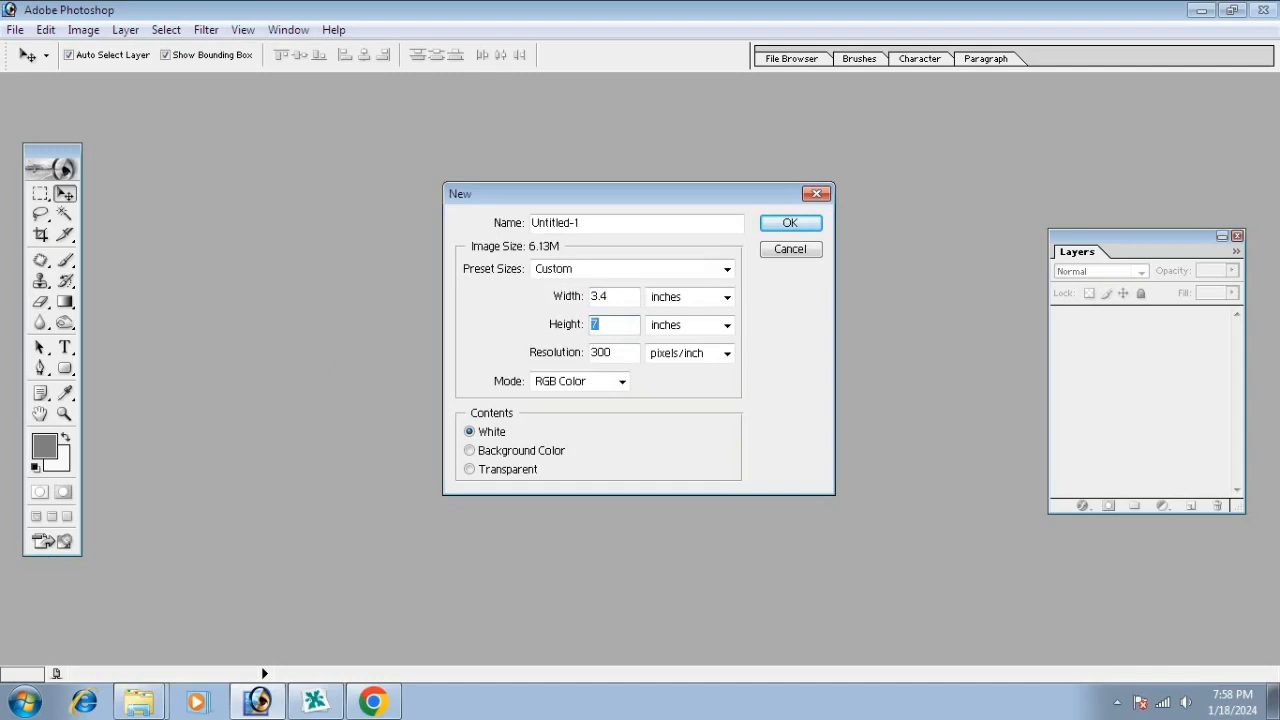
type("2.1")
key("Tab")
key("Tab")
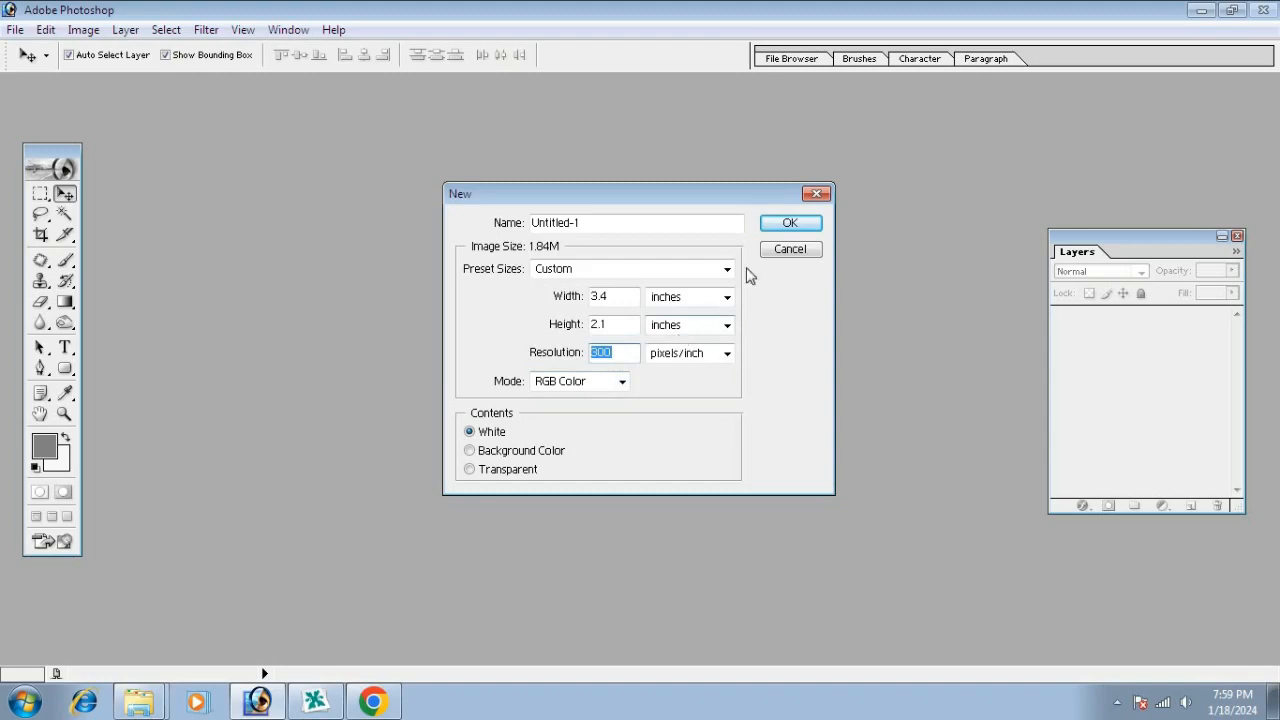
left_click(790, 223)
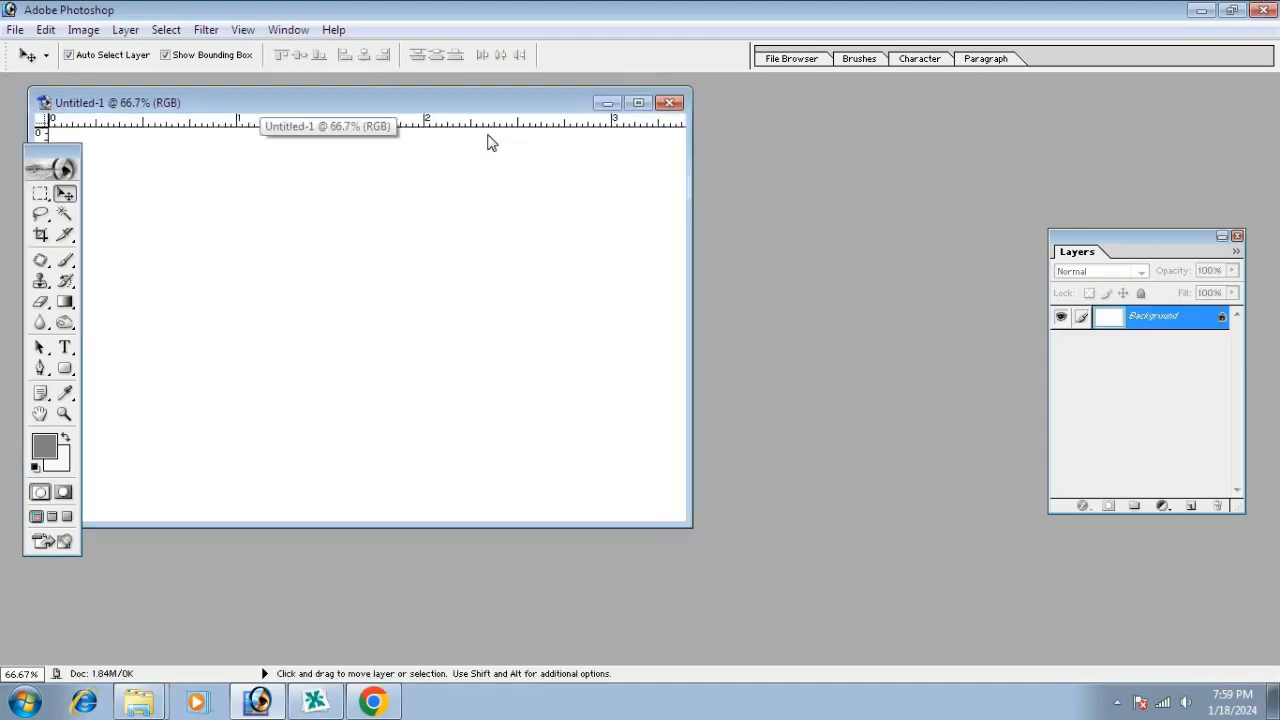
Maximize the document, marquee the whole card, and add an empty Layer 1
left_click_drag(270, 107, 563, 129)
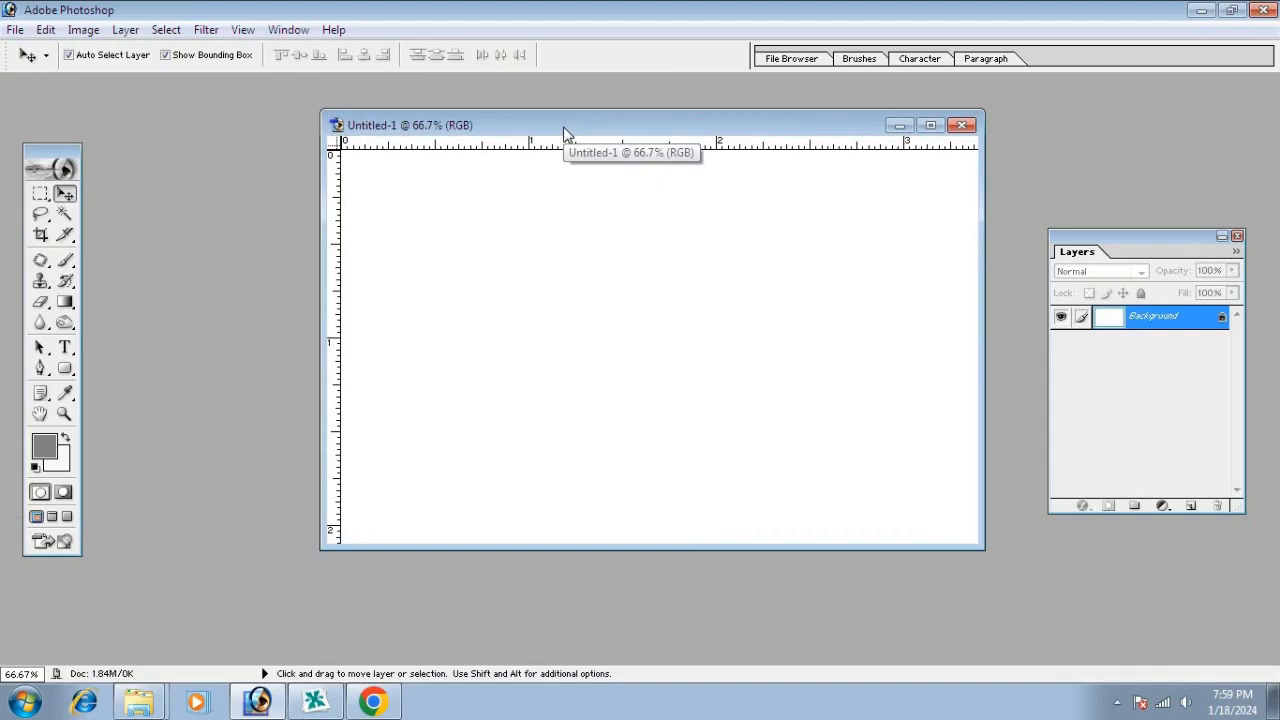
double_click(563, 129)
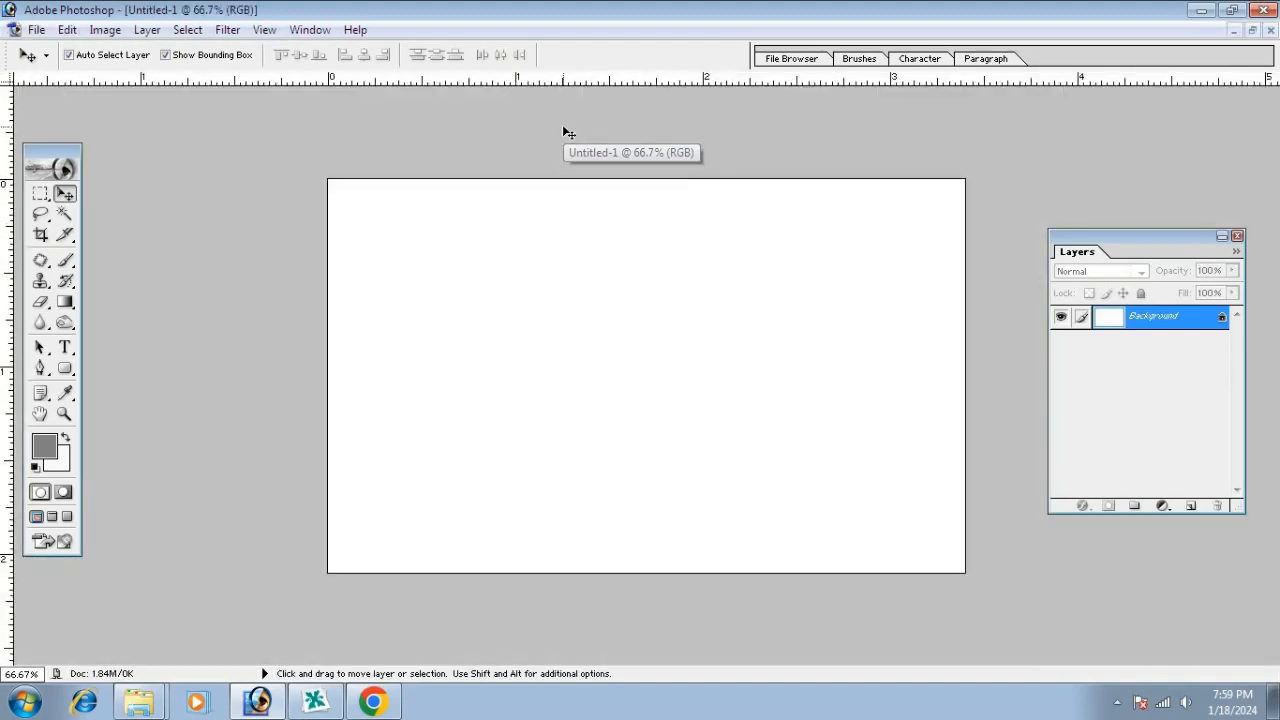
left_click(40, 194)
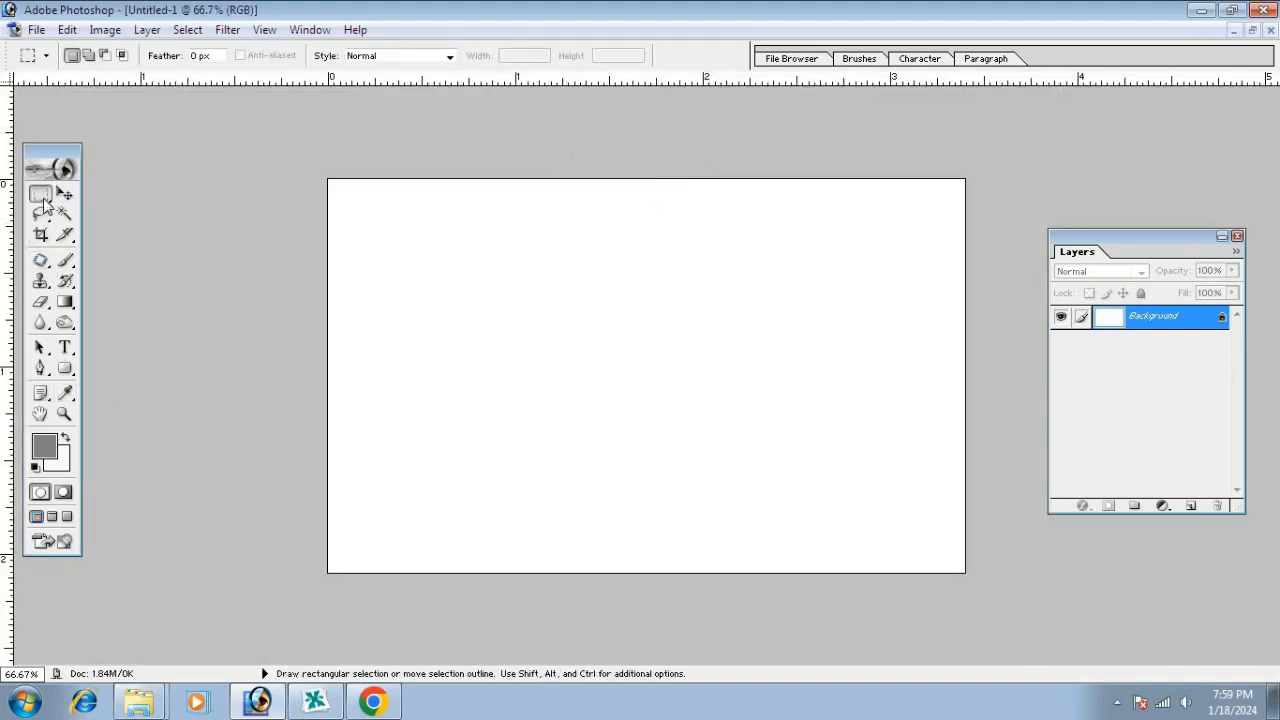
left_click_drag(289, 146, 1051, 603)
left_click(1190, 507)
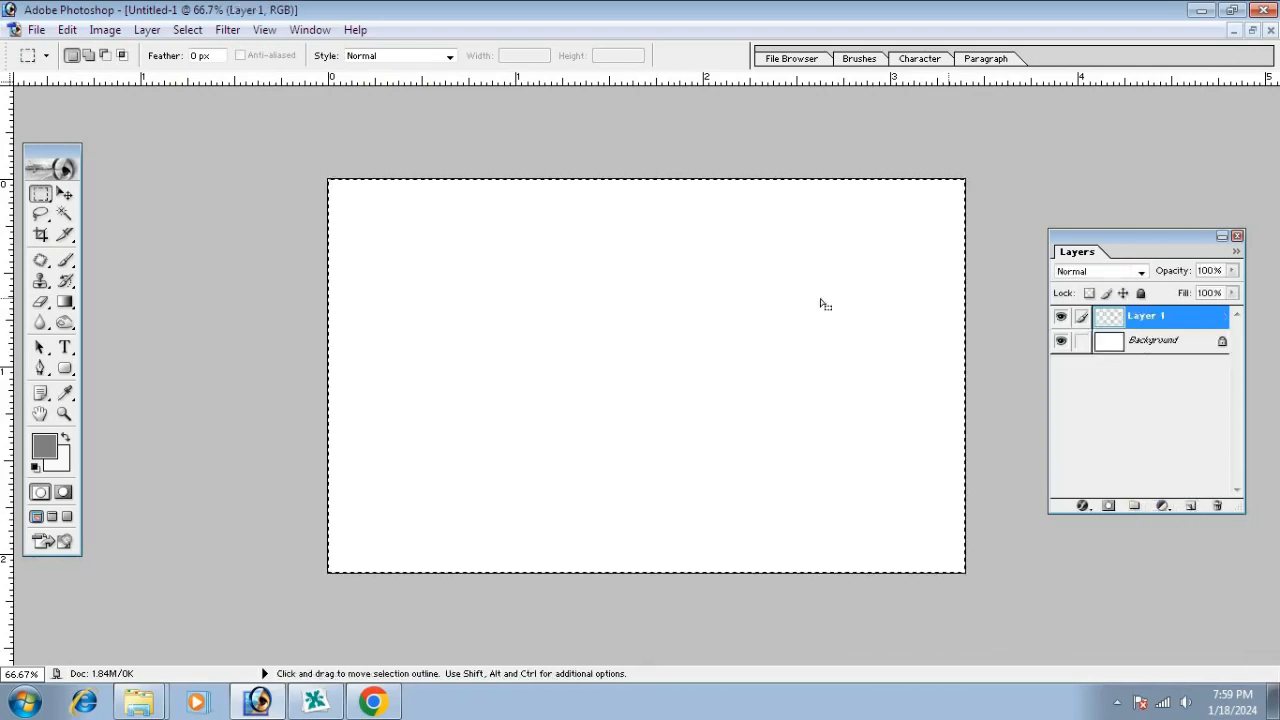
Set the foreground colour to mid-grey with R, G and B all 128
left_click(46, 447)
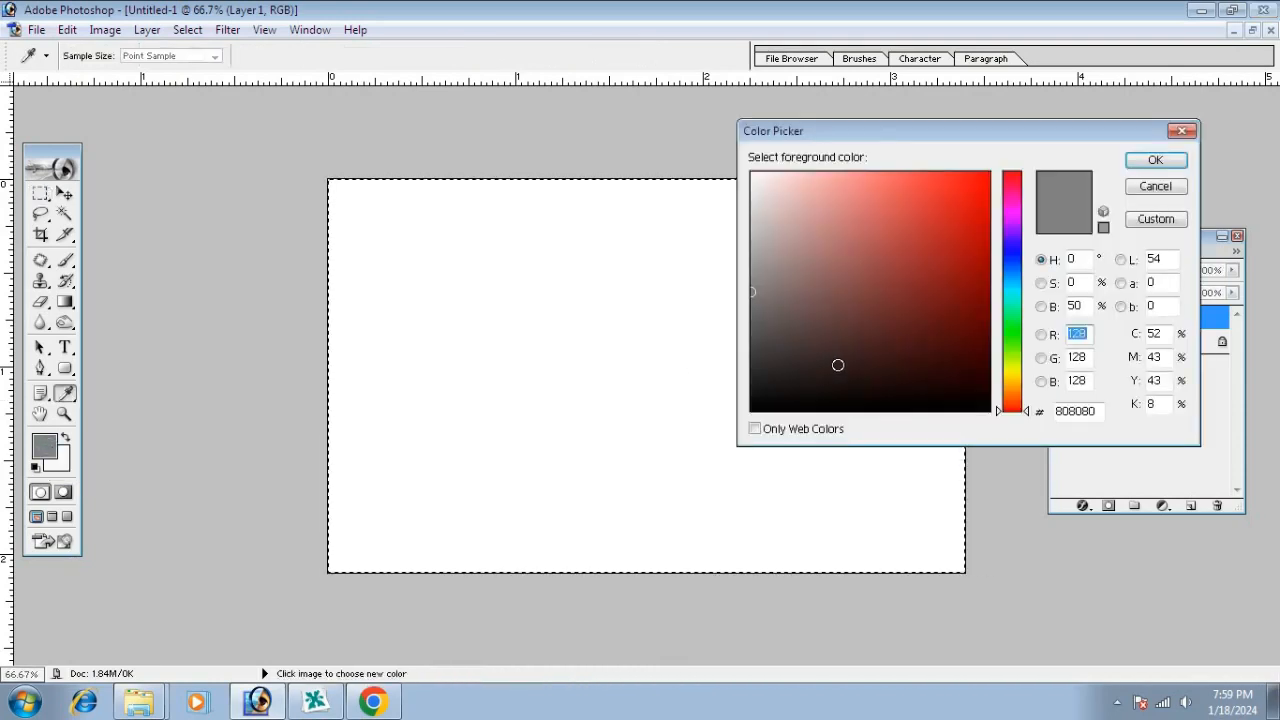
left_click(753, 175)
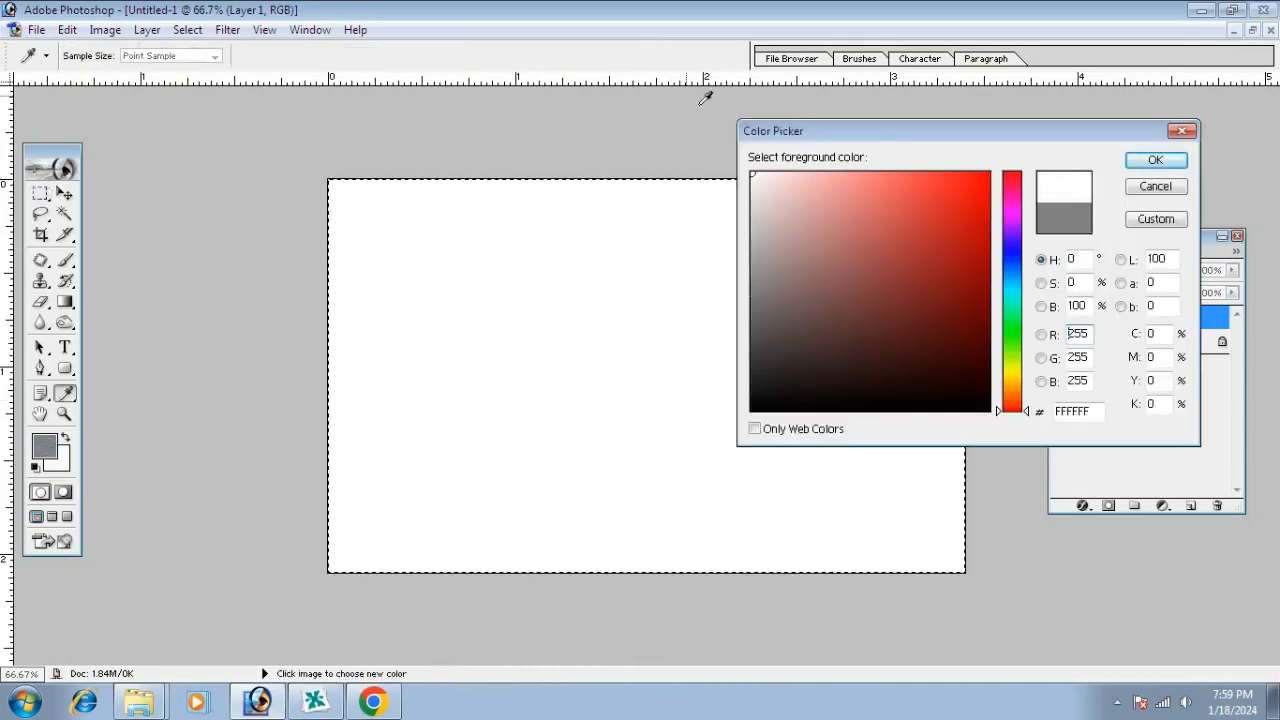
double_click(1077, 334)
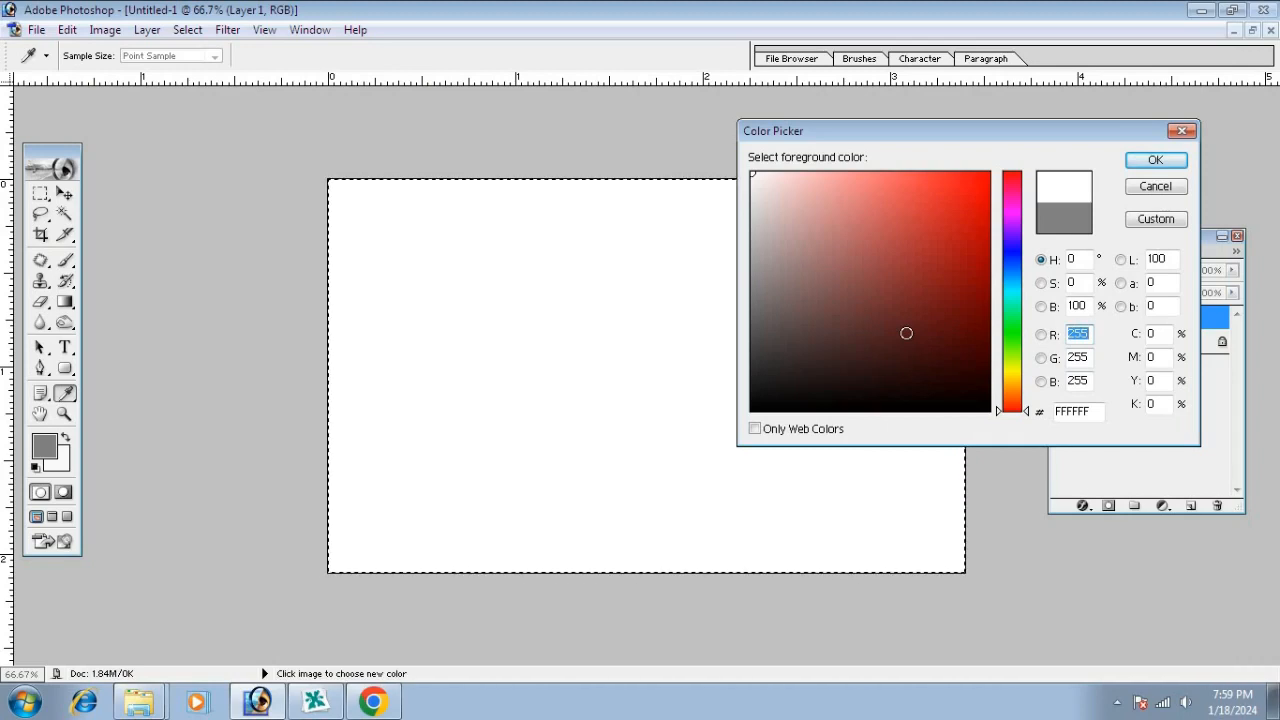
type("128")
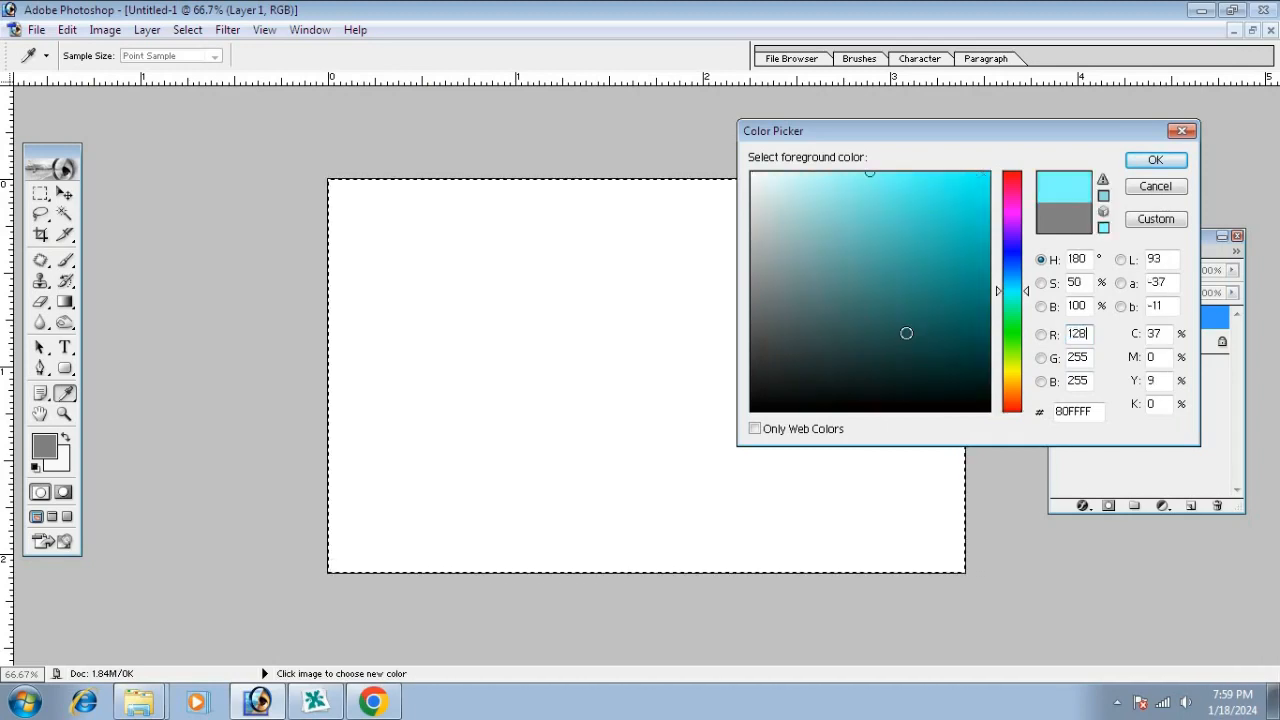
key("Tab")
type("128")
key("Tab")
type("128")
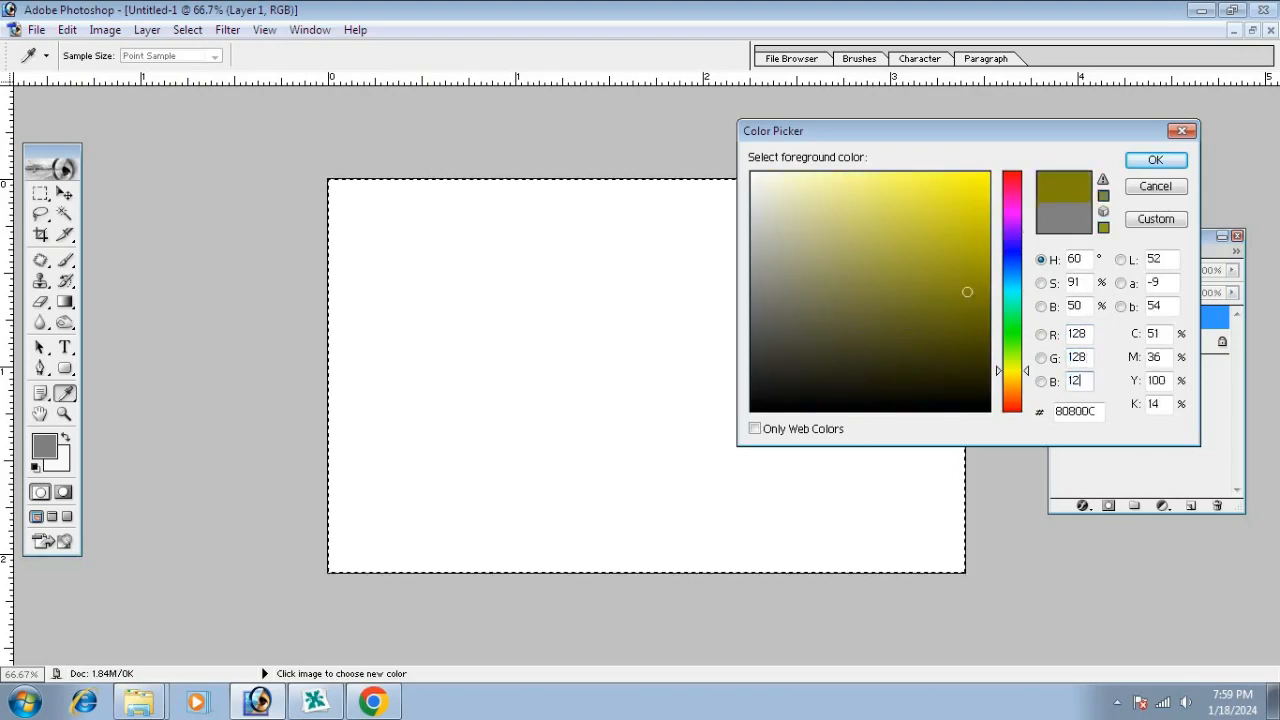
key("Return")
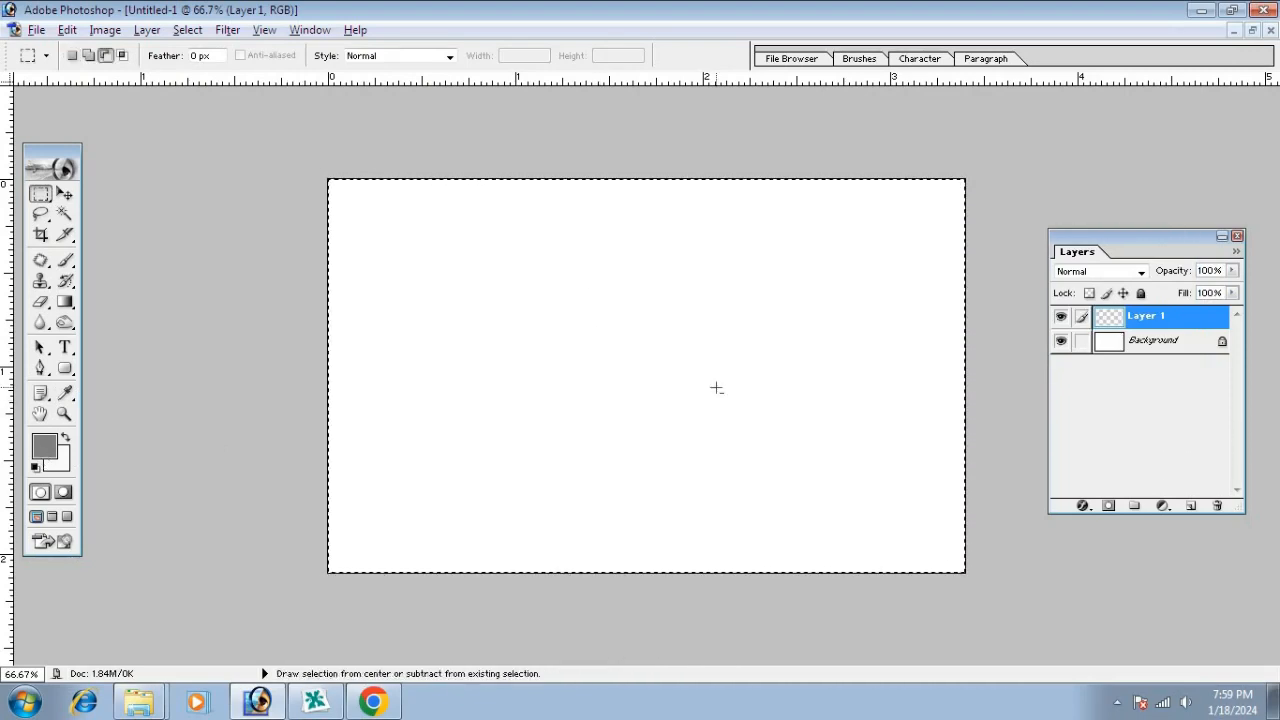
Fill Layer 1's card selection with the grey colour, undoing a stray move
key("alt+i")
key("Escape")
key("alt+BackSpace")
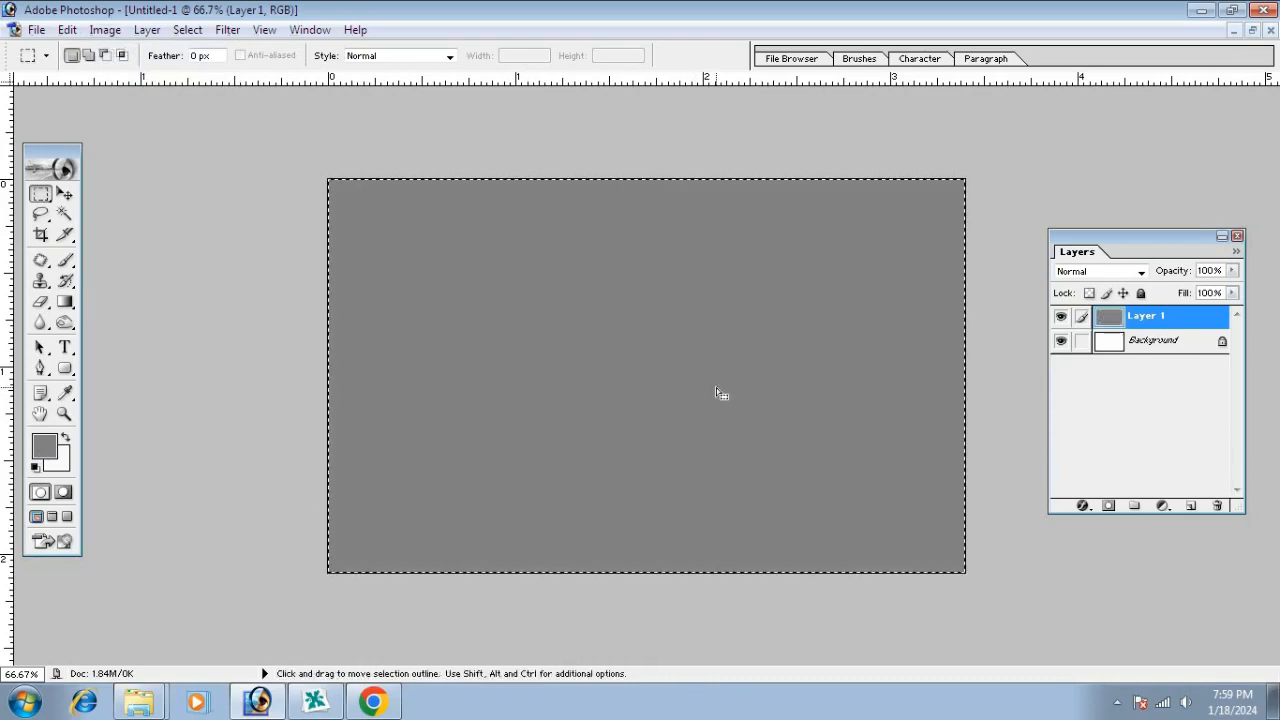
key("v")
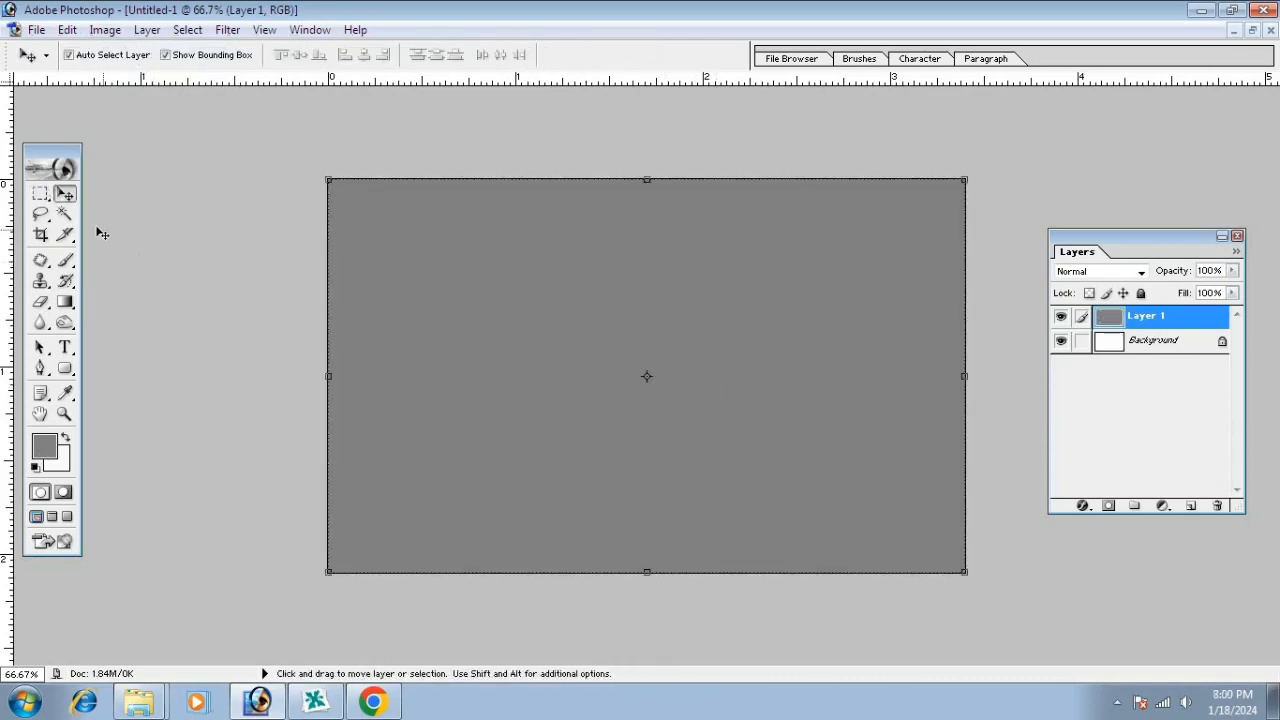
left_click_drag(517, 296, 600, 343)
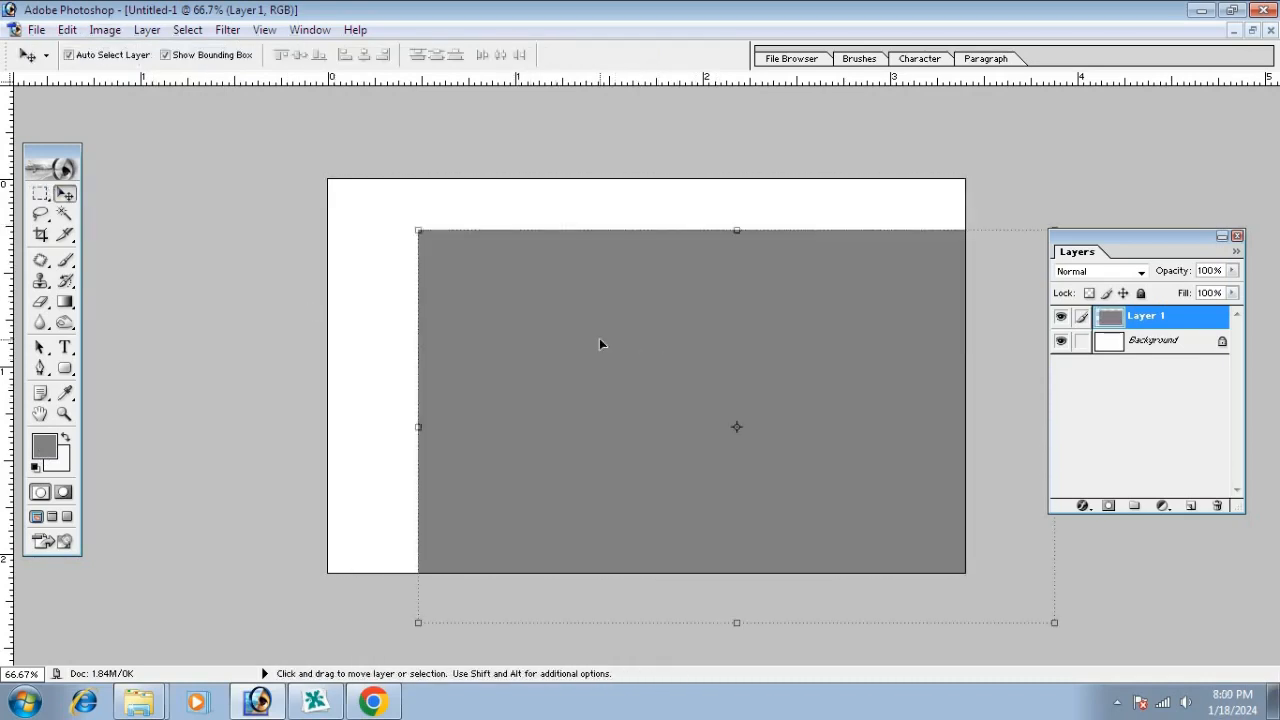
key("ctrl+z")
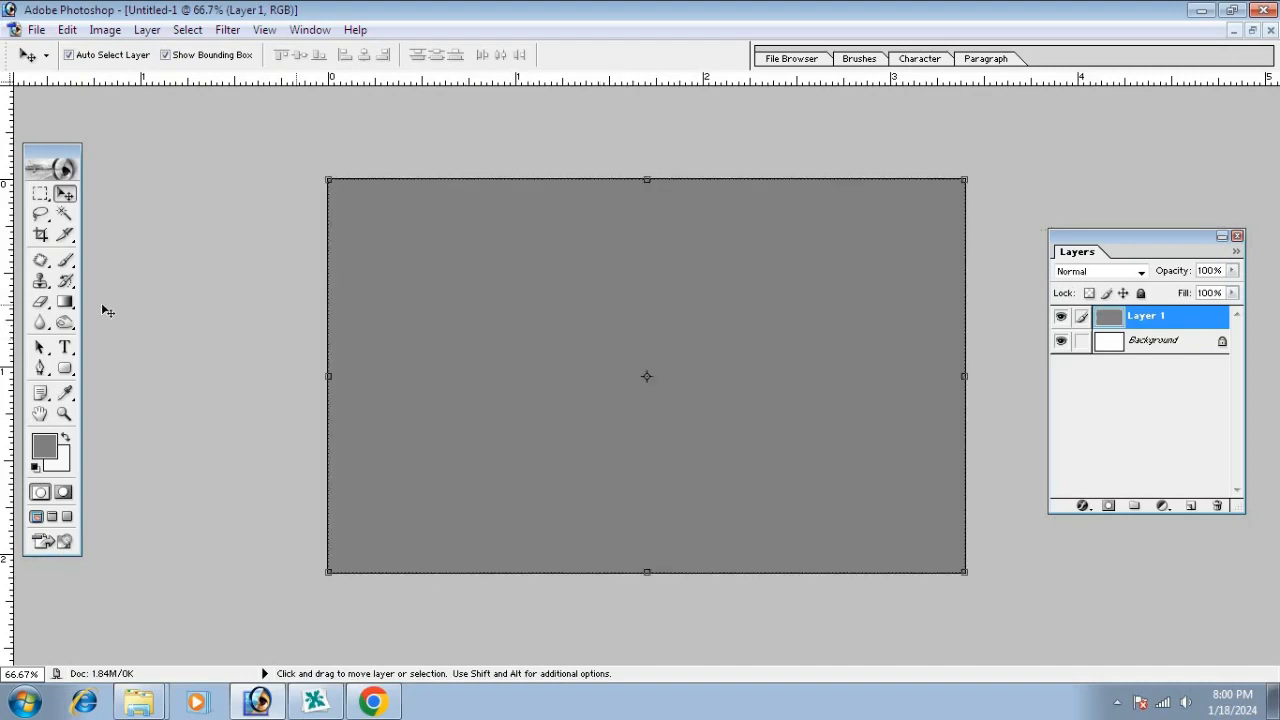
Fill a tall vertical strip left of centre with white on a new Layer 2
left_click(40, 193)
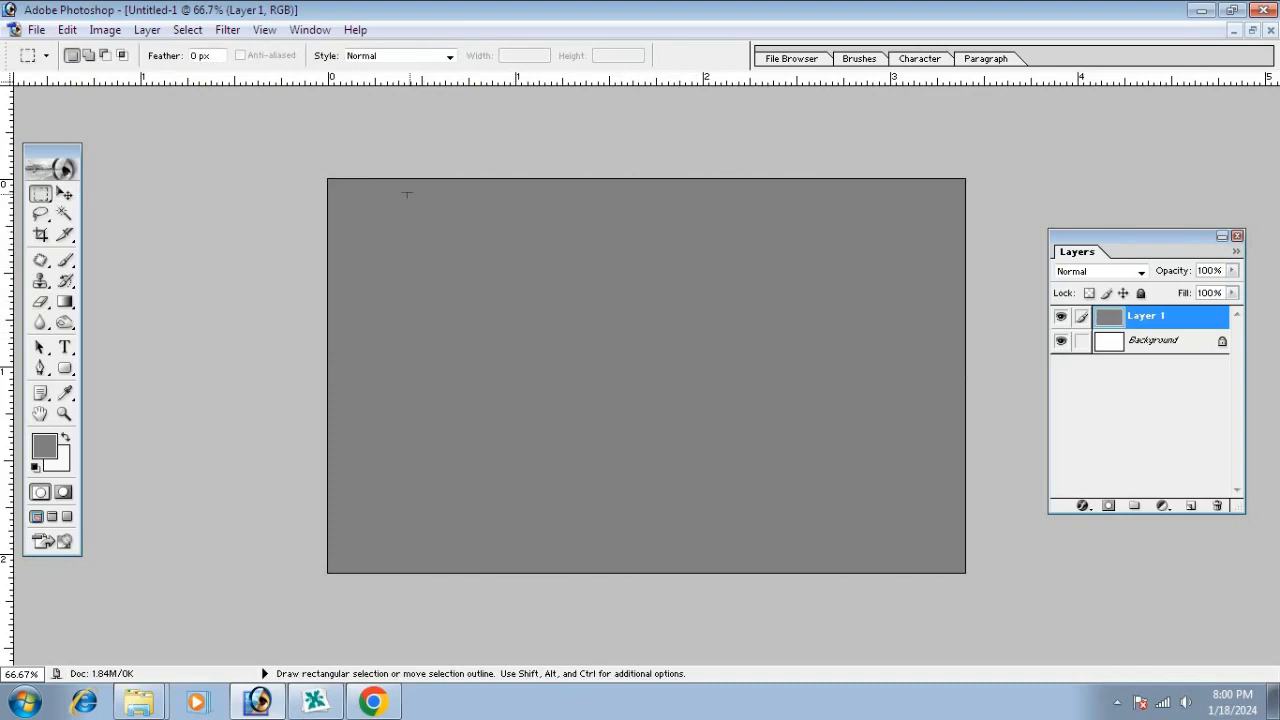
left_click_drag(485, 390, 549, 620)
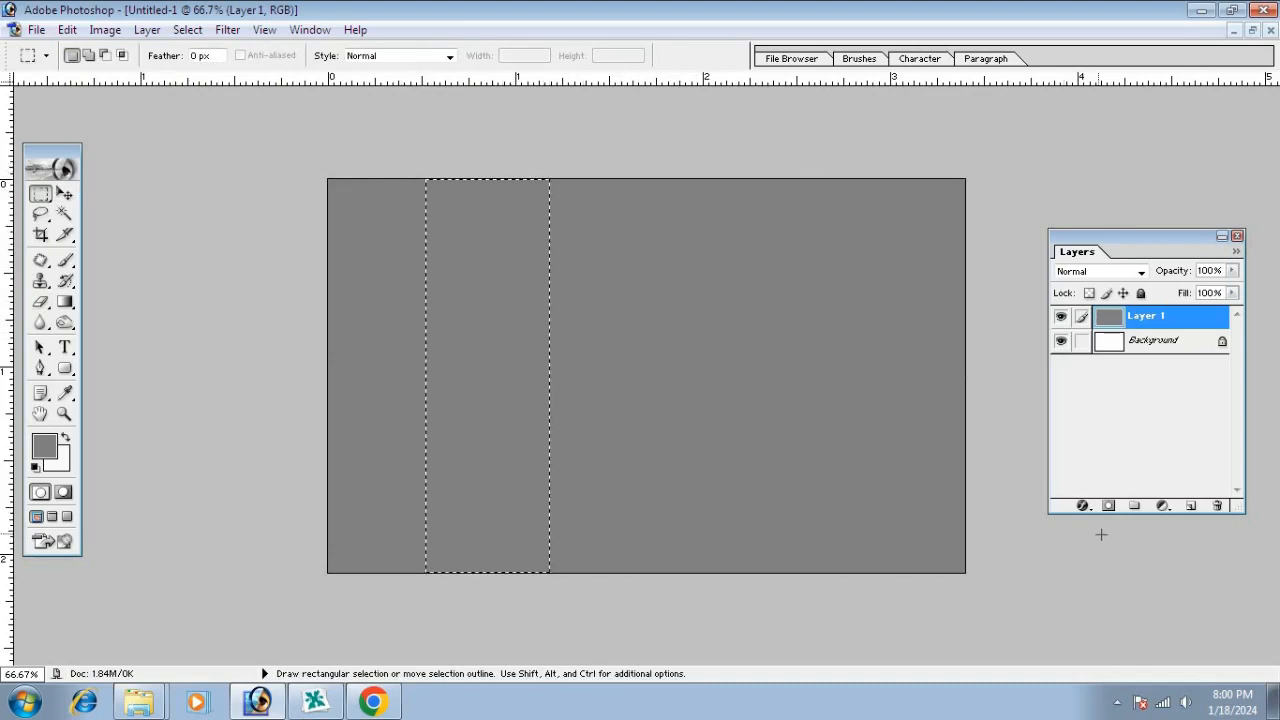
left_click(1190, 506)
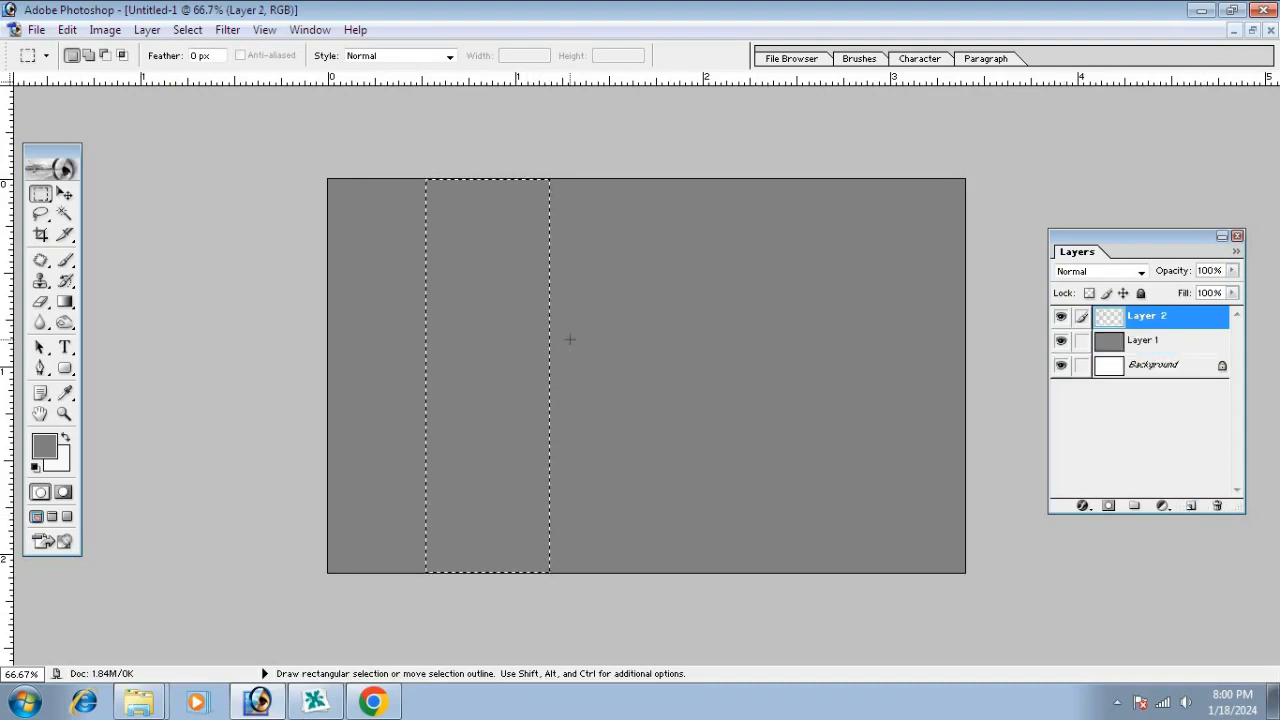
key("ctrl+BackSpace")
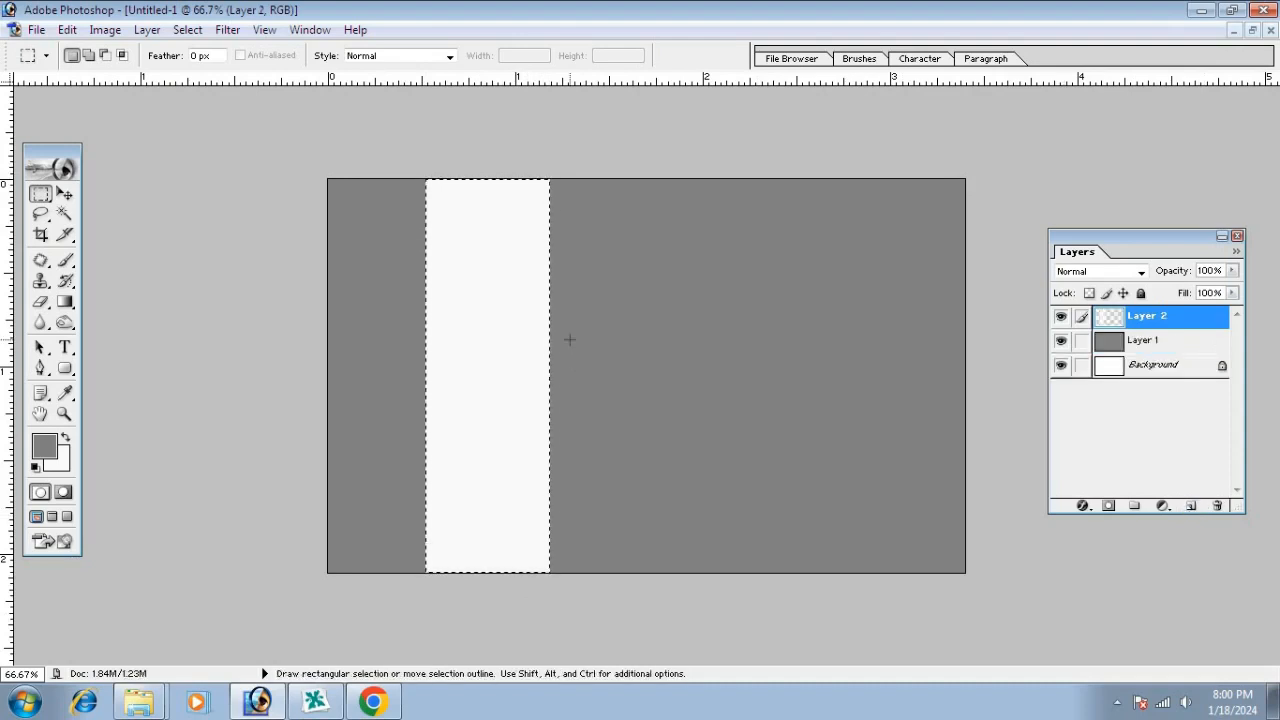
key("ctrl+d")
left_click(66, 195)
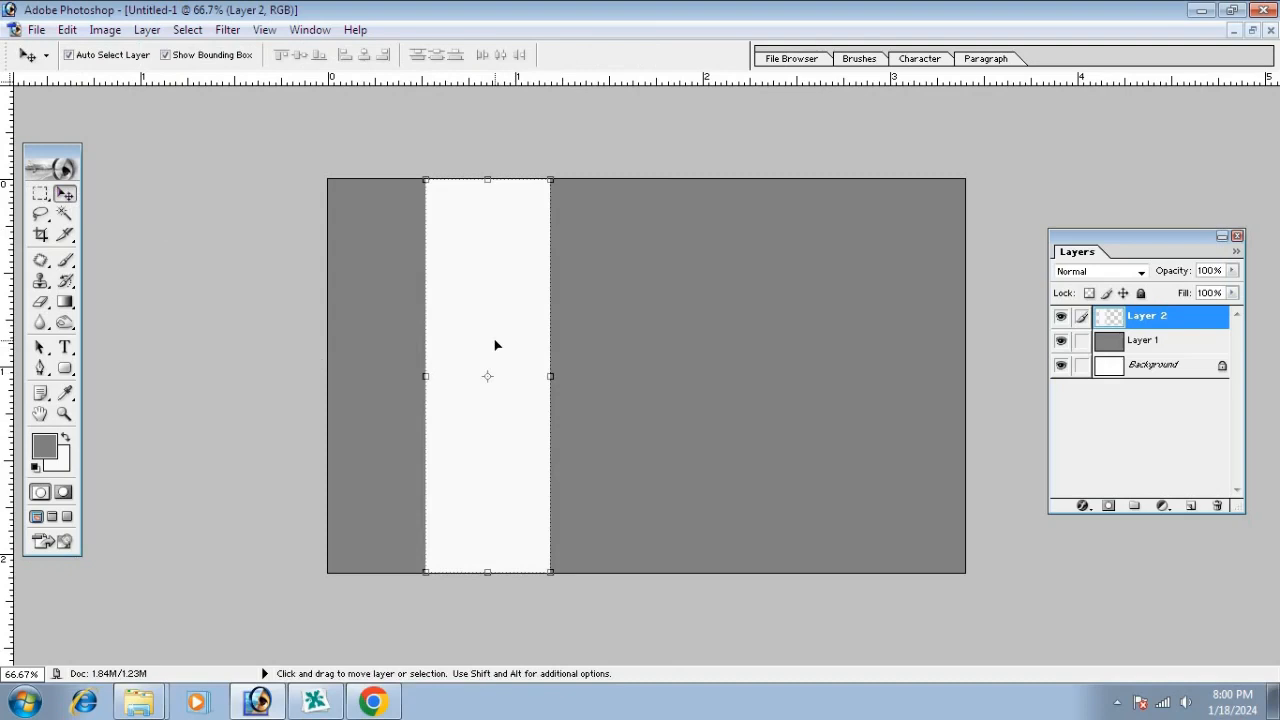
left_click_drag(494, 345, 580, 342)
key("ctrl+z")
Soften the white strip with a 52.0-pixel Gaussian Blur and shift the band right
left_click(226, 30)
mouse_move(261, 178)
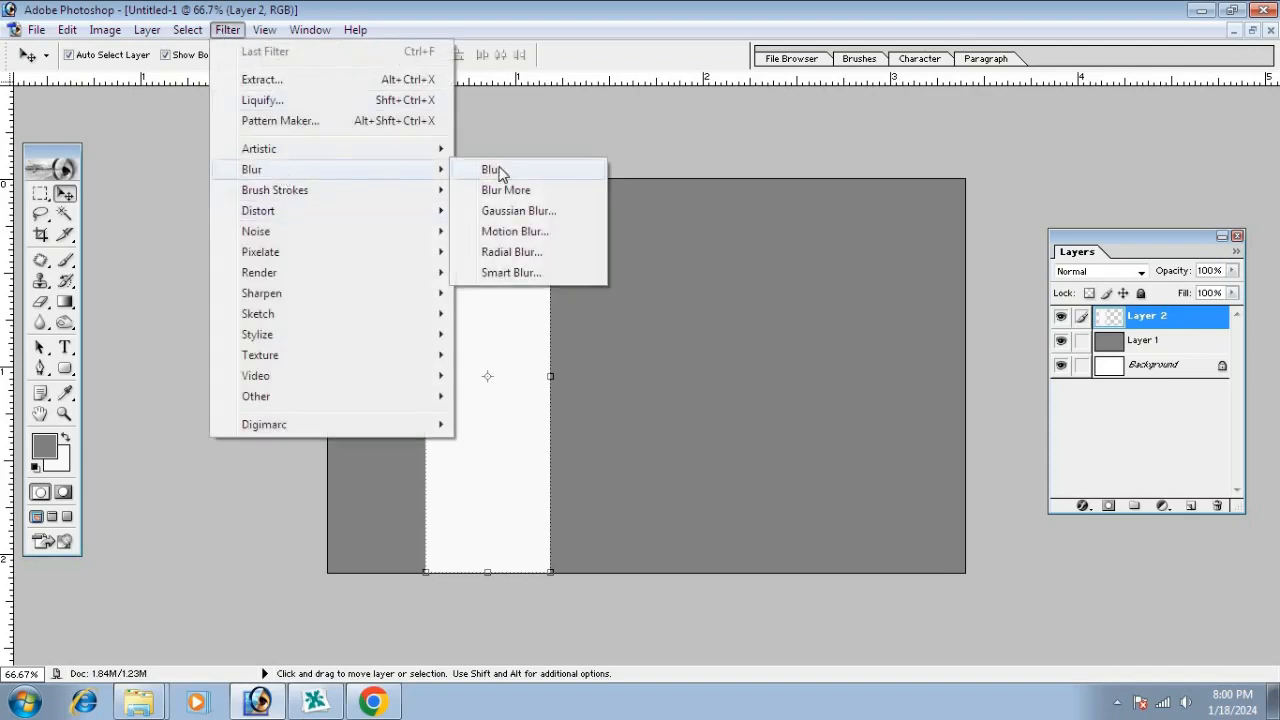
left_click(524, 214)
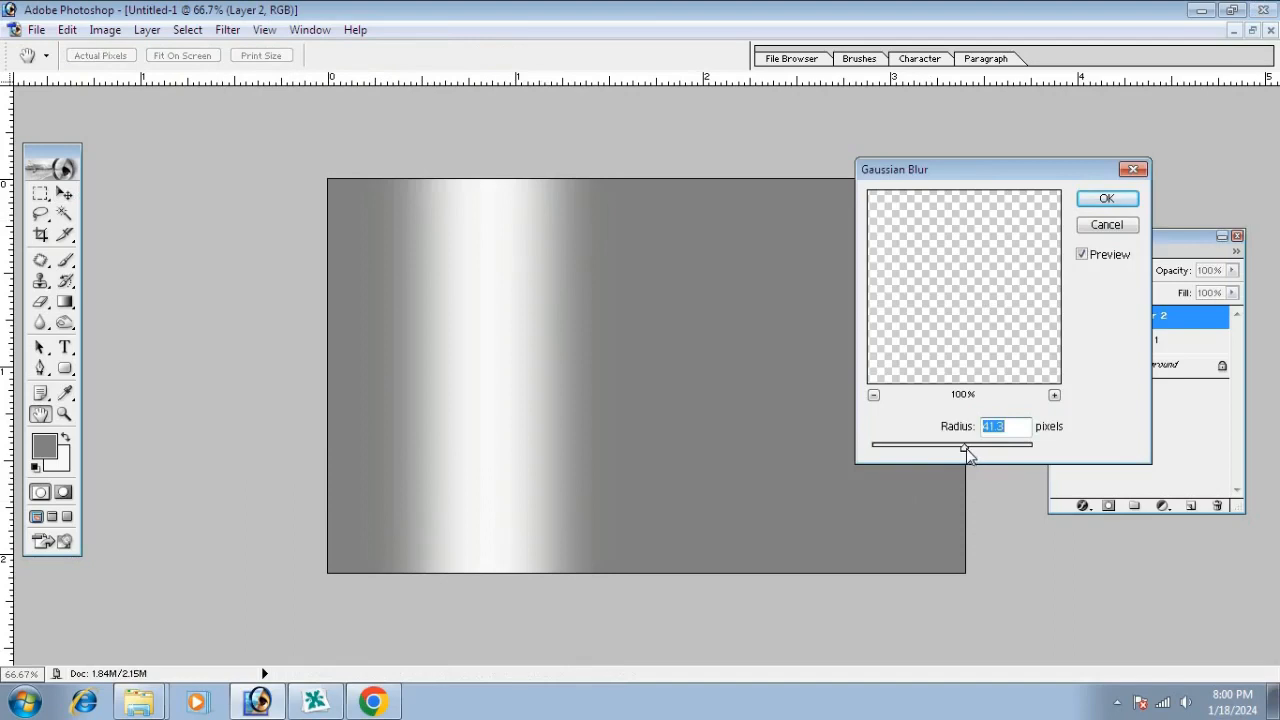
mouse_move(966, 453)
left_mouse_down()
mouse_move(951, 446)
mouse_move(960, 452)
left_mouse_up()
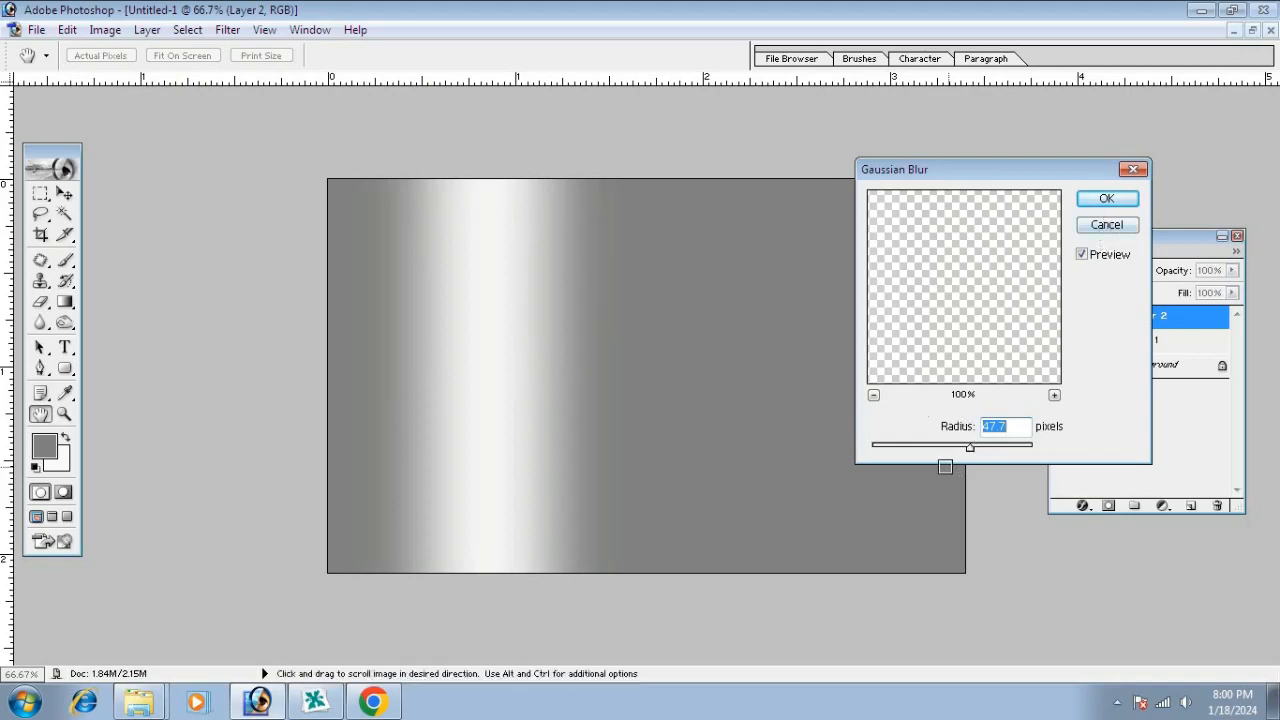
left_click_drag(973, 452, 977, 454)
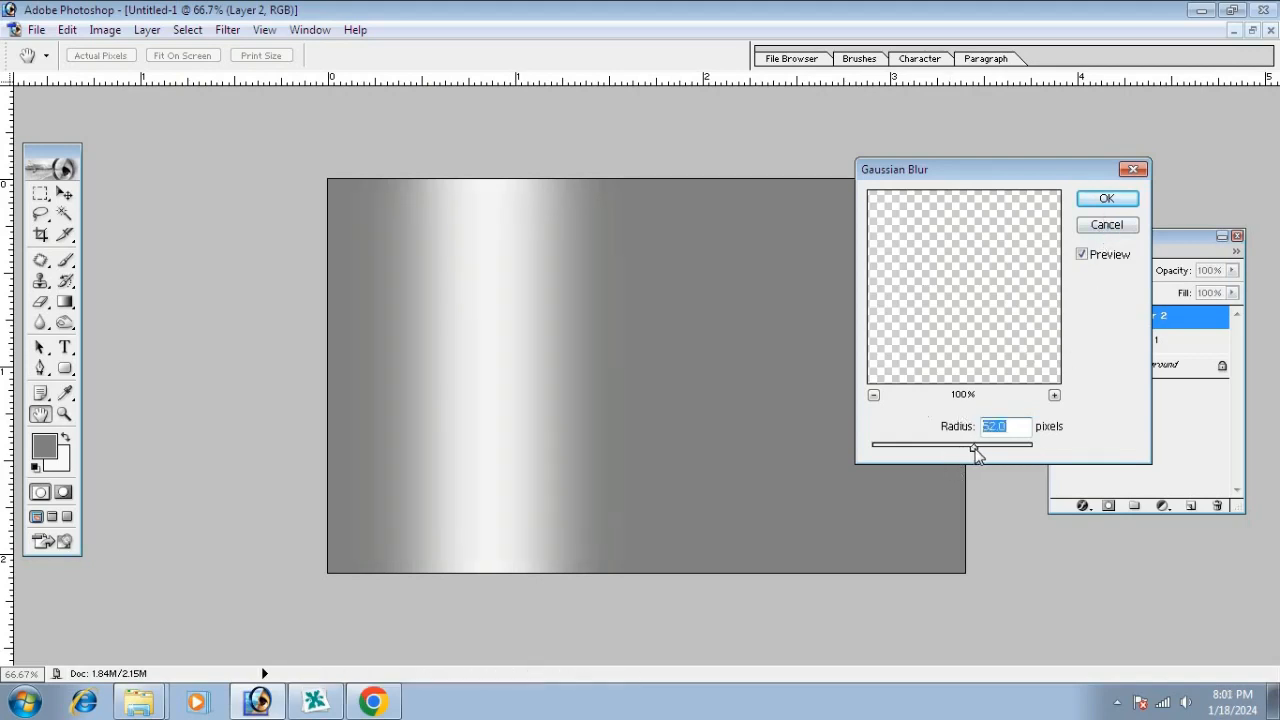
left_click(1105, 200)
left_click_drag(490, 413, 654, 418)
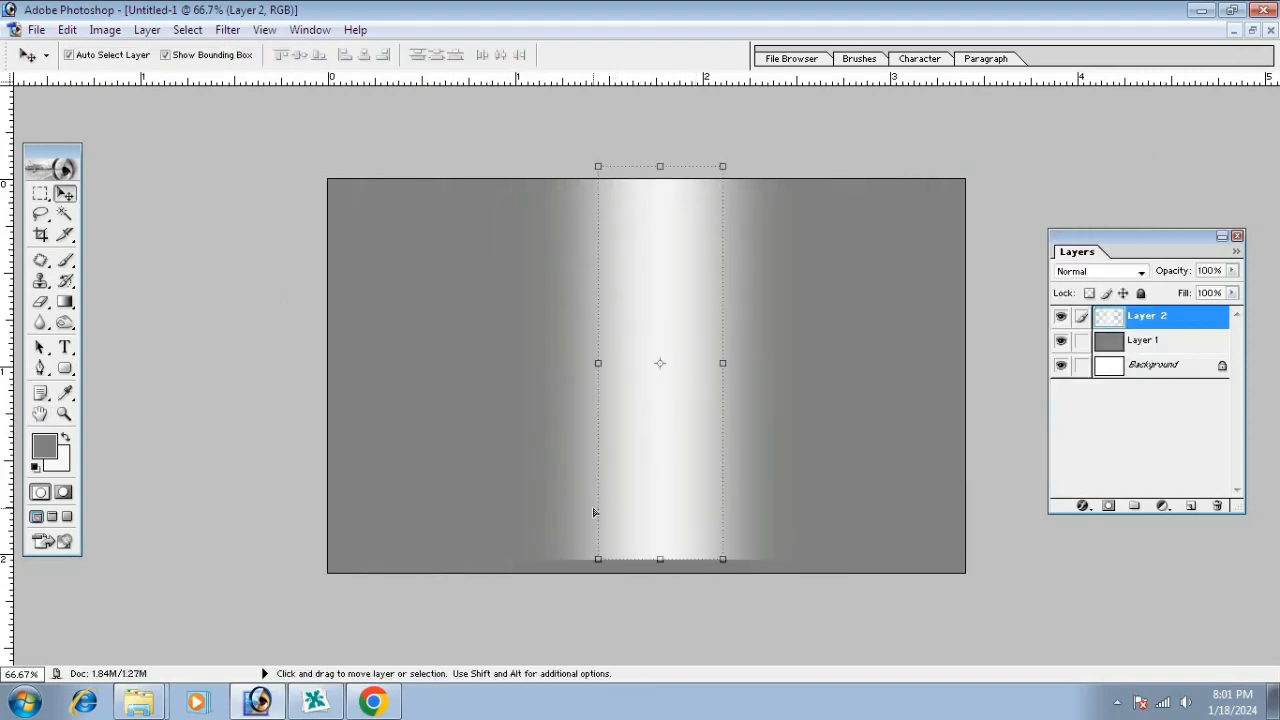
Duplicate the blurred band in Screen mode and merge both copies into one brighter band
key("ctrl+z")
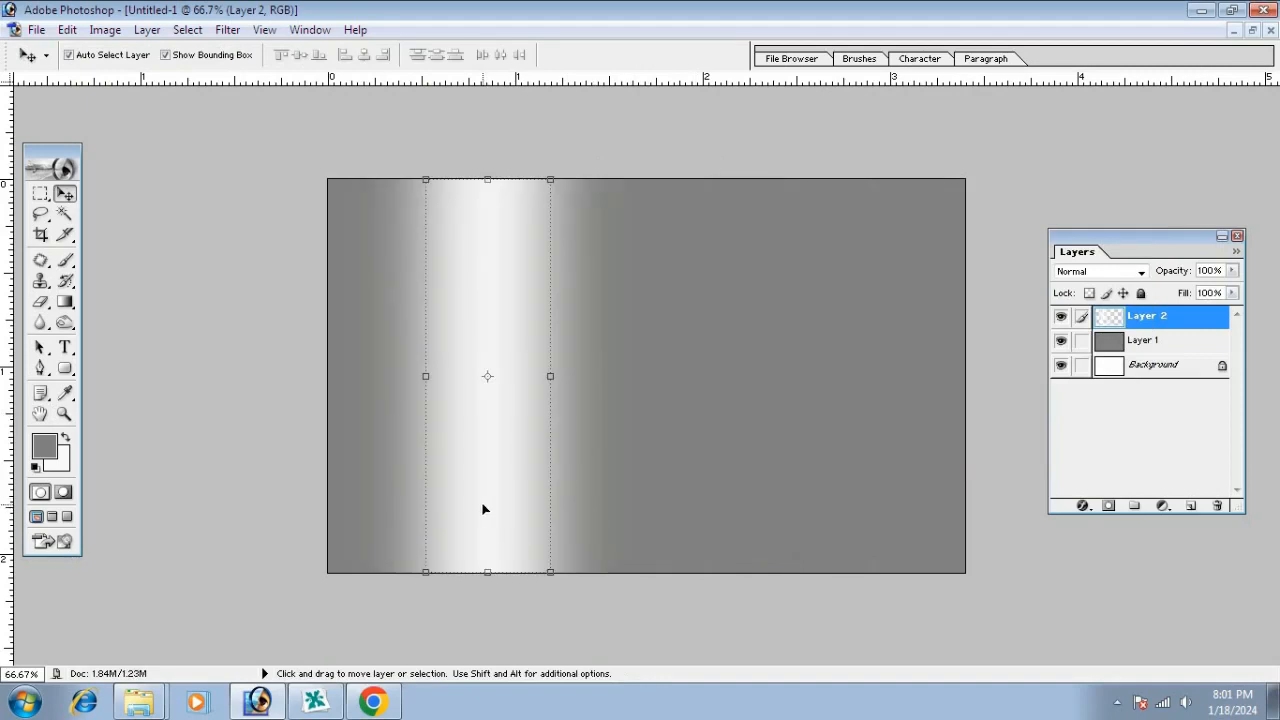
key("ctrl+j")
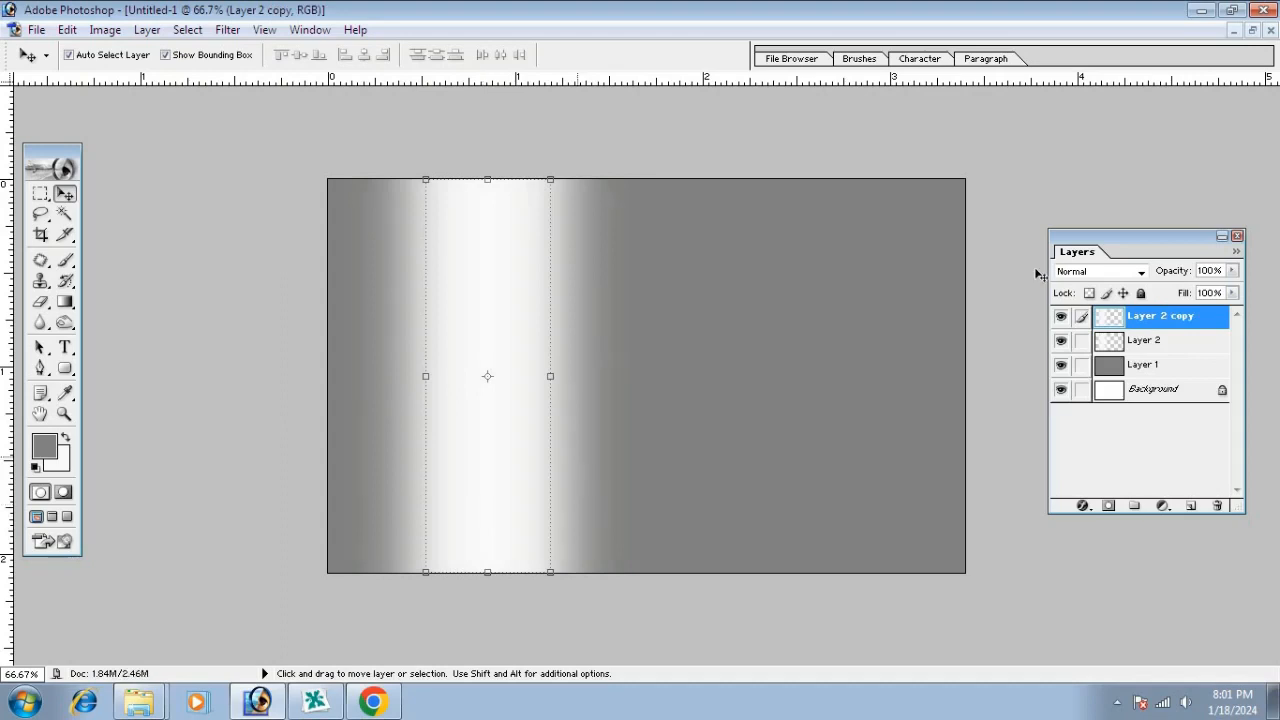
left_click(1104, 277)
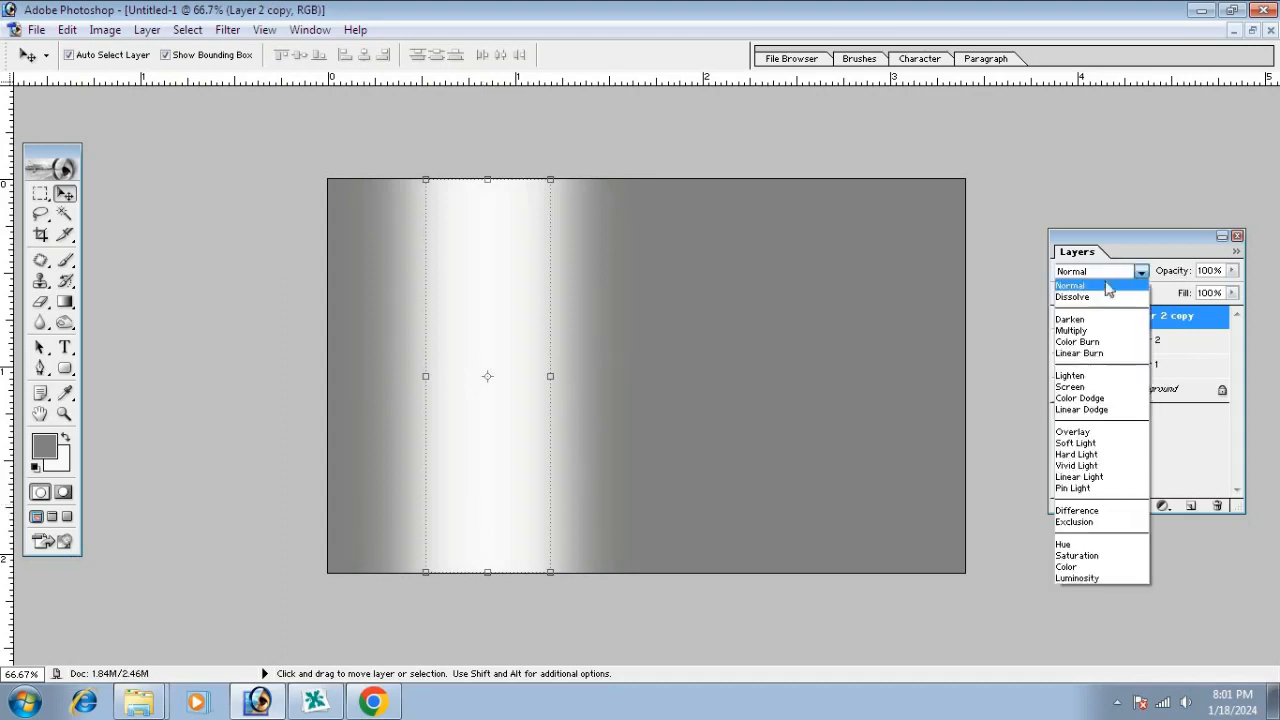
left_click(1082, 387)
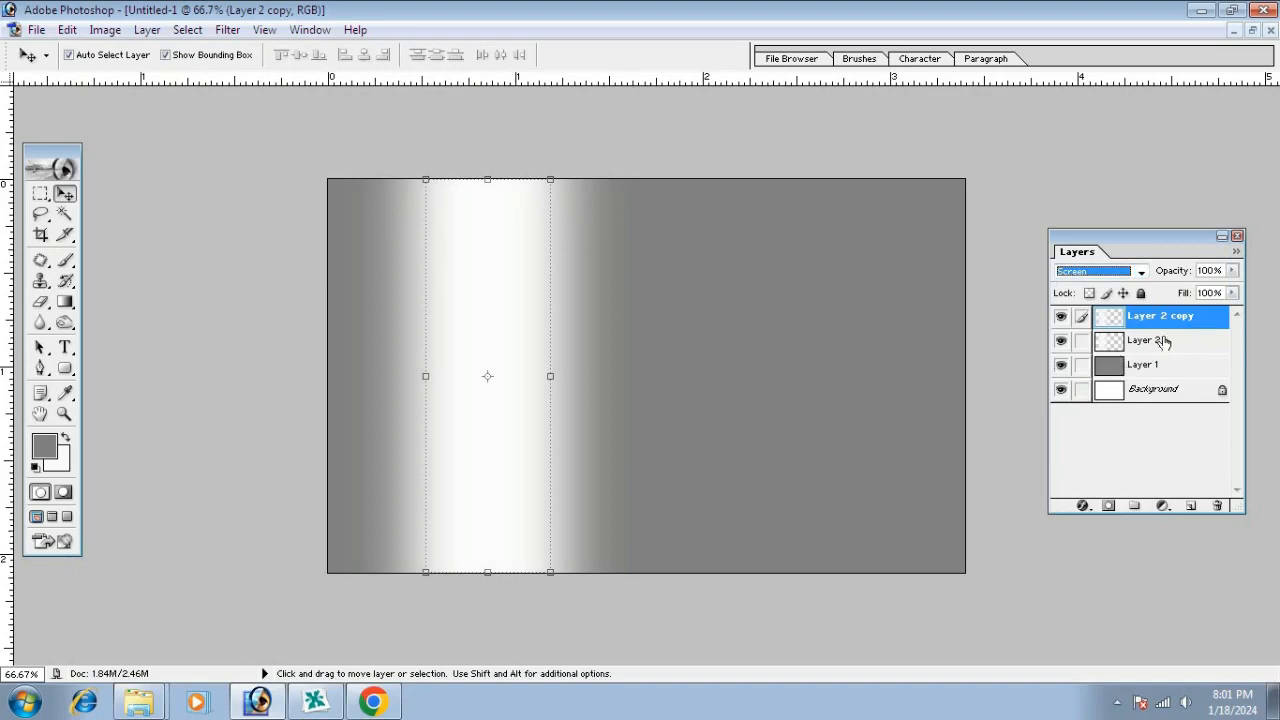
left_click(1082, 341)
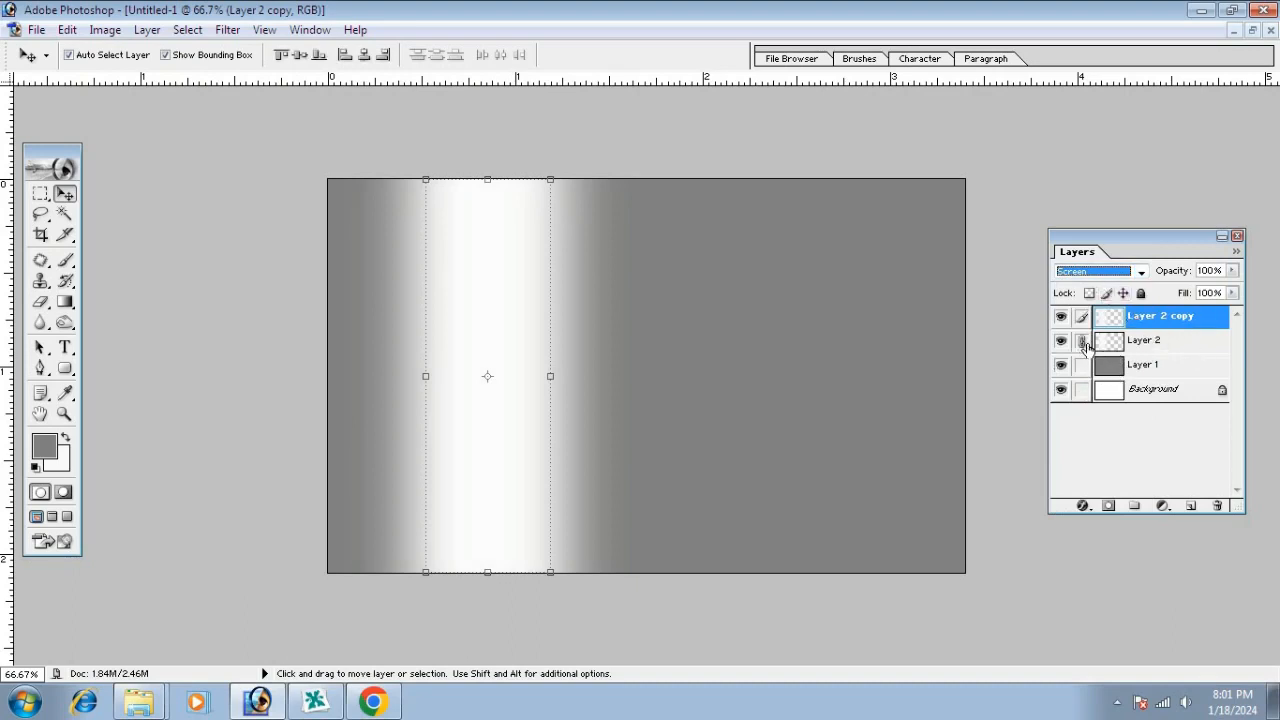
key("ctrl+e")
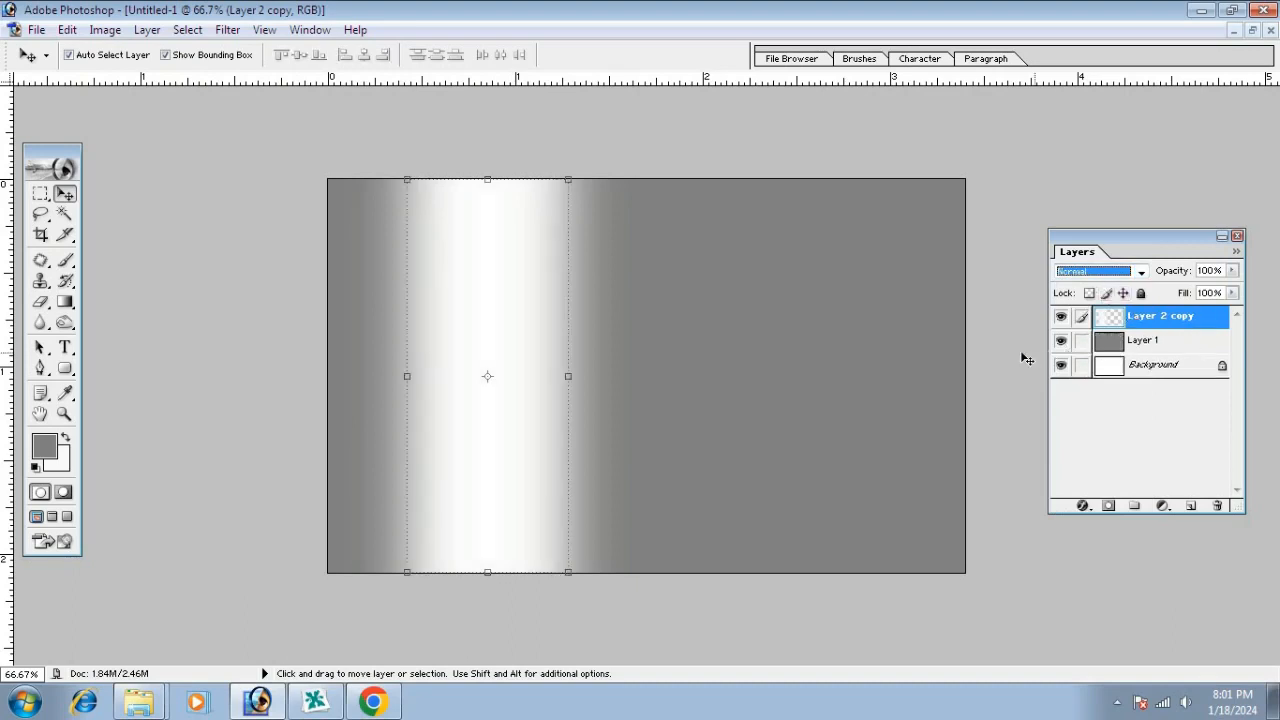
left_click_drag(494, 334, 492, 300)
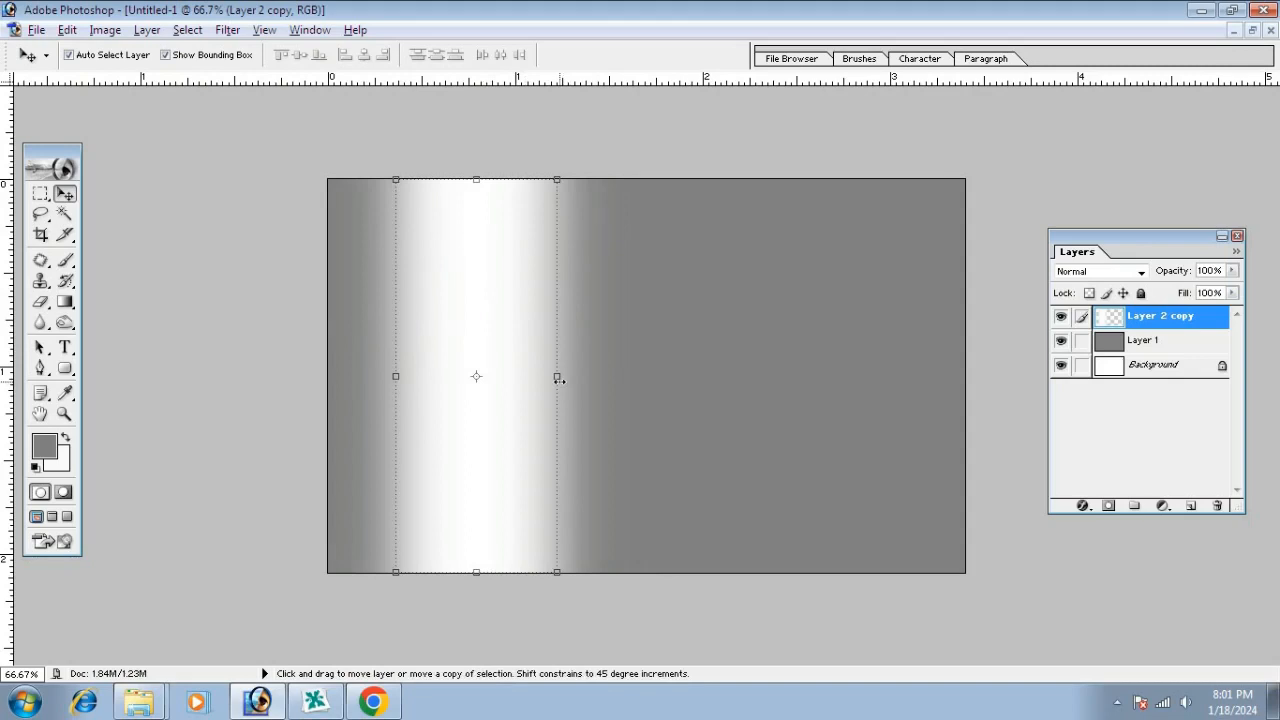
Widen the merged white band to about 108%, then a bit further
left_click(557, 376)
left_click_drag(563, 378, 566, 375)
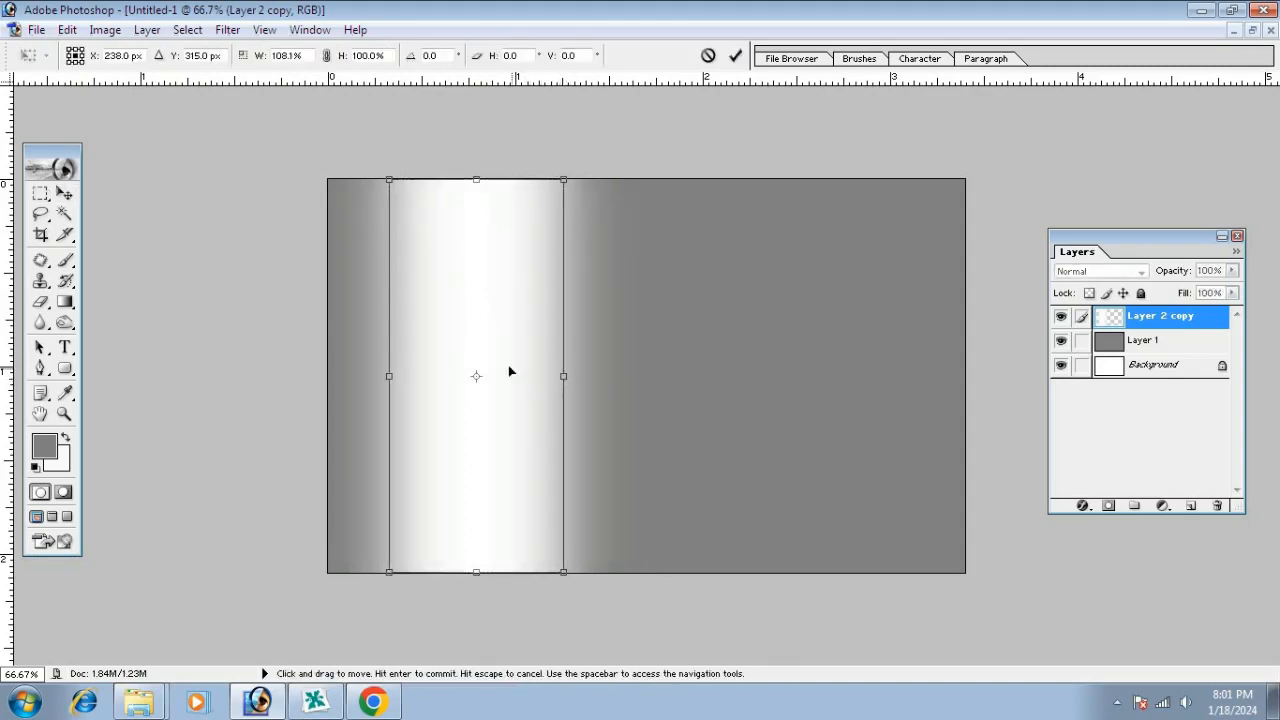
key("Return")
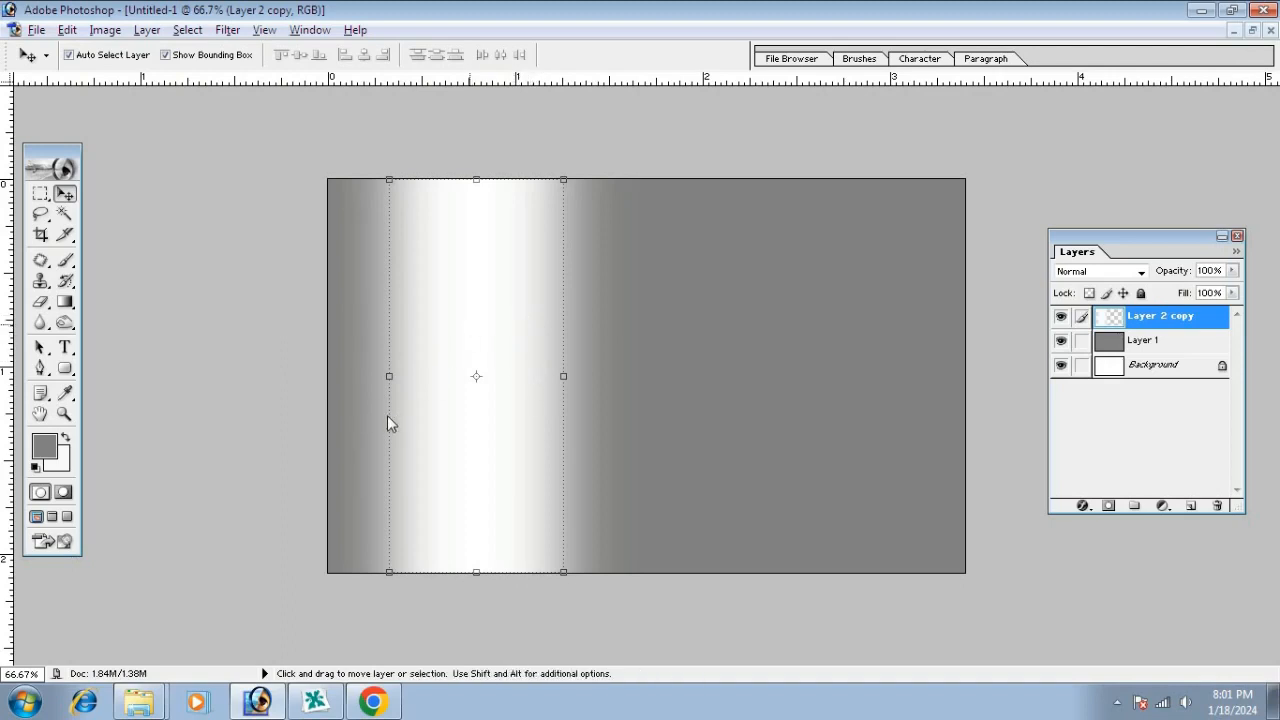
left_click_drag(388, 419, 368, 413)
key("Return")
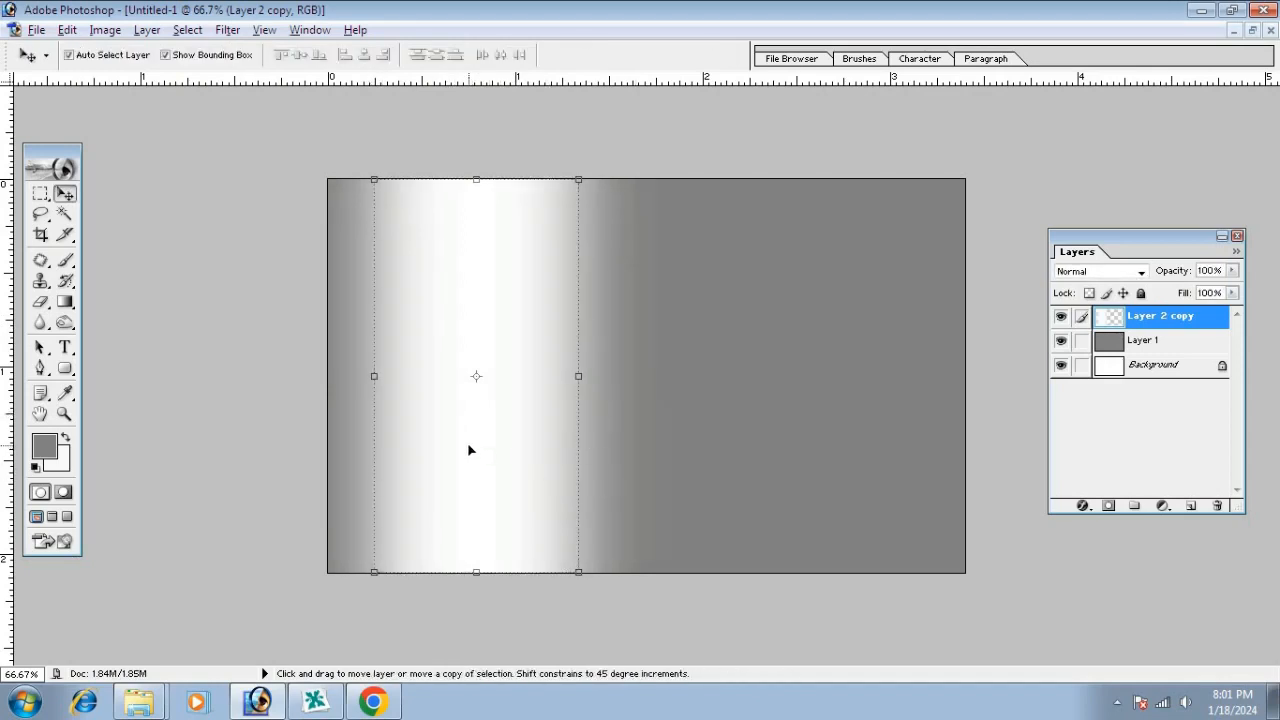
Pull a copy of the band to the right and scale it narrower
left_click_drag(468, 444, 760, 444)
key("ctrl+t")
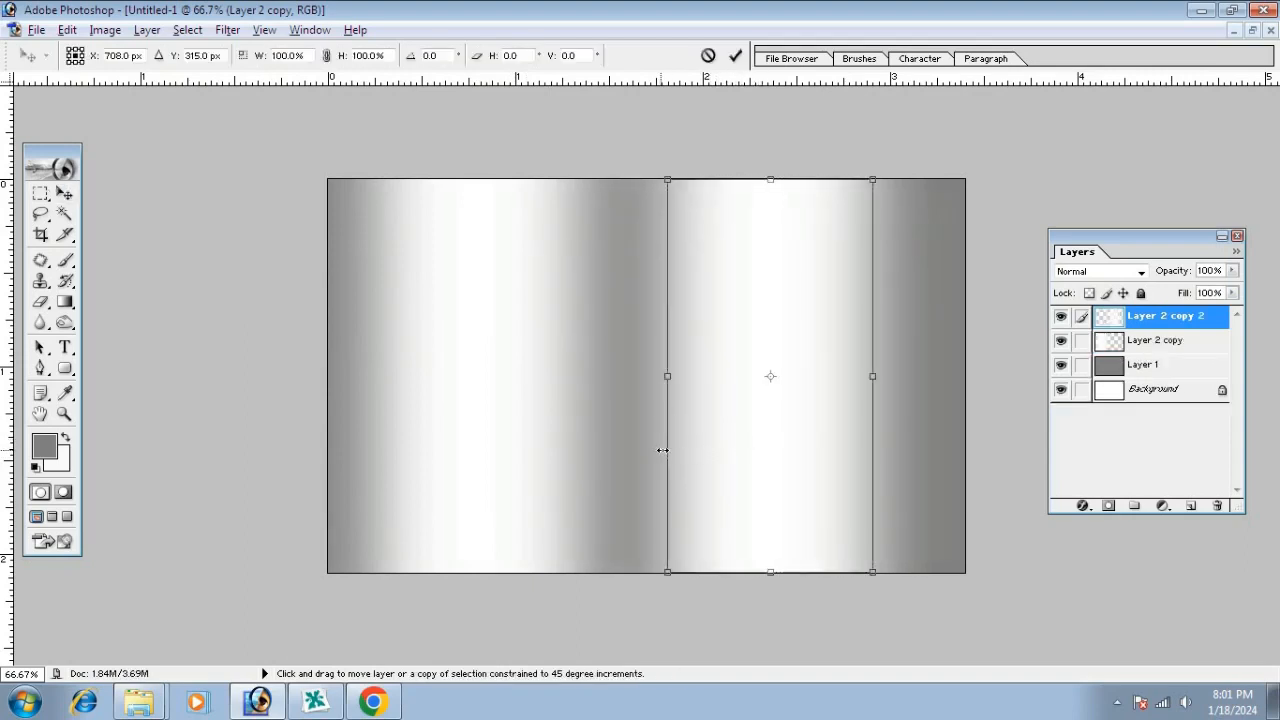
left_click_drag(660, 449, 675, 450)
key("Return")
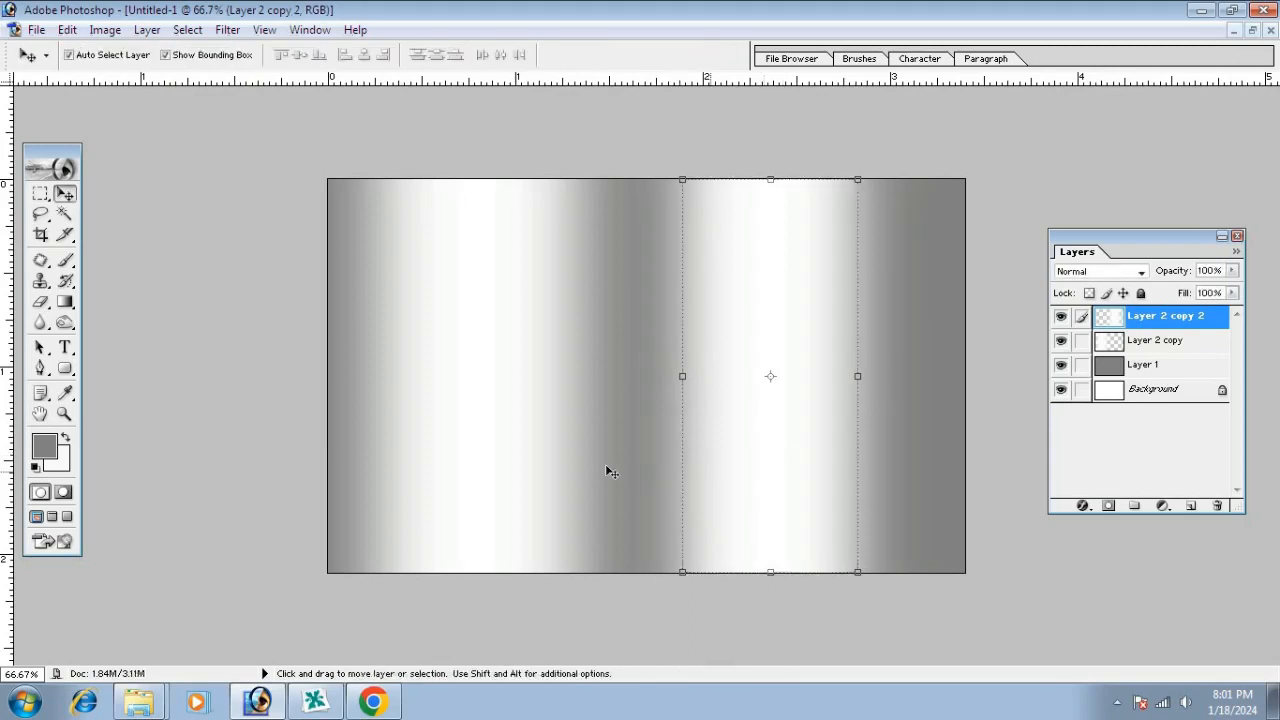
Switch between the left and right band layers, ending on the grey base Layer 1
left_click(533, 453)
left_click(848, 433)
left_click(523, 409)
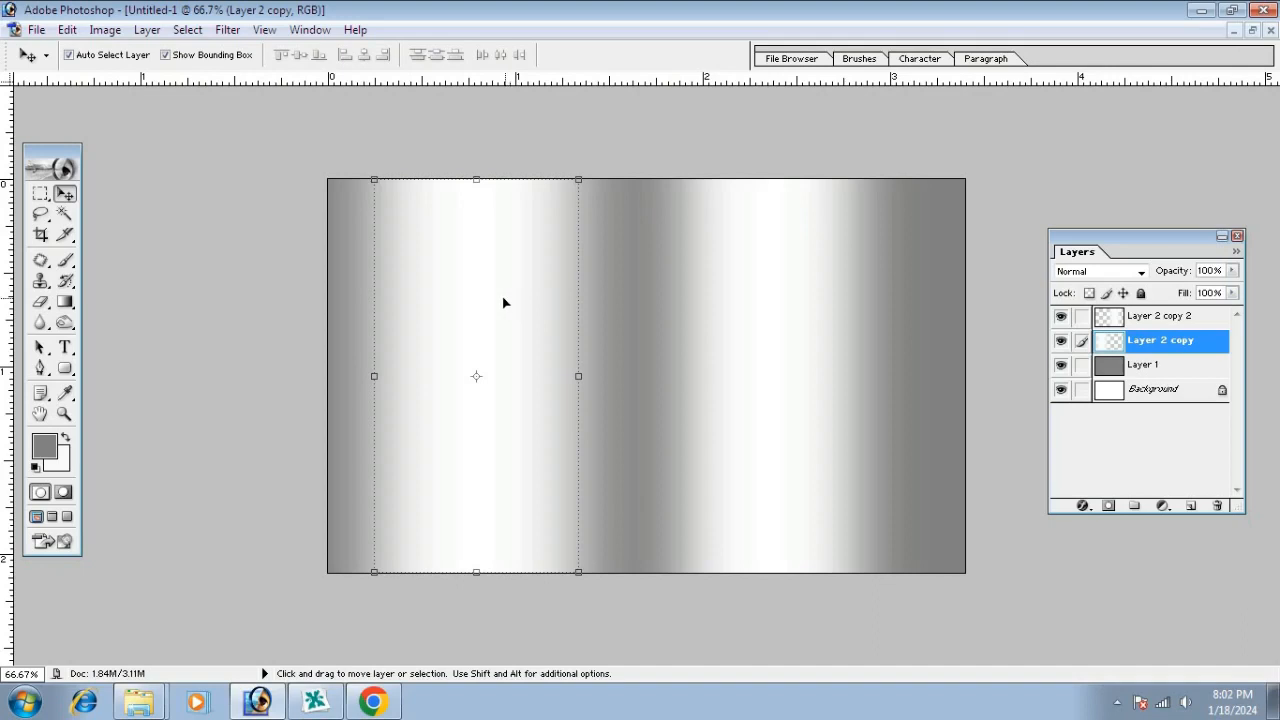
left_click(796, 424)
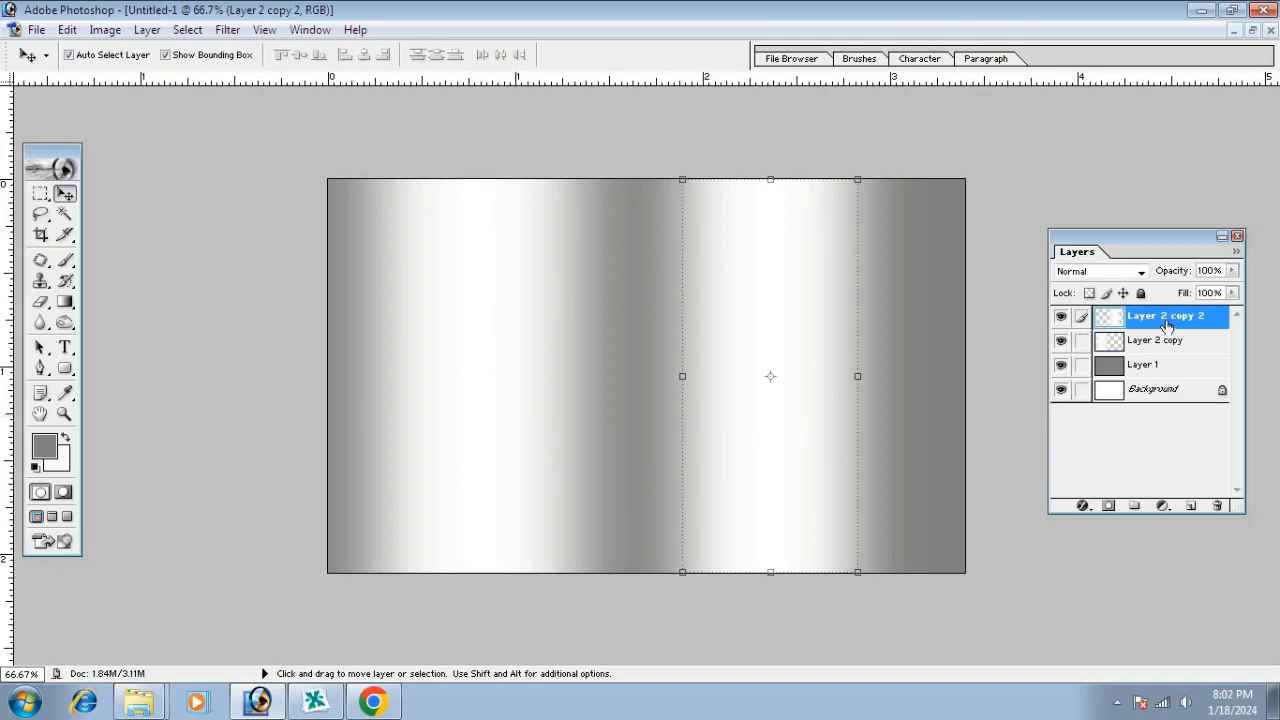
left_click(486, 359)
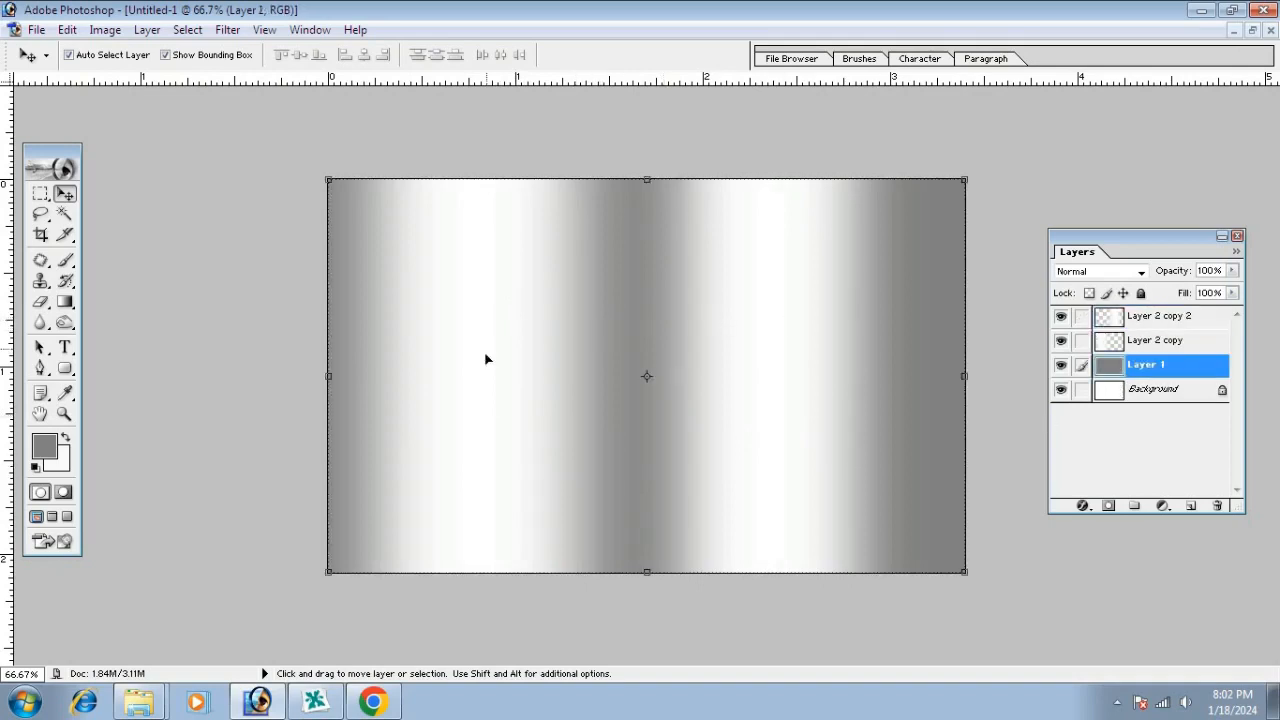
left_click(64, 347)
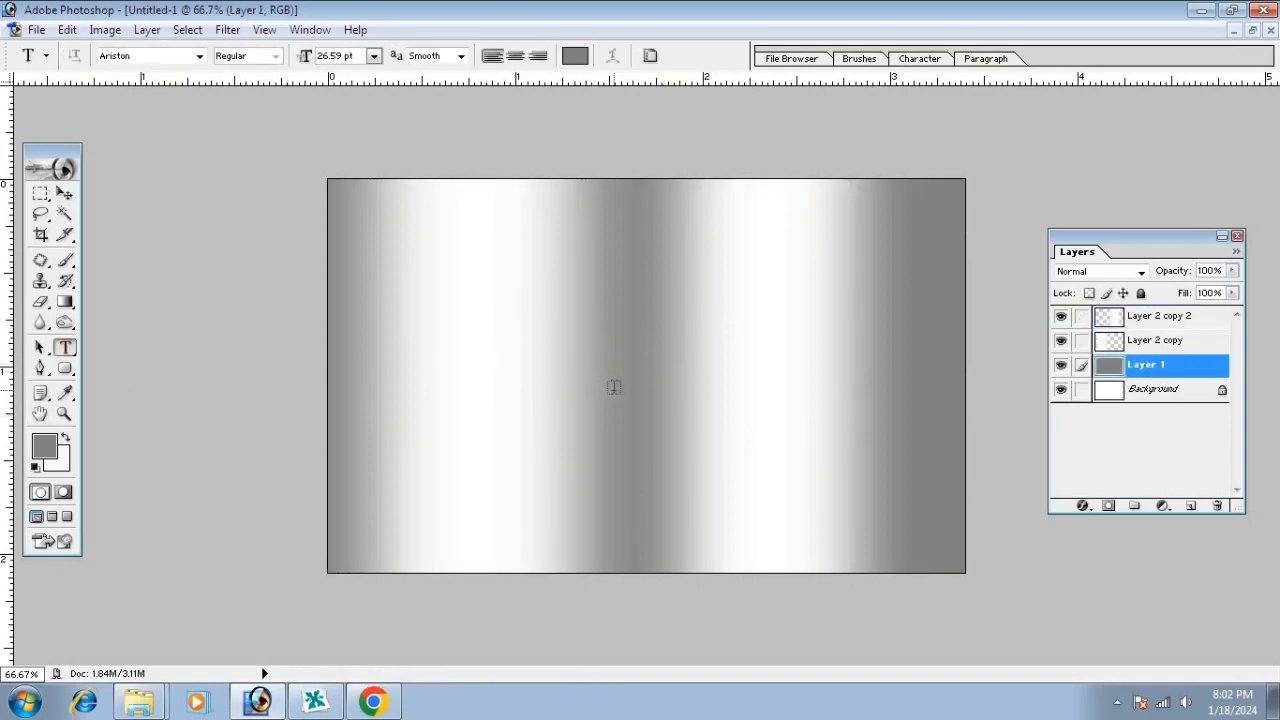
Create a text line at the card centre styled black Arial Black
left_click(613, 378)
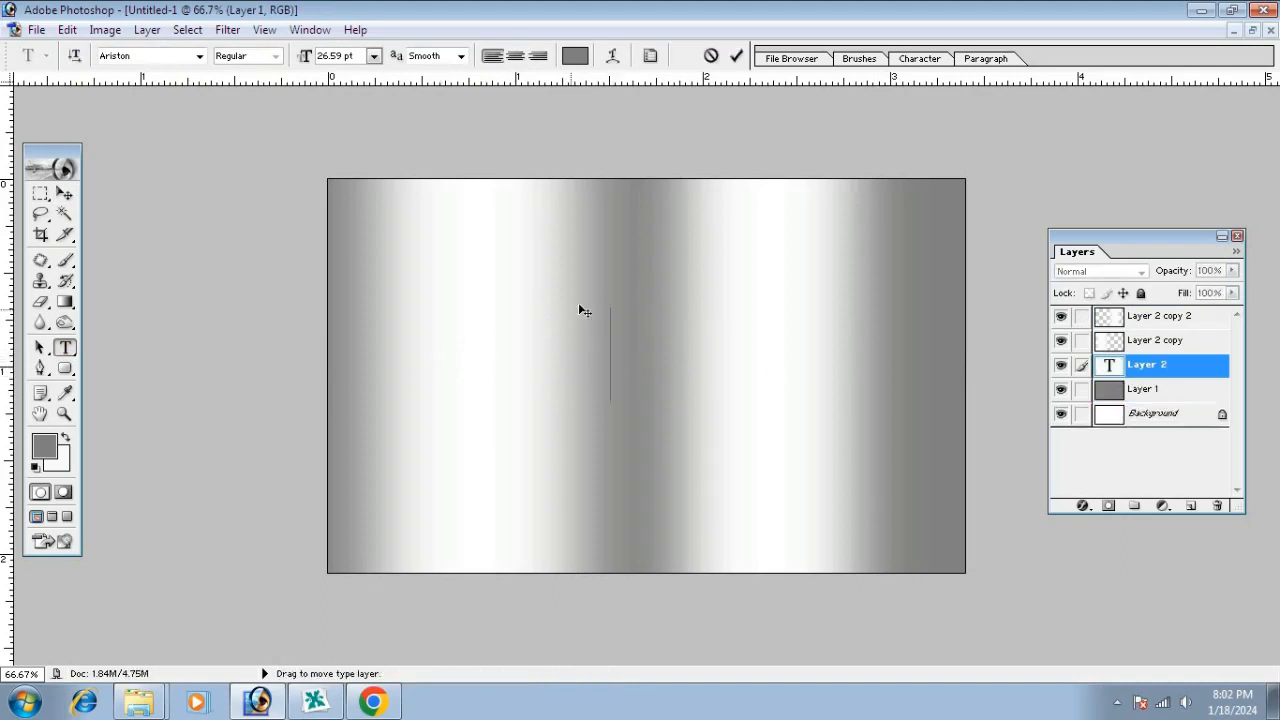
type("Des")
key("BackSpace")
key("ctrl+a")
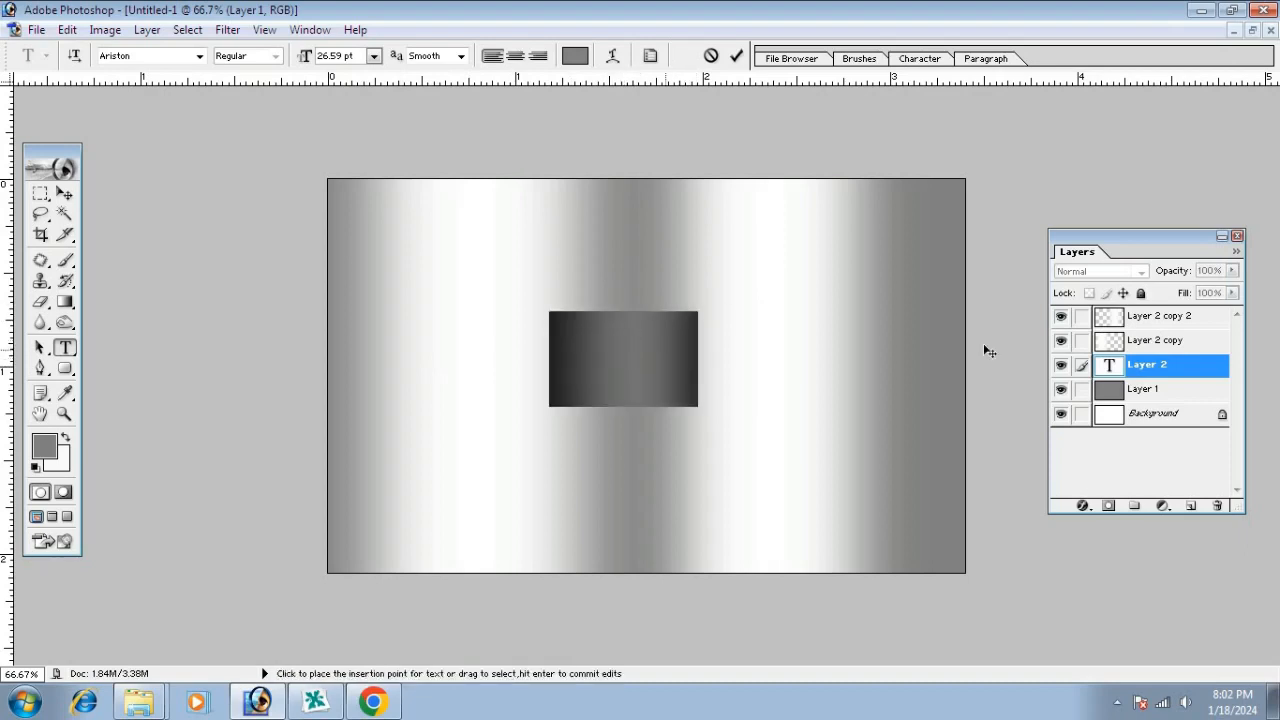
left_click(575, 55)
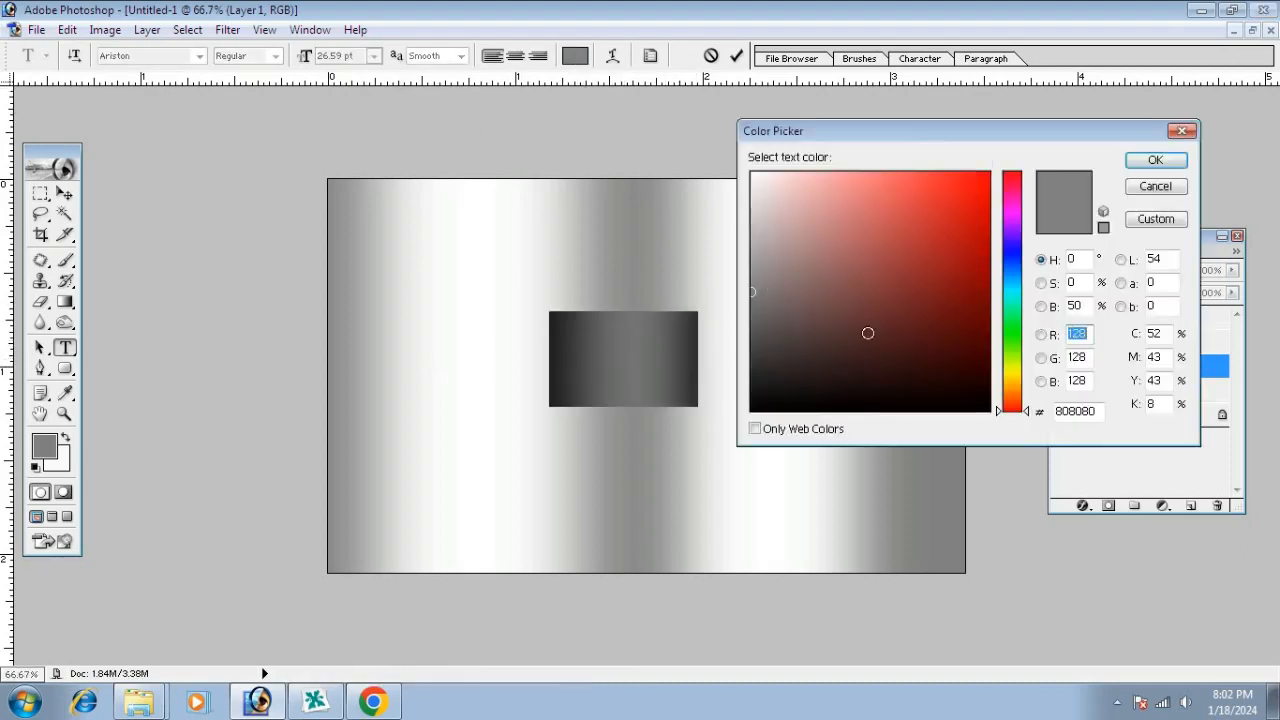
left_click(990, 410)
left_click(1152, 163)
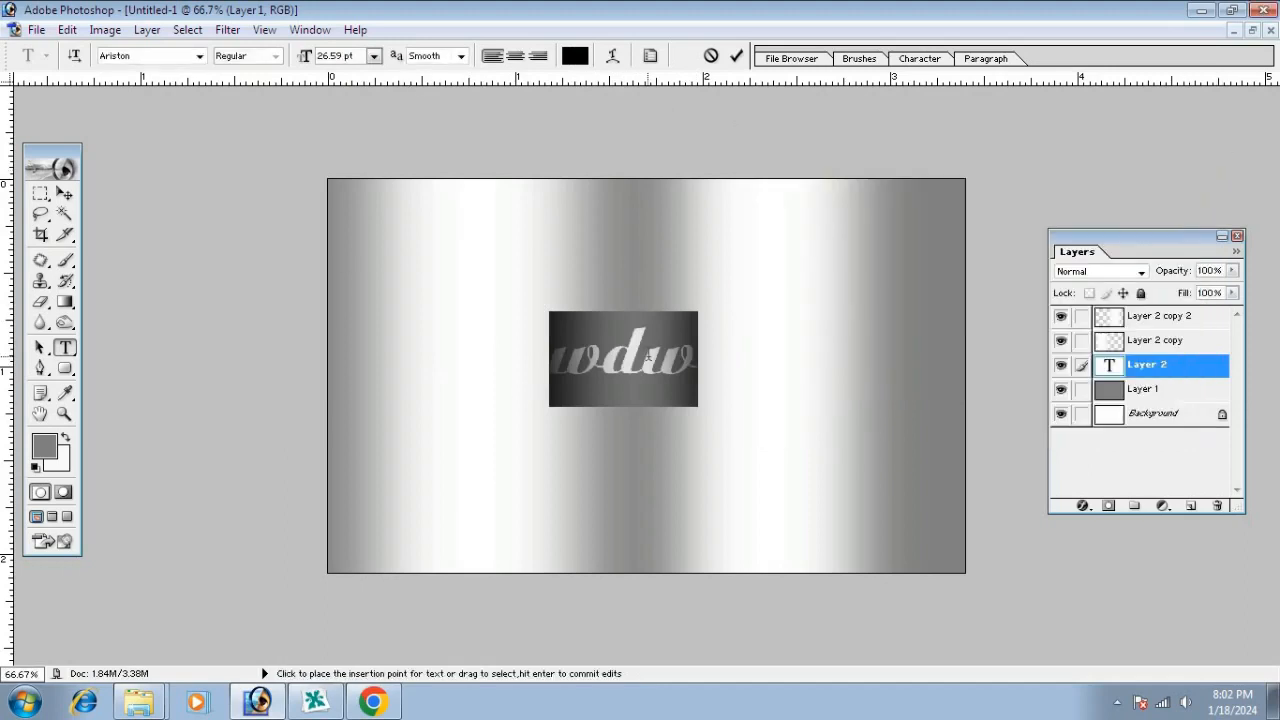
left_click(140, 58)
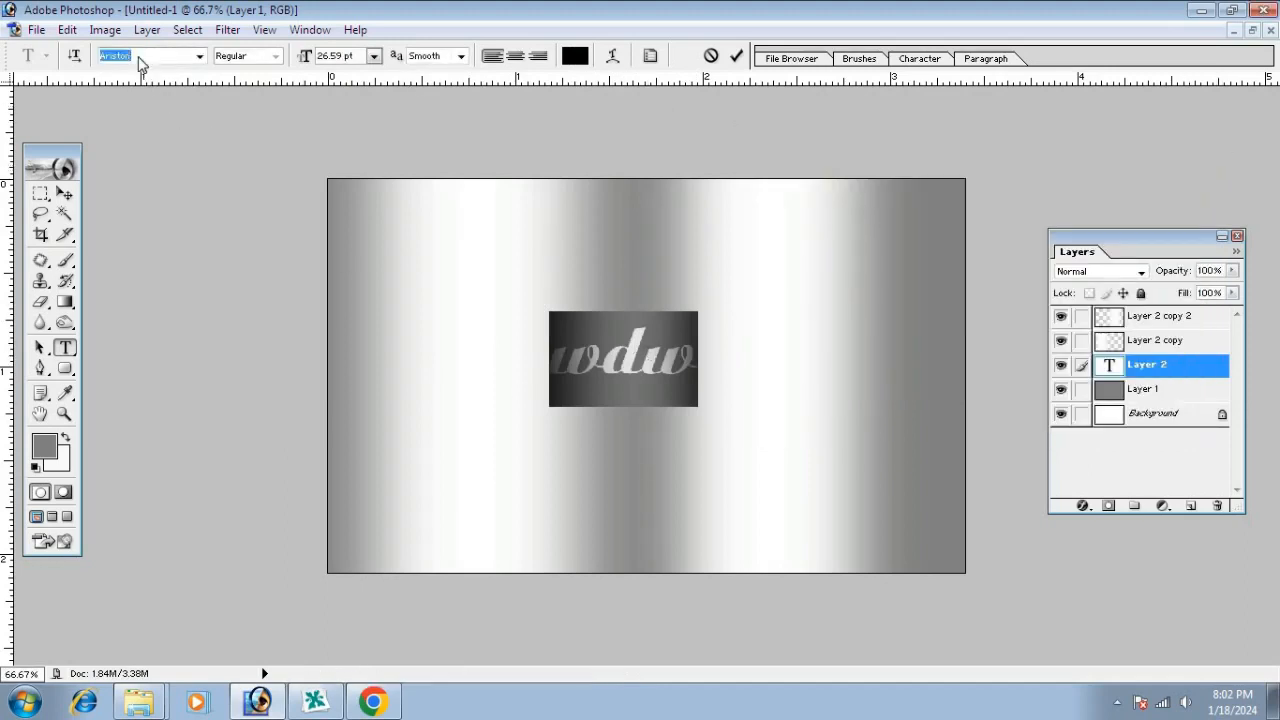
type("Arial")
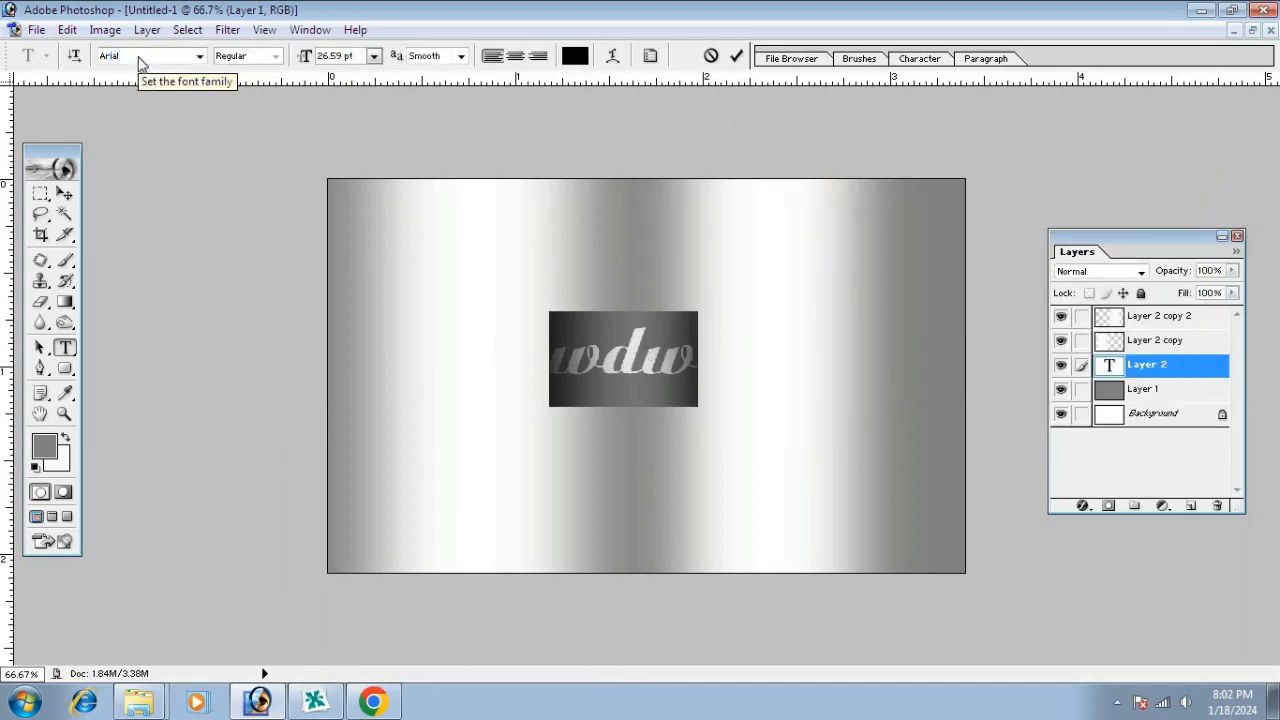
key("Down")
key("Return")
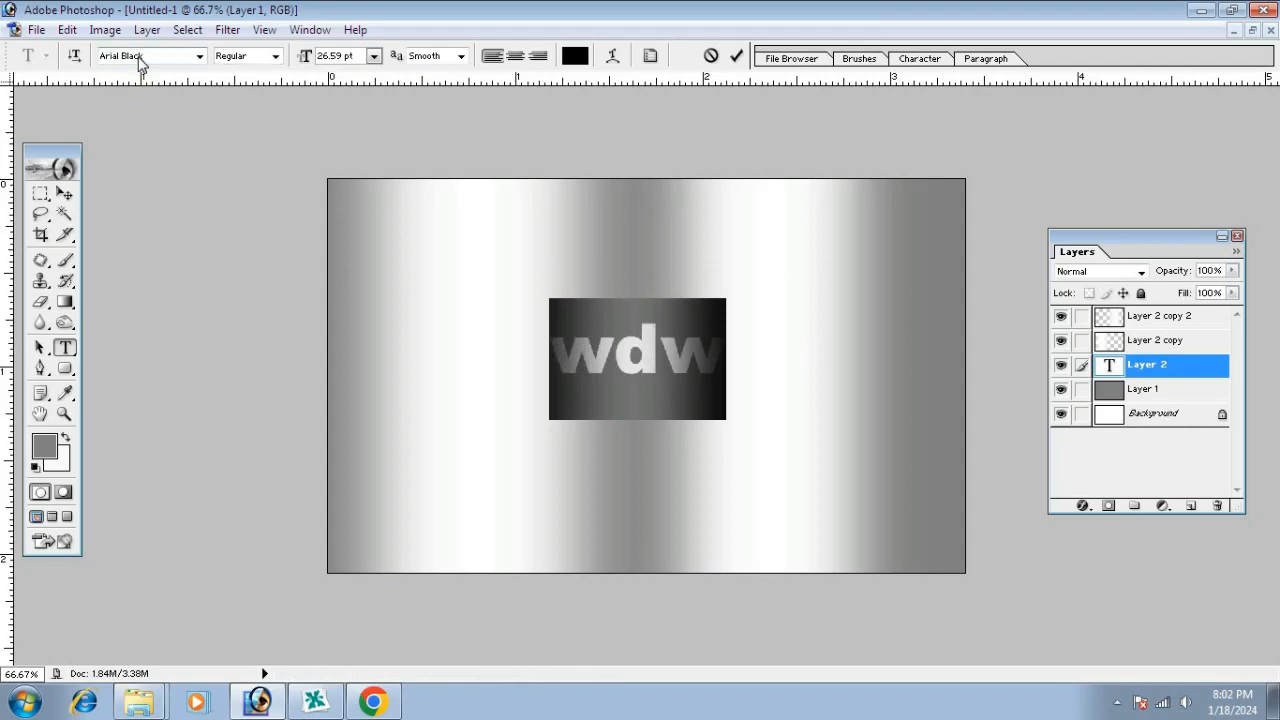
left_click(64, 194)
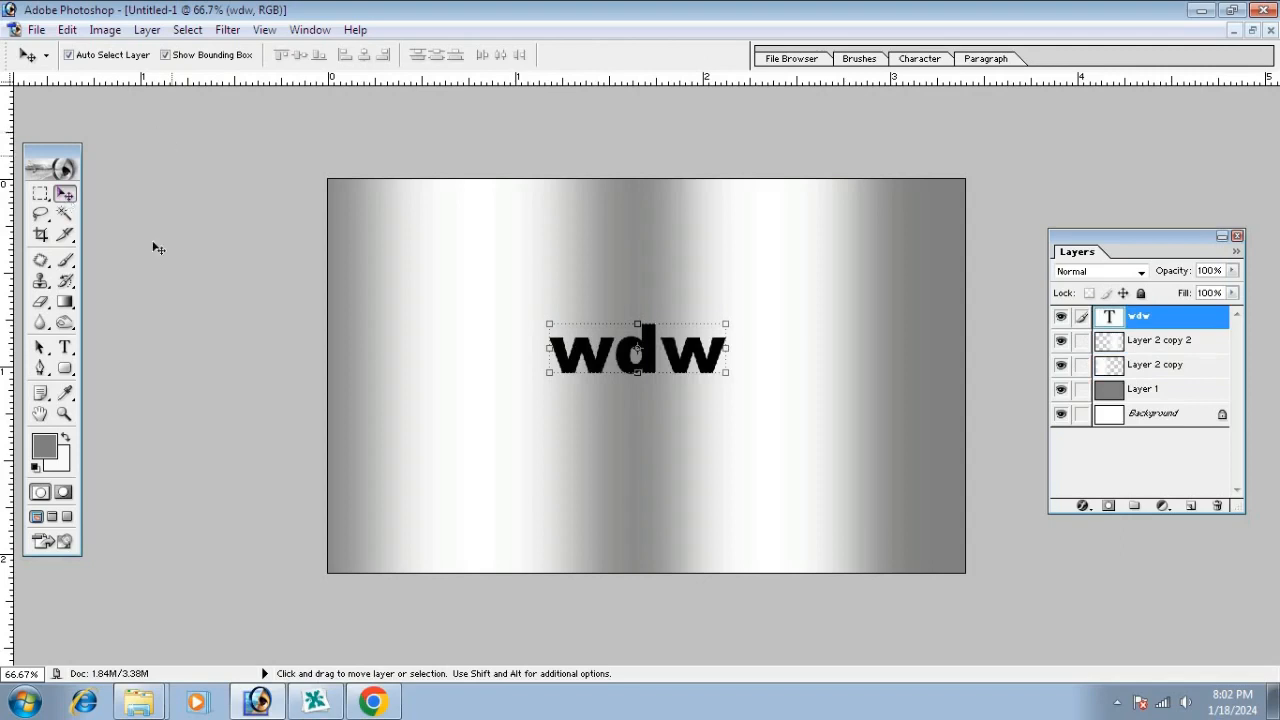
Replace the placeholder word wdw with BEAUTI ZONE
left_click(65, 347)
double_click(614, 357)
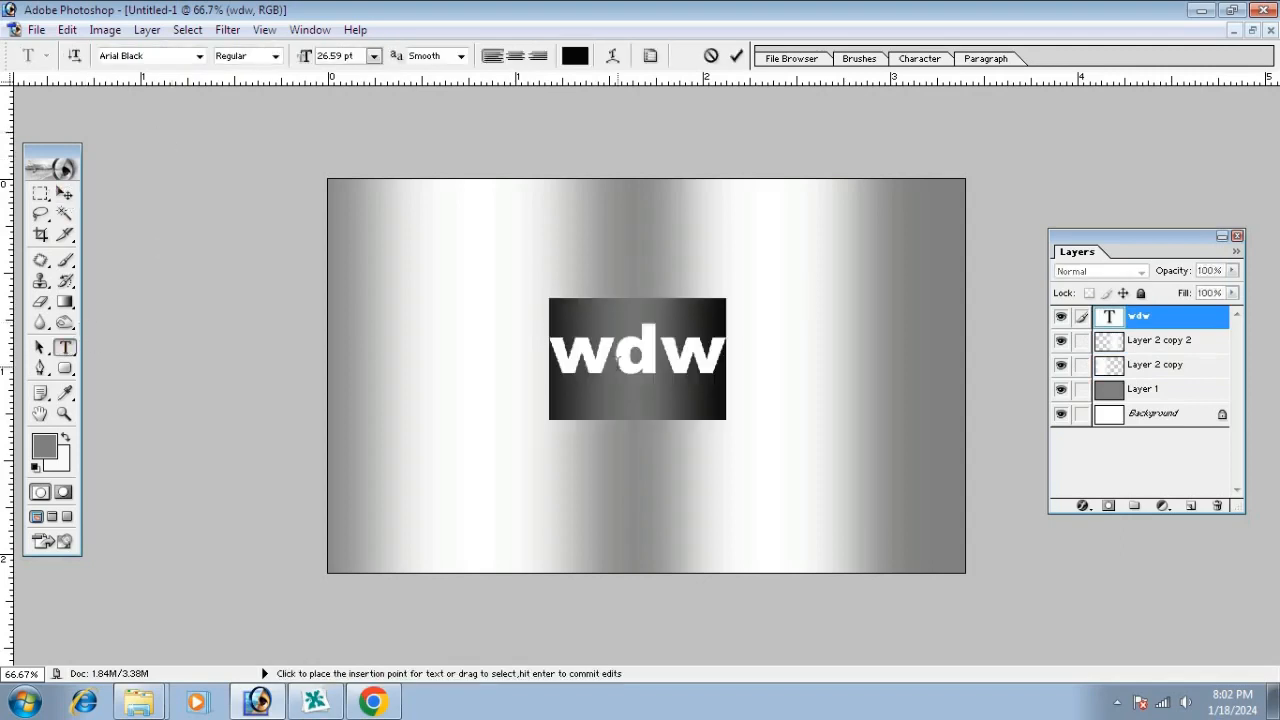
type("BEAUT")
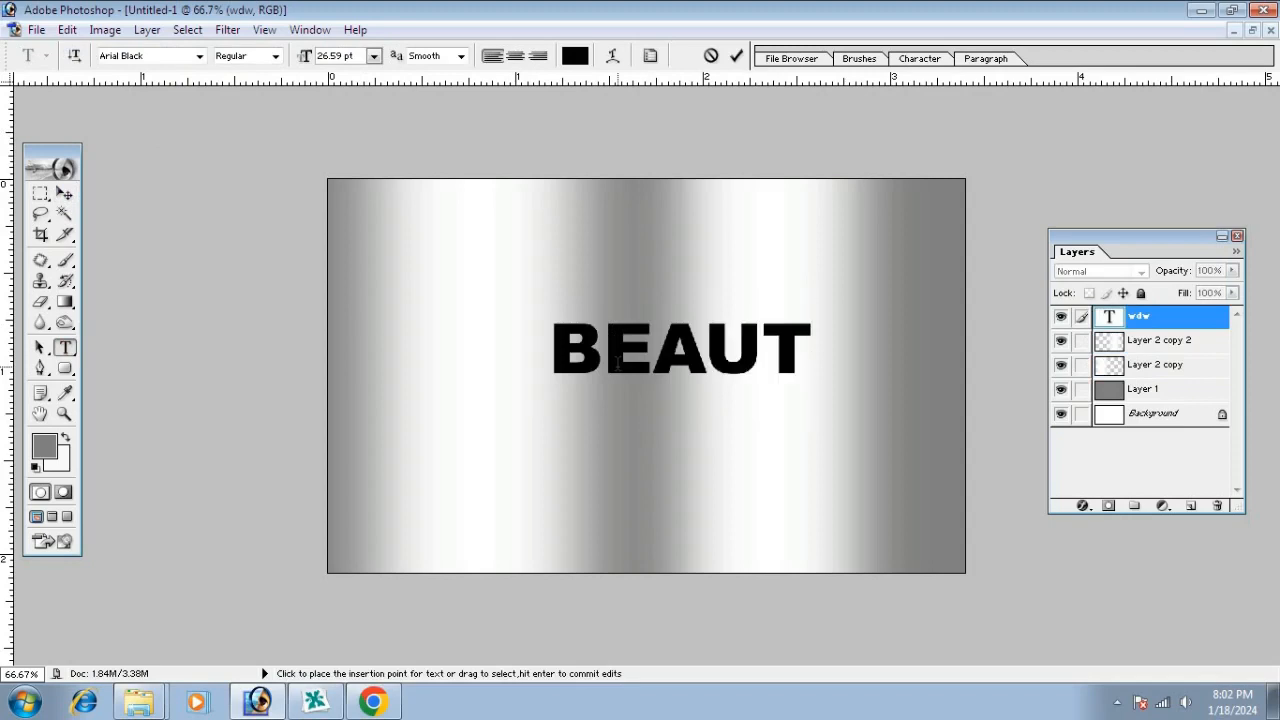
type("I ZO")
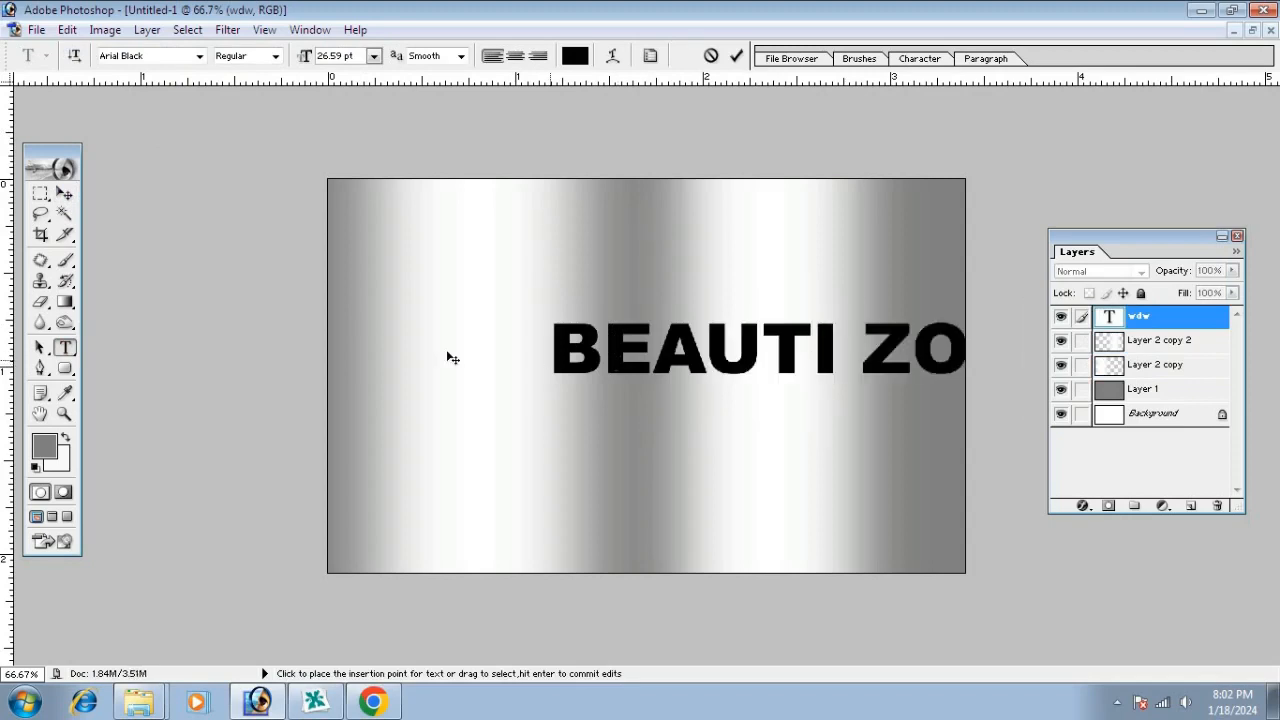
left_click(64, 193)
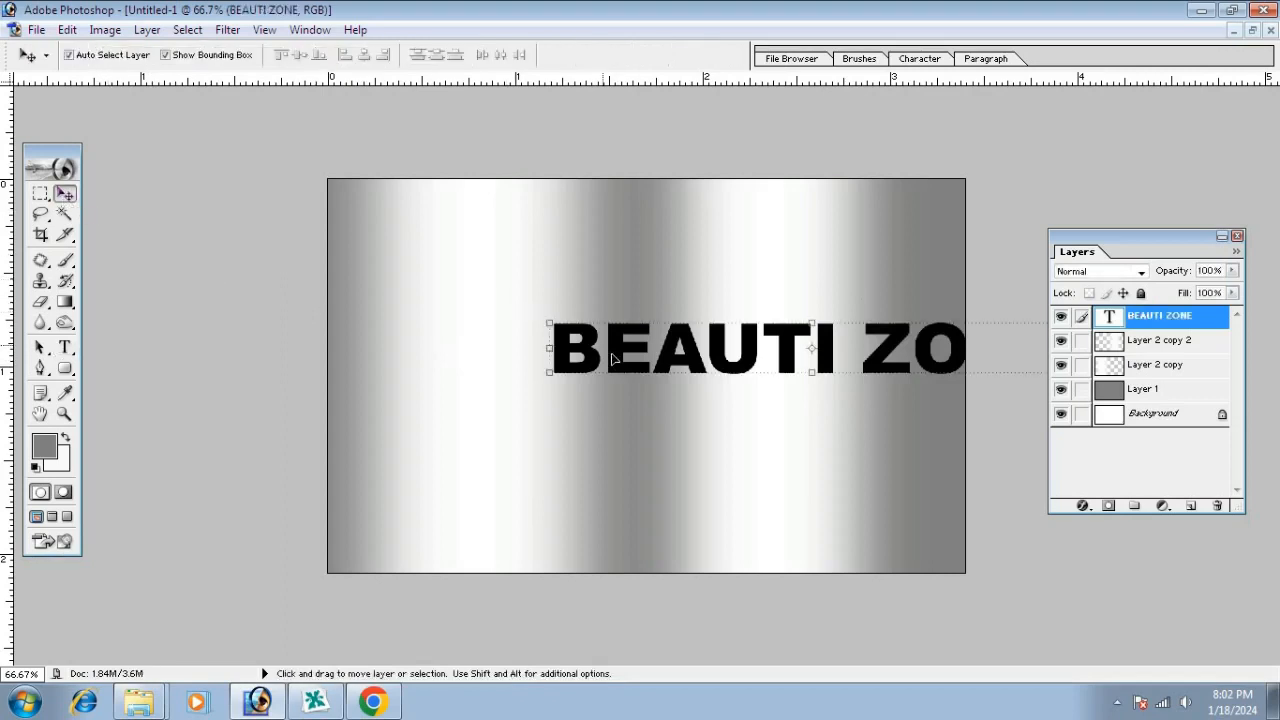
Move BEAUTI ZONE onto the card, scale it to 56.3% × 69.5%, and begin widening the right strip
left_click_drag(610, 359, 481, 328)
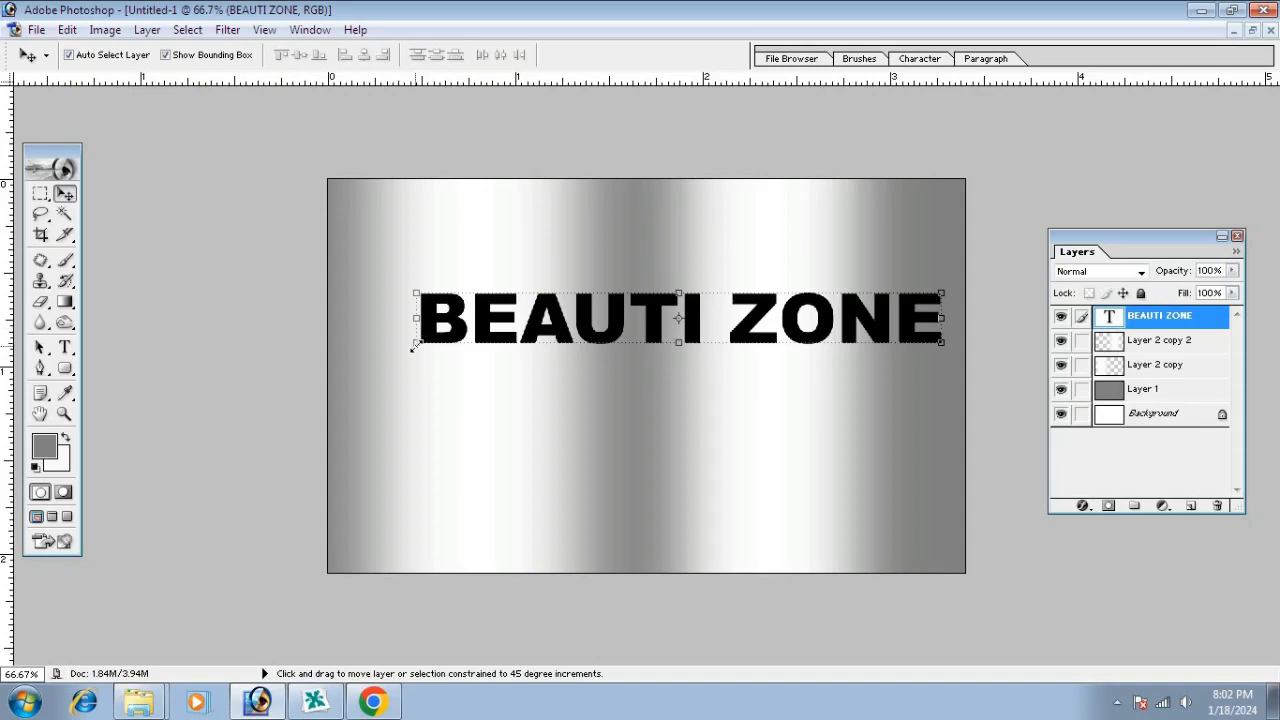
left_click_drag(416, 344, 649, 354)
left_click_drag(793, 292, 793, 286)
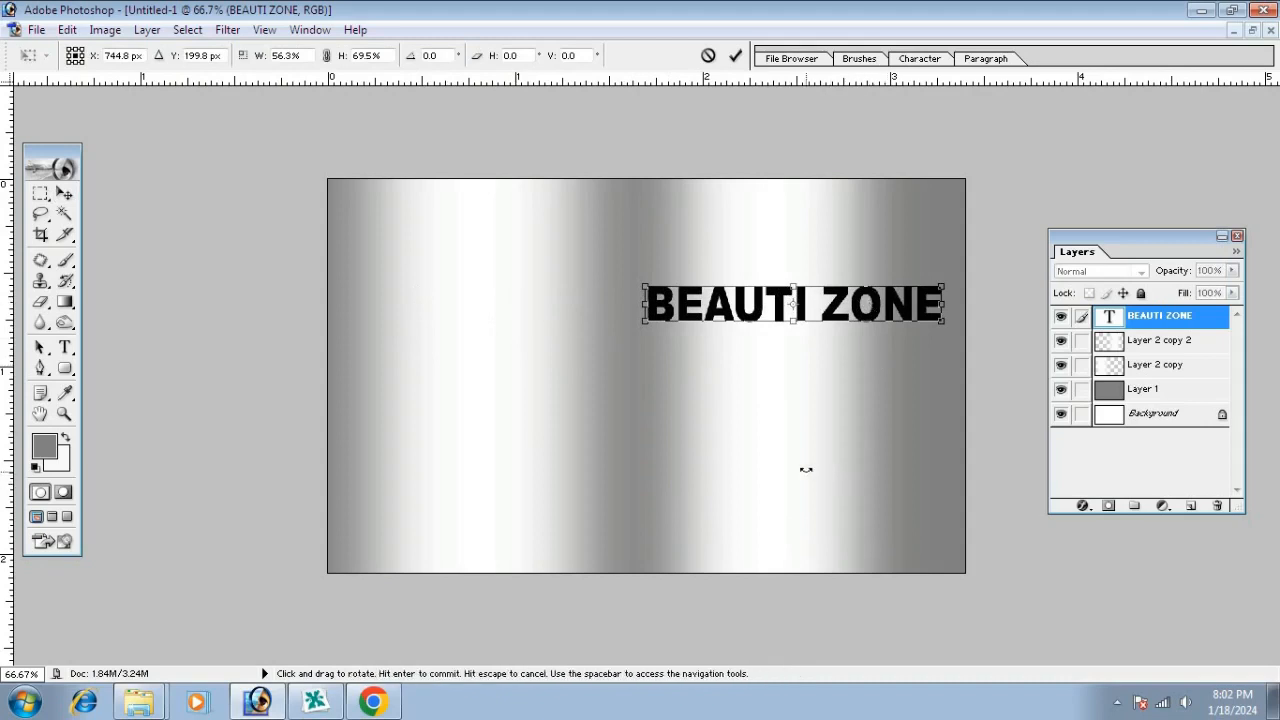
key("Return")
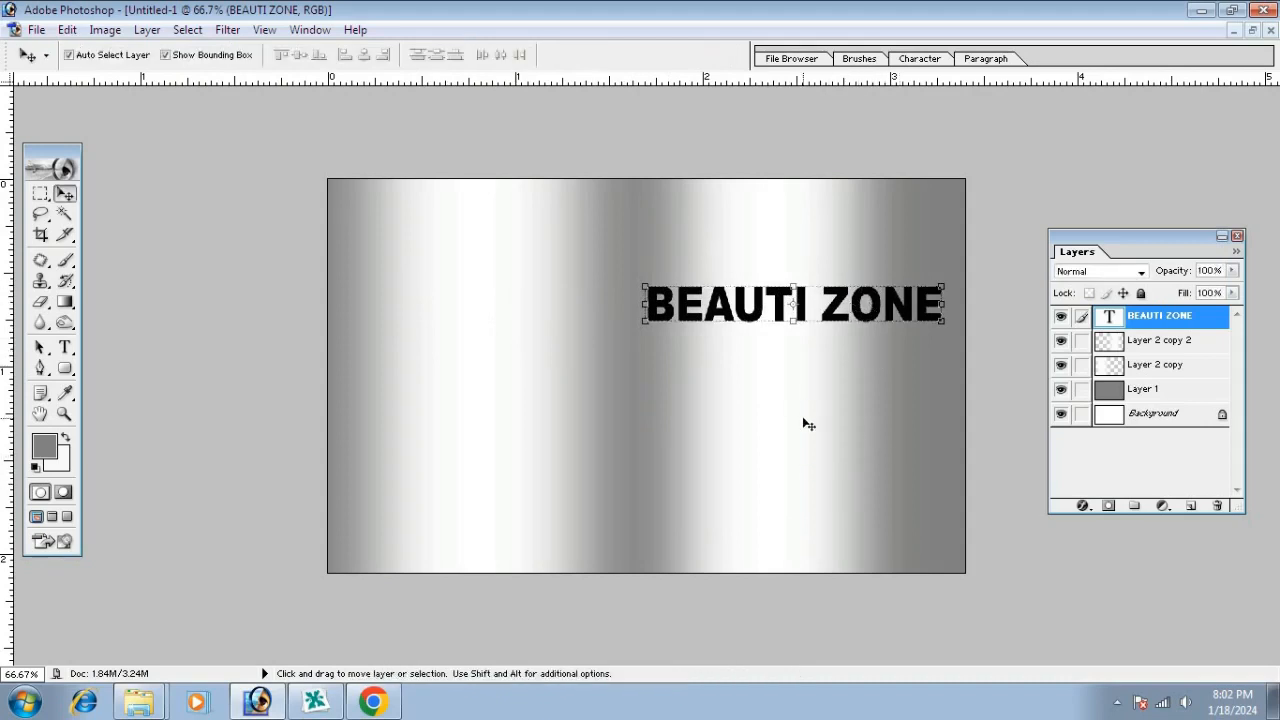
left_click(805, 421)
left_click_drag(862, 409, 902, 410)
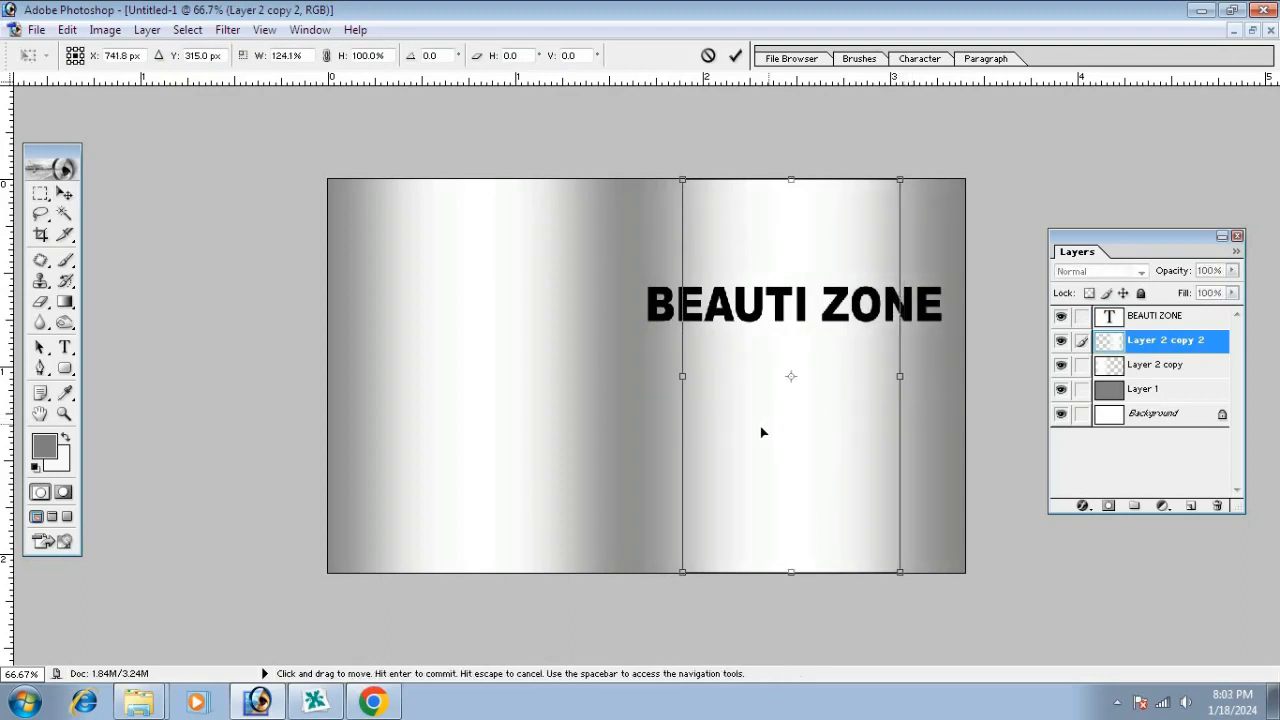
Adjust the right strip's width and fade both highlight strips to 80% opacity
left_click_drag(691, 445, 709, 446)
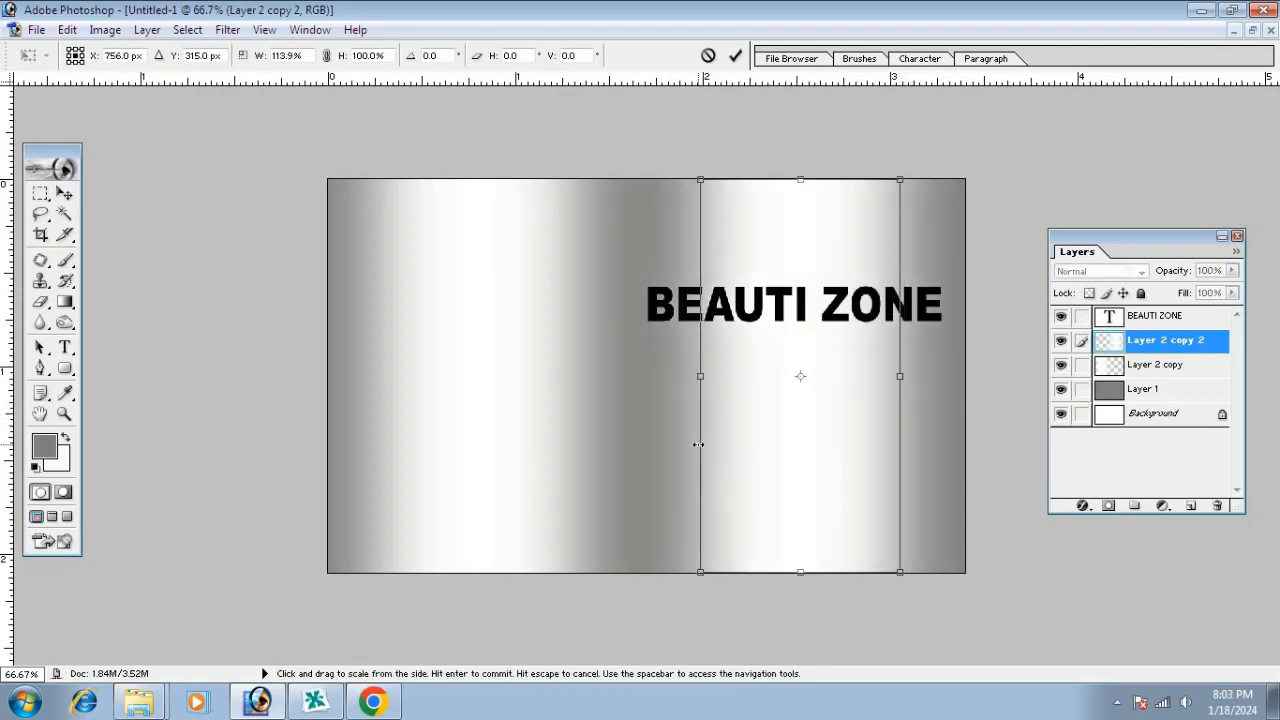
key("Return")
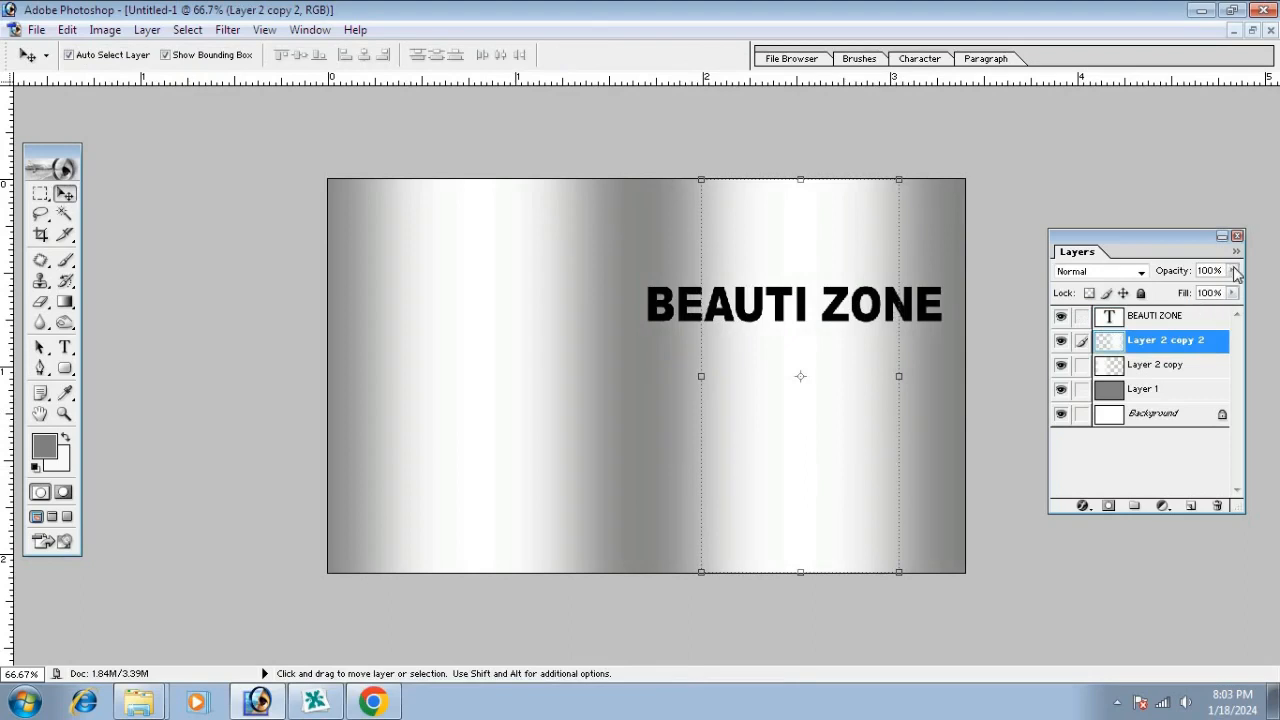
left_click_drag(1232, 270, 1216, 295)
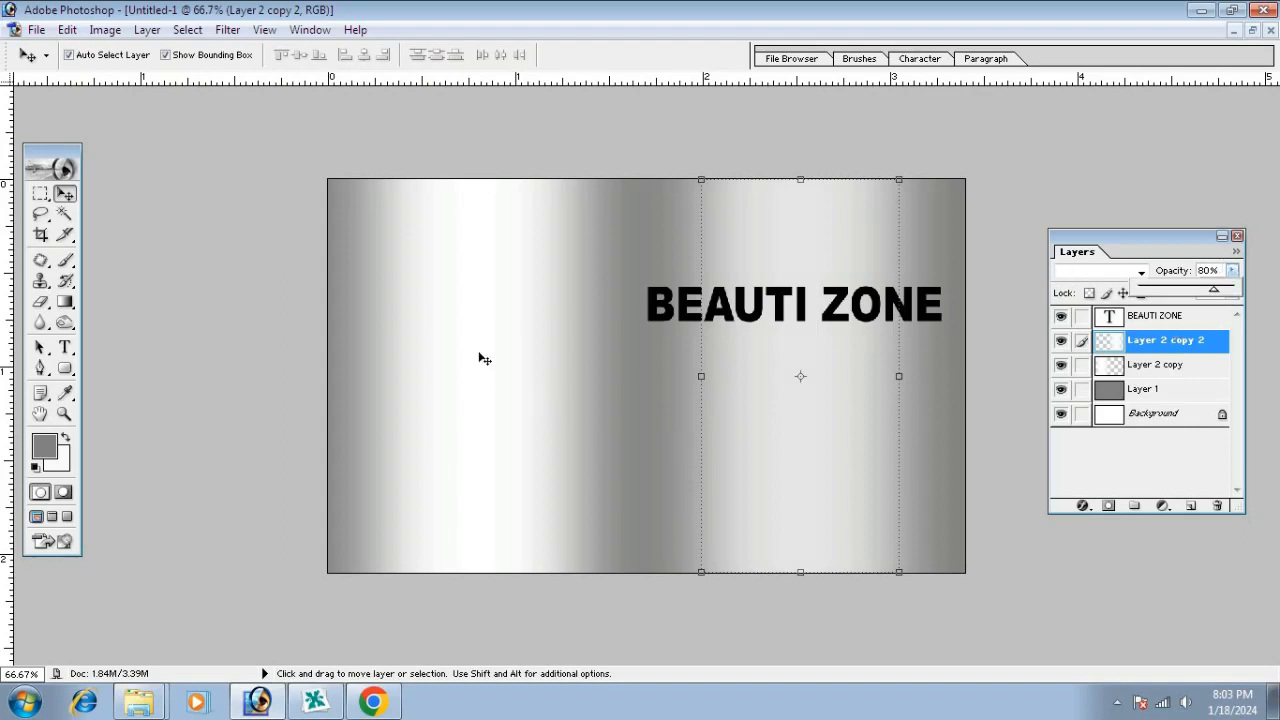
left_click(480, 357)
left_click(1206, 270)
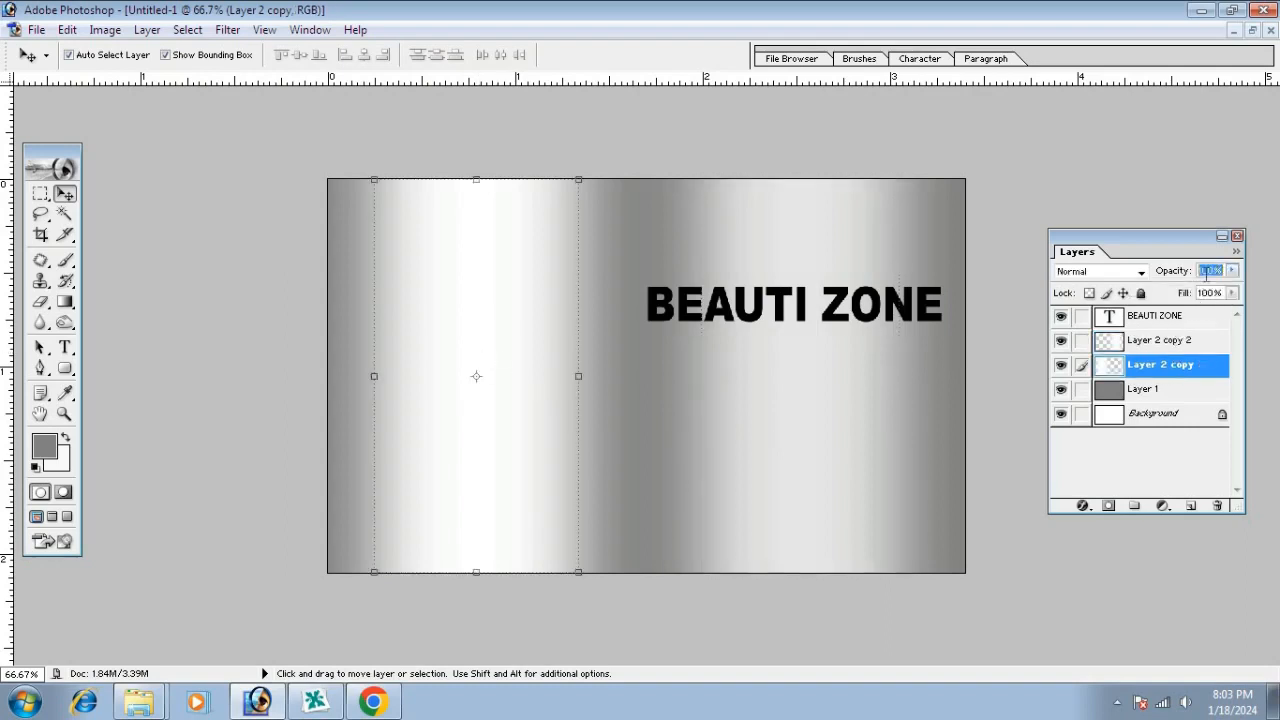
type("80")
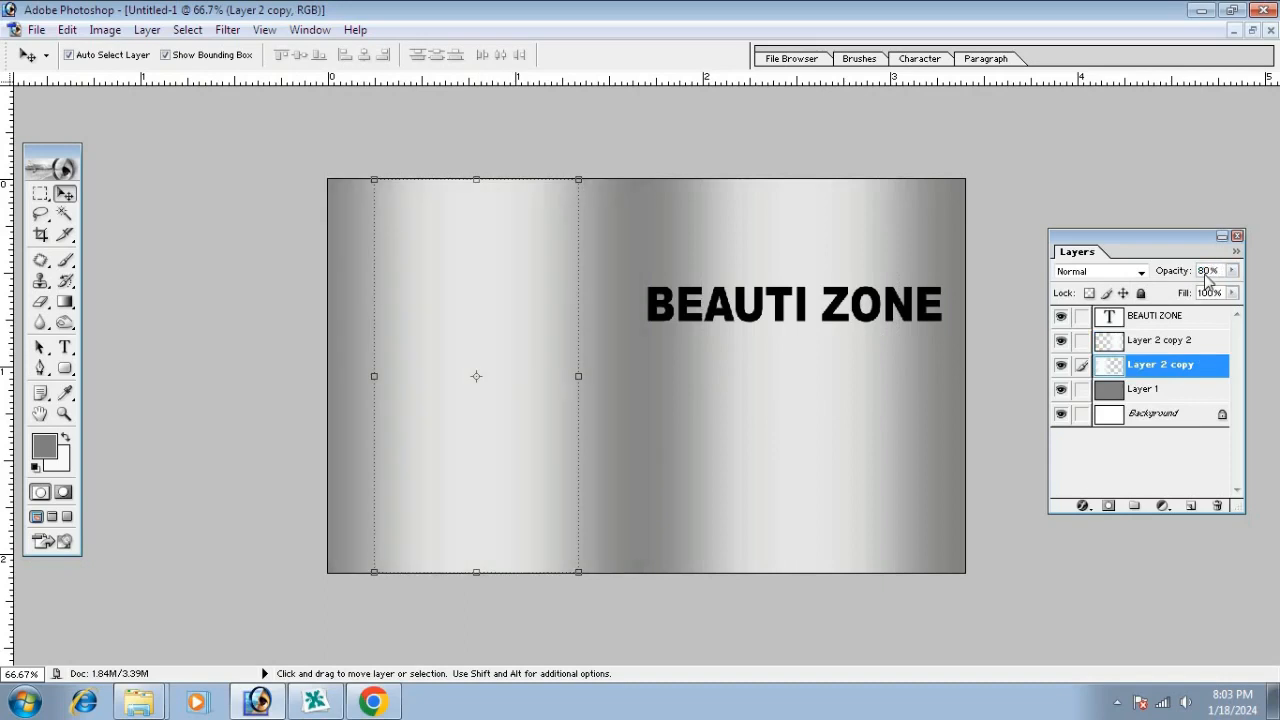
Stretch the right strip wider on both sides and nudge BEAUTI ZONE slightly upward
left_click(767, 464)
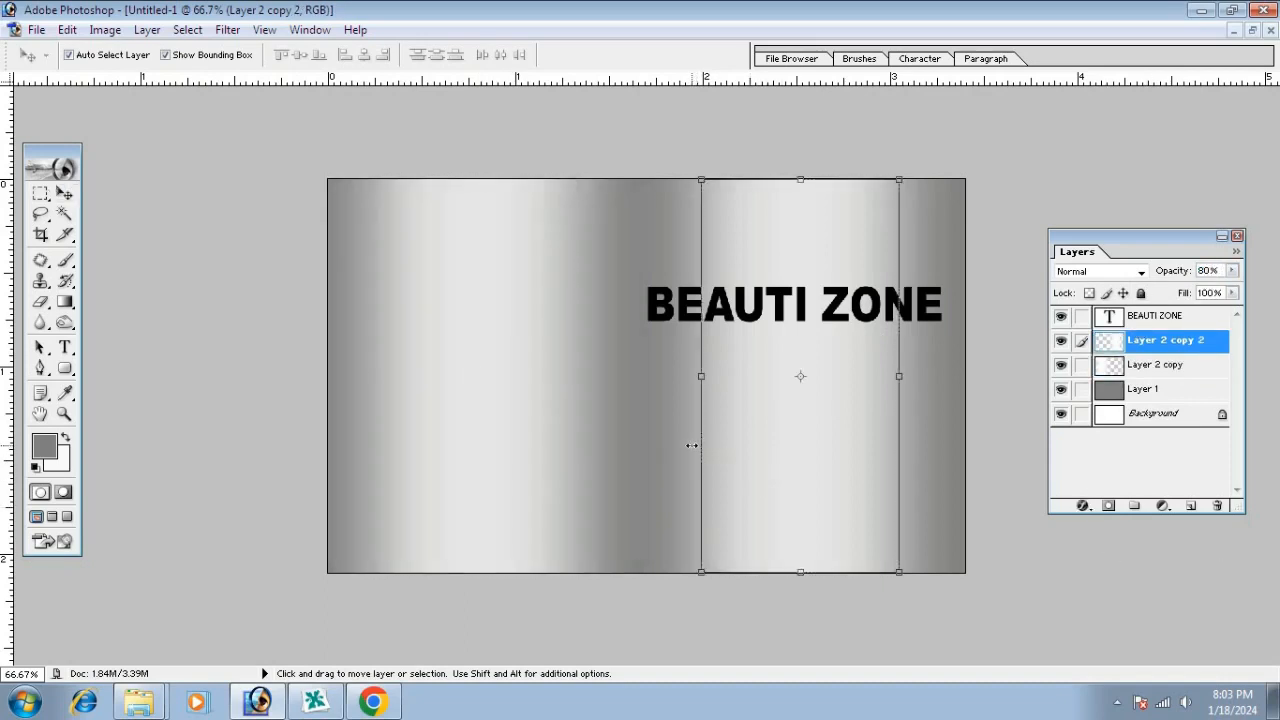
left_click_drag(691, 445, 682, 445)
left_click_drag(904, 427, 913, 428)
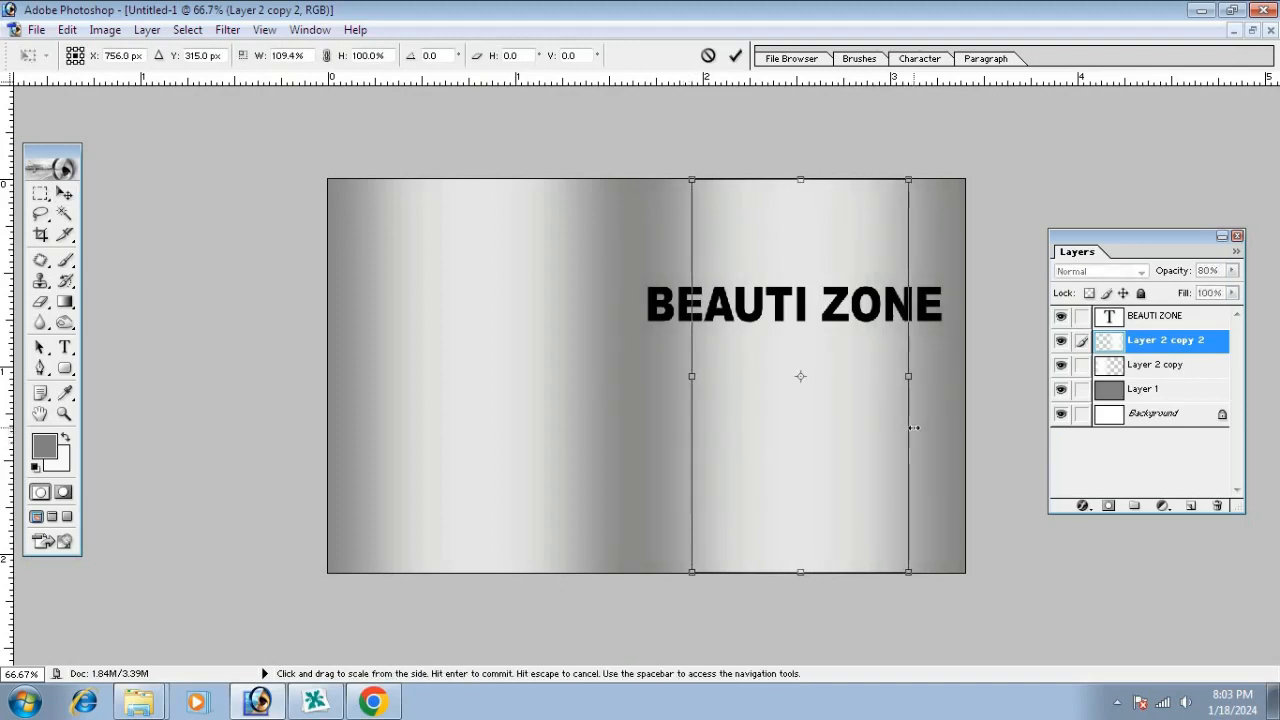
key("Return")
left_click_drag(800, 312, 806, 290)
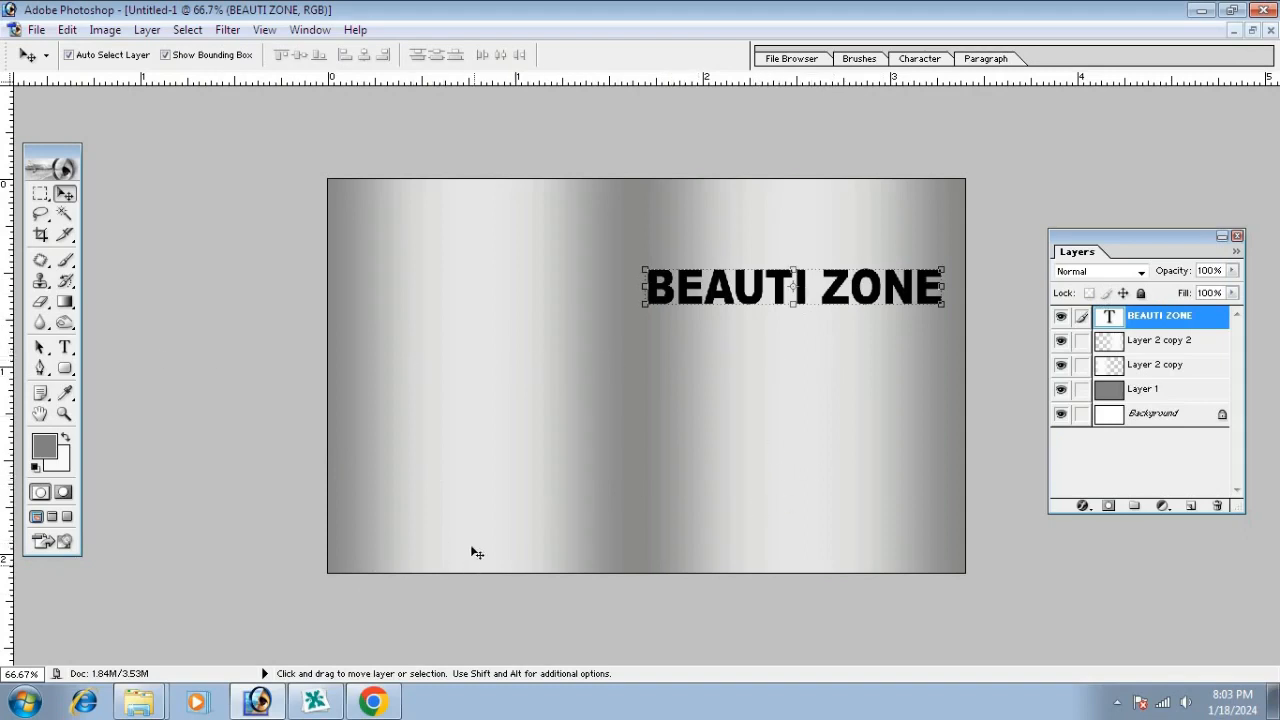
left_click(444, 377)
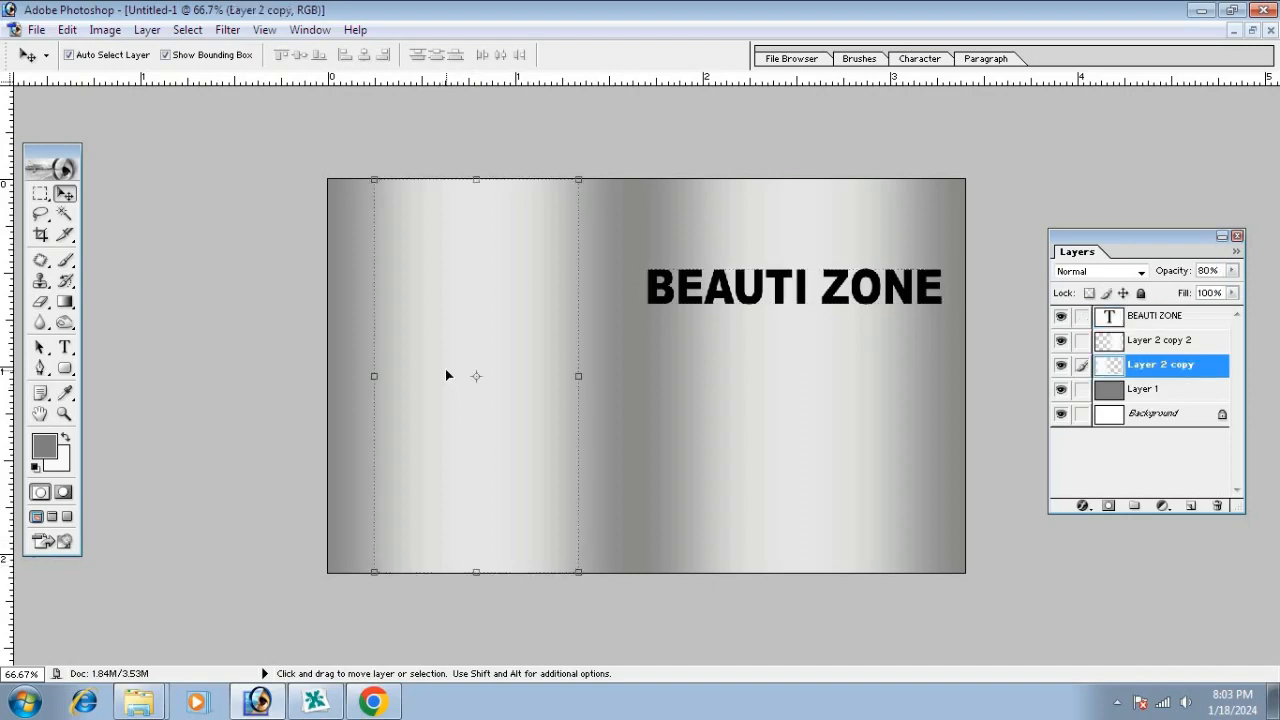
Set the foreground colour to black
left_click(44, 446)
left_click_drag(880, 368, 1222, 543)
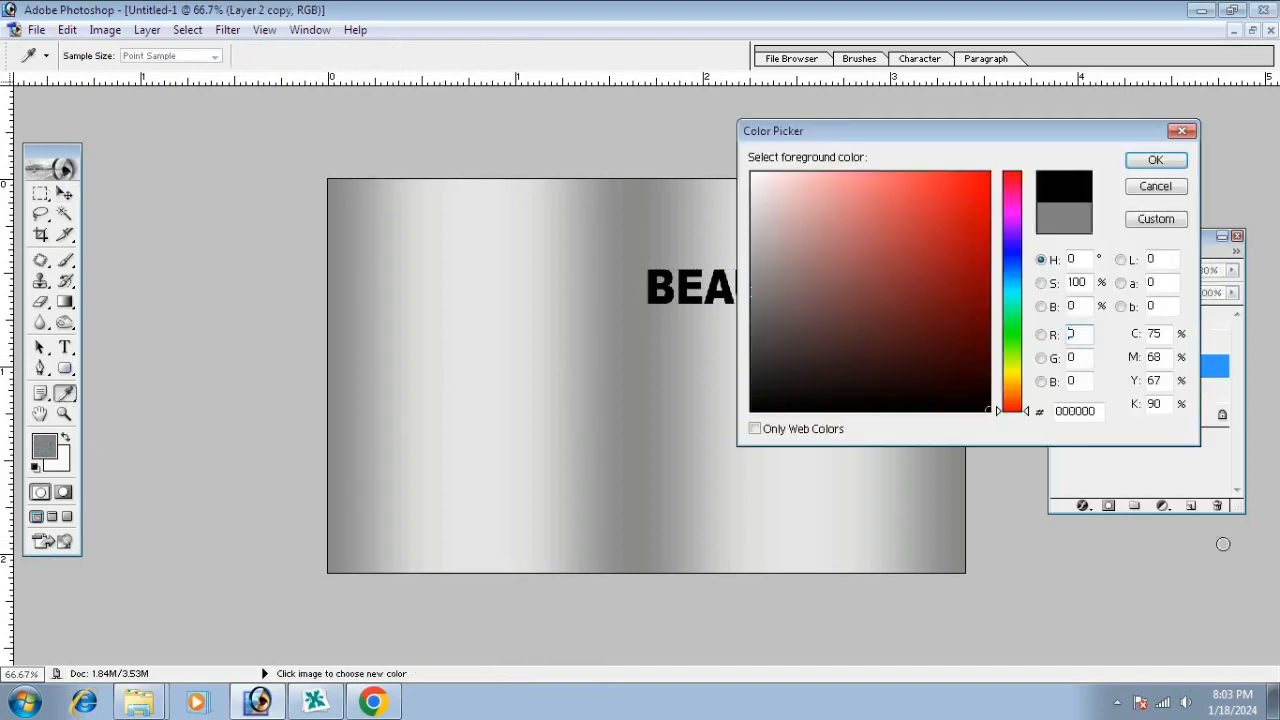
left_click(1144, 160)
Start a new text line left of centre and style it Arial Bold
key("t")
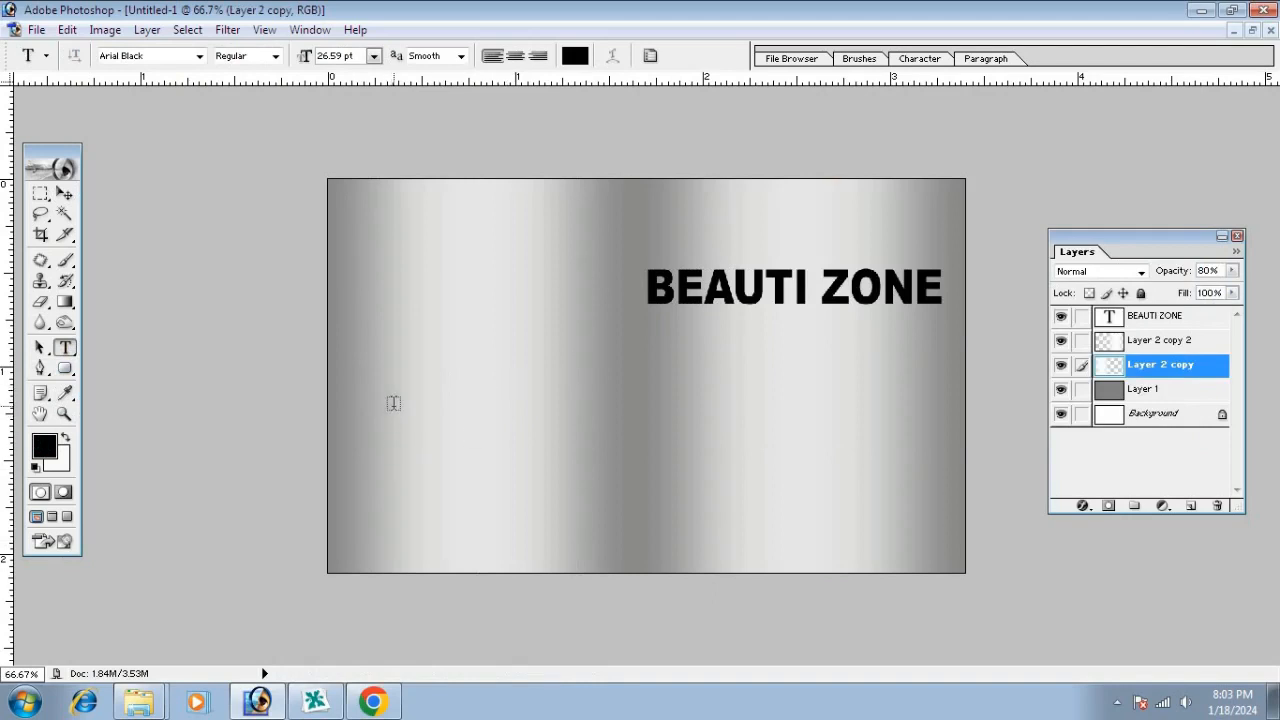
left_click(392, 430)
type("x")
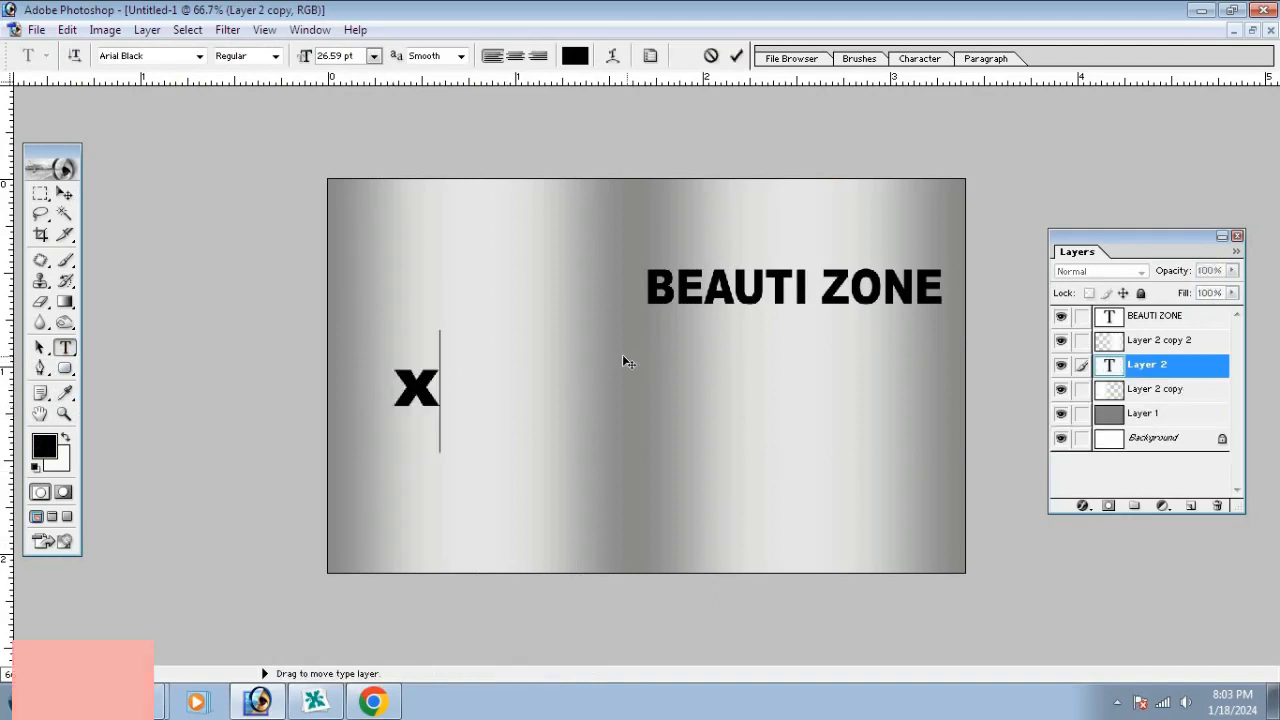
key("ctrl+a")
left_click(150, 57)
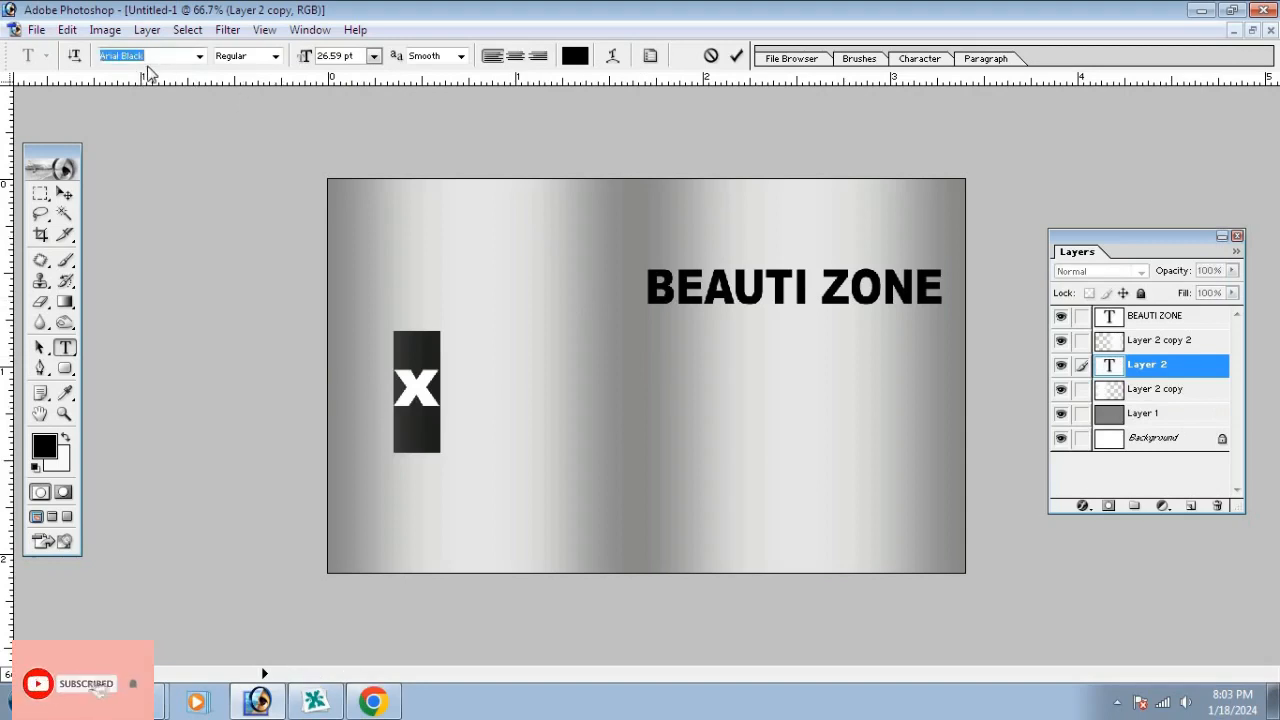
key("Up")
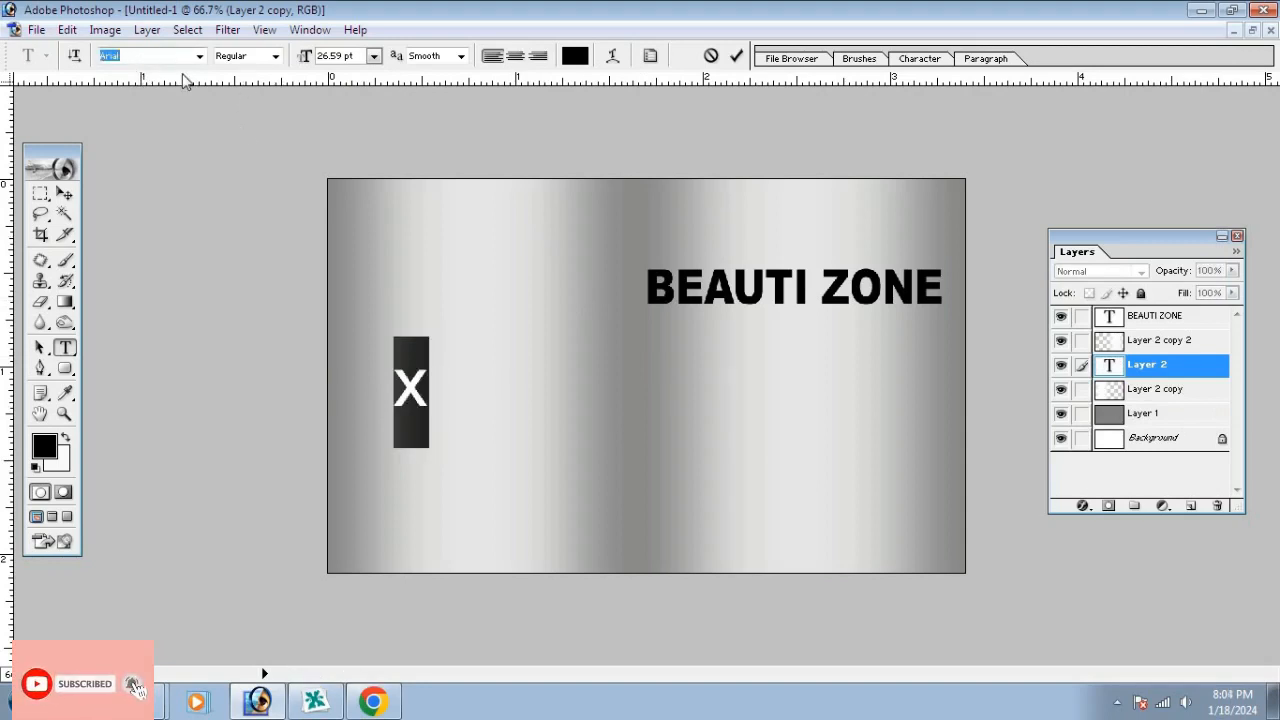
left_click(275, 56)
left_click(256, 106)
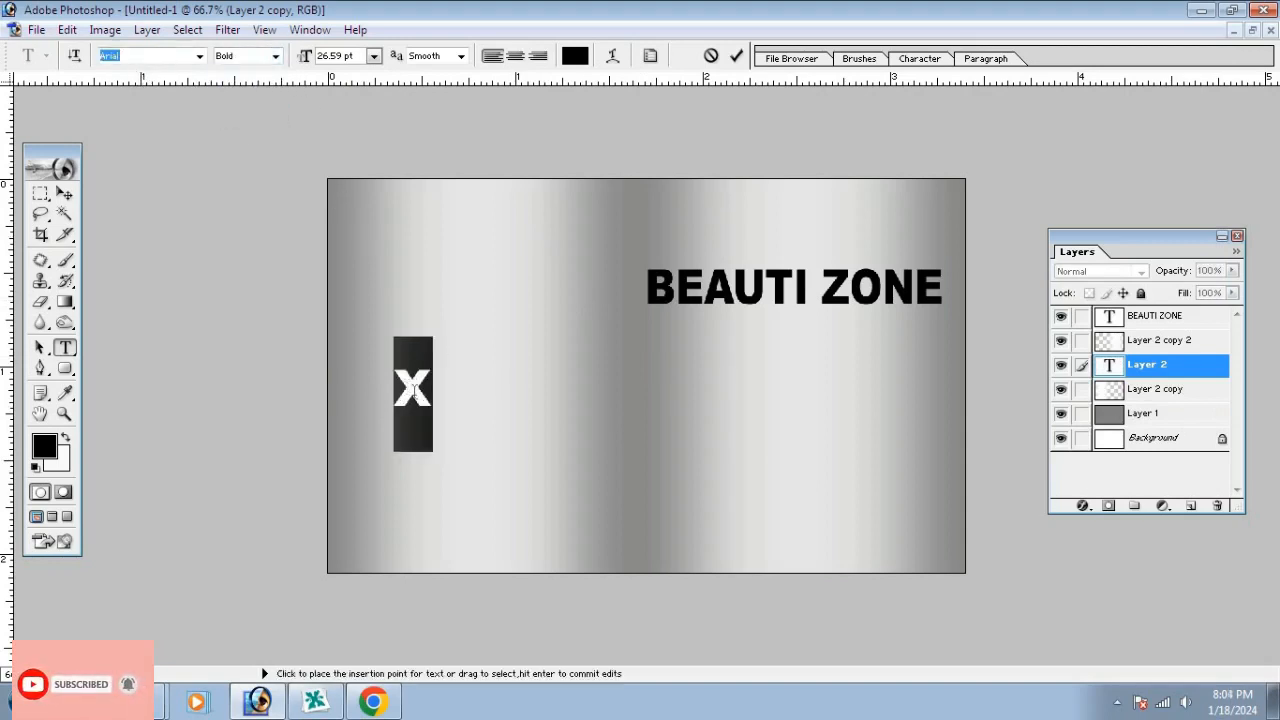
key("ctrl+h")
key("ctrl+h")
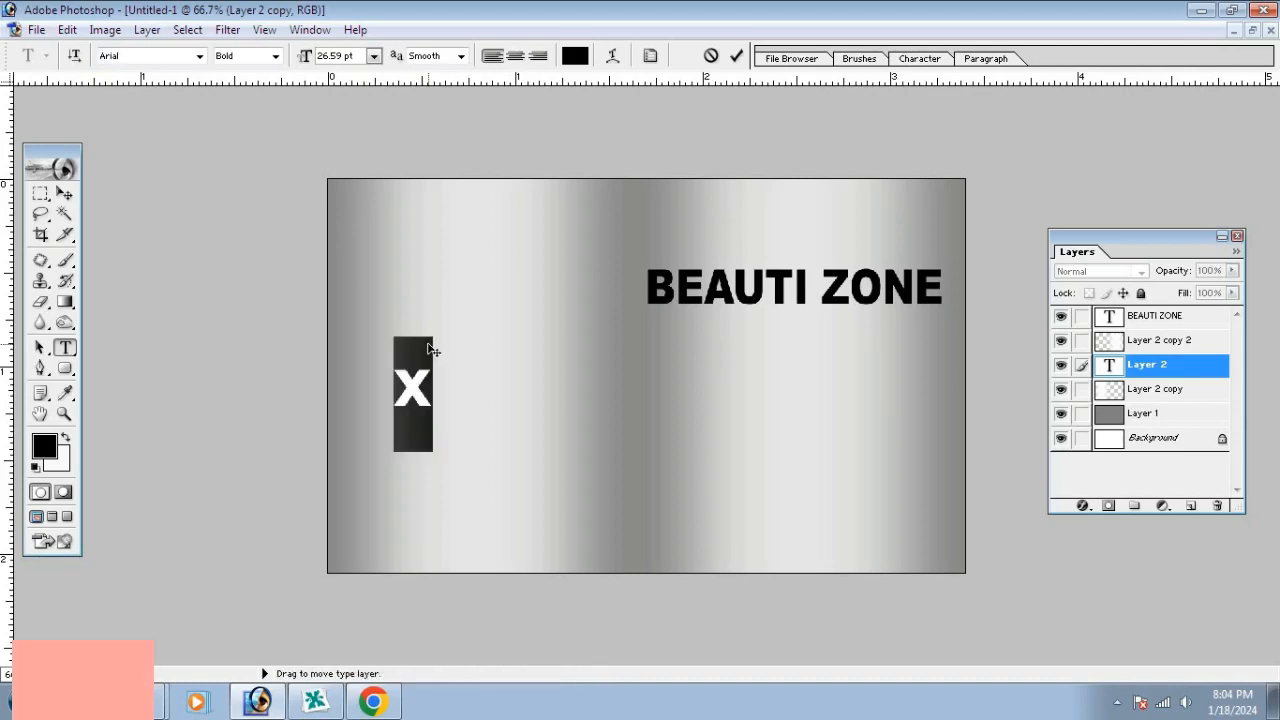
Type 'Best Beati Treatment' below the heading and commit it
type("Bes")
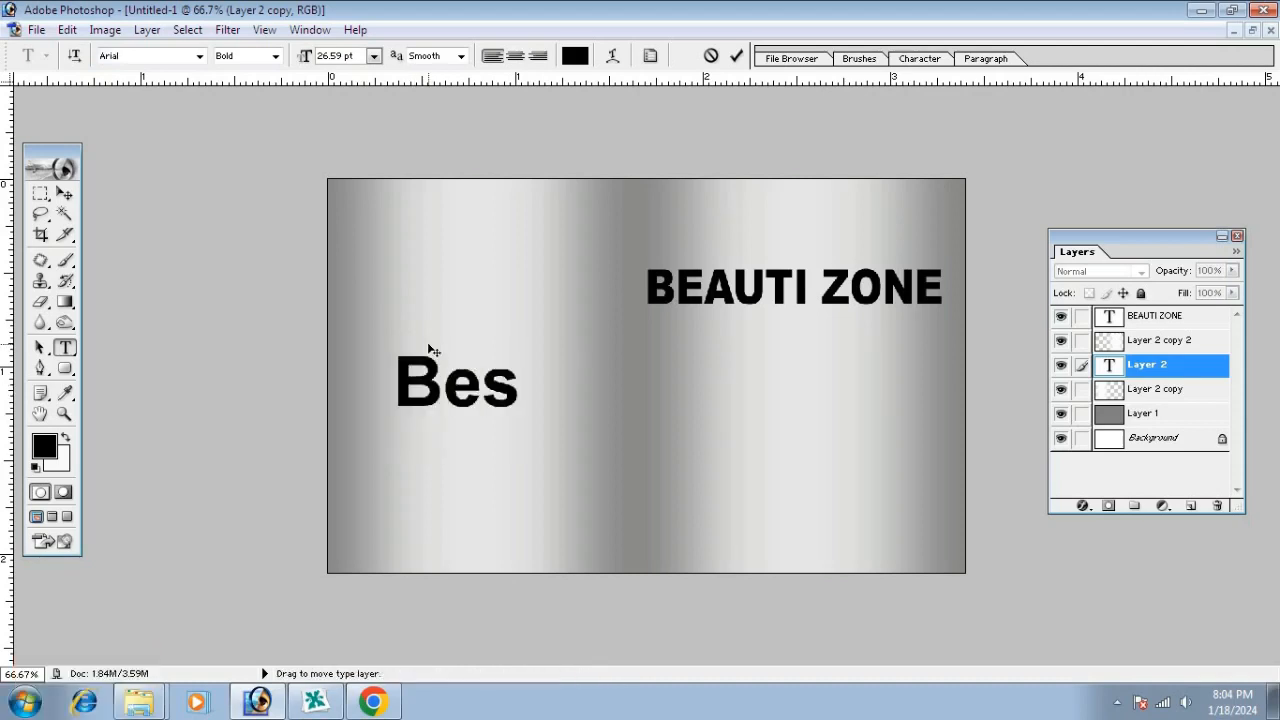
type("t")
type("Bea")
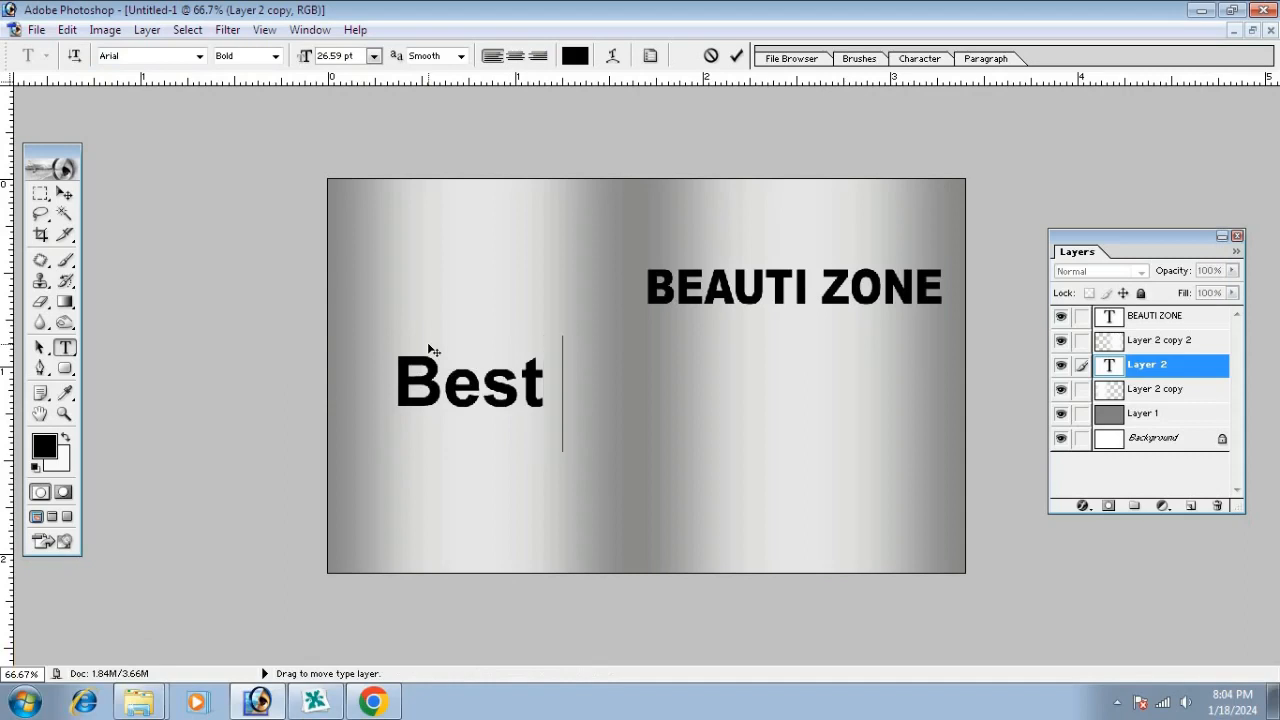
type("ti")
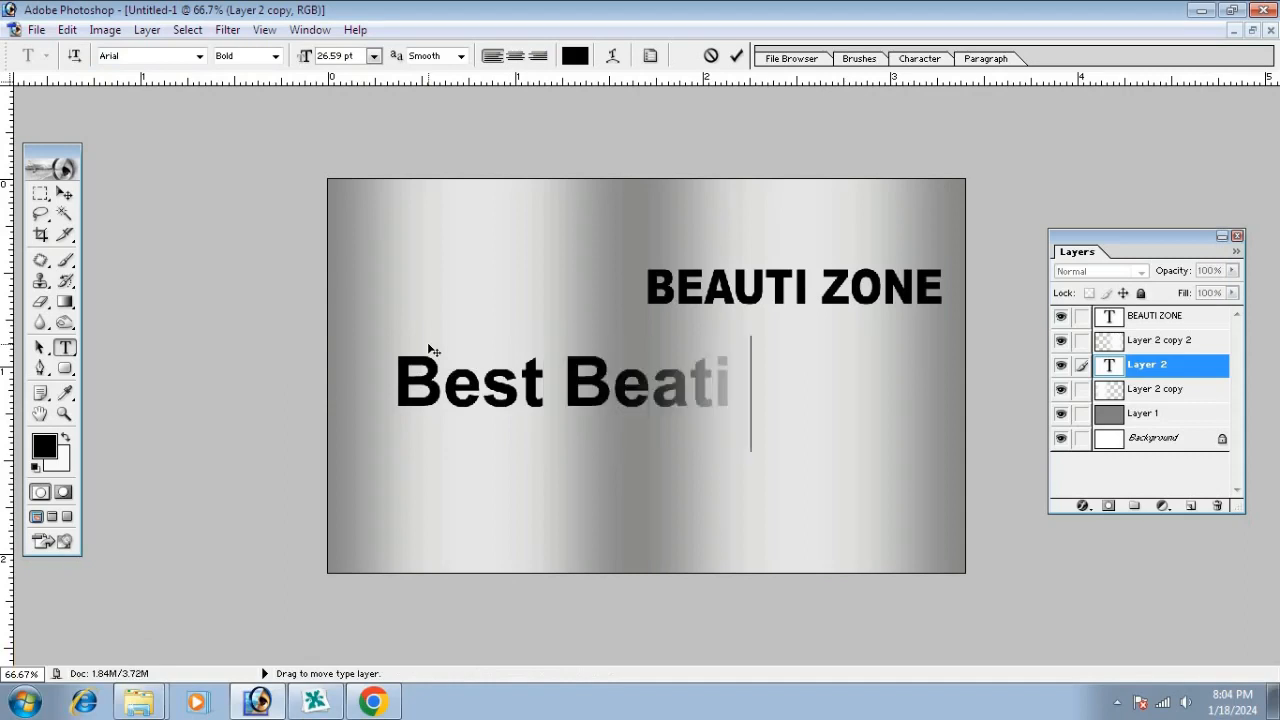
type("  Treat")
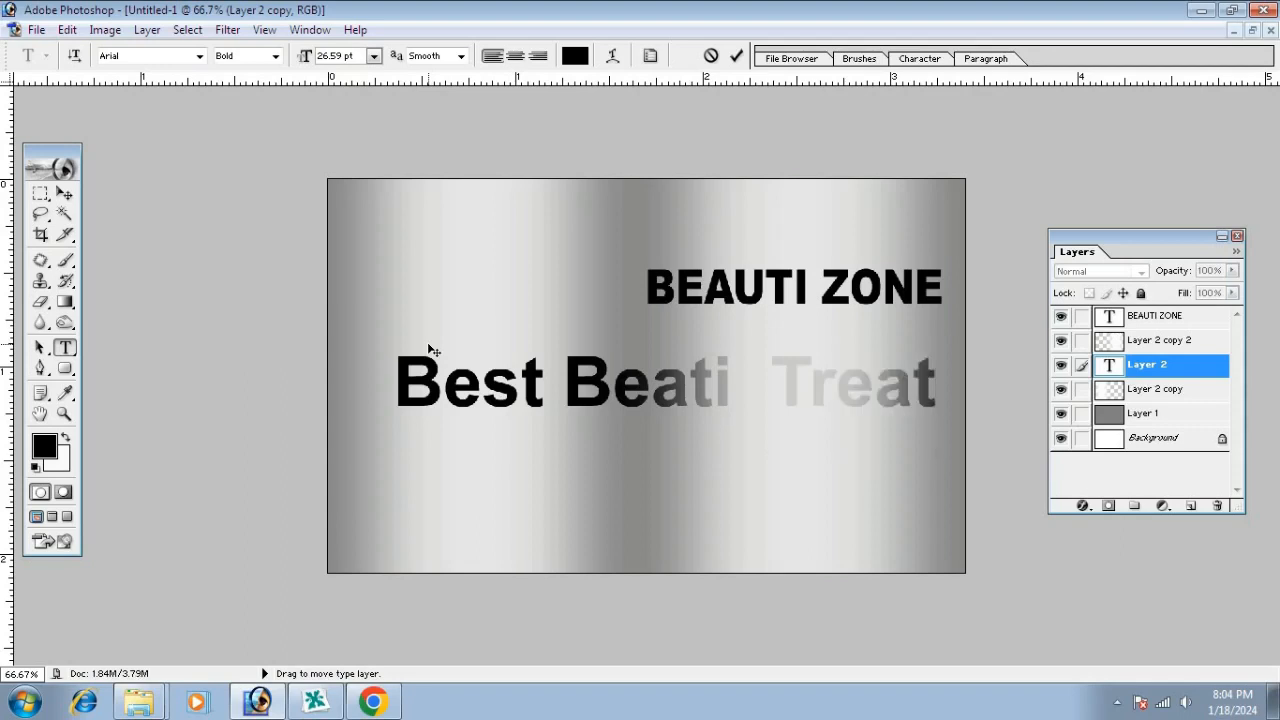
type("ment")
left_click(64, 193)
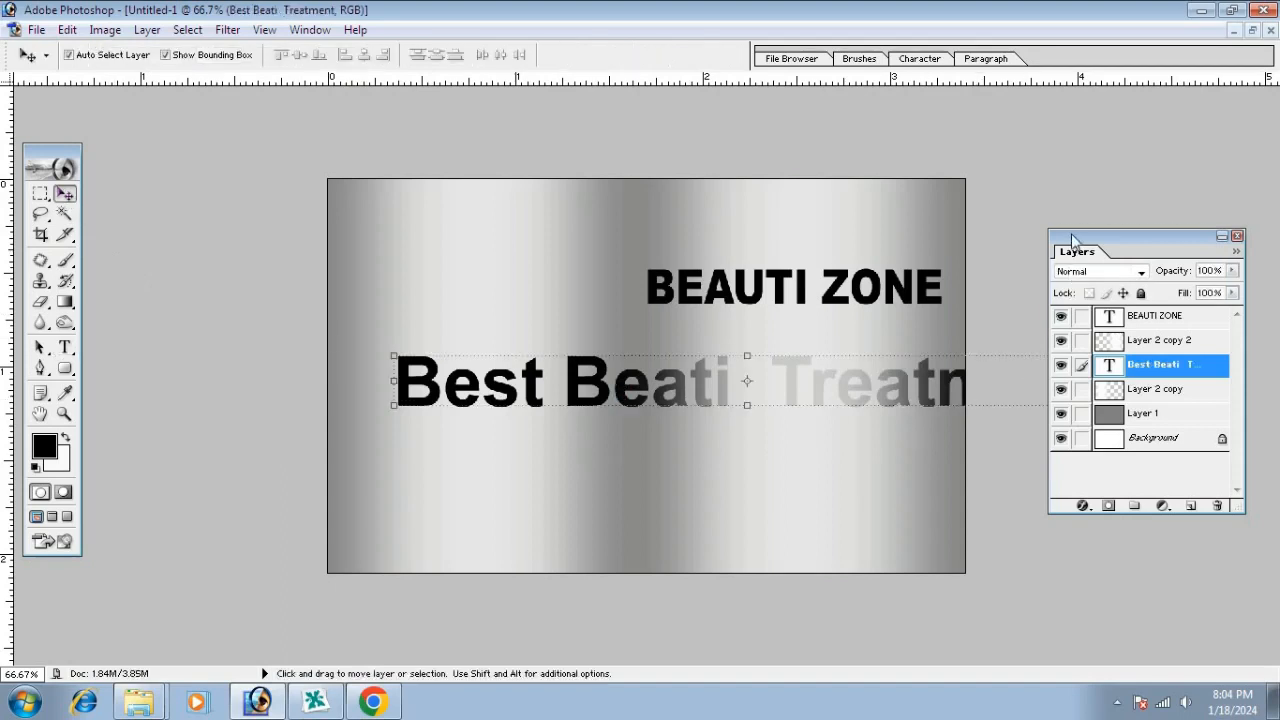
Shrink the Best Beati Treatment text to 39% and move it to the card's left side
left_click_drag(1076, 238, 1108, 511)
left_click_drag(1108, 404, 660, 470)
key("Return")
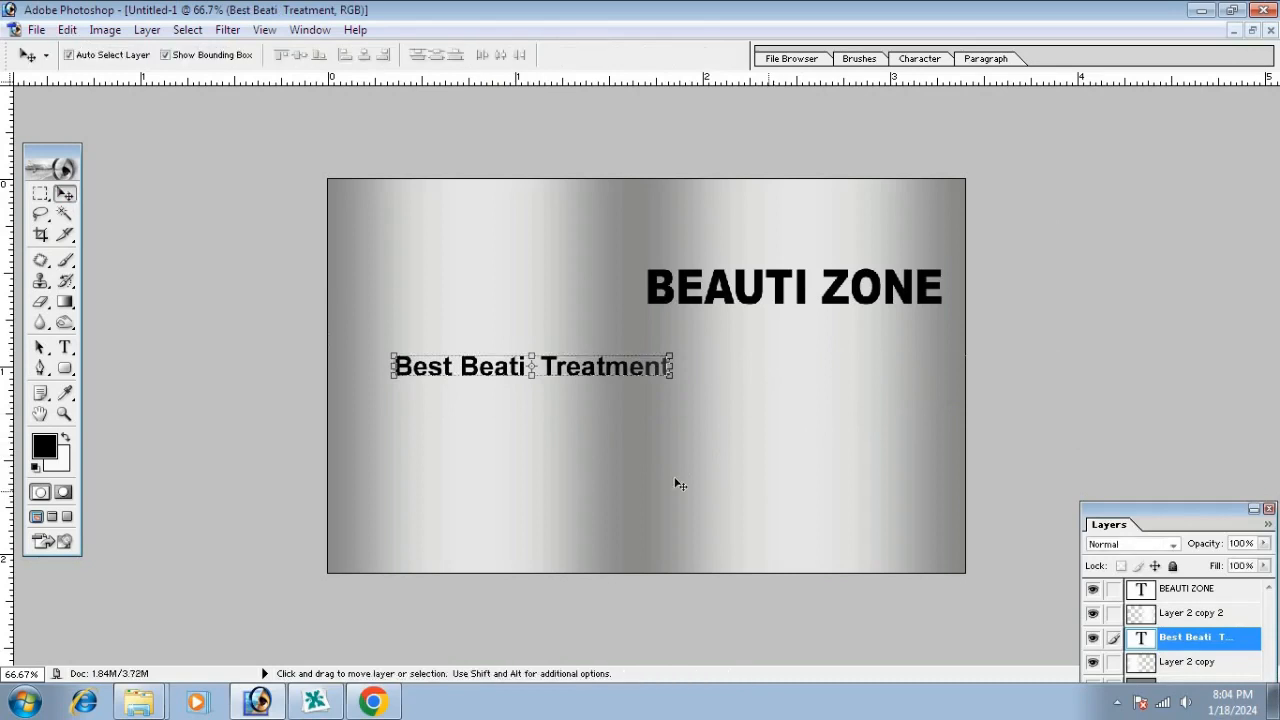
left_click_drag(478, 371, 477, 404)
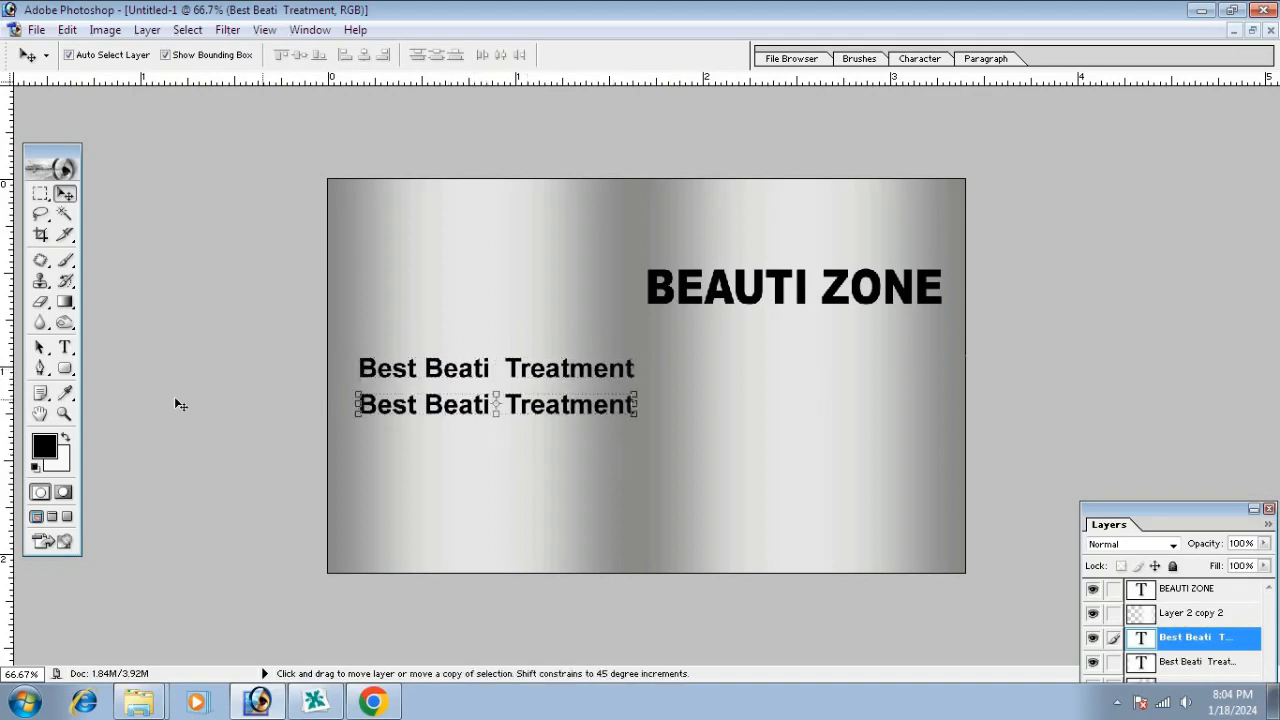
Rewrite the lower copy in Regular as Body Massage, Party Makeup, Bridal Makeup, Face Massage
left_click(66, 347)
left_click(406, 412)
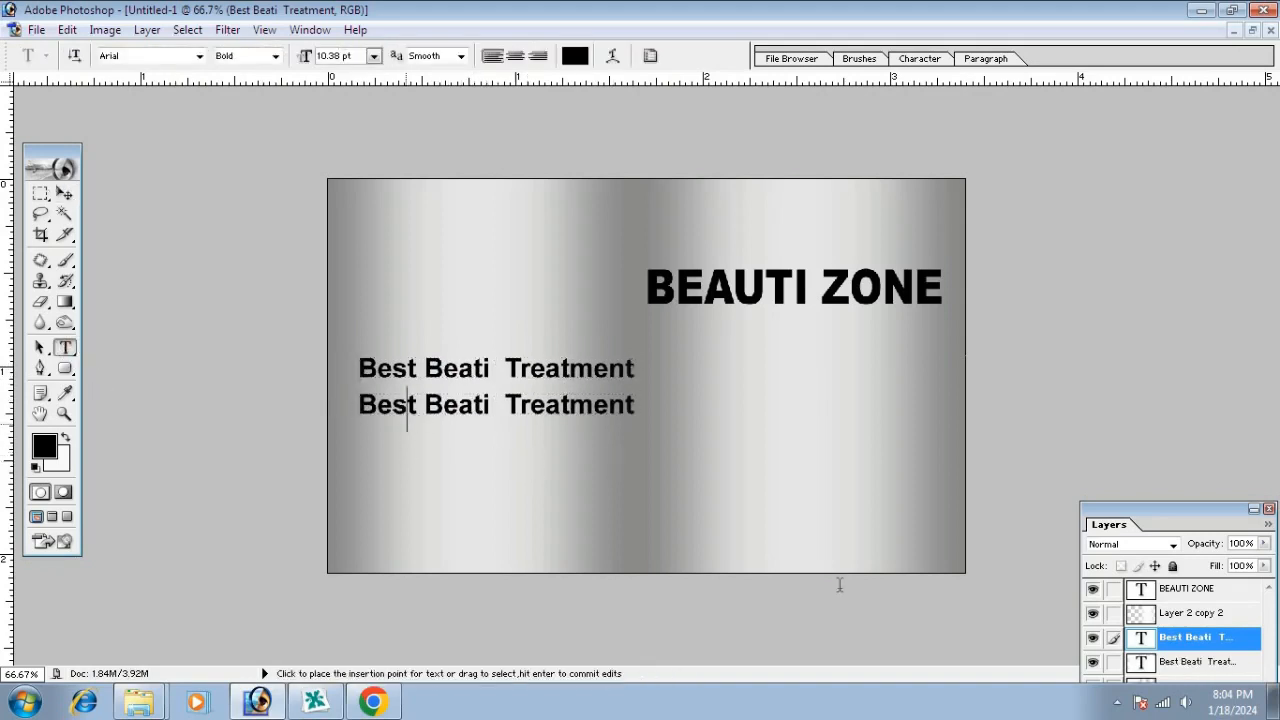
key("ctrl+a")
left_click(275, 56)
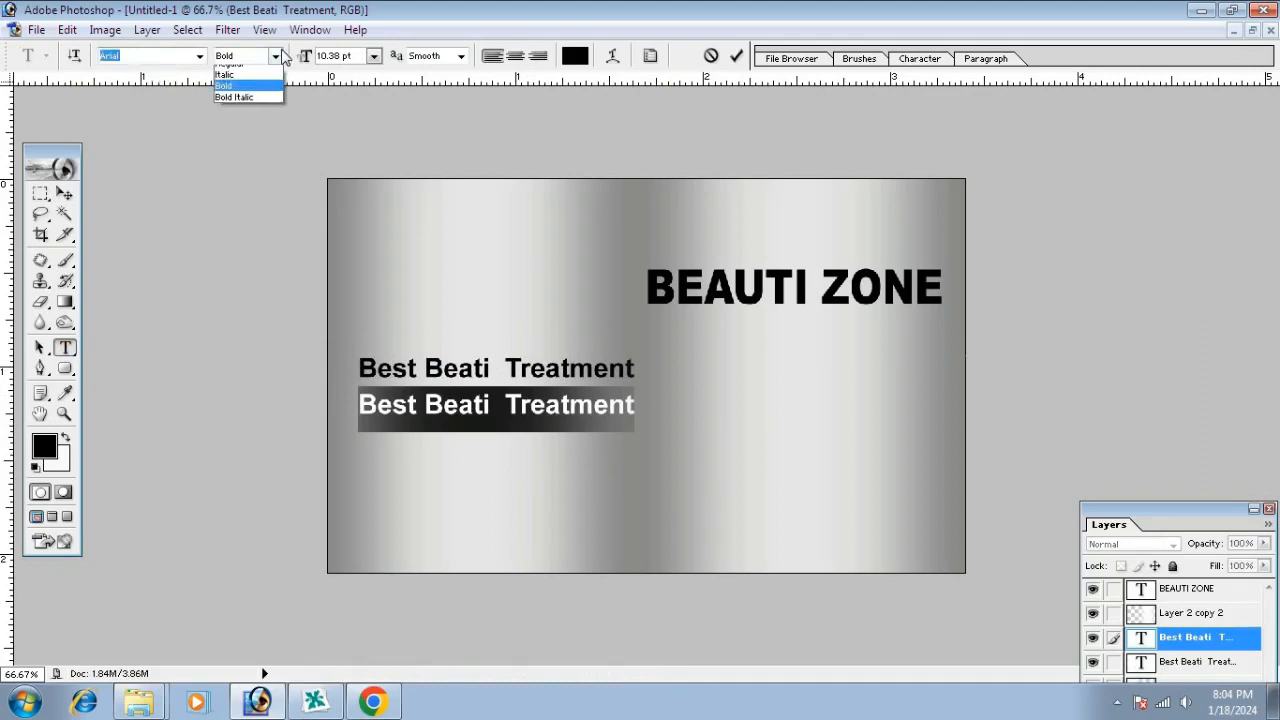
left_click(249, 84)
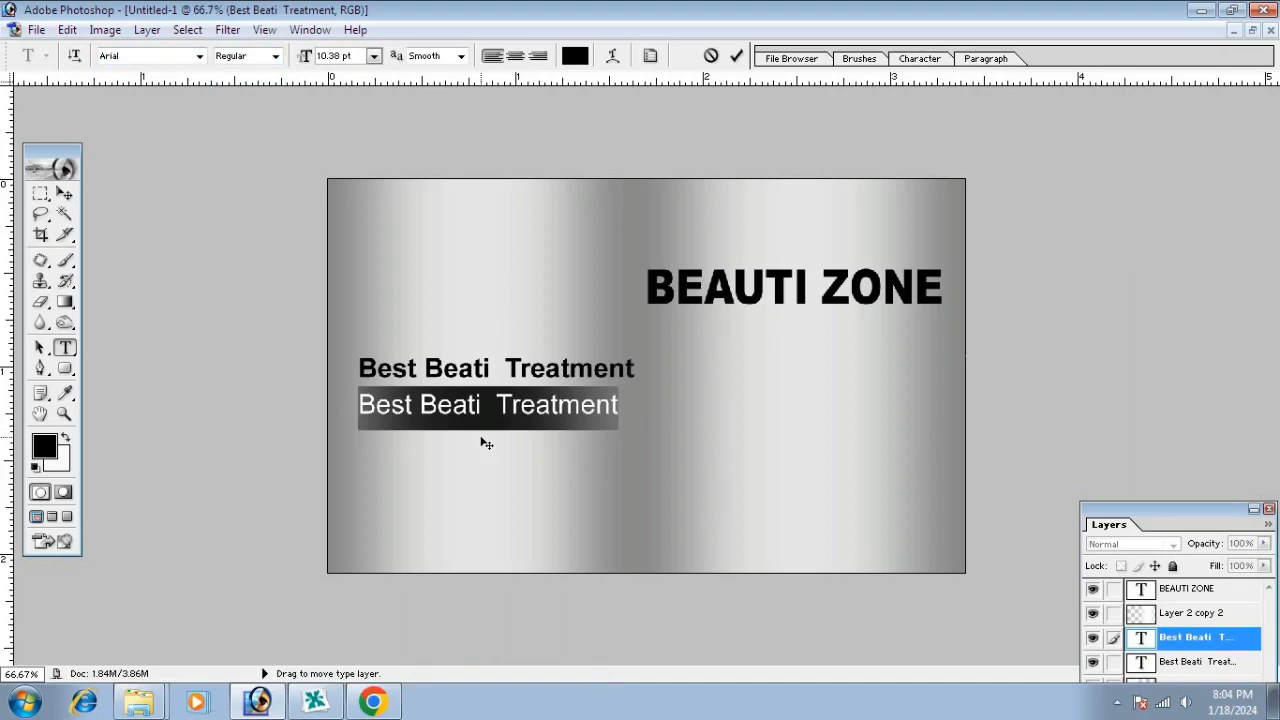
type("Bo")
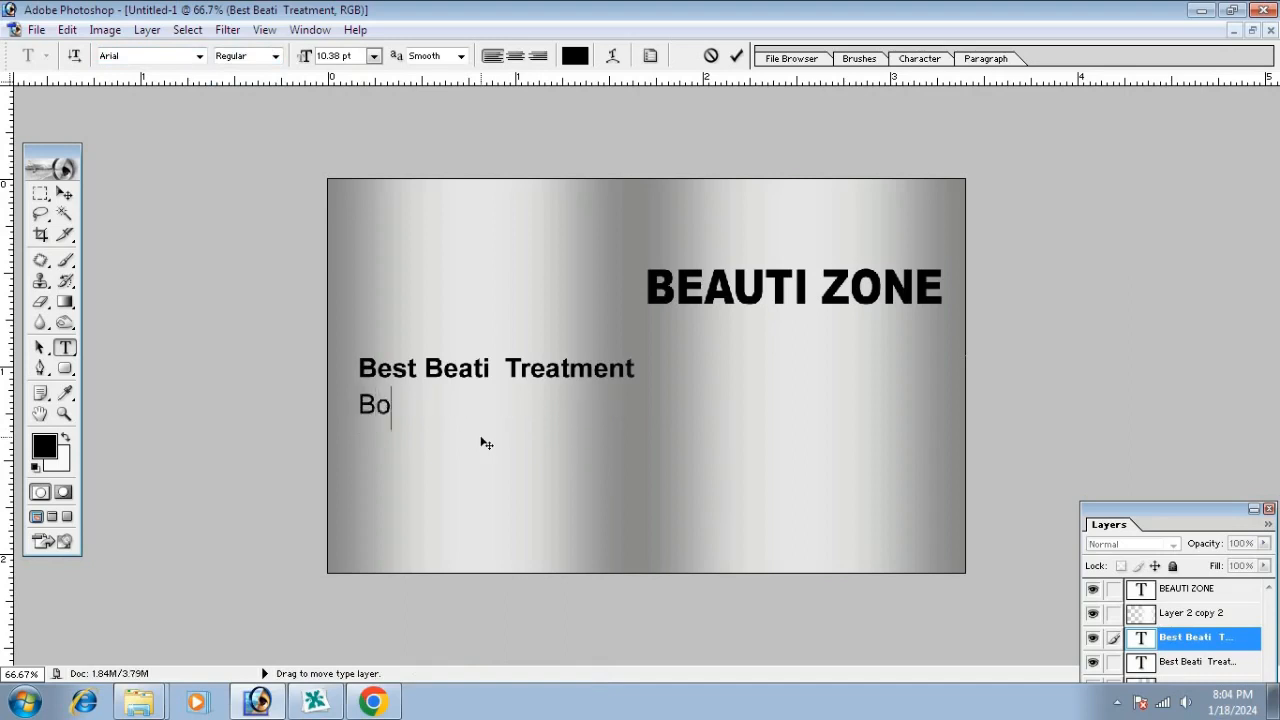
type("dy Ma")
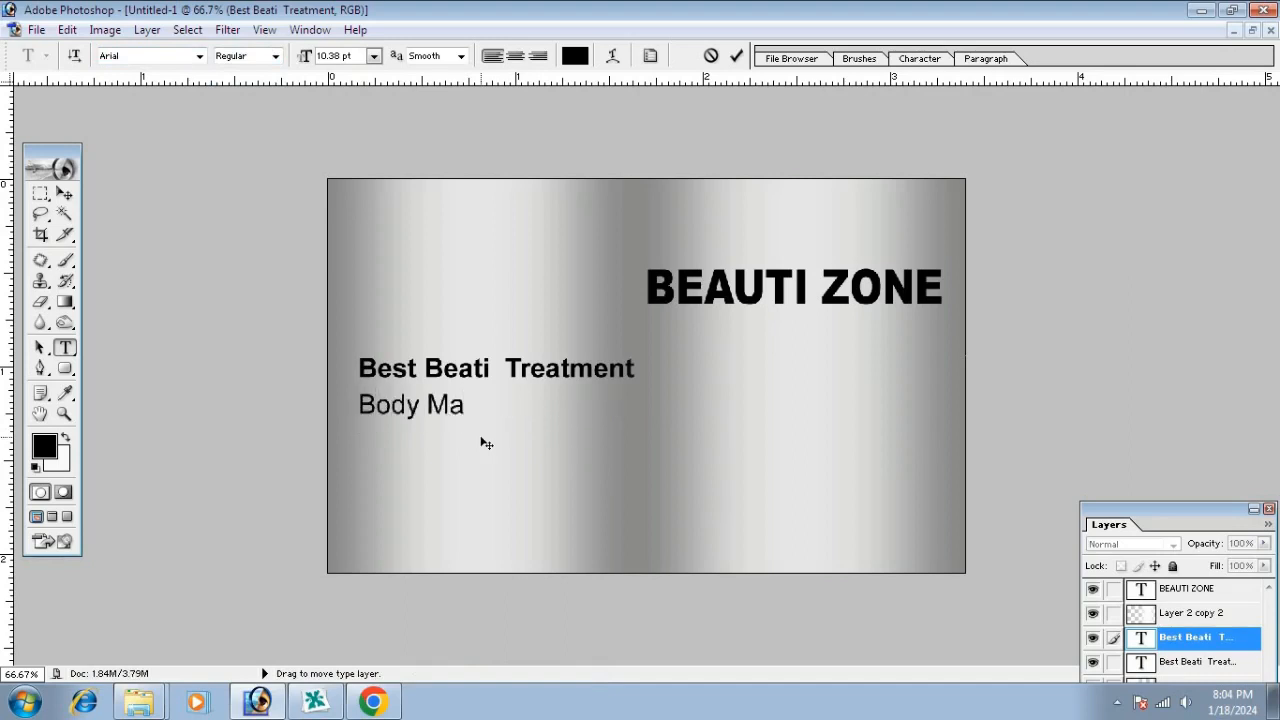
type("ss ")
type("ge")
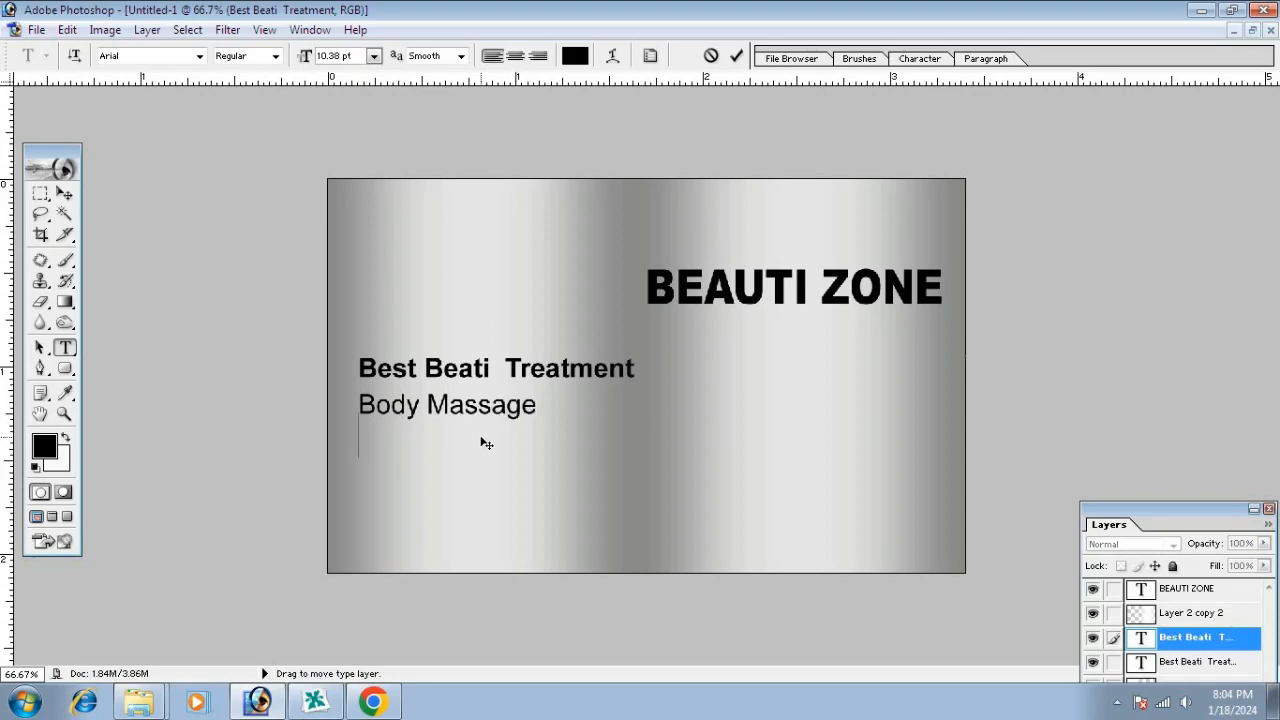
key("Return")
type("Party Makeup")
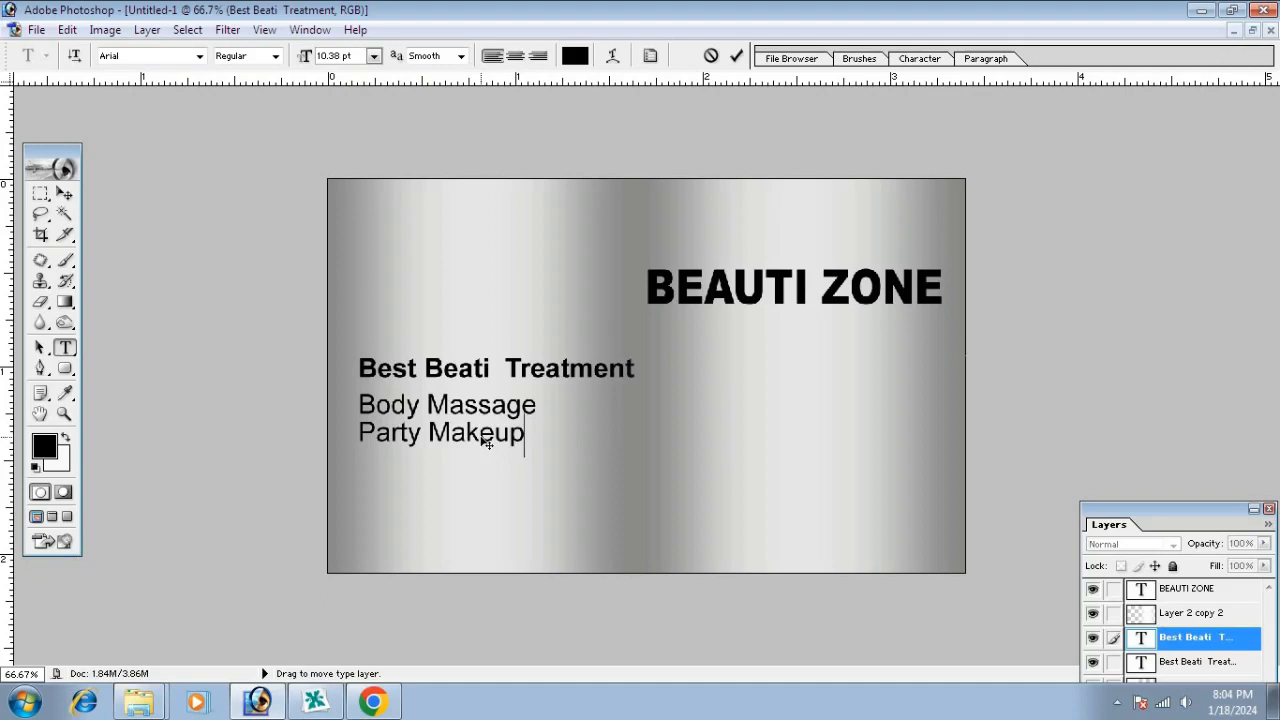
key("Return")
type("Bridal ")
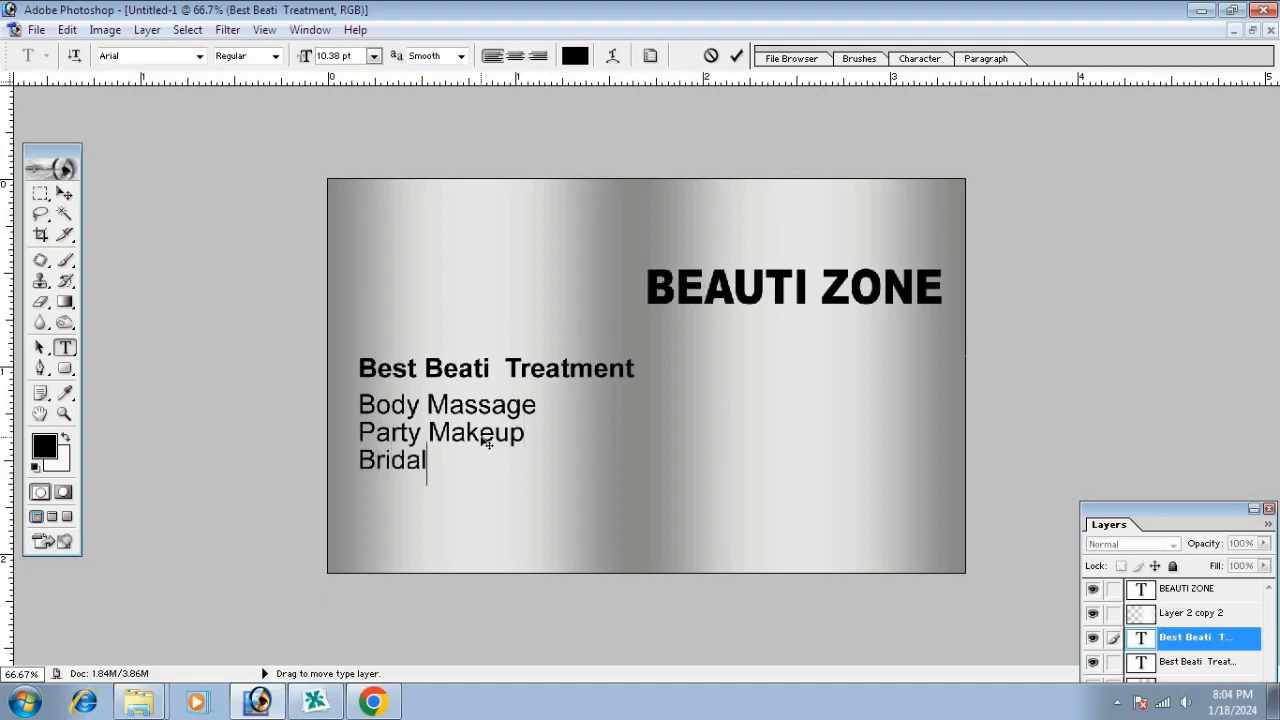
type("Makeup")
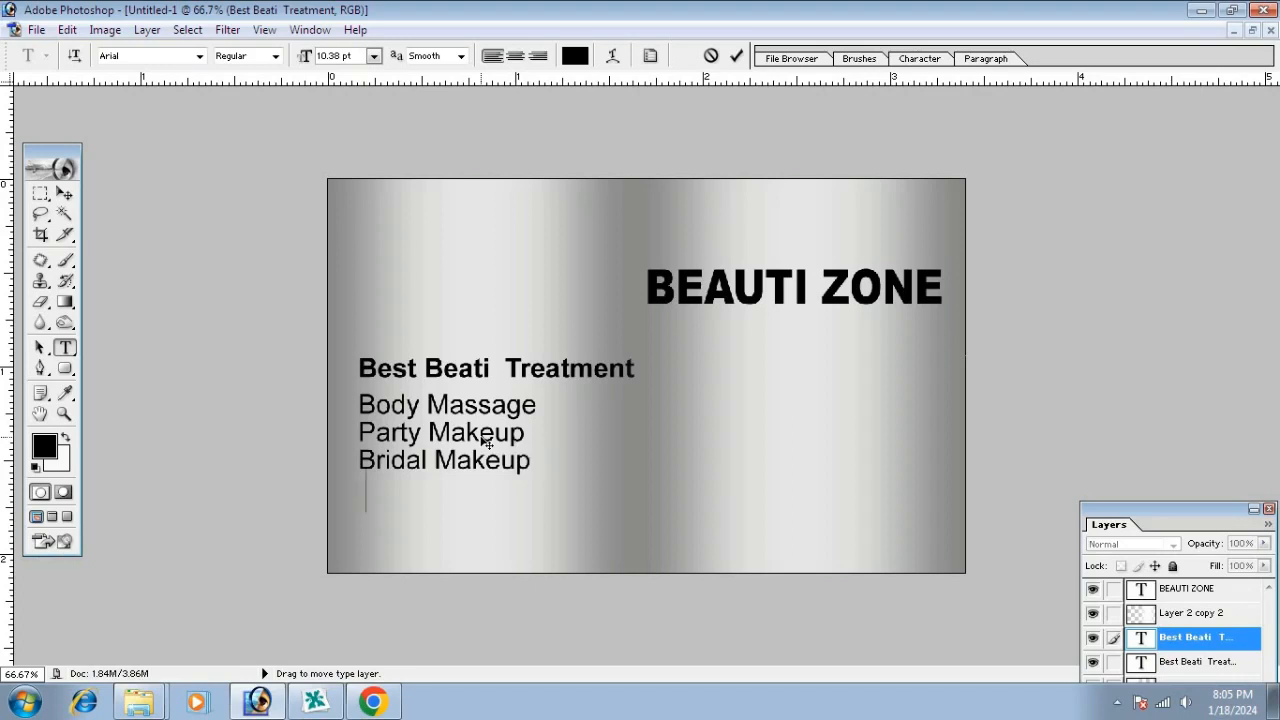
type("Face M")
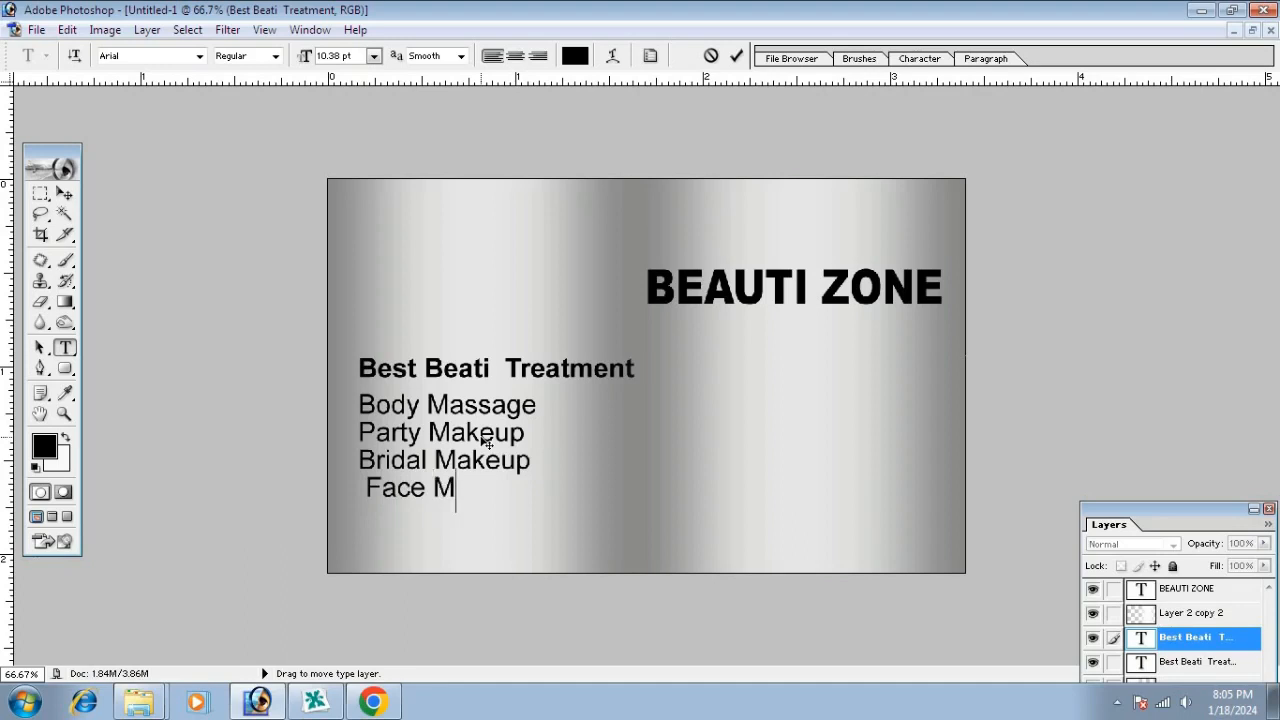
type("ass ")
type("ge")
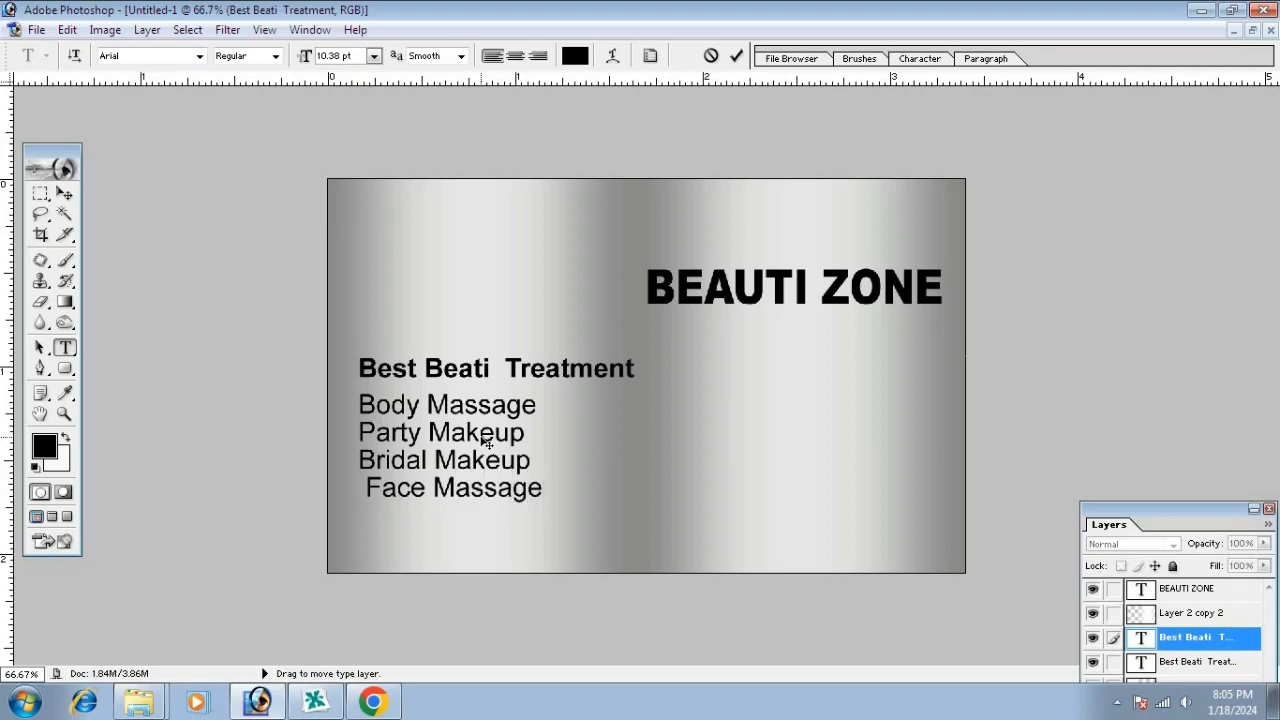
key("Delete")
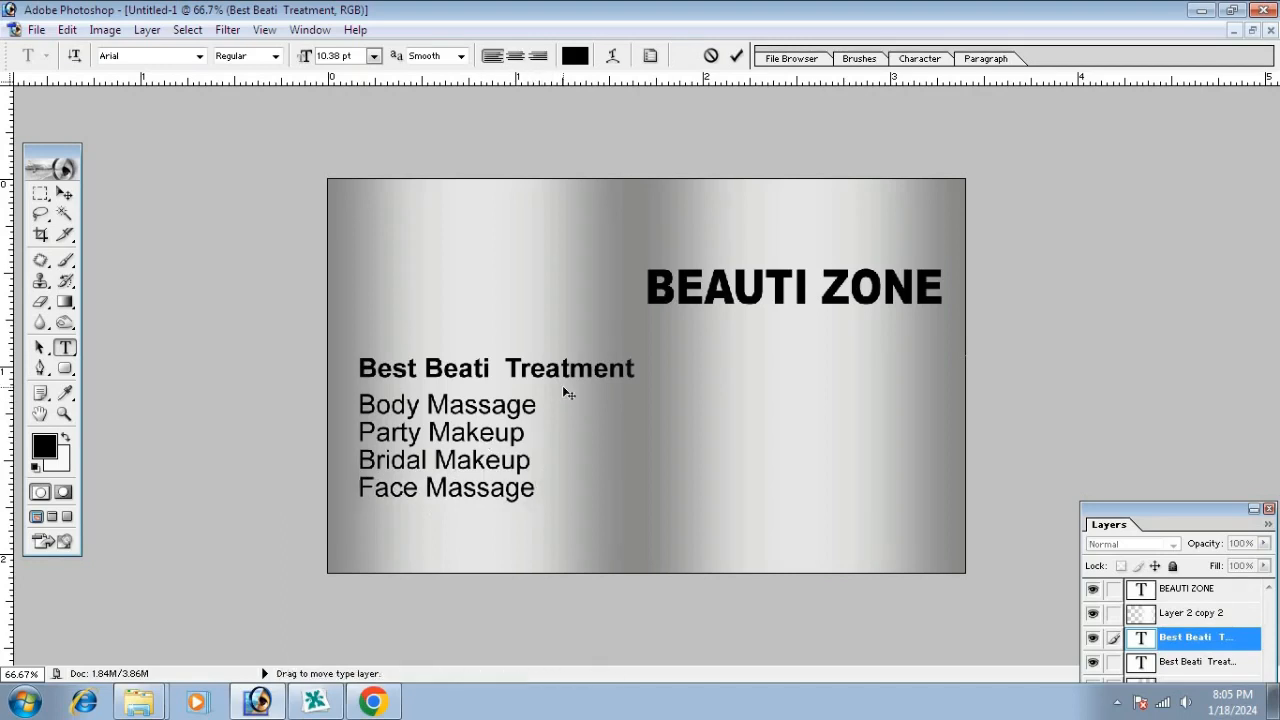
key("ctrl+a")
Centre-align the service lines at 10 pt and move the list fully onto the card
left_click(515, 55)
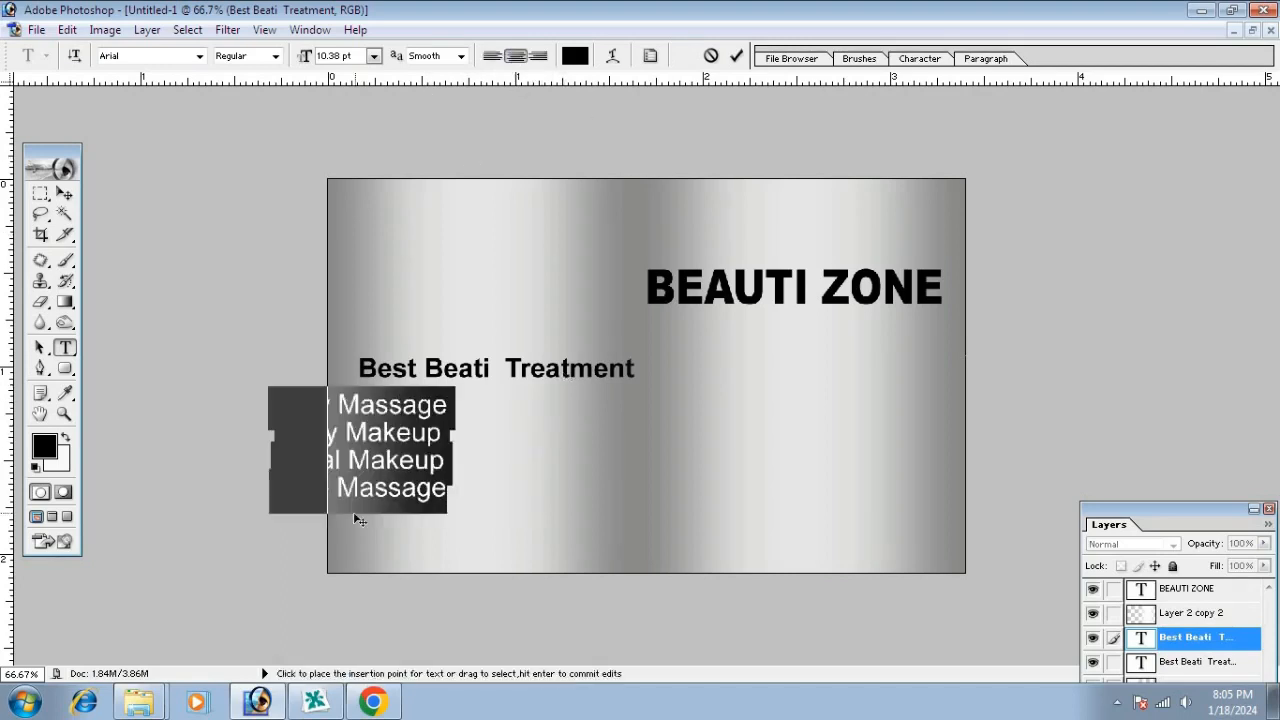
left_click_drag(355, 519, 443, 517)
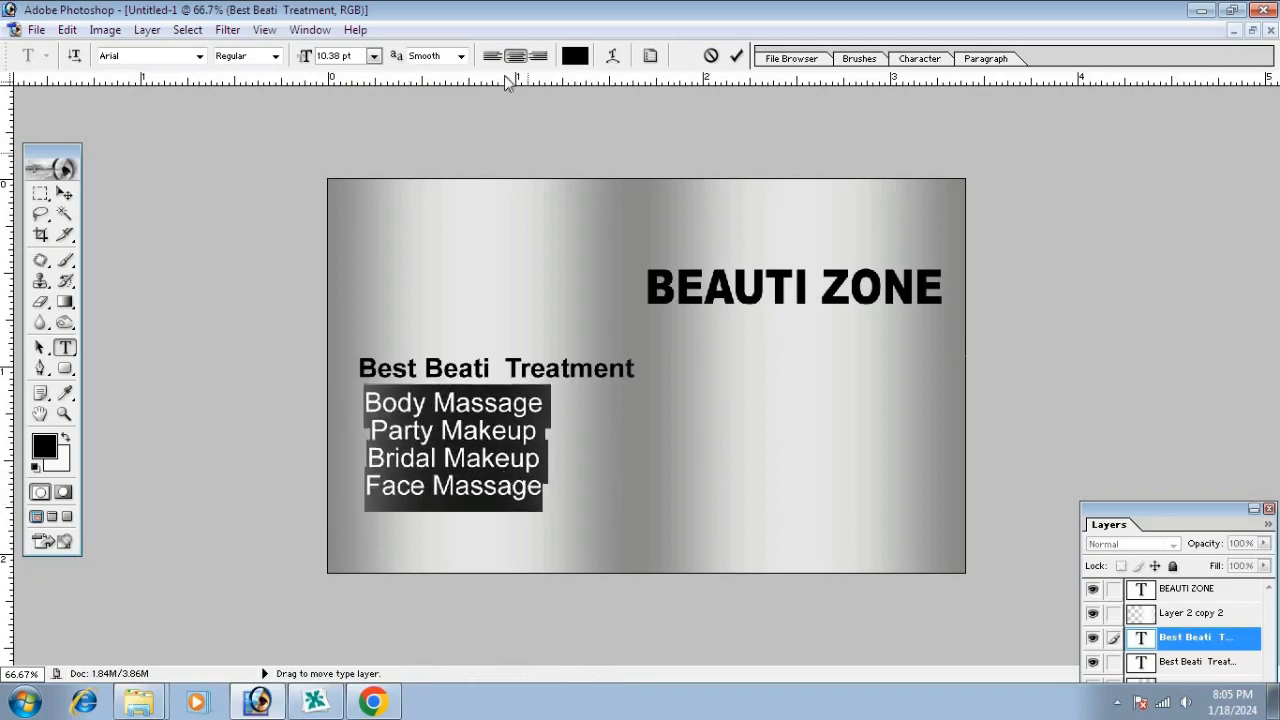
left_click(373, 56)
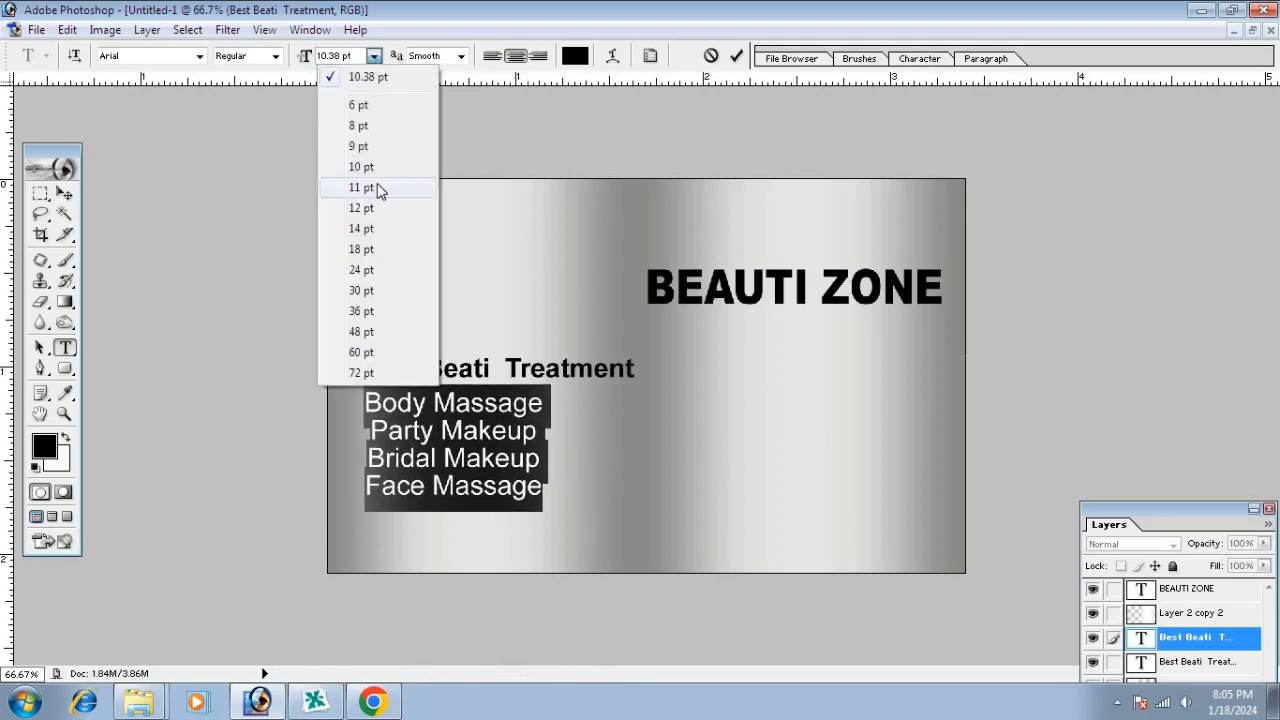
left_click(361, 166)
Increase the list's leading to 14.61 pt, nudge it slightly right and commit
left_click(432, 466)
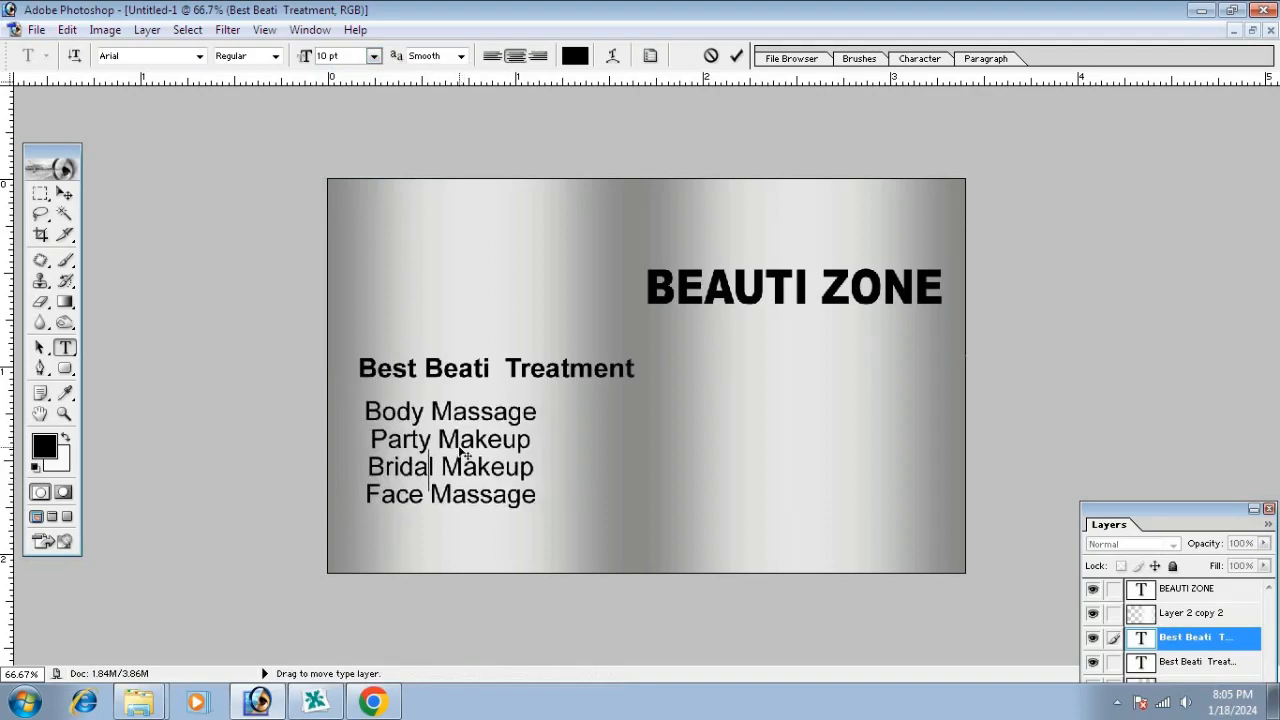
key("ctrl+a")
left_click(935, 58)
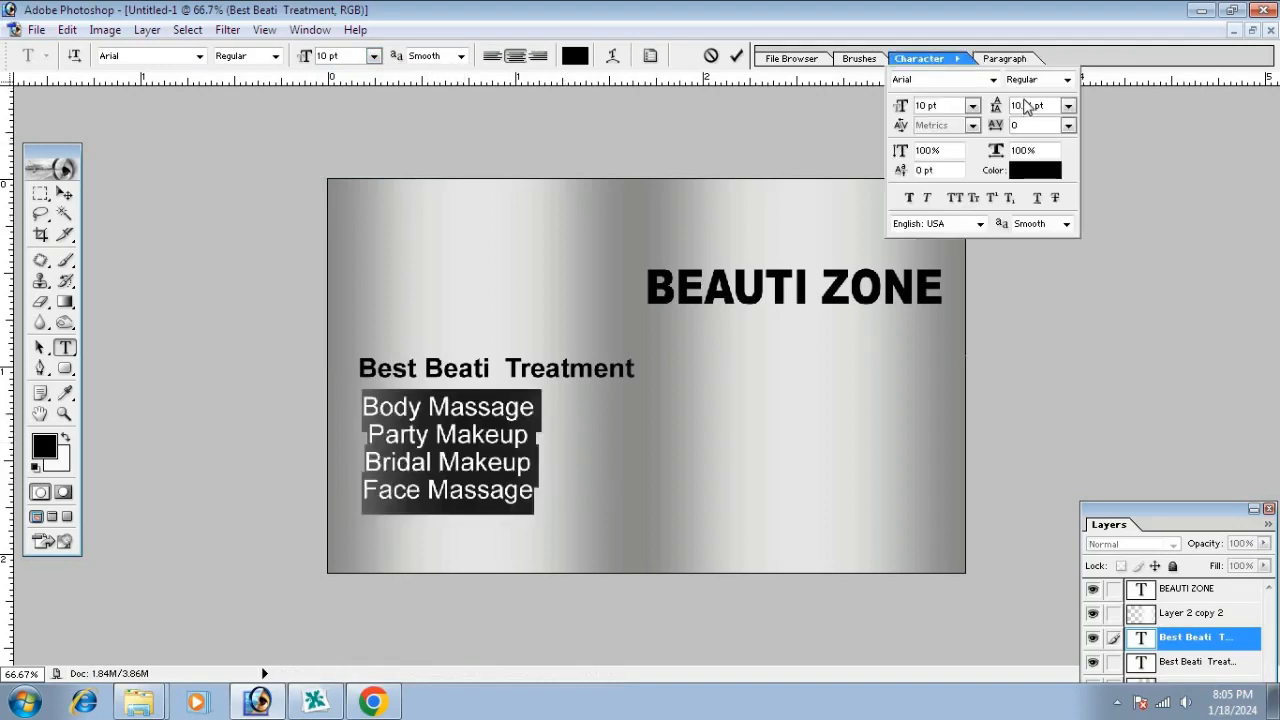
key("Up")
key("Up")
key("Up")
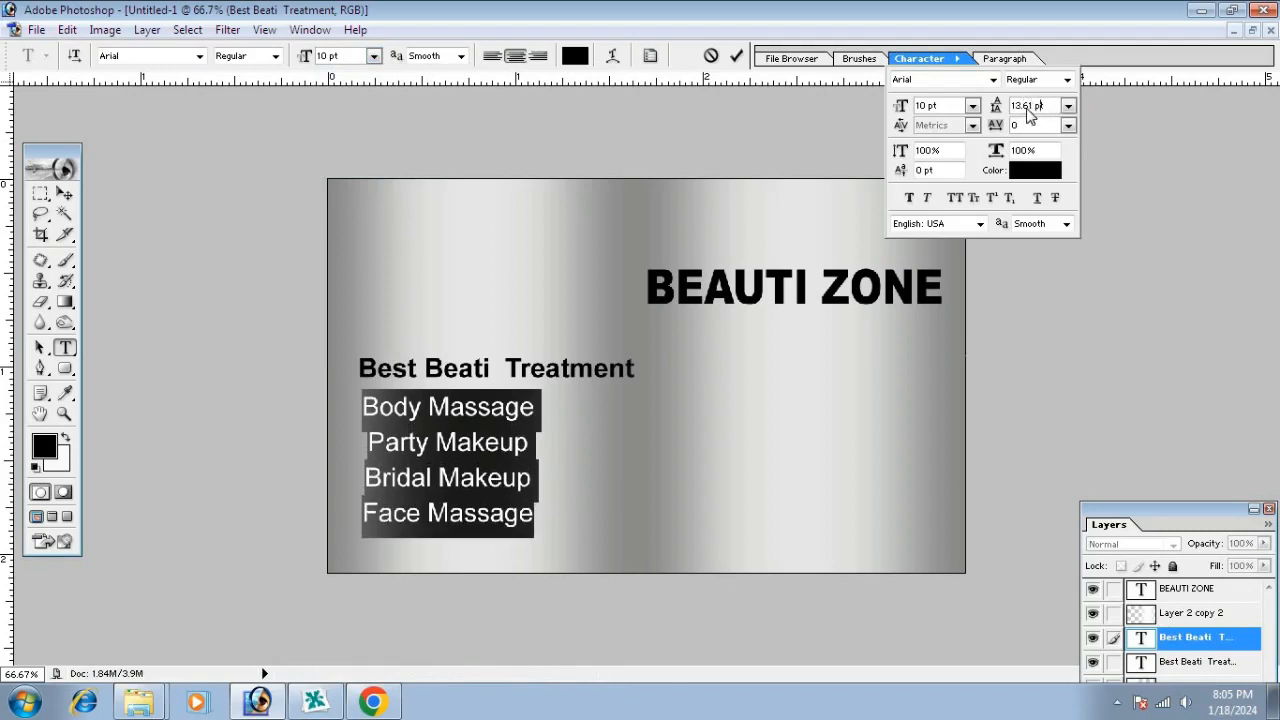
key("Up")
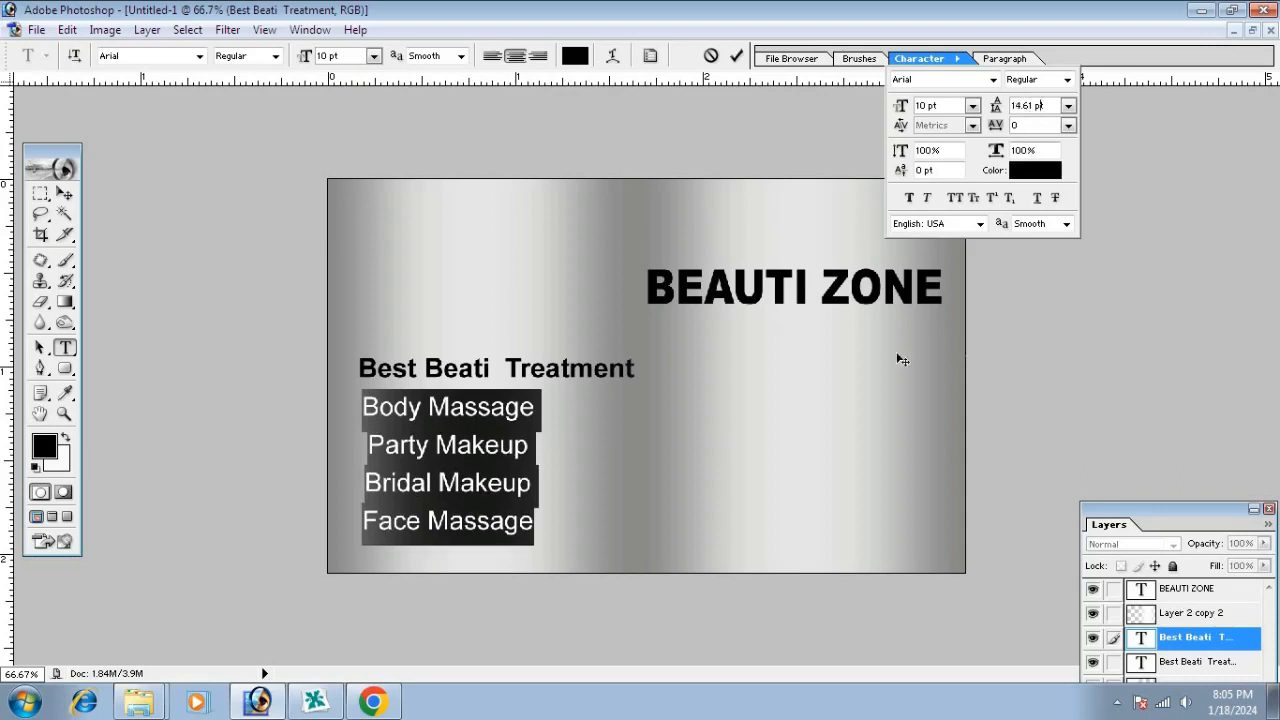
left_click(475, 456)
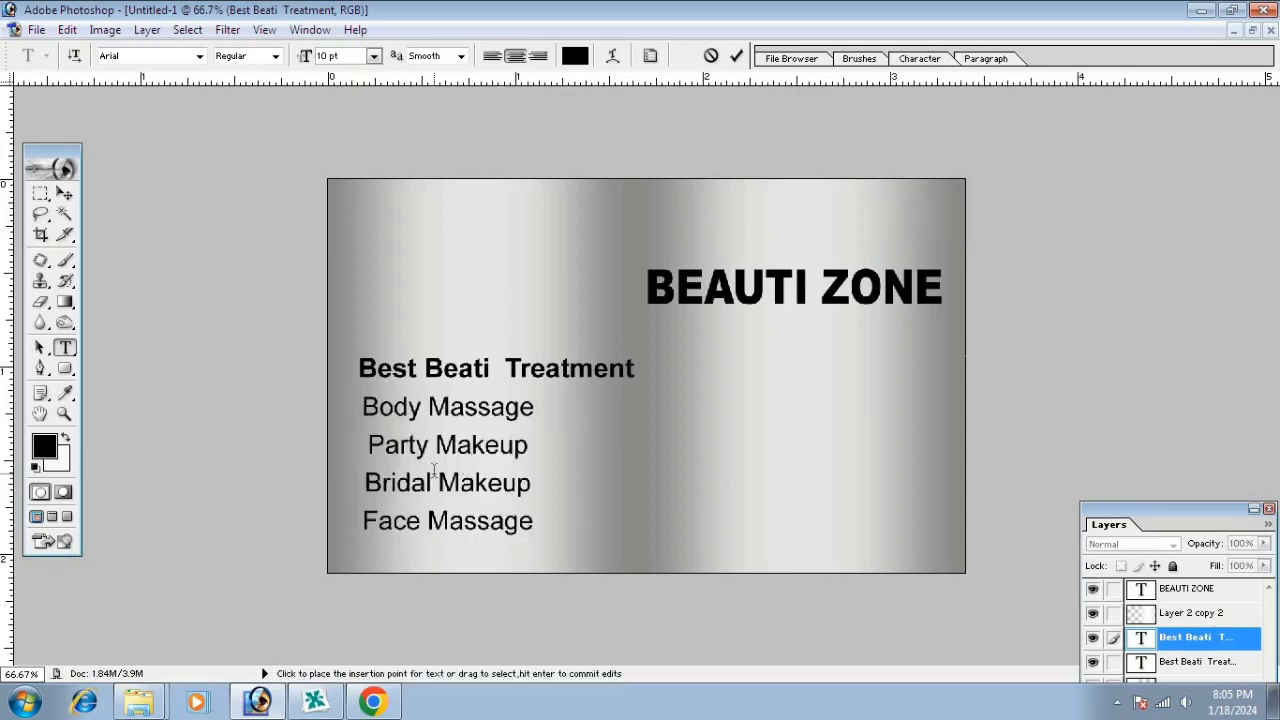
mouse_move(449, 463)
left_mouse_down()
mouse_move(457, 478)
mouse_move(460, 465)
left_mouse_up()
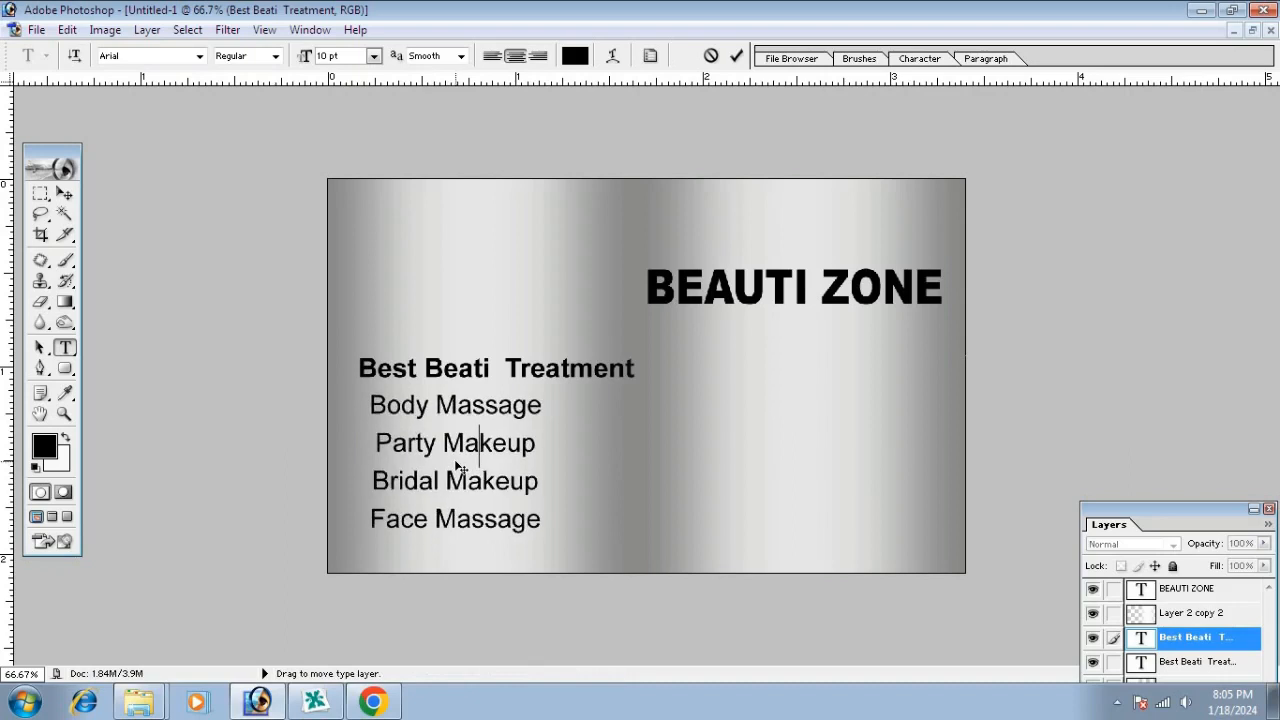
left_click(64, 196)
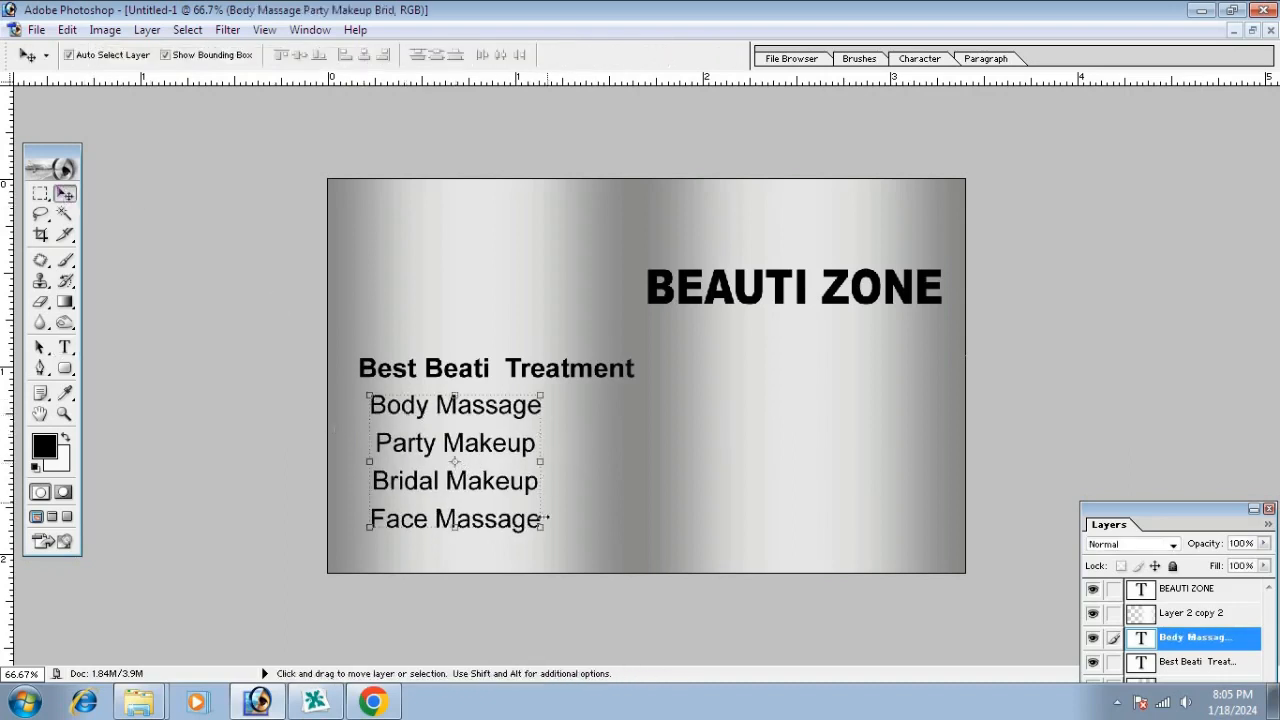
Reduce the service list to 9 pt and shift it slightly left
left_click(64, 347)
left_click(419, 405)
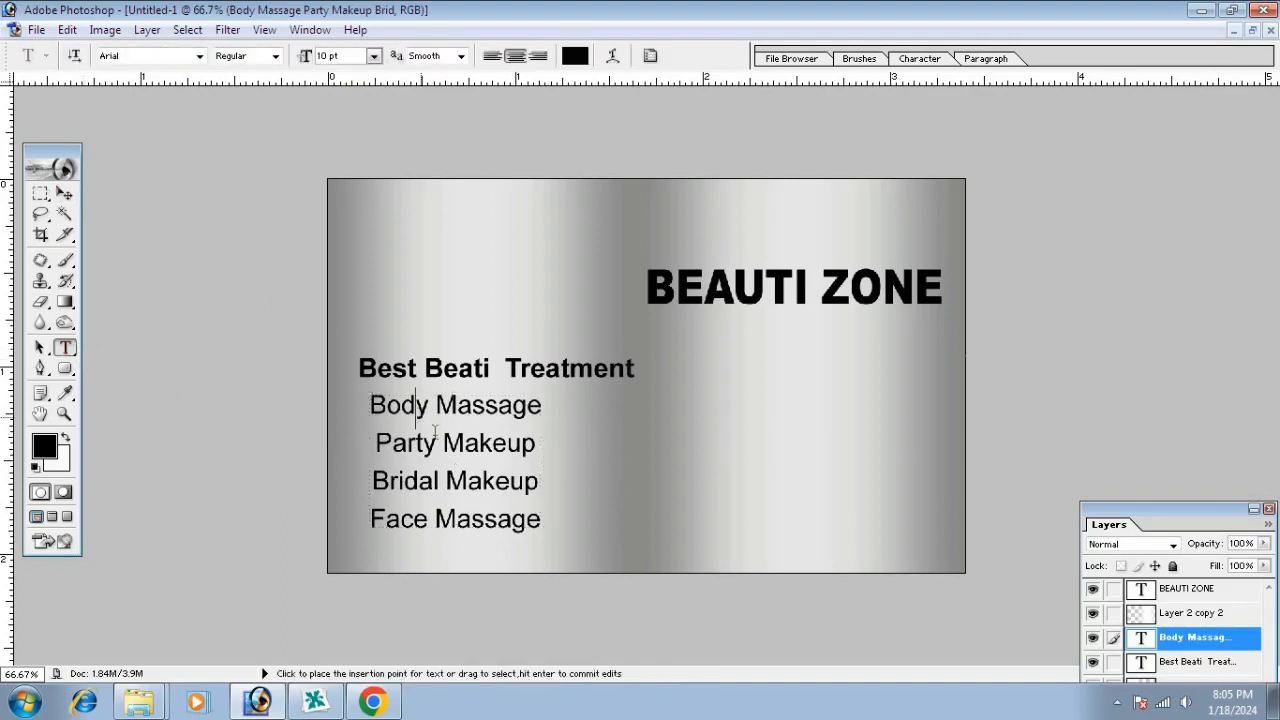
key("ctrl+a")
left_click(372, 56)
left_click(360, 146)
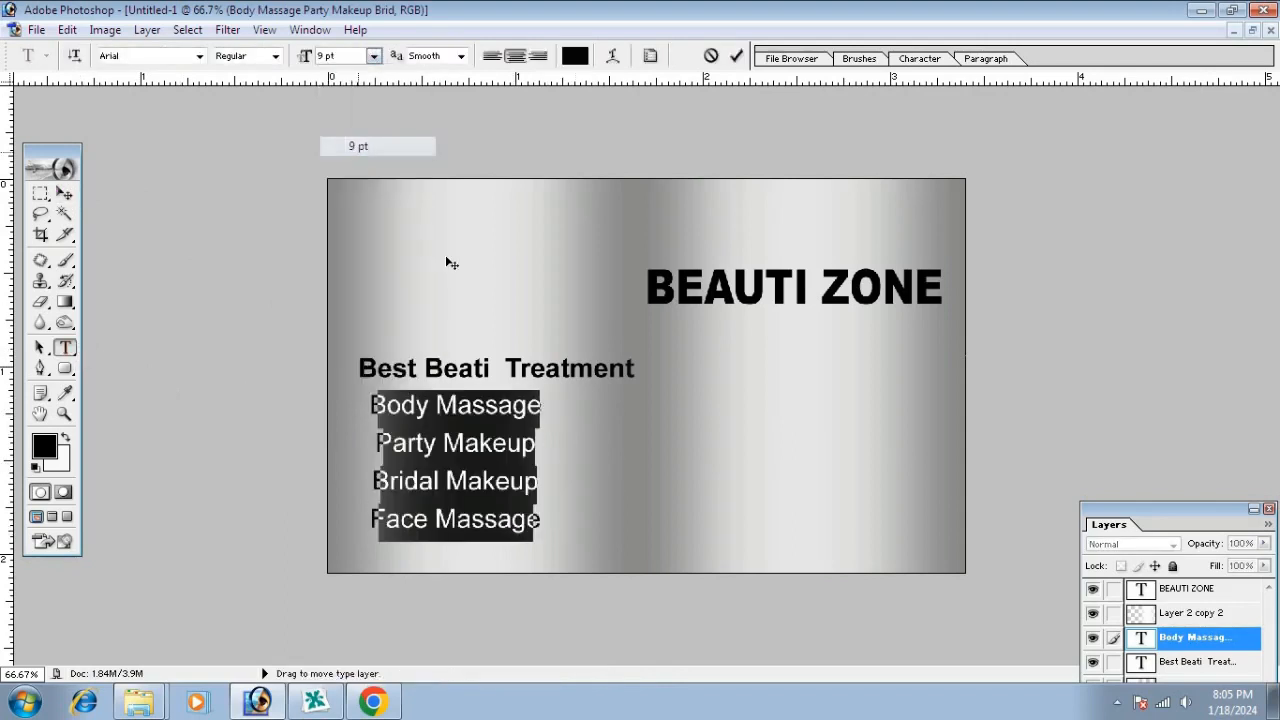
left_click(64, 195)
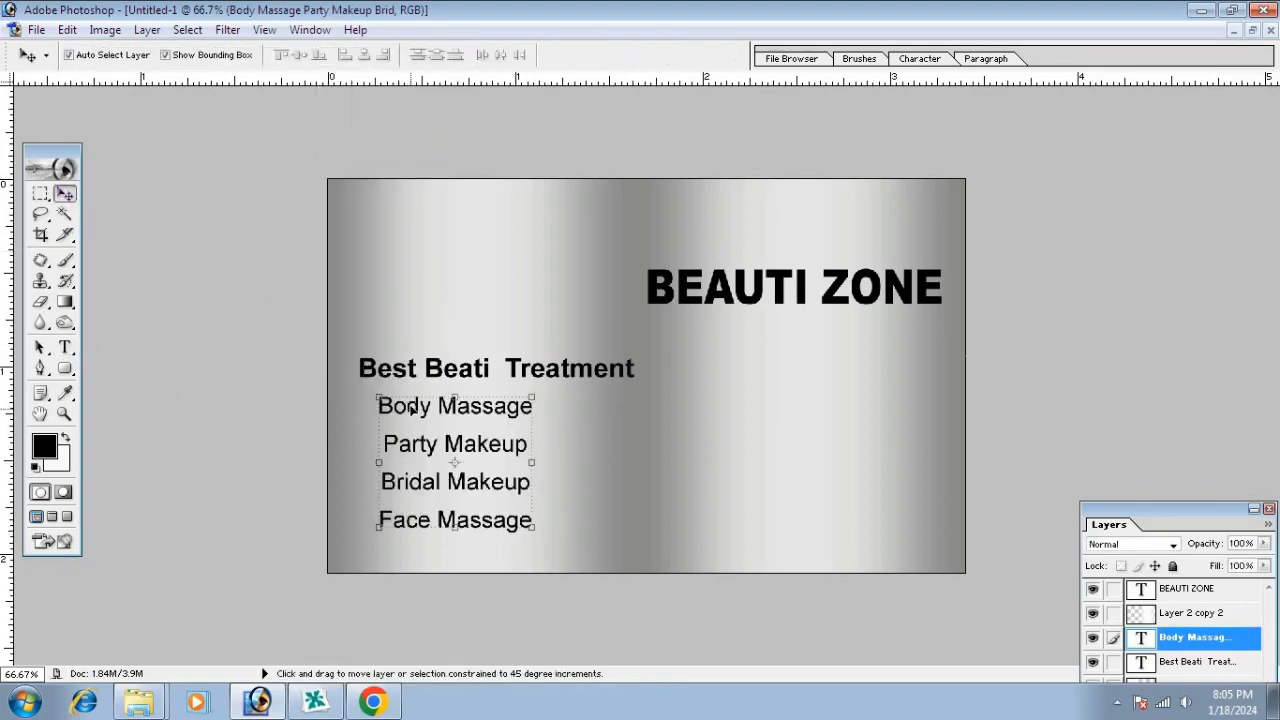
left_click_drag(412, 404, 566, 402)
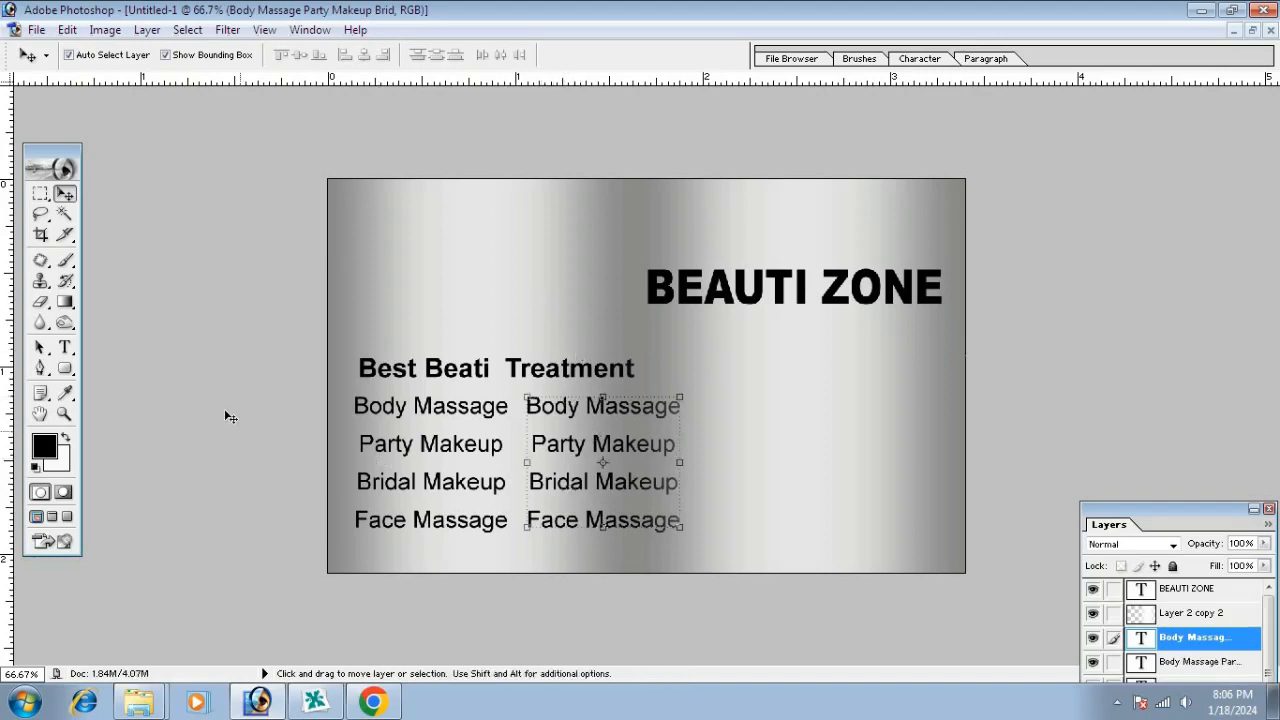
Replace the right-hand copy with MAkeup, Skin Treatment, Hair Styling, Hair Cutting, shifted slightly right
left_click(65, 347)
left_click(546, 413)
key("ctrl+a")
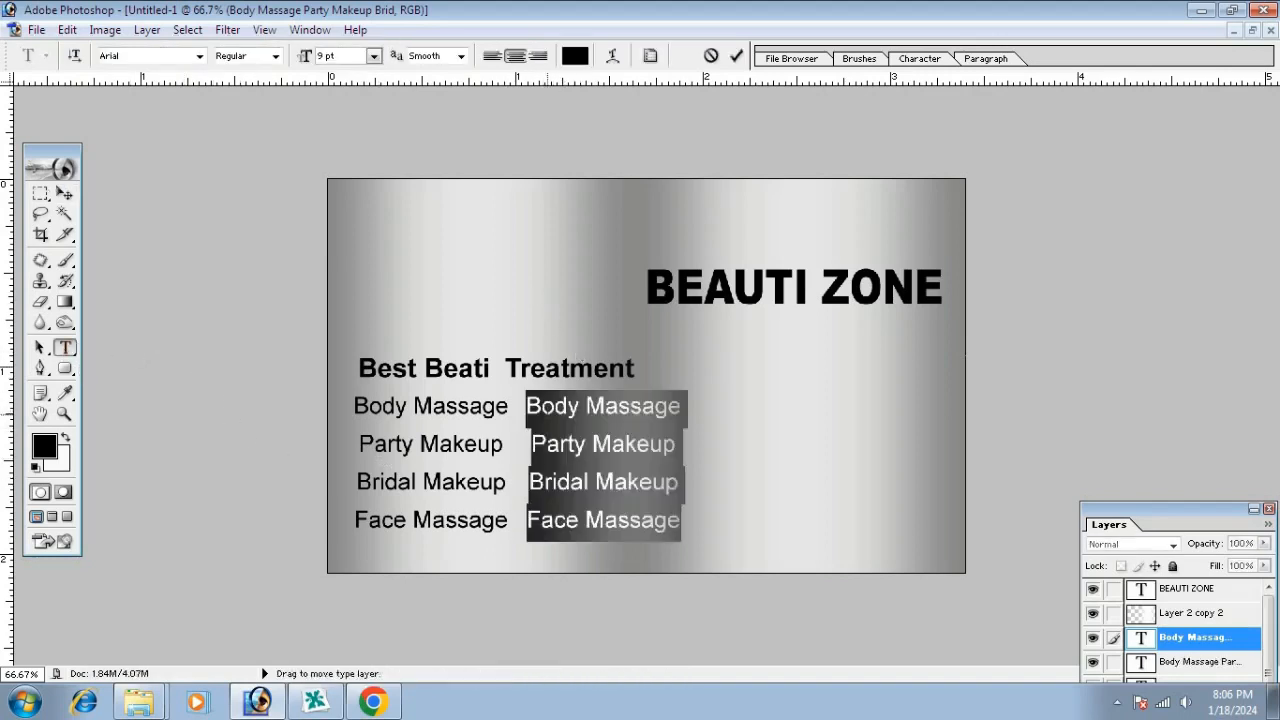
type("MAkeu")
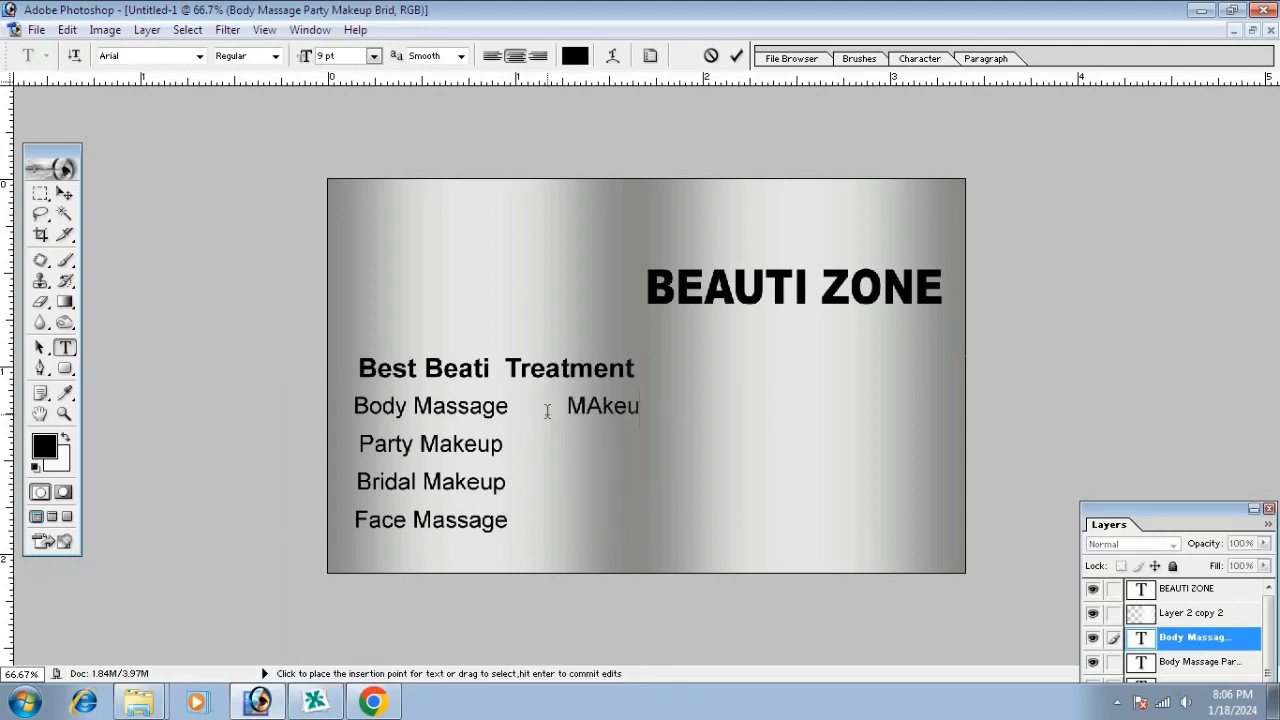
type("p ")
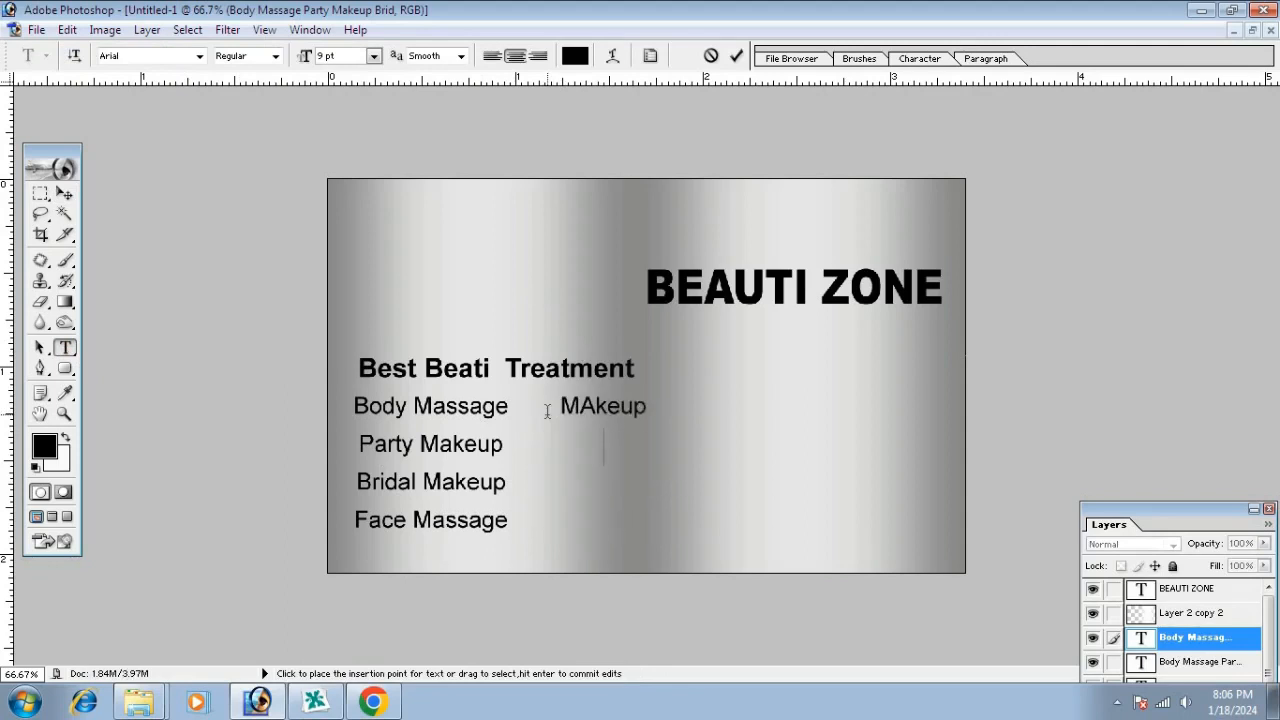
type("Skin Treatment ")
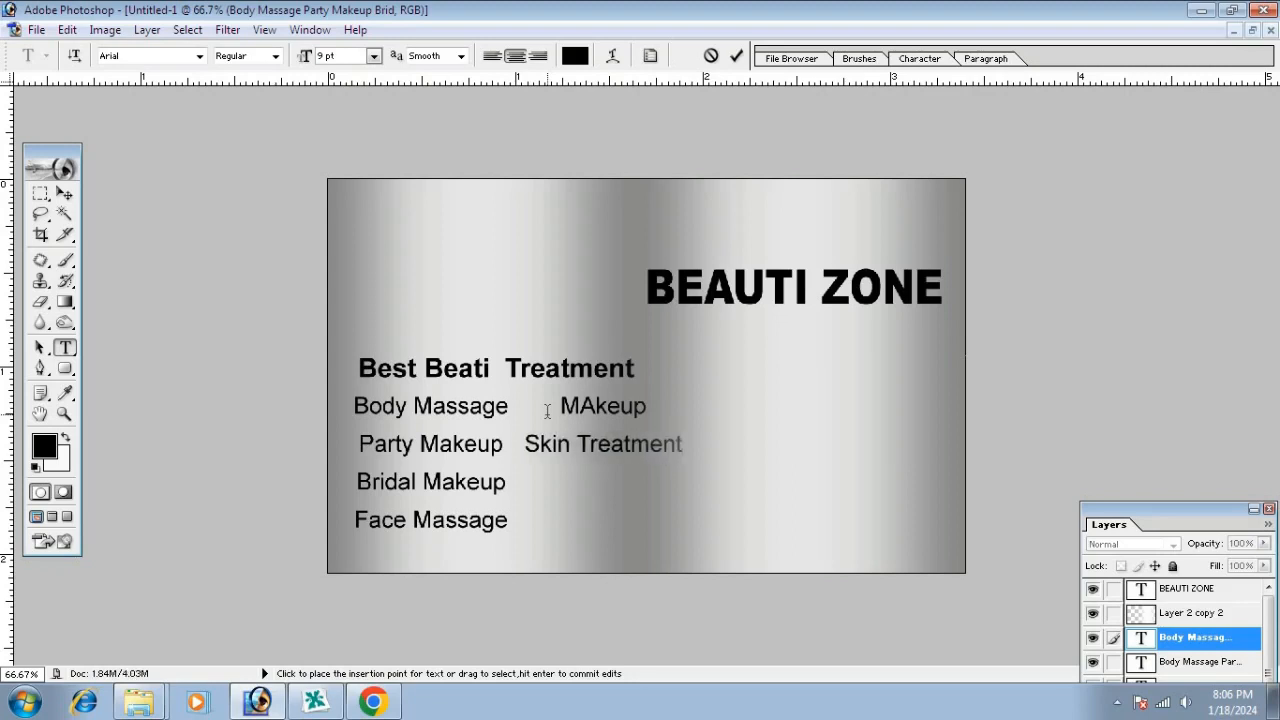
type("Hair Styling ")
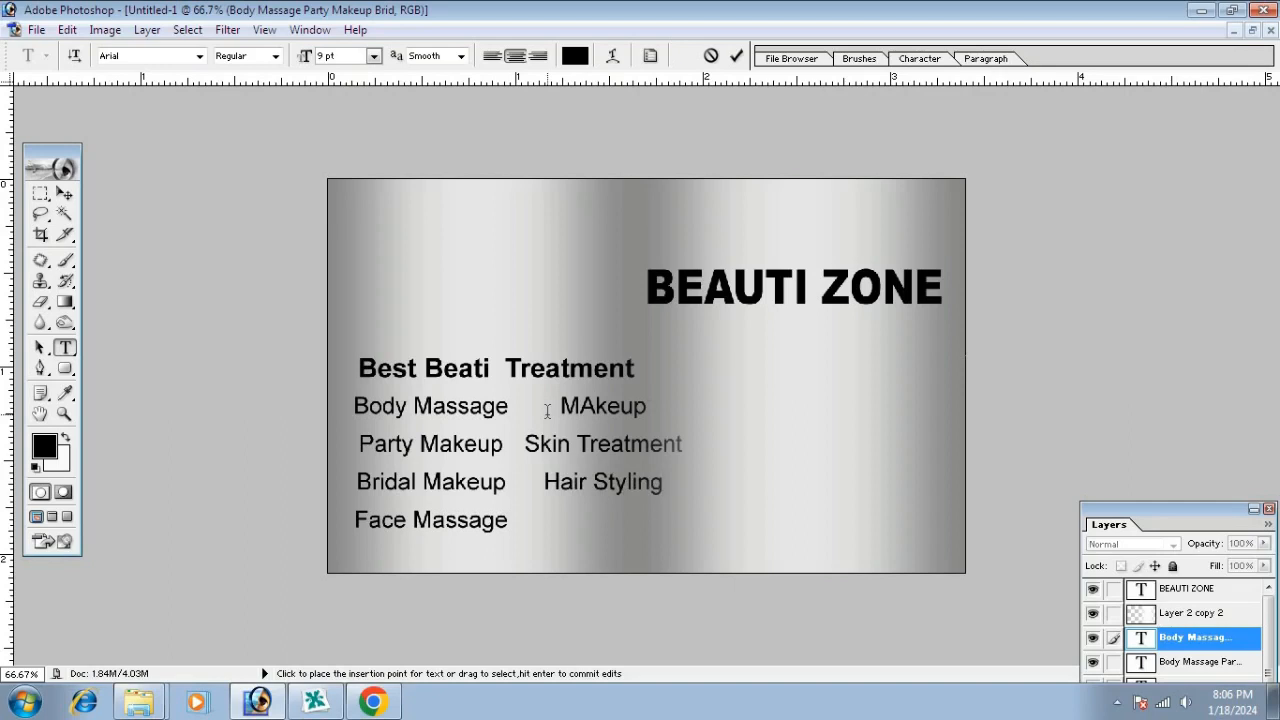
type("Hair Cutting")
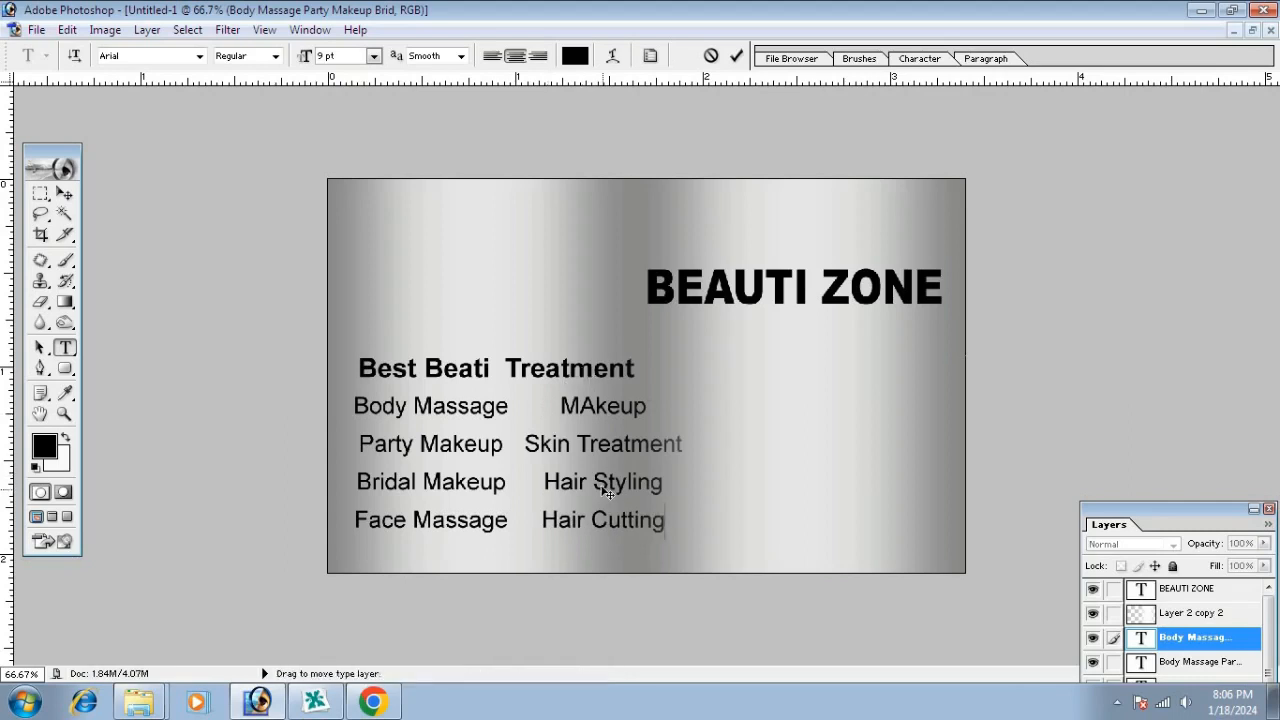
left_click_drag(610, 490, 625, 490)
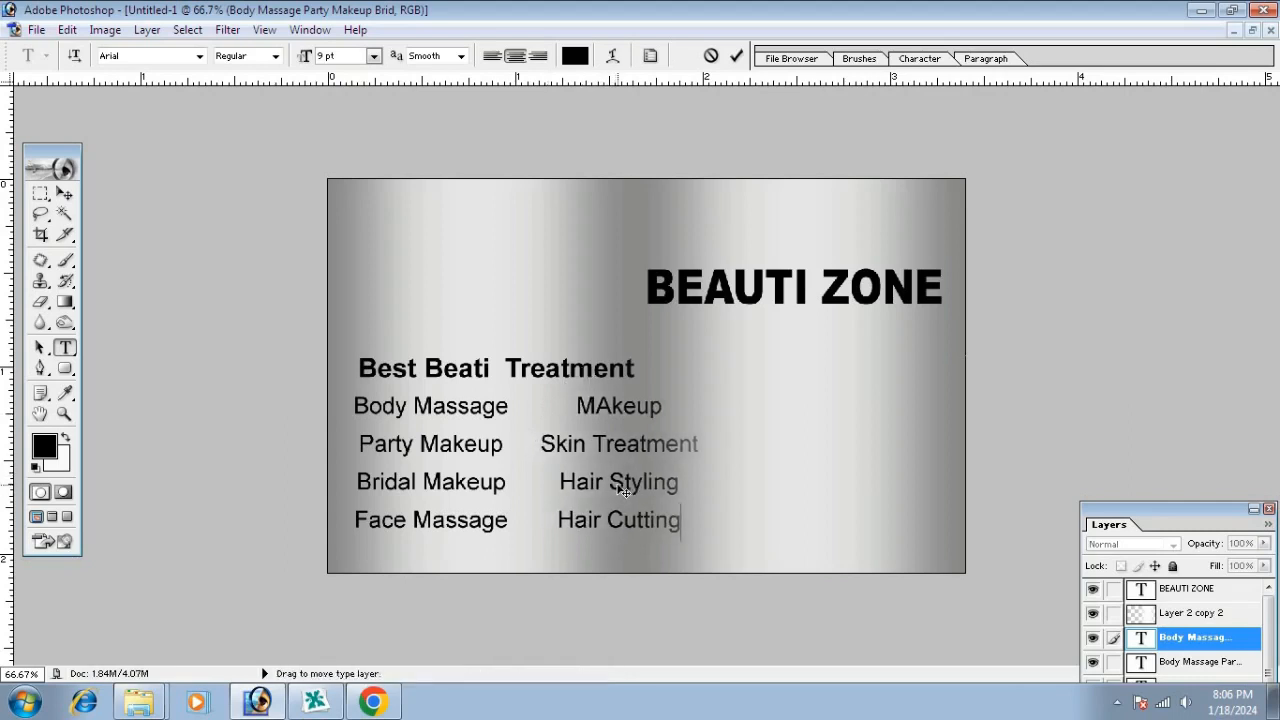
Commit the new column, bring its layer to the top and nudge it left
left_click(65, 195)
key("ctrl+]")
key("ctrl+]")
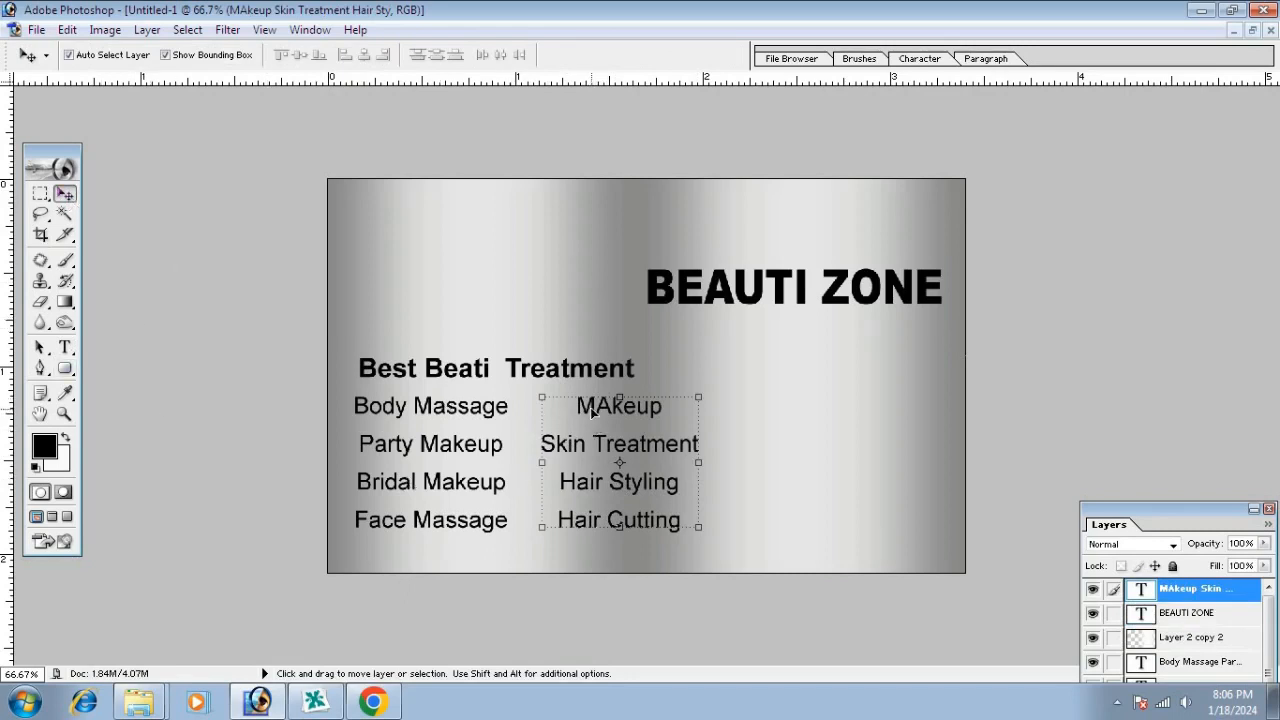
key("Left")
key("Left")
key("Left")
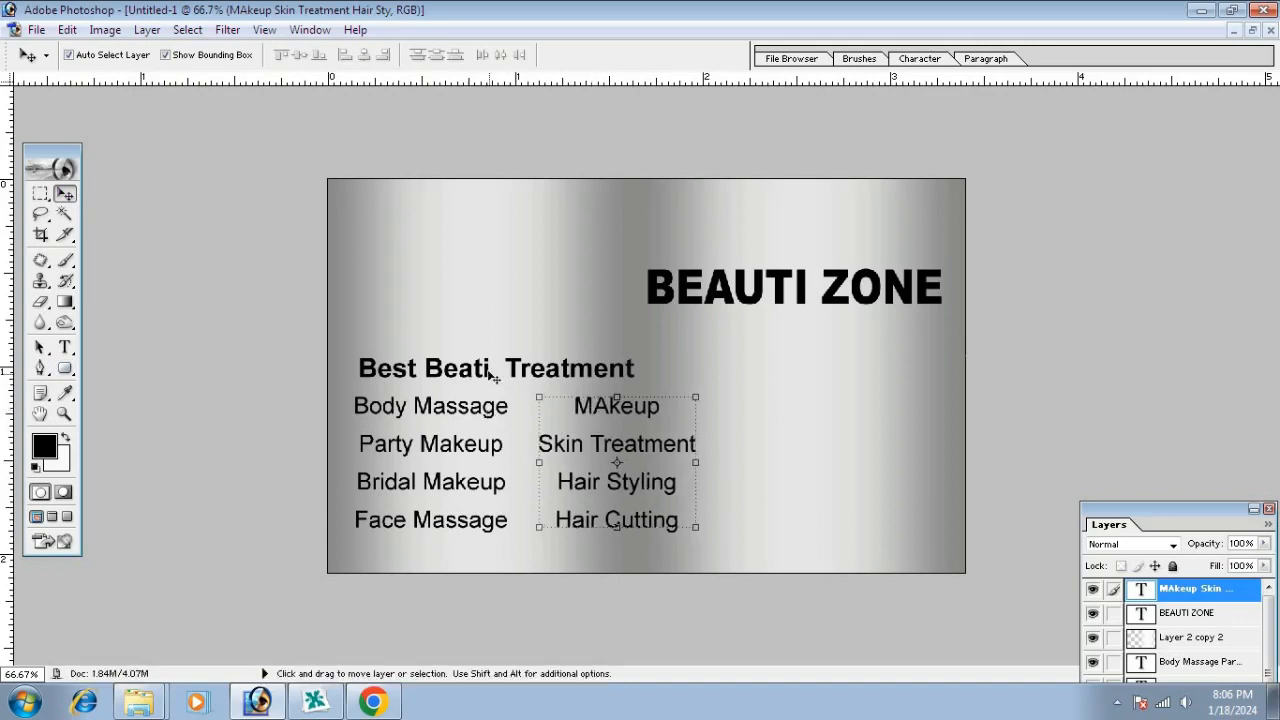
Move the heading right over both columns, bring its layer to top, then nudge it back left
left_click_drag(491, 374, 505, 370)
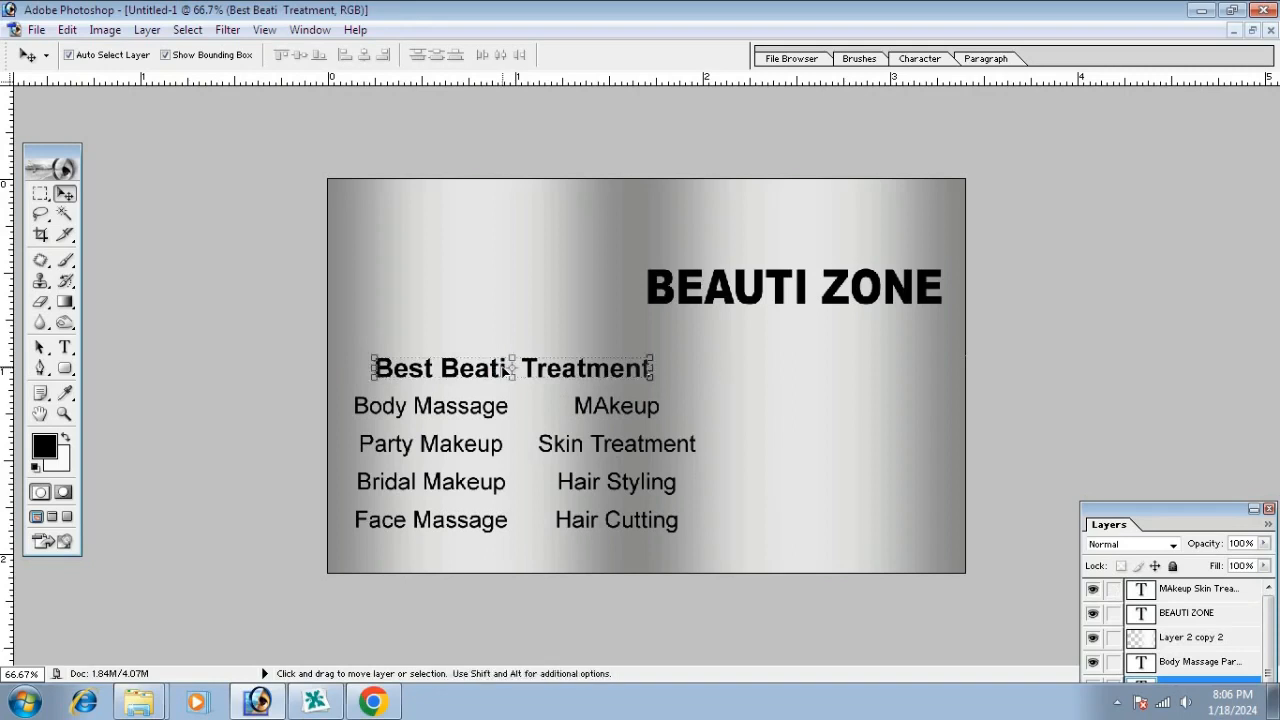
key("ctrl+bracketright")
key("ctrl+bracketright")
key("ctrl+bracketright")
key("ctrl+bracketright")
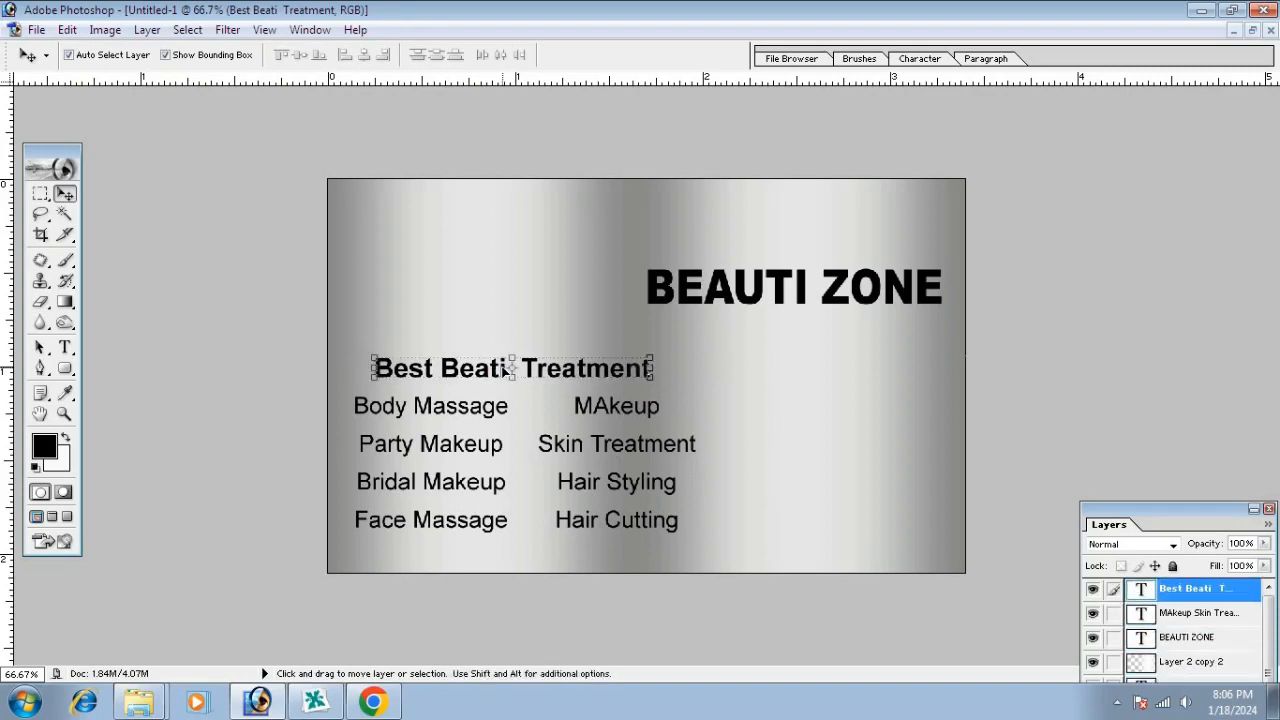
left_click_drag(1079, 514, 1027, 231)
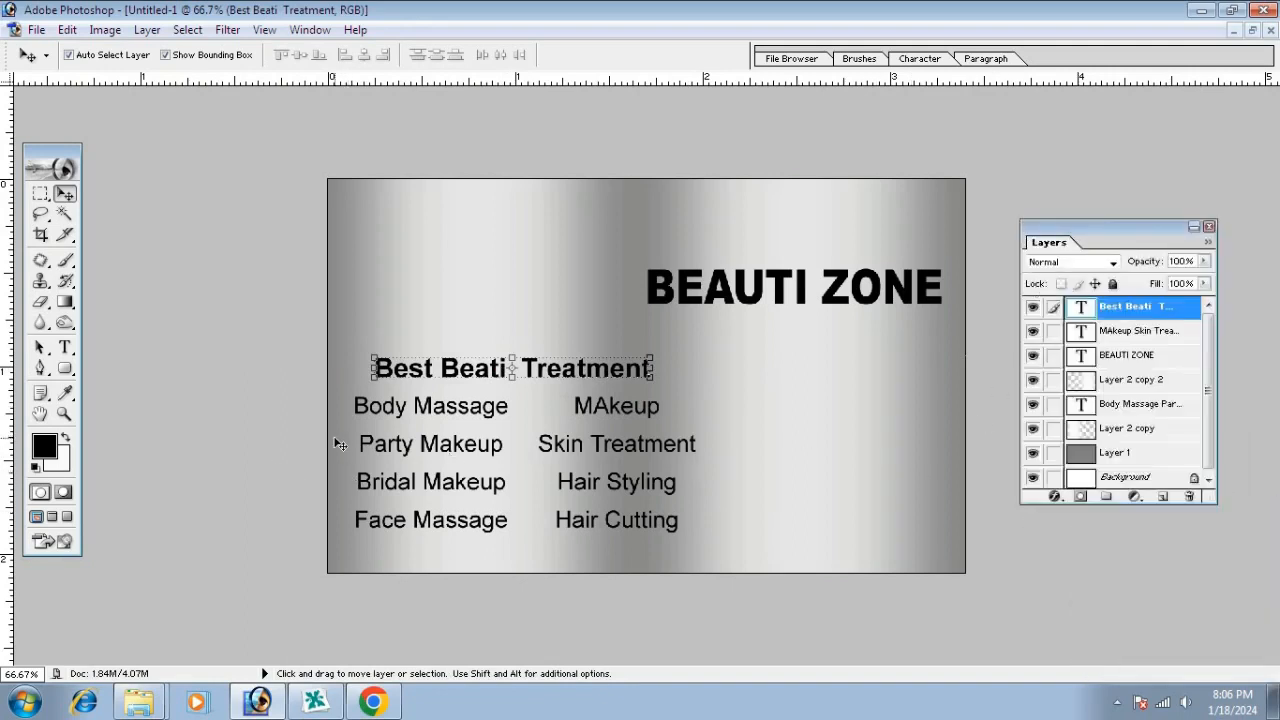
key("Left")
key("Left")
key("Left")
key("Left")
key("Left")
key("Left")
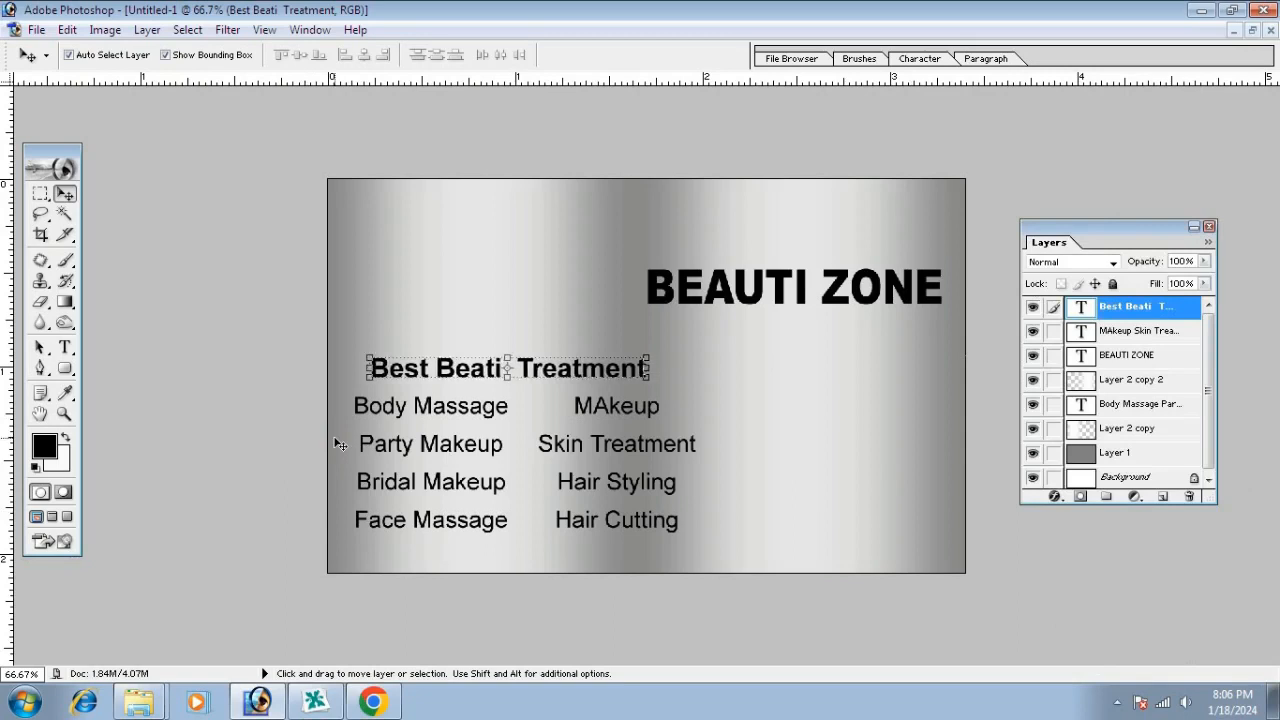
key("Left")
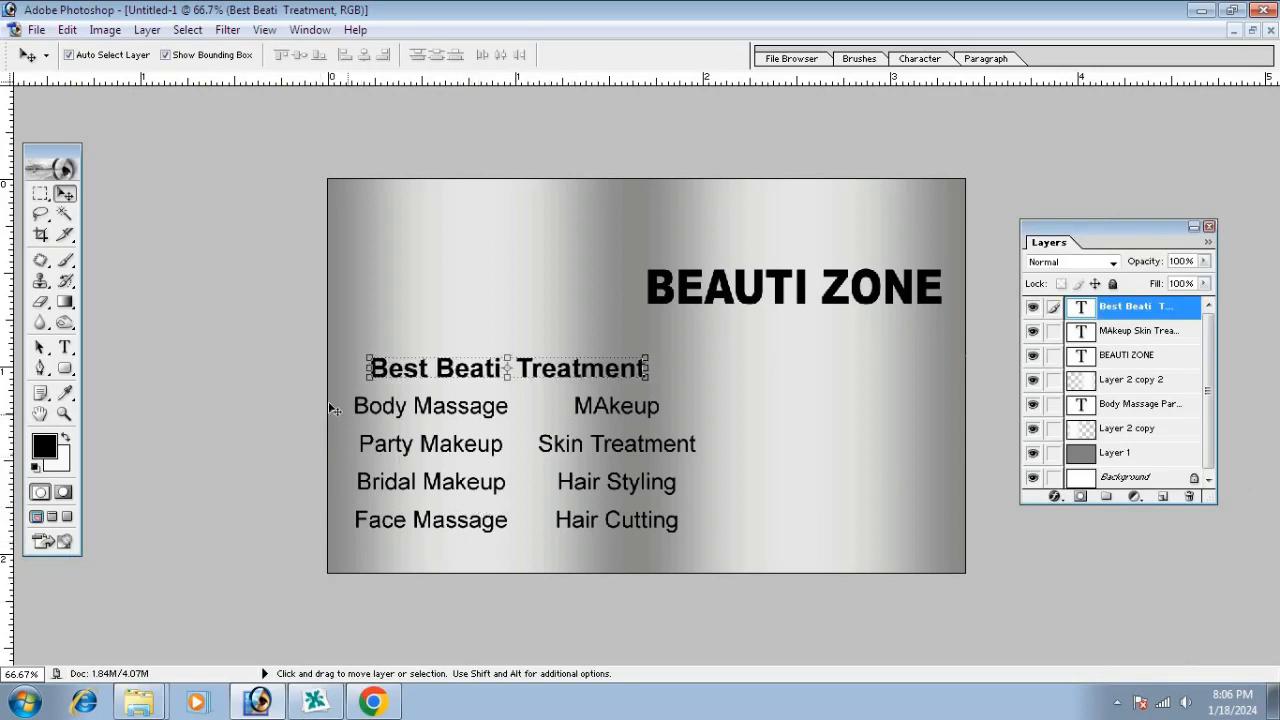
left_click(65, 368)
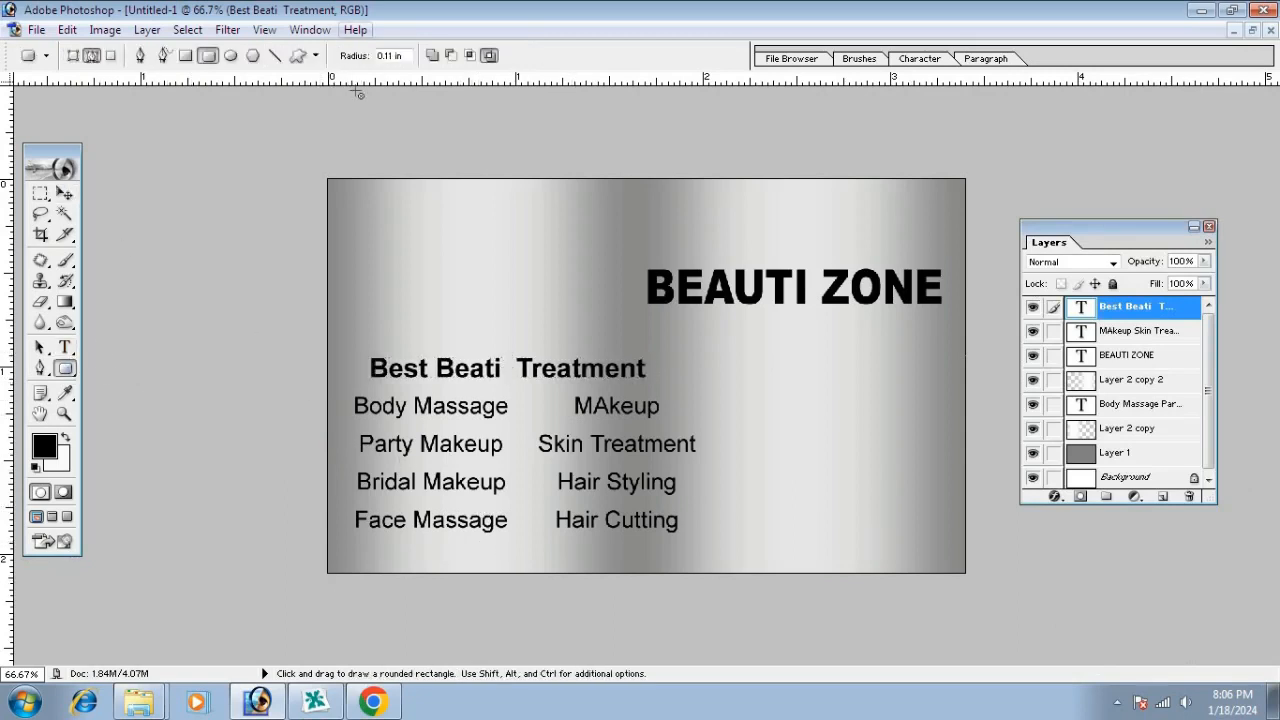
Draw a thin custom line shape, fill it black on a new layer and rotate it horizontal
left_click(297, 55)
left_click(407, 55)
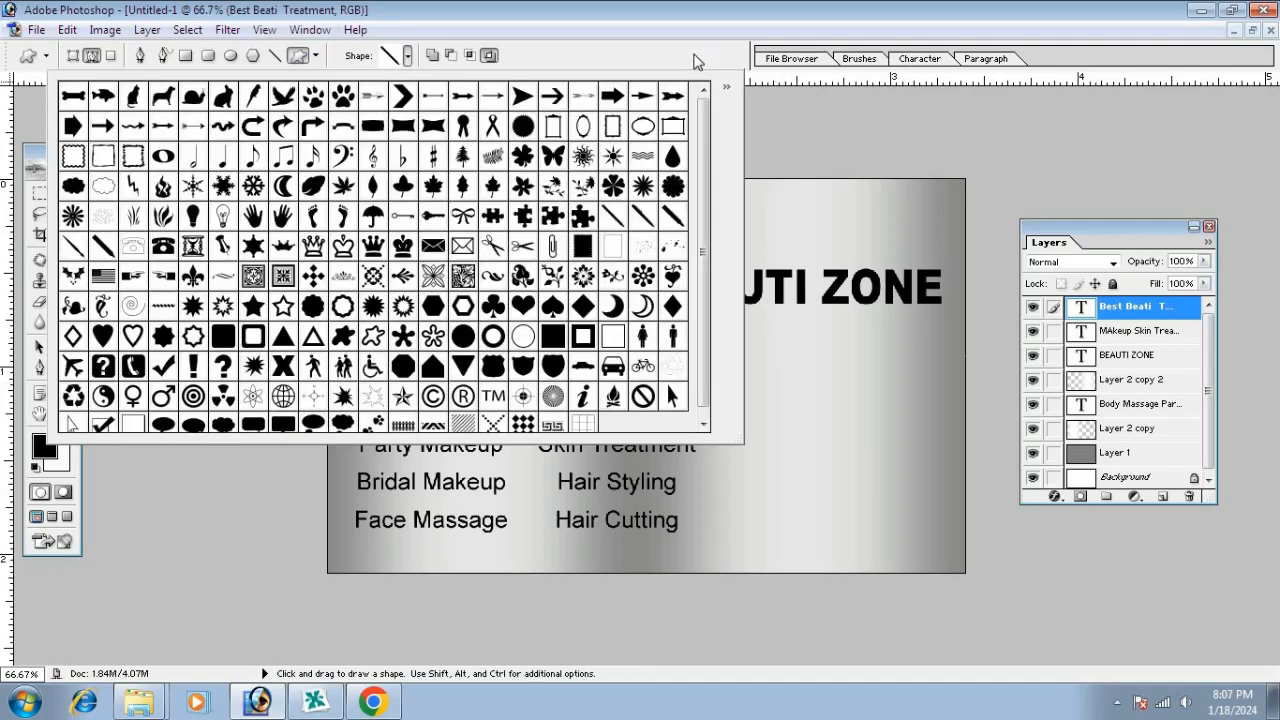
left_click(697, 60)
left_click_drag(411, 255, 472, 306)
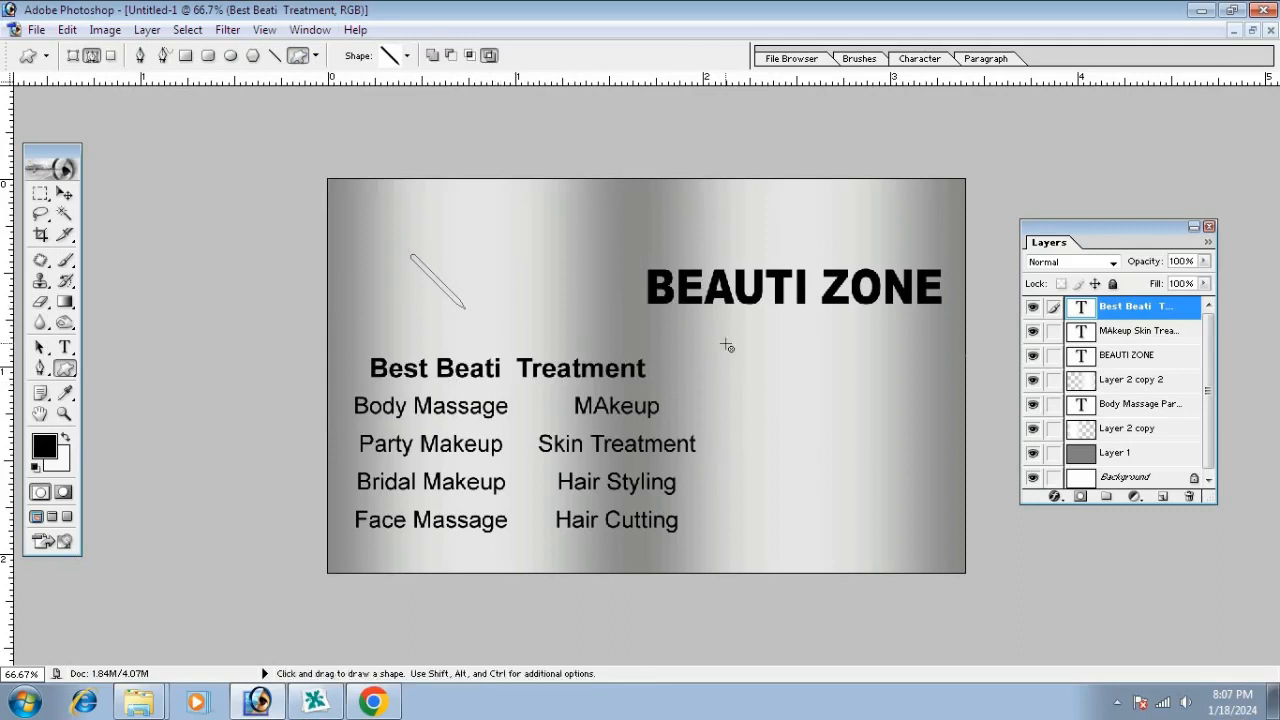
key("ctrl+Return")
left_click(1166, 497)
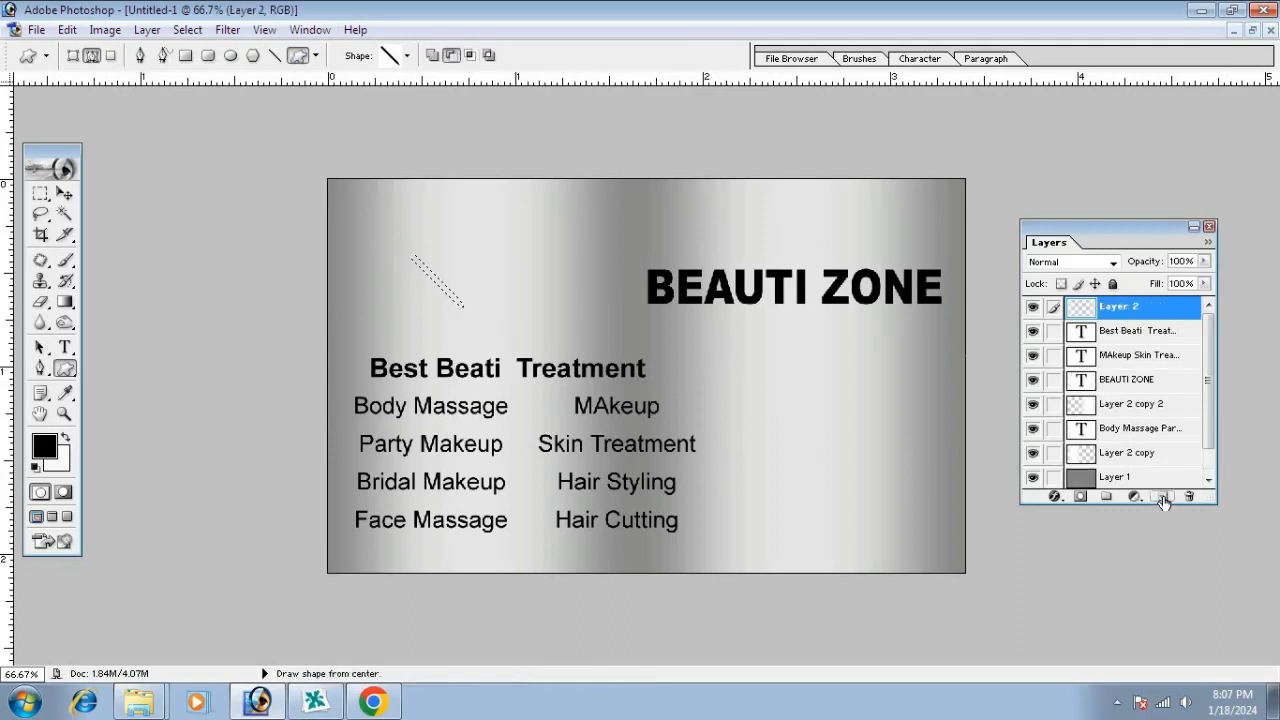
key("alt+BackSpace")
key("ctrl+d")
key("v")
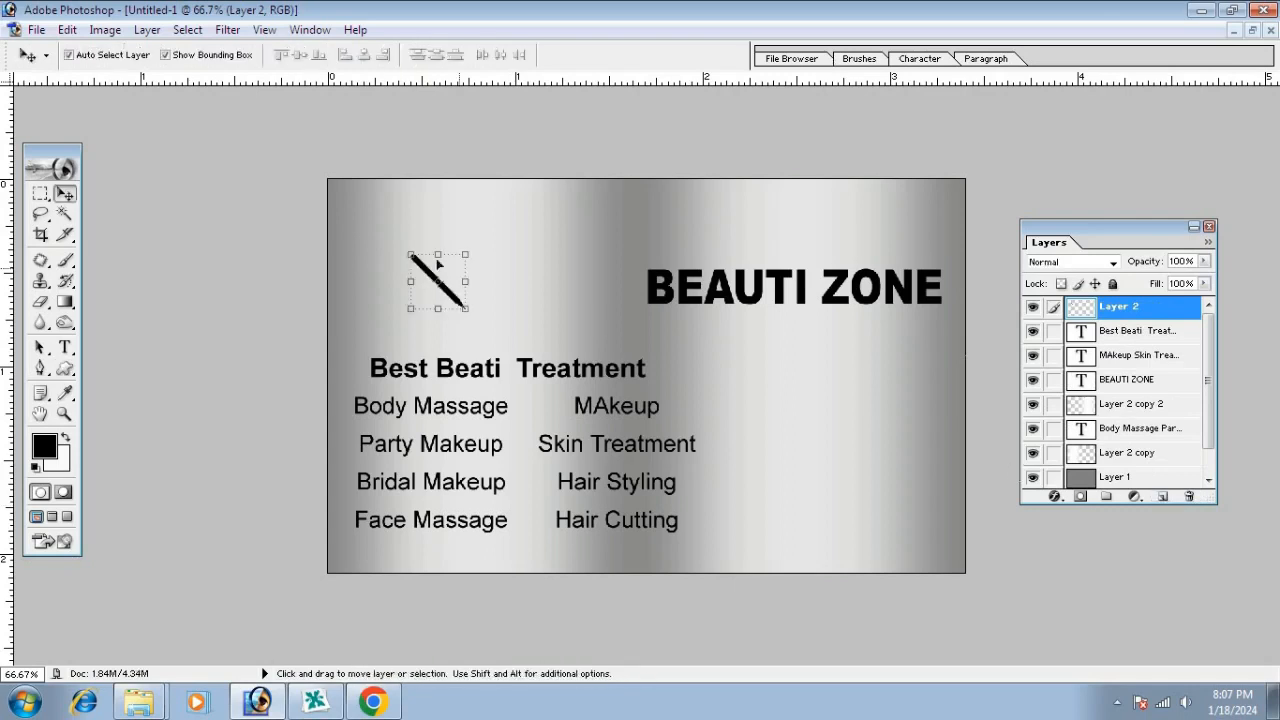
mouse_move(396, 269)
left_mouse_down()
mouse_move(396, 304)
mouse_move(405, 285)
left_mouse_up()
key("Return")
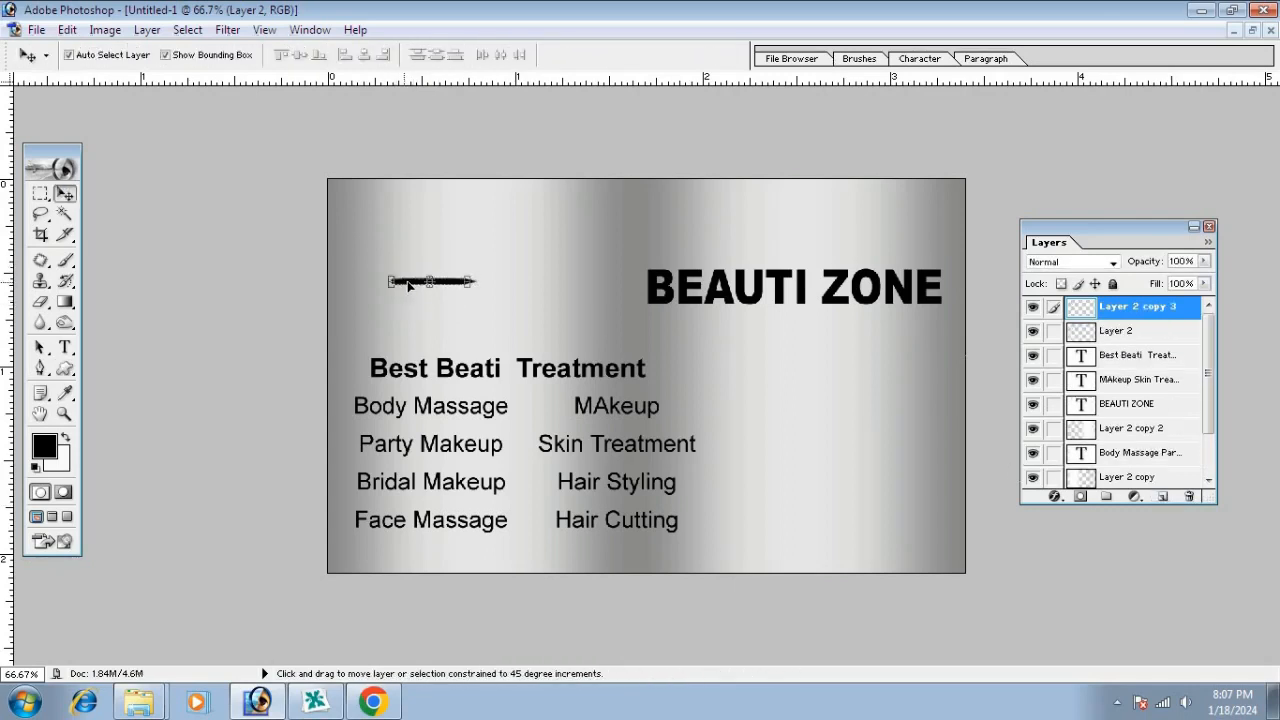
Mirror a copy, merge both halves, and fit the stroke under Body Massage
left_click_drag(480, 261, 305, 347)
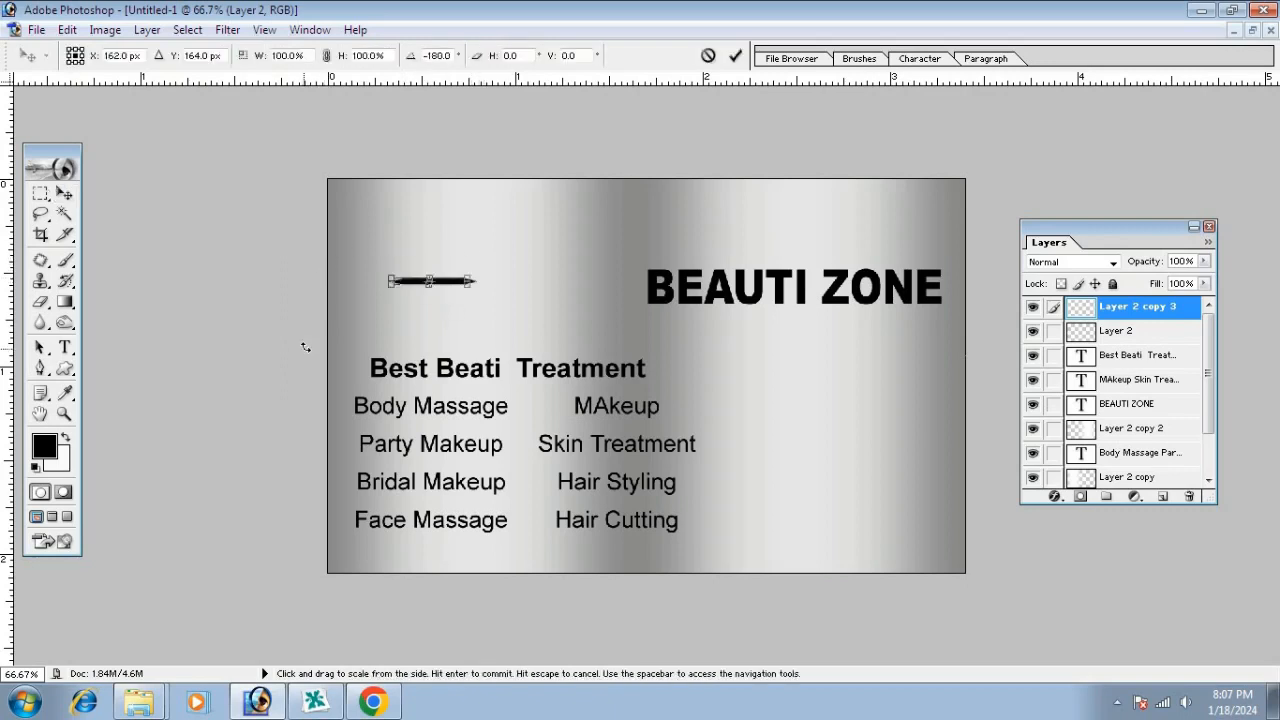
key("Left")
key("Left")
key("Left")
key("Left")
key("Left")
key("Left")
key("Left")
key("Left")
key("Left")
key("Left")
key("Left")
key("Left")
key("Left")
key("Left")
key("Left")
key("Left")
key("Left")
key("Left")
key("Left")
key("Left")
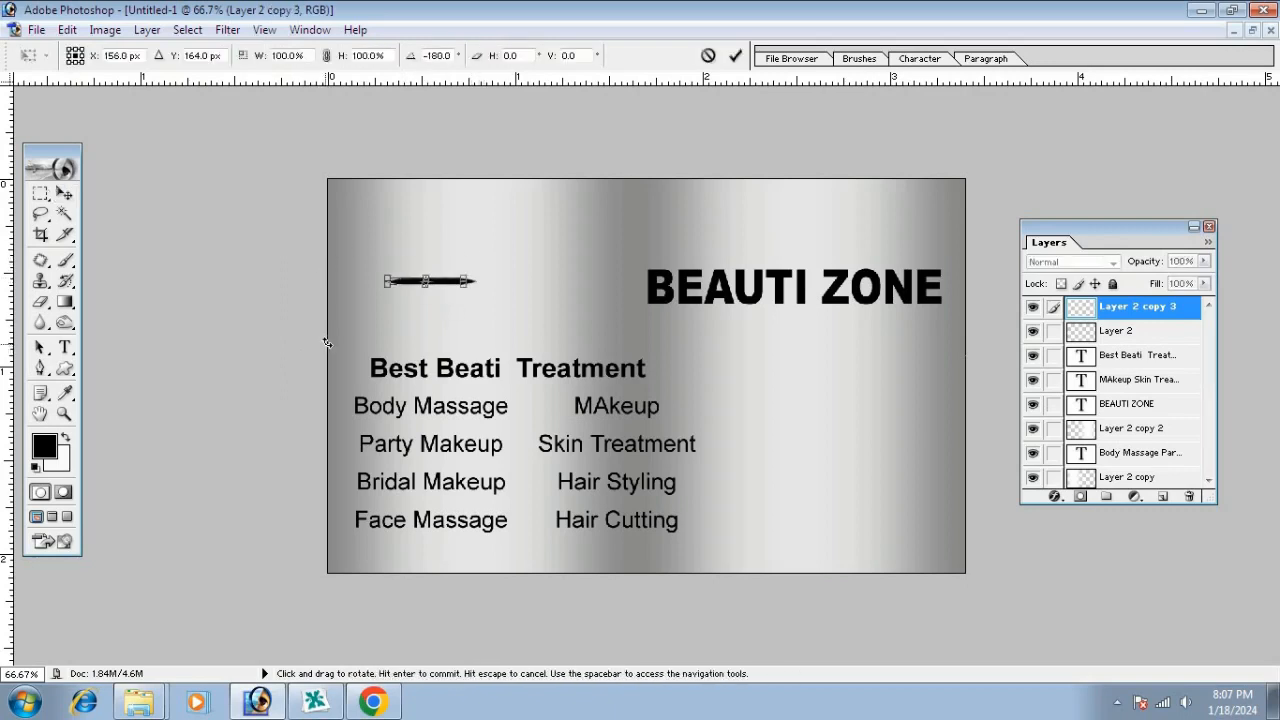
key("Return")
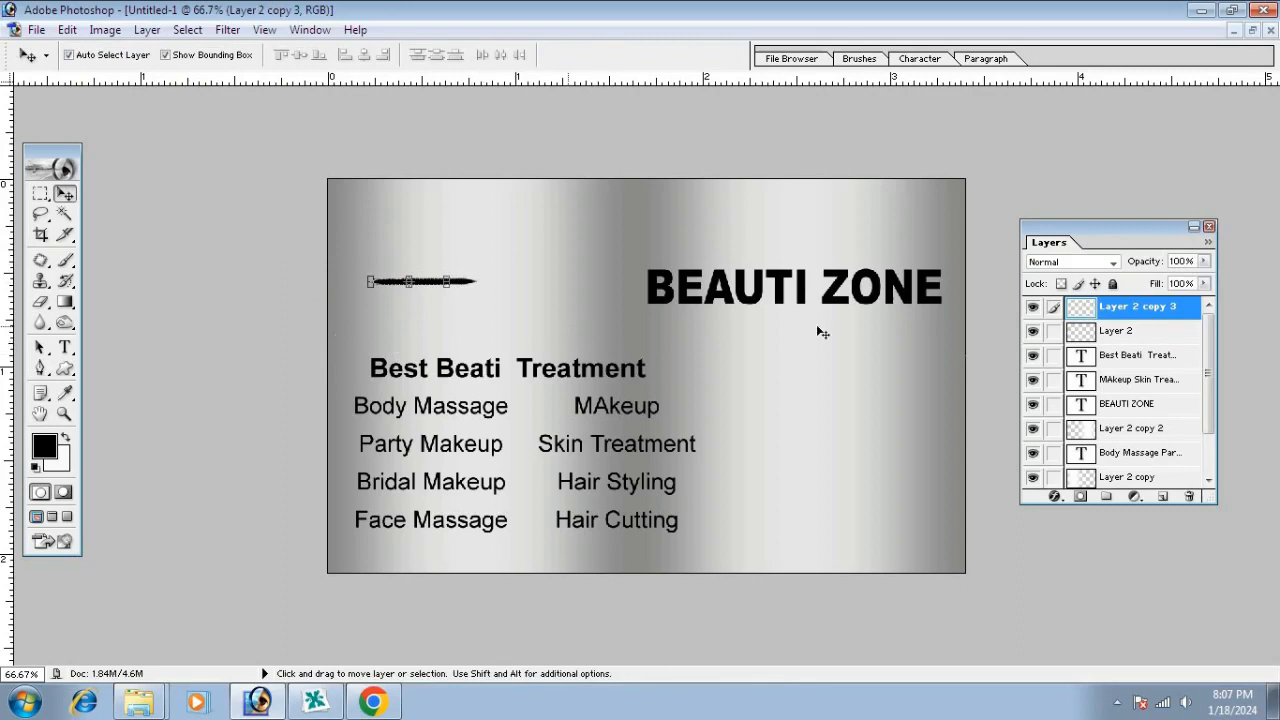
left_click(1061, 337)
key("ctrl+e")
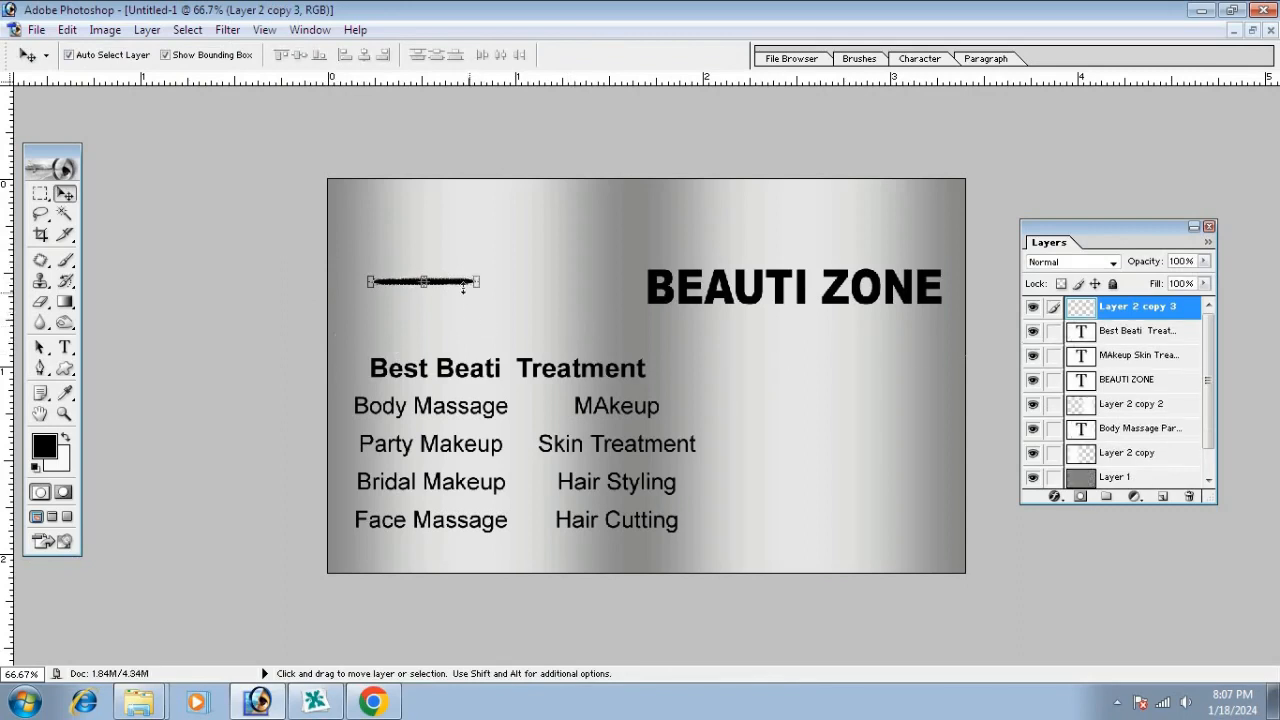
left_click_drag(451, 283, 459, 430)
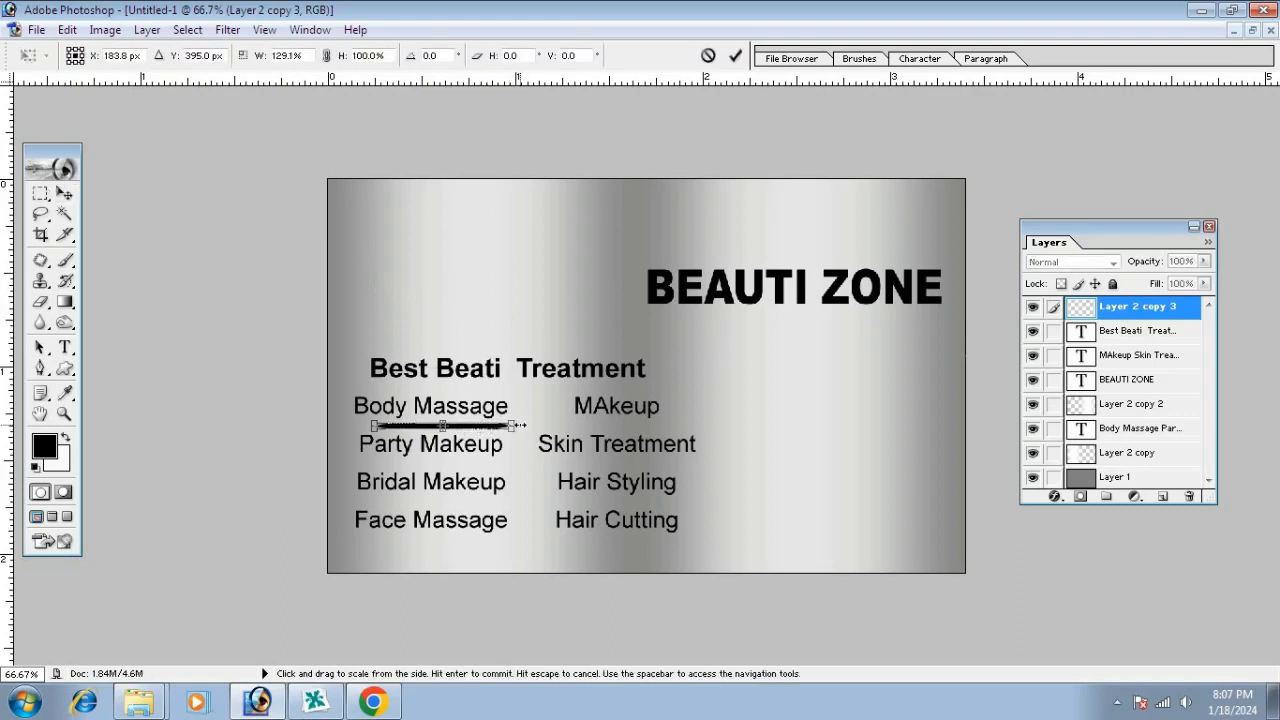
left_click_drag(506, 425, 489, 499)
key("Return")
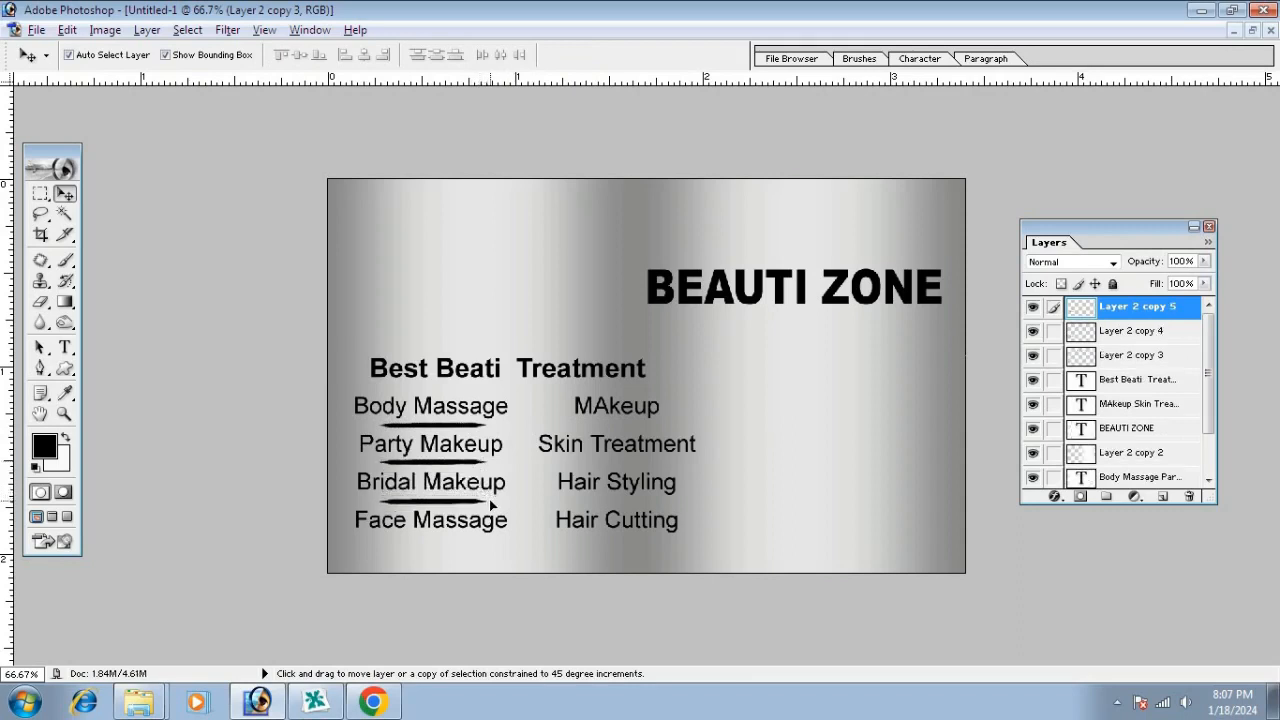
Link the three left-column underlines and space them evenly
left_click(449, 462, "shift")
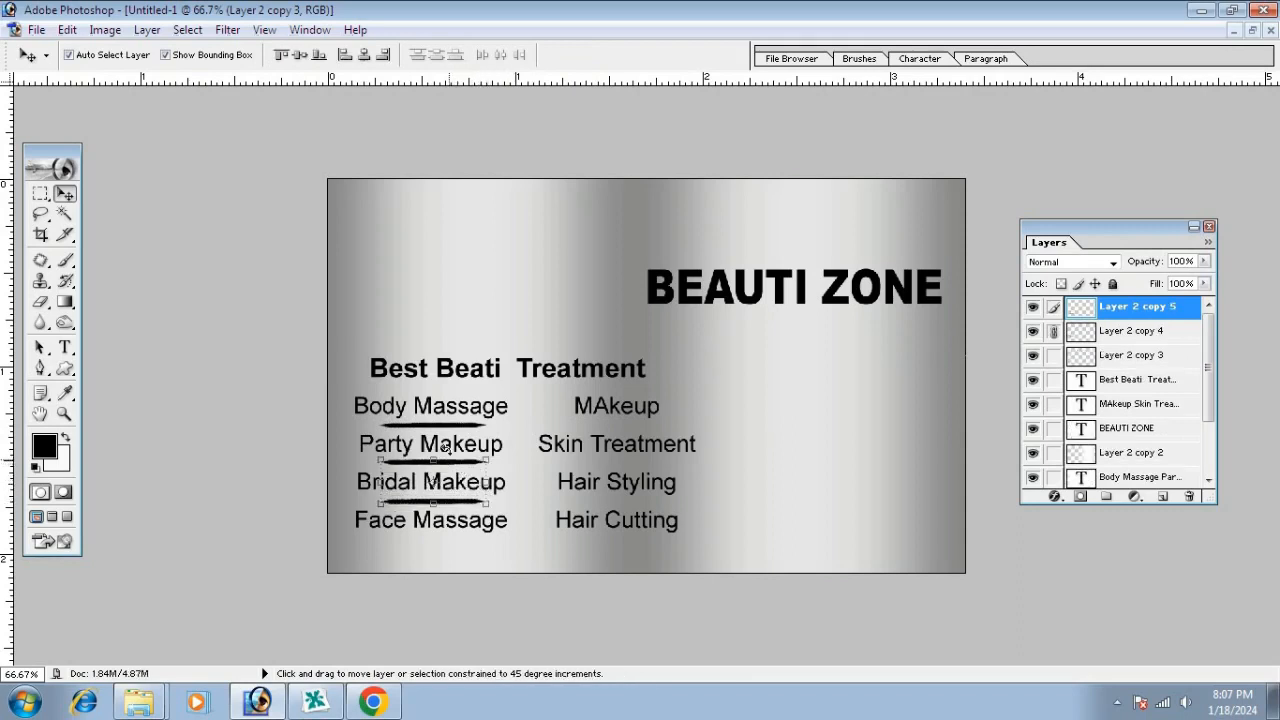
left_click(449, 426, "shift")
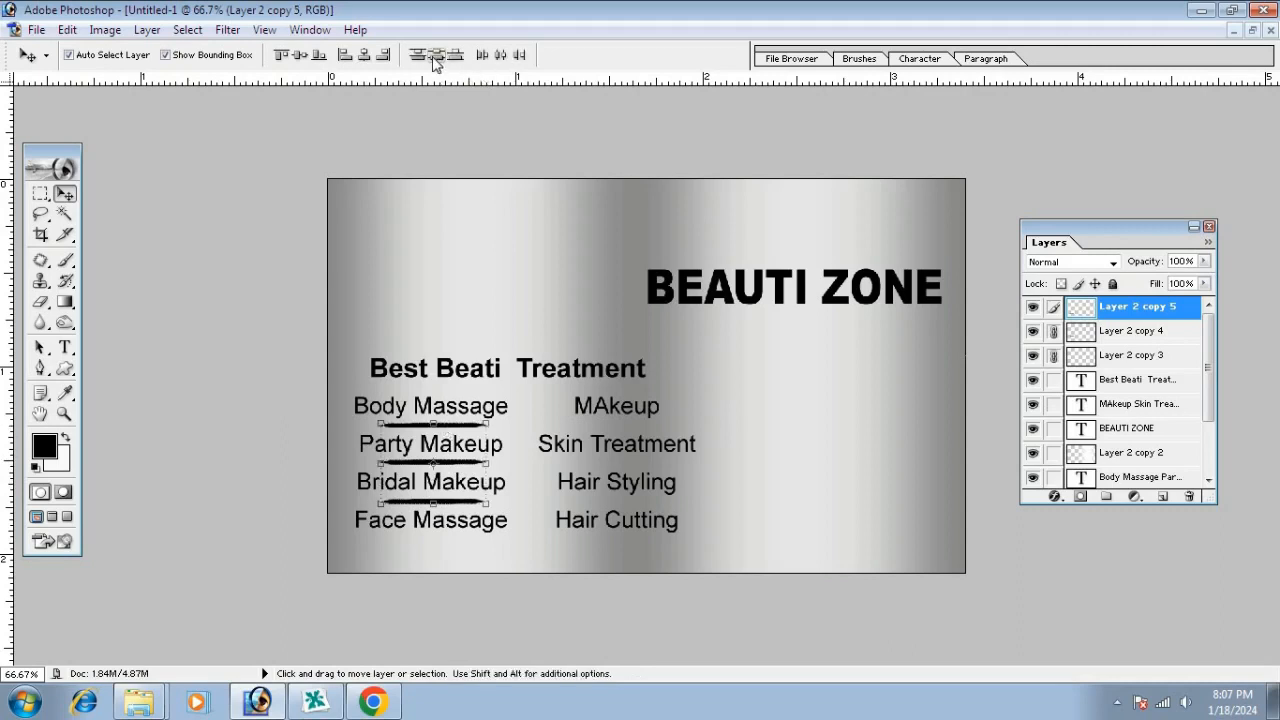
left_click(436, 56)
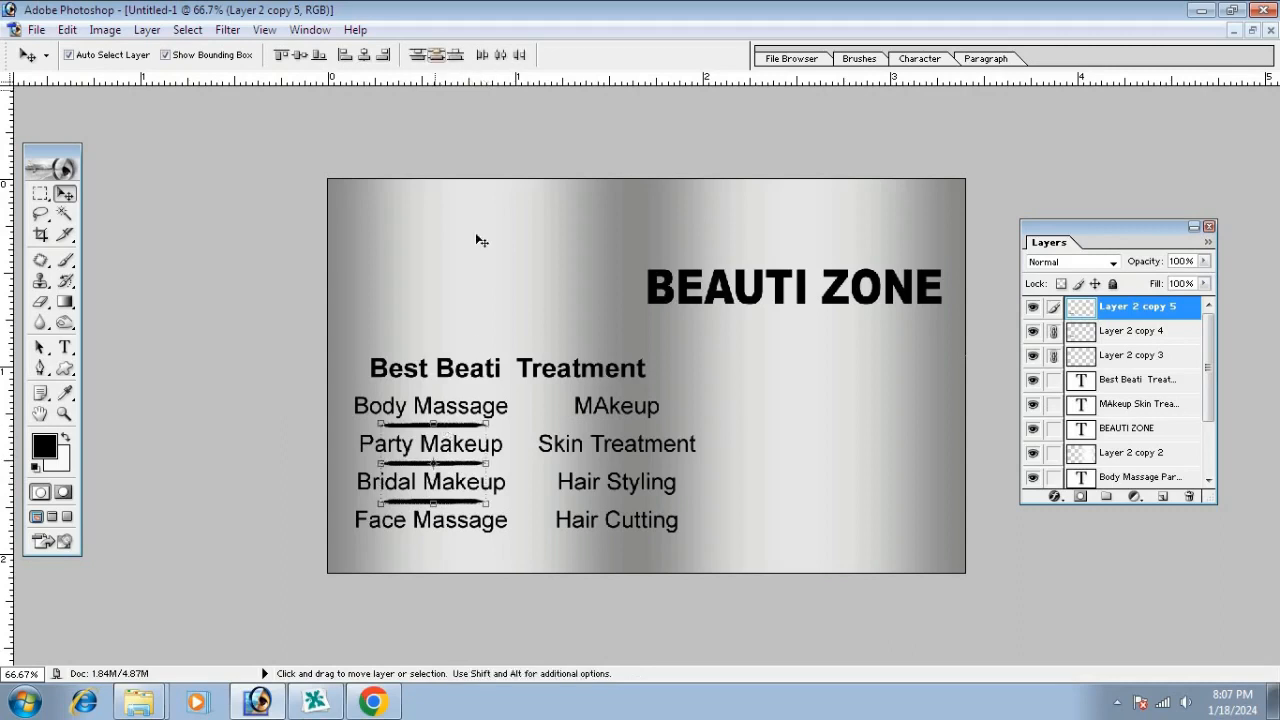
left_click(455, 466, "shift")
Copy underlines under MAkeup, Skin Treatment and Hair Styling, align their centres and nudge right
left_click_drag(455, 501, 640, 508)
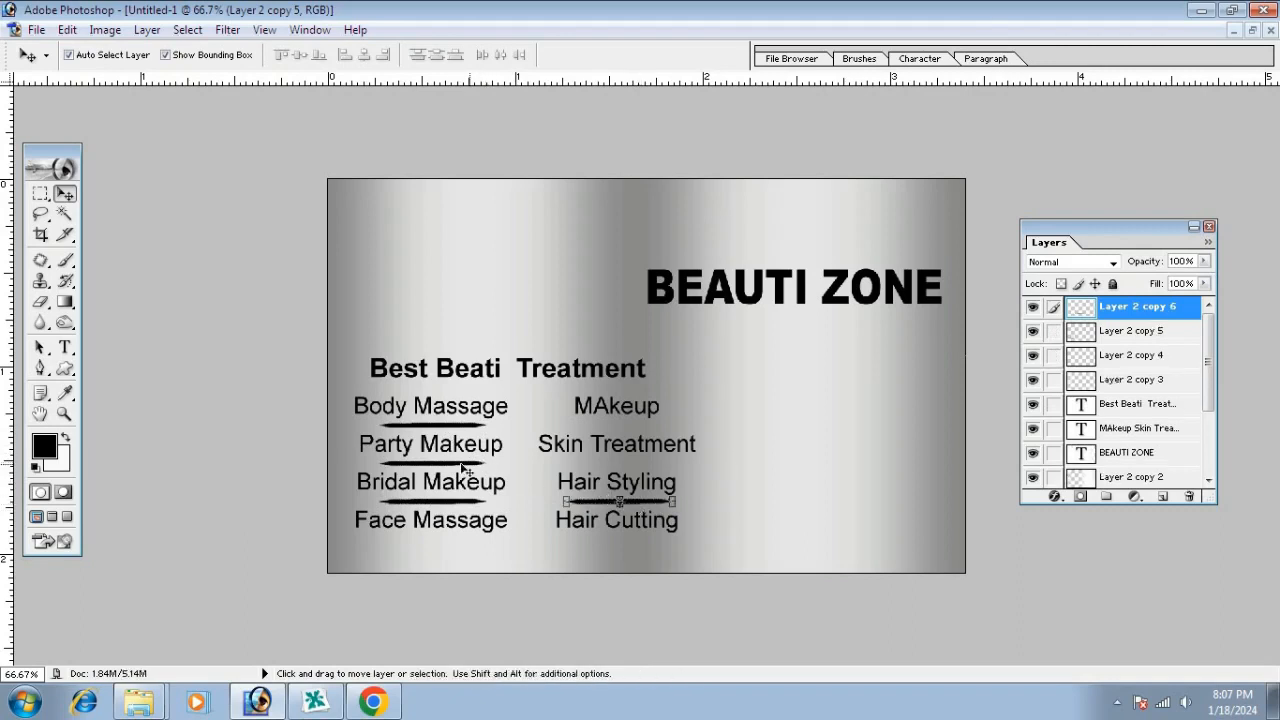
left_click(448, 466)
left_click_drag(448, 466, 632, 486)
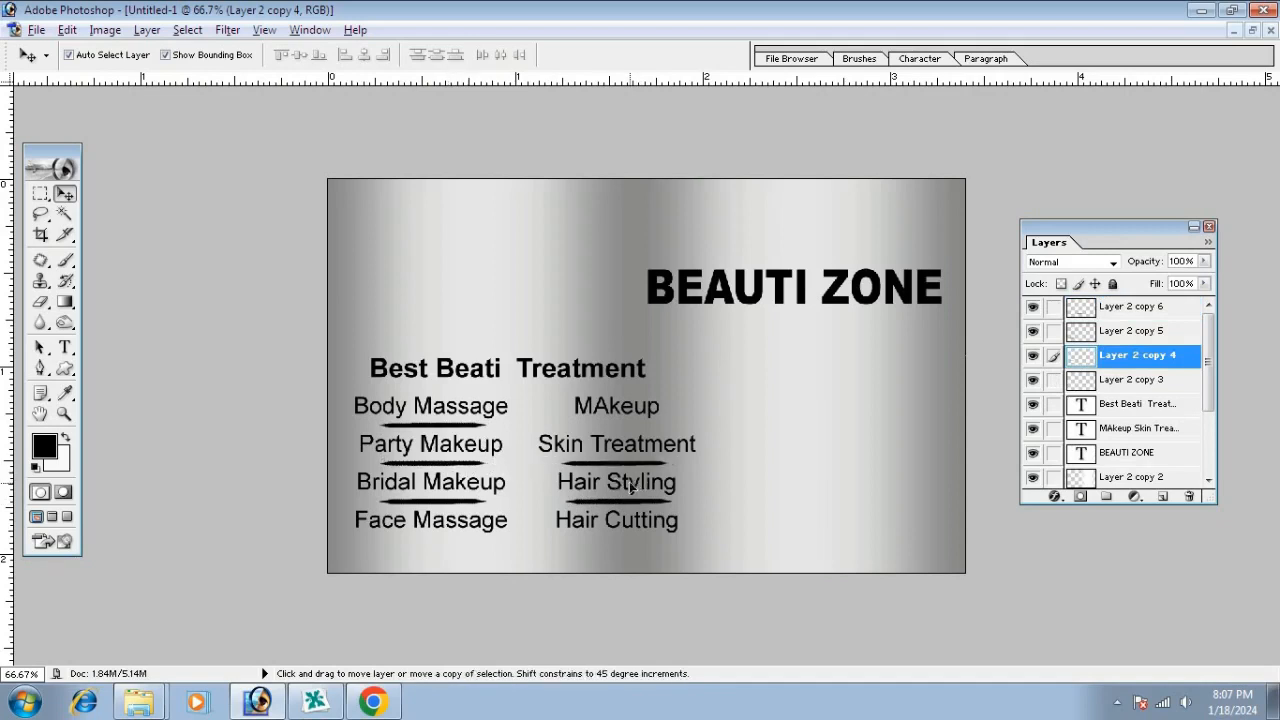
left_click_drag(447, 432, 632, 437)
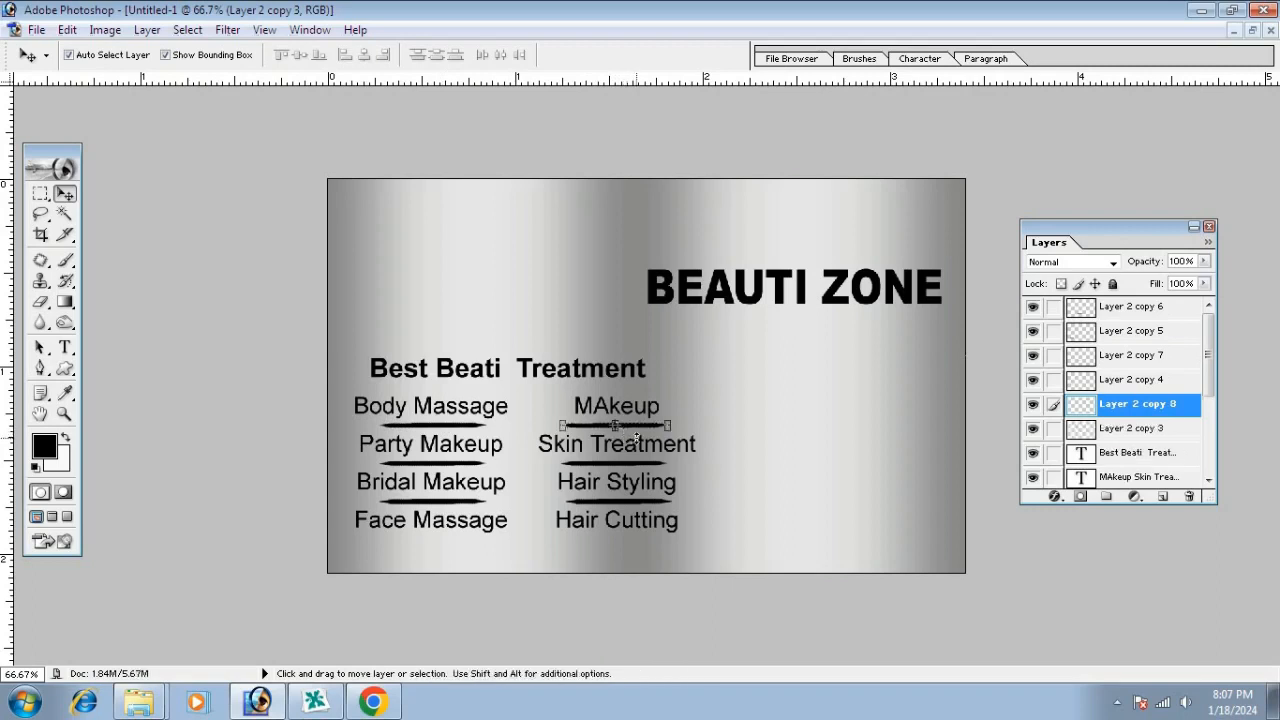
left_click(638, 464, "shift")
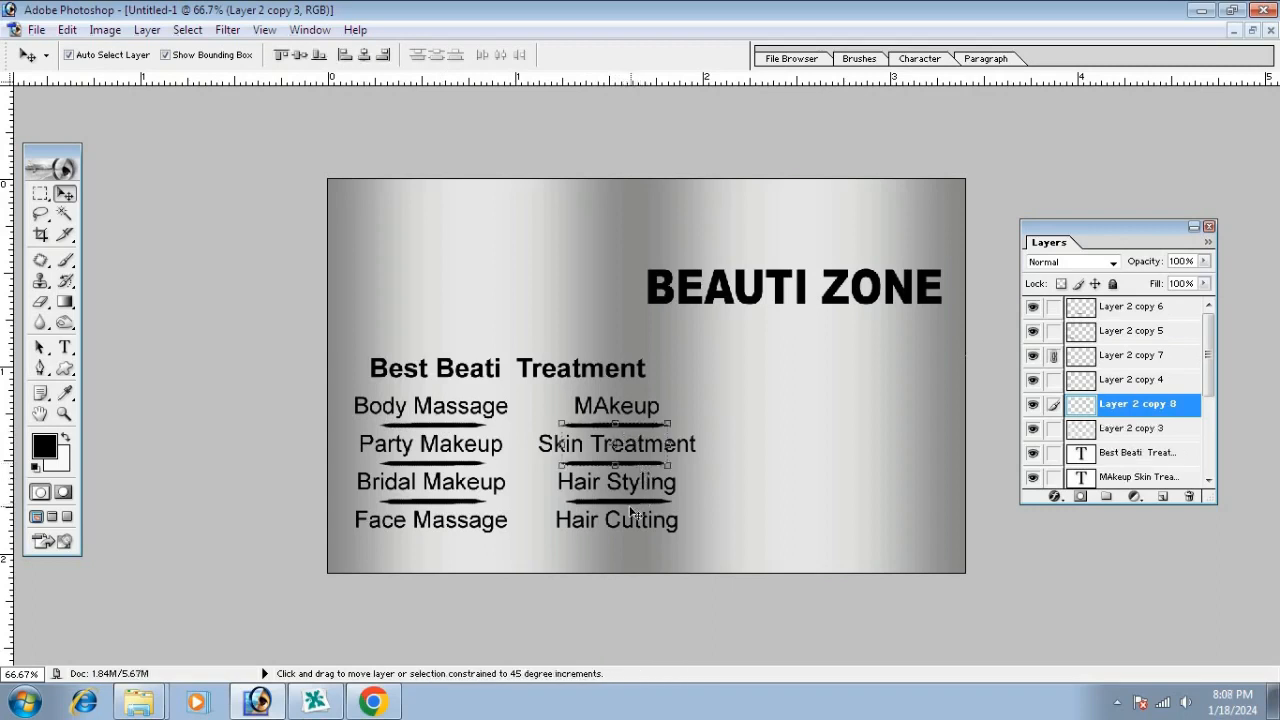
left_click(625, 501, "shift")
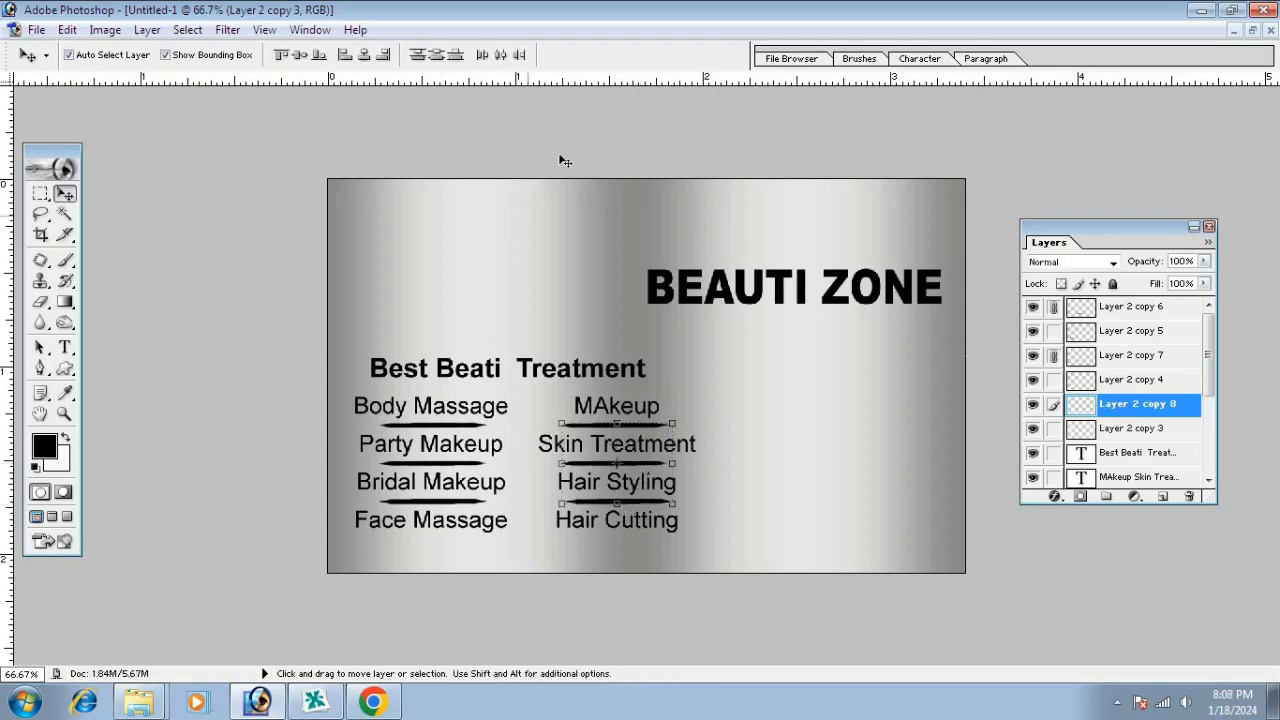
left_click(363, 54)
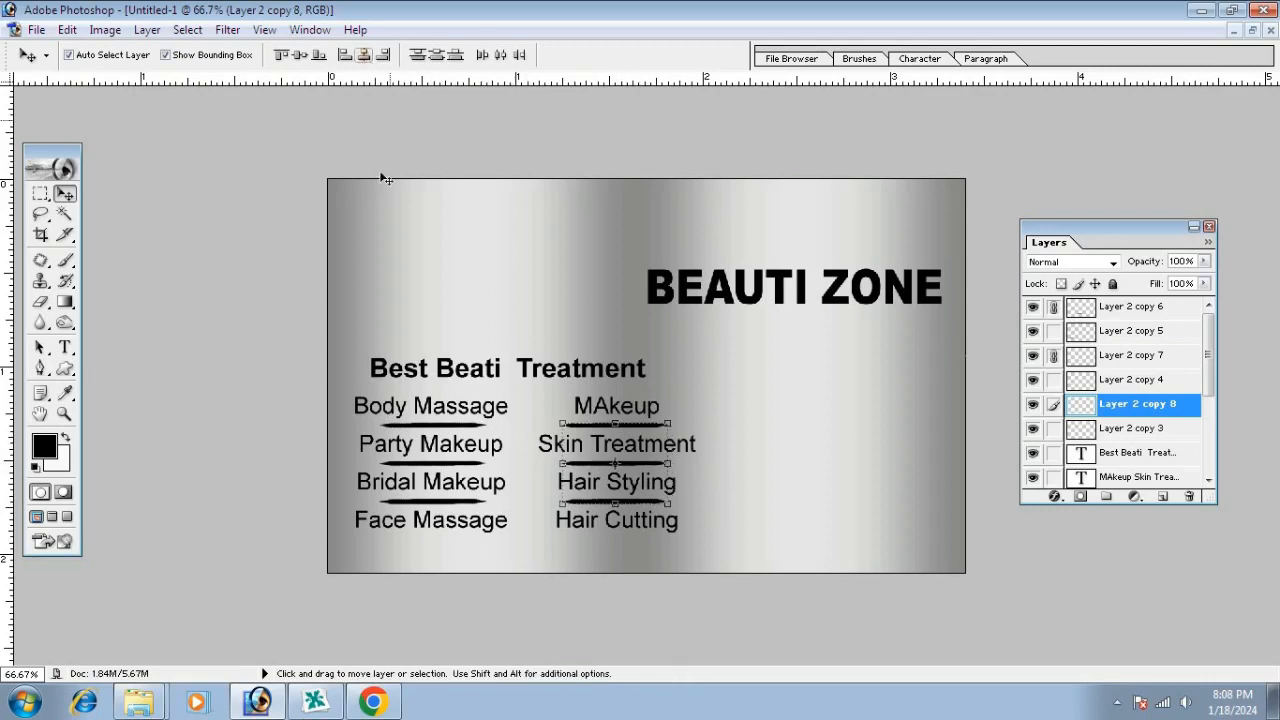
key("Right")
key("Right")
key("Right")
key("Right")
key("Right")
key("Right")
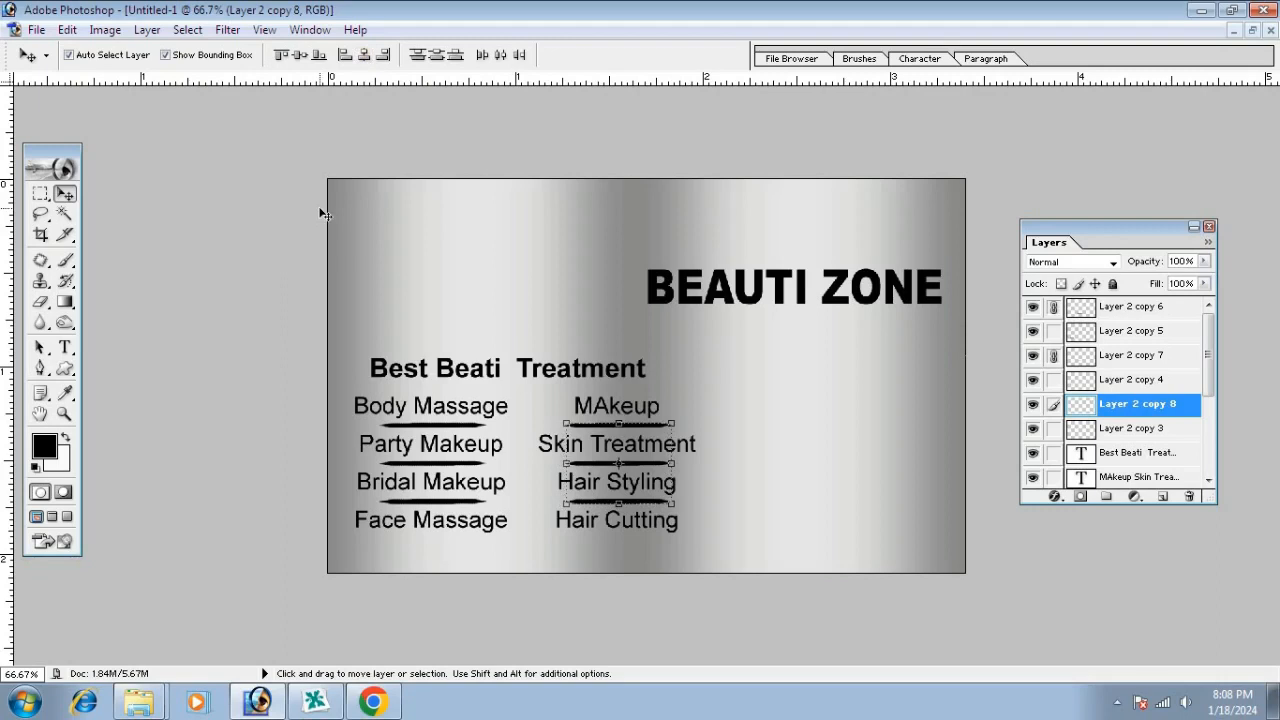
Correct MAkeup to Makeup in the right column
left_click(64, 347)
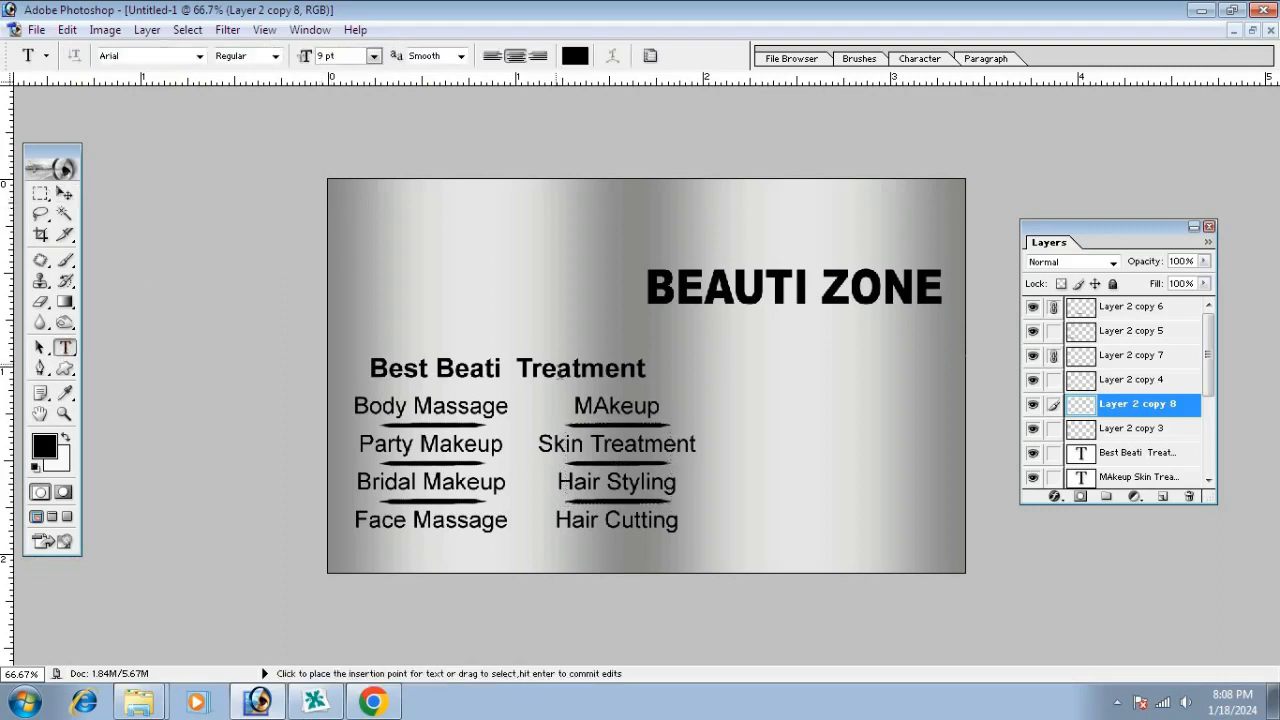
left_click(604, 406)
key("BackSpace")
type("a")
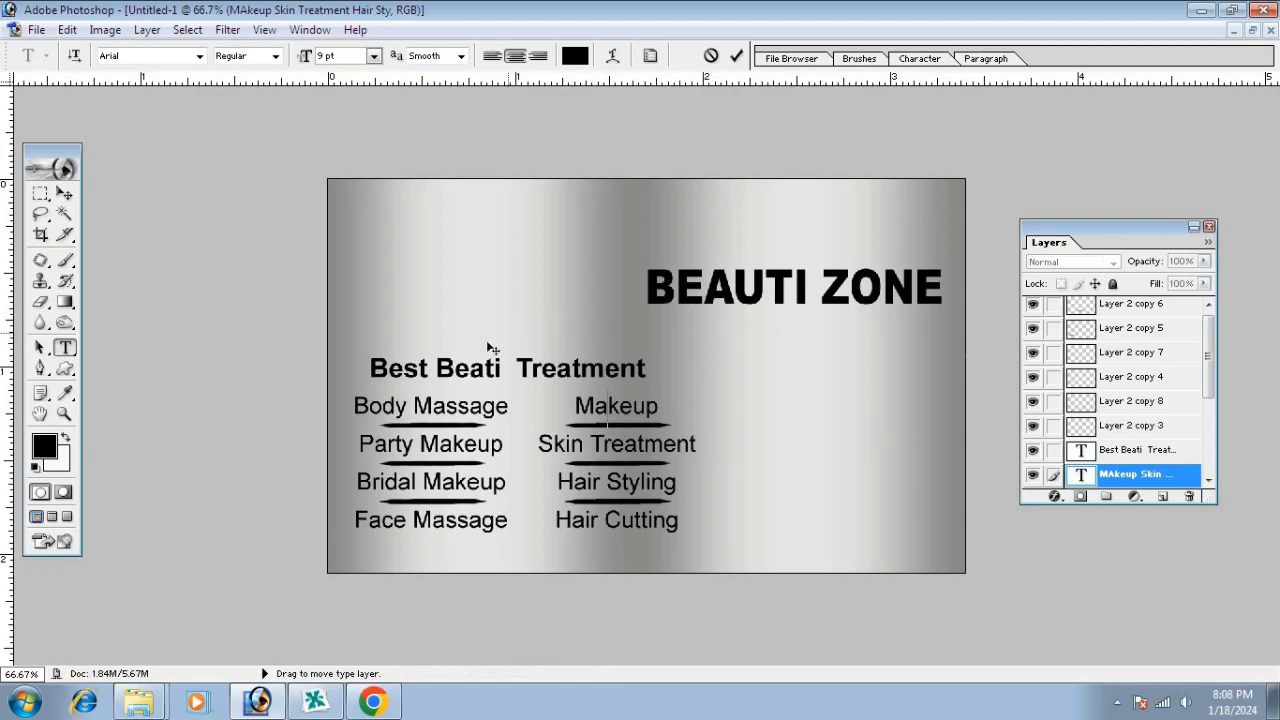
left_click(64, 193)
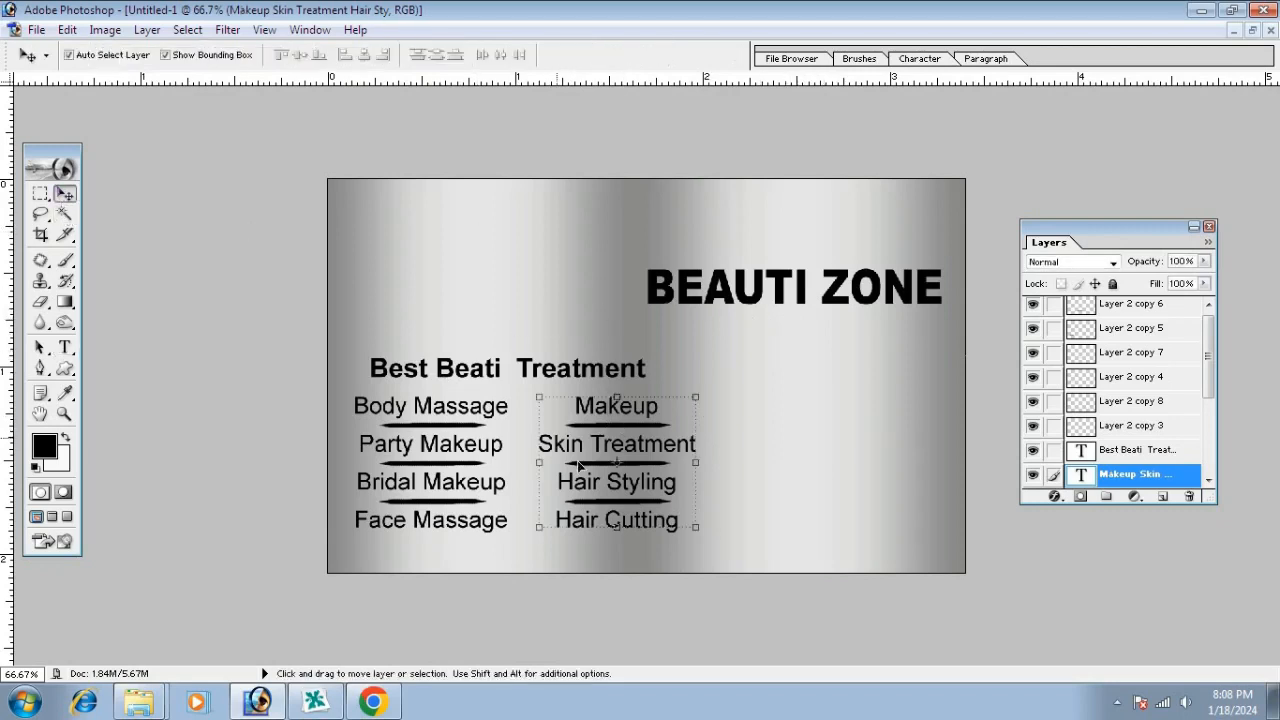
Create a text layer with the phone number and paste it as a second line
left_click(848, 433)
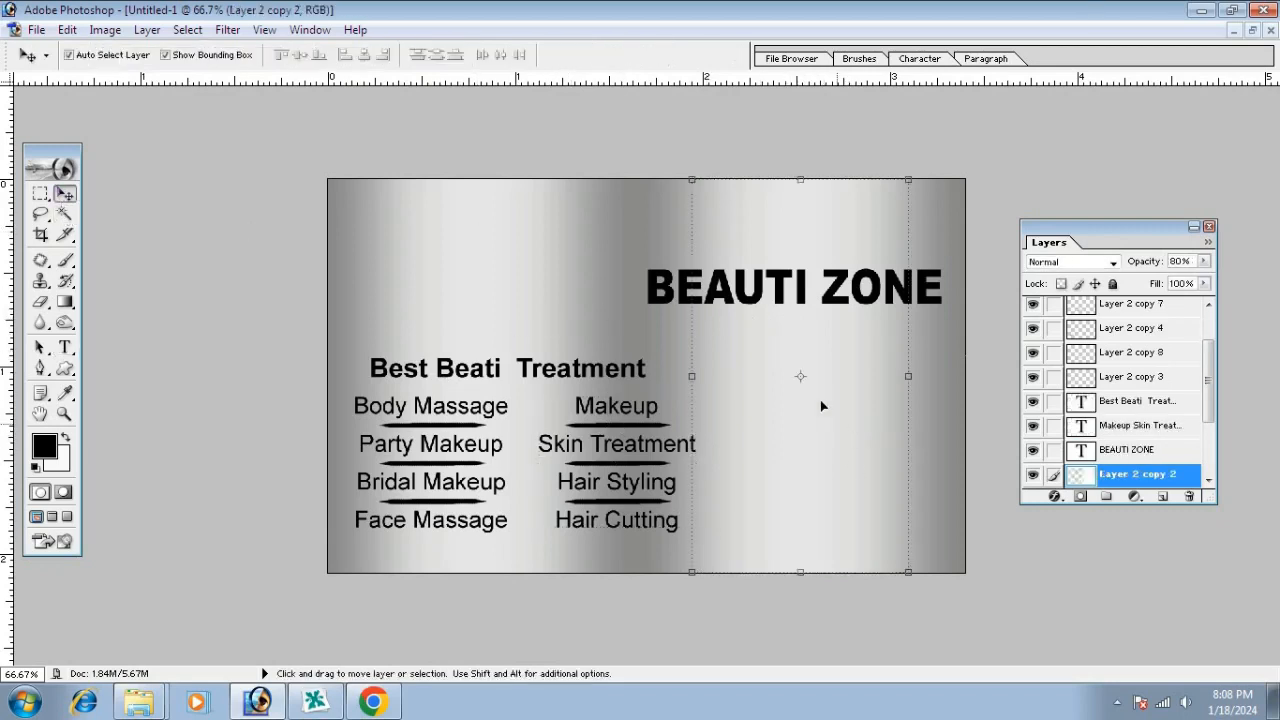
left_click(64, 350)
left_click(721, 381)
type("z")
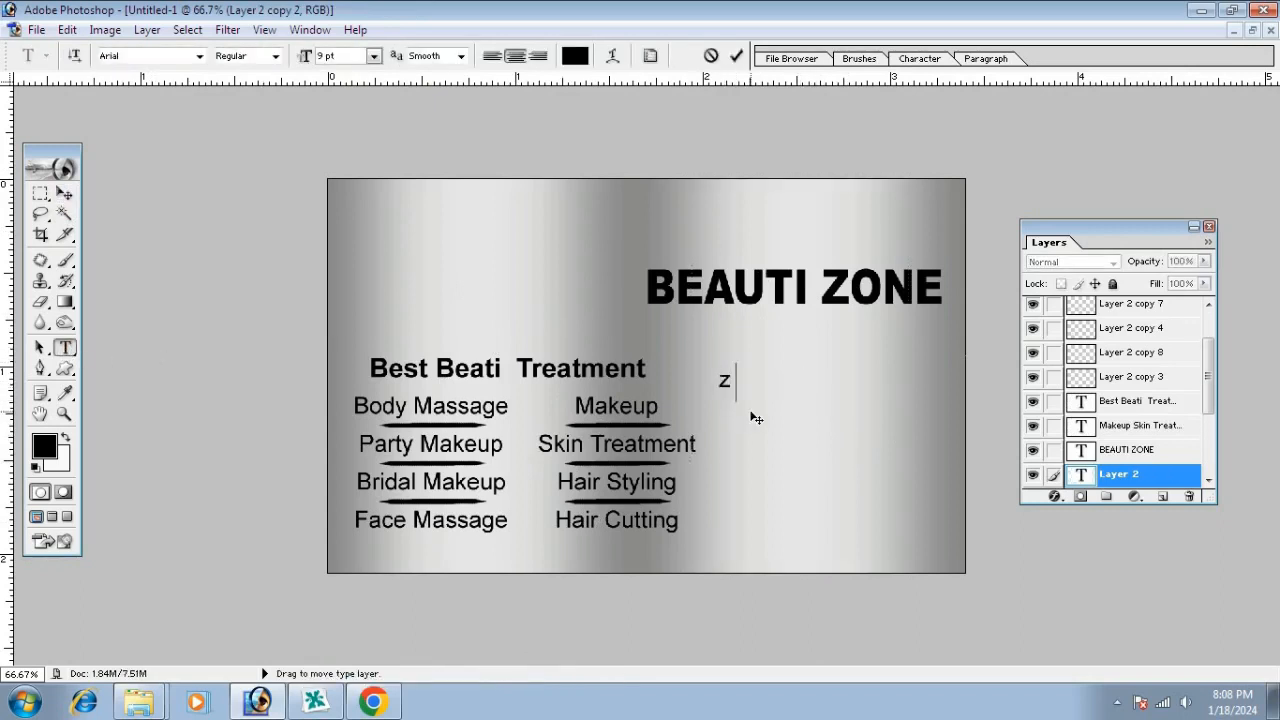
type("zzzx")
key("ctrl+a")
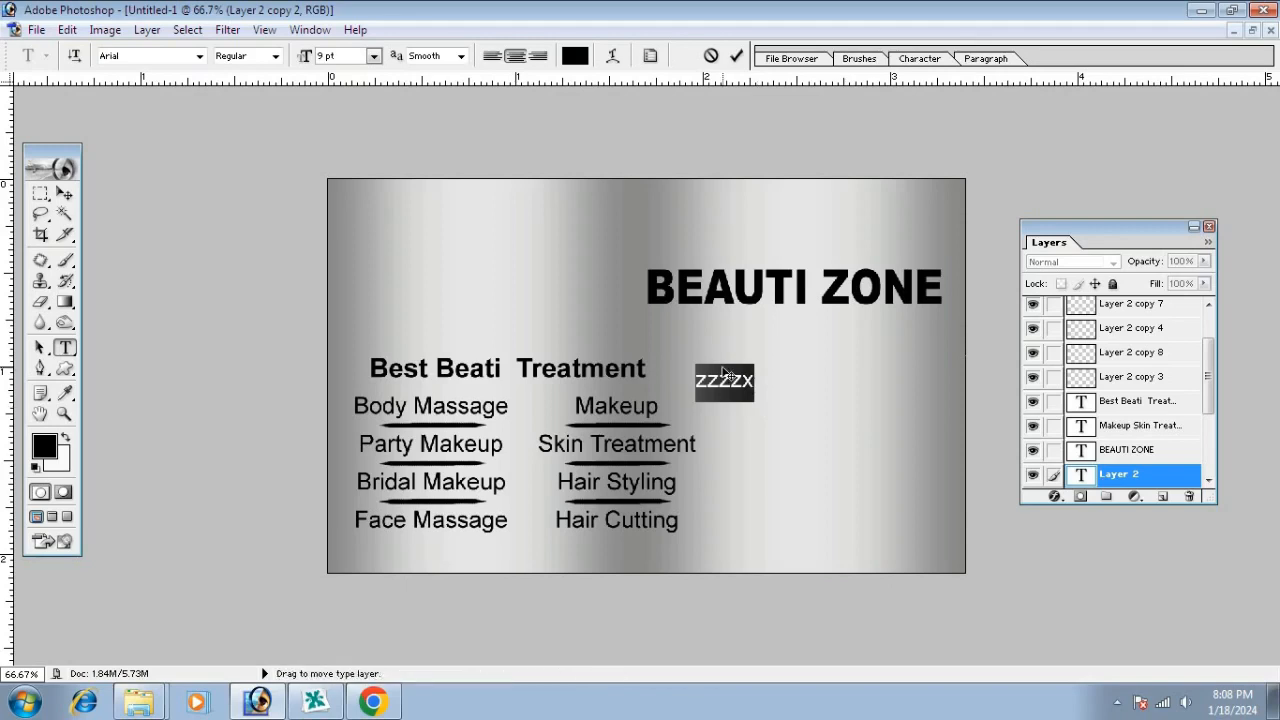
key("BackSpace")
type("+91-9999999999")
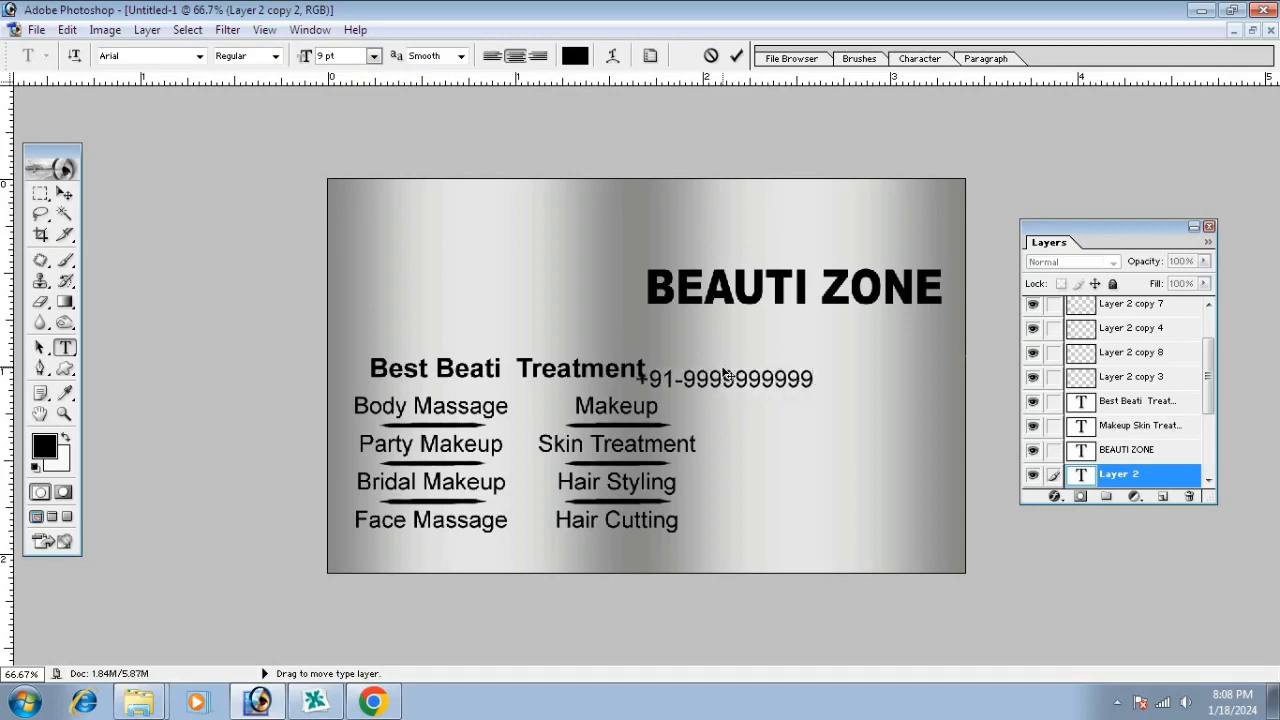
key("ctrl+a")
left_click(725, 372)
type("ժ»։ռ»»»»»»»»»»")
Set both phone lines to Arial with Auto leading and move them right below BEAUTI ZONE
left_click_drag(755, 397, 862, 395)
key("ctrl+a")
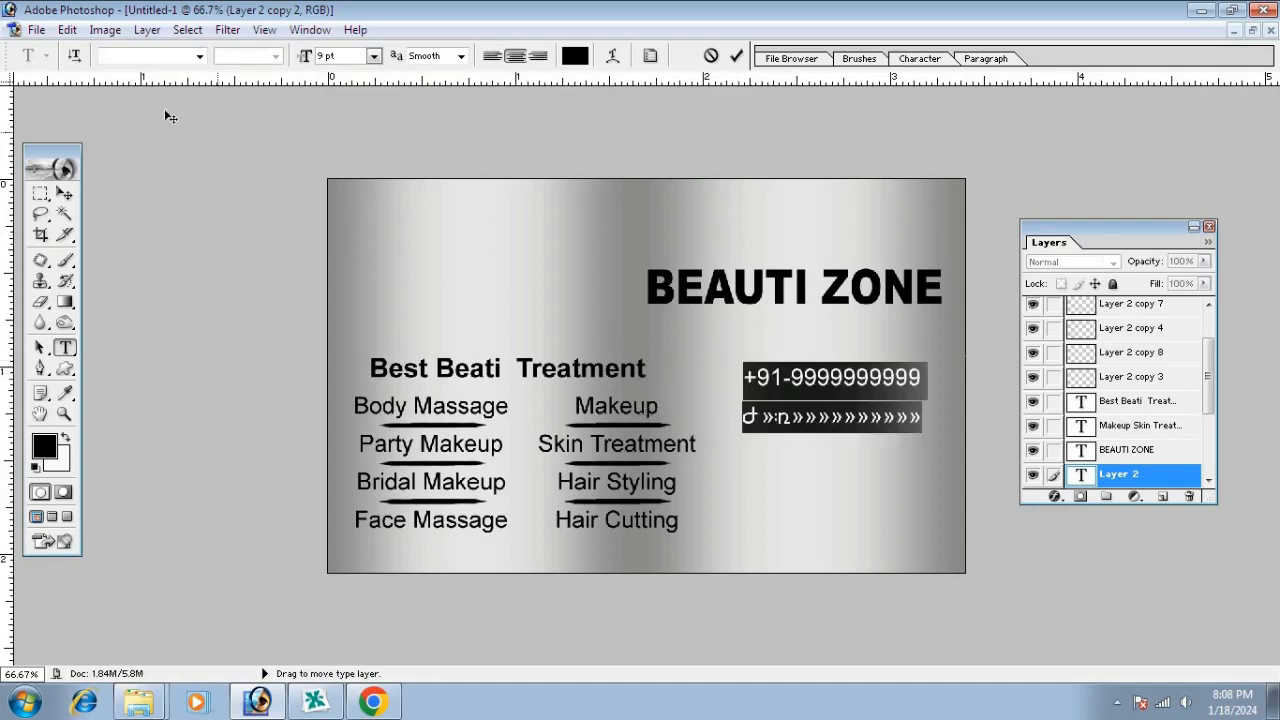
left_click(200, 56)
left_click(140, 73)
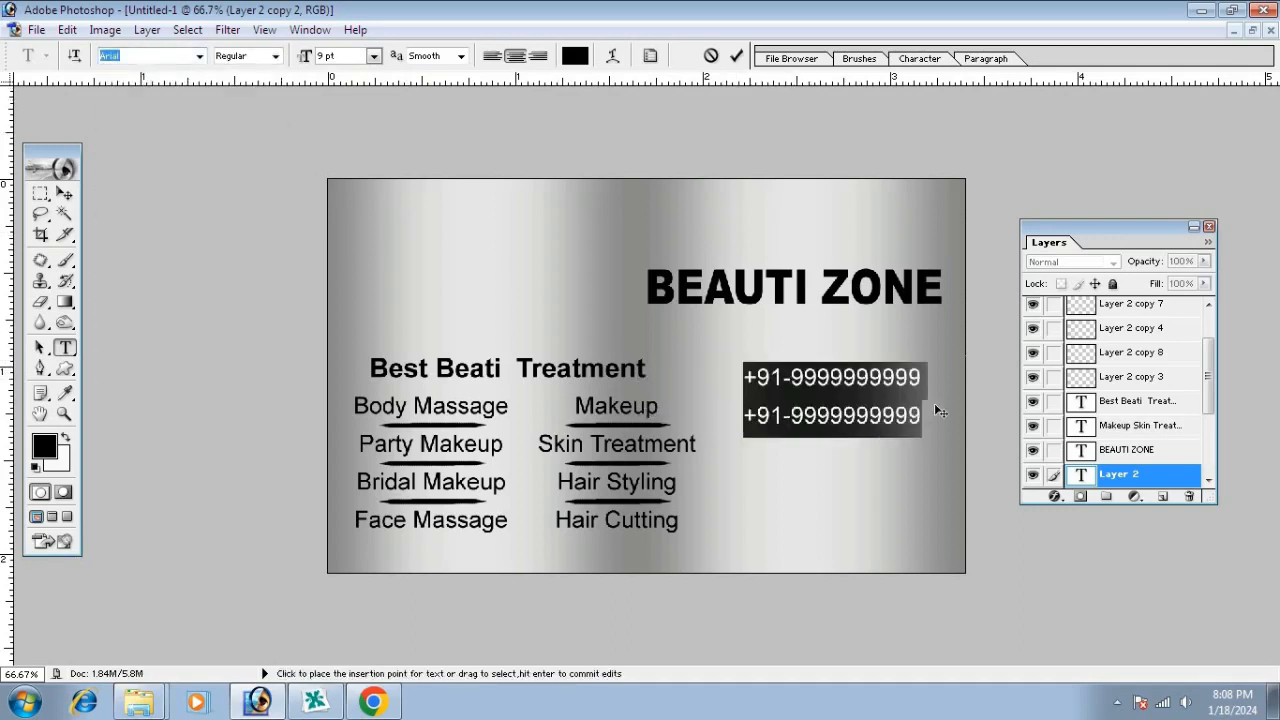
left_click(919, 58)
left_click(1068, 105)
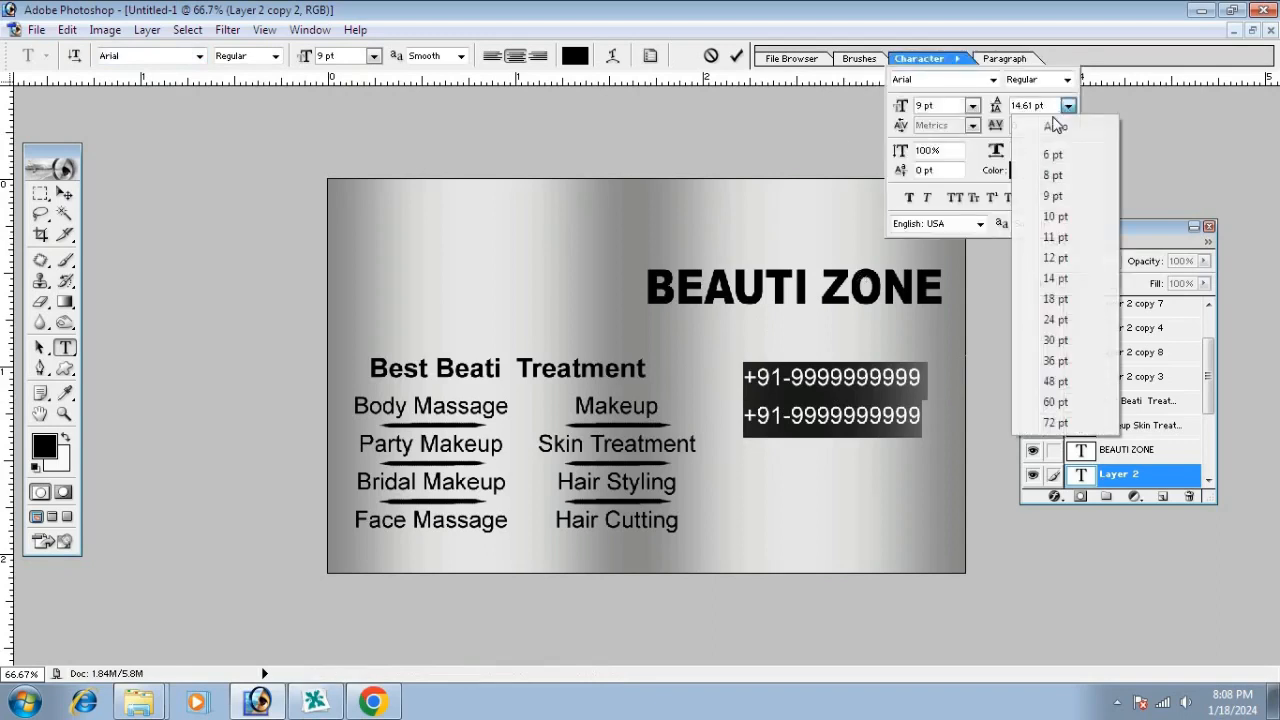
left_click(1040, 128)
mouse_move(844, 398)
left_mouse_down()
mouse_move(867, 398)
mouse_move(860, 379)
left_mouse_up()
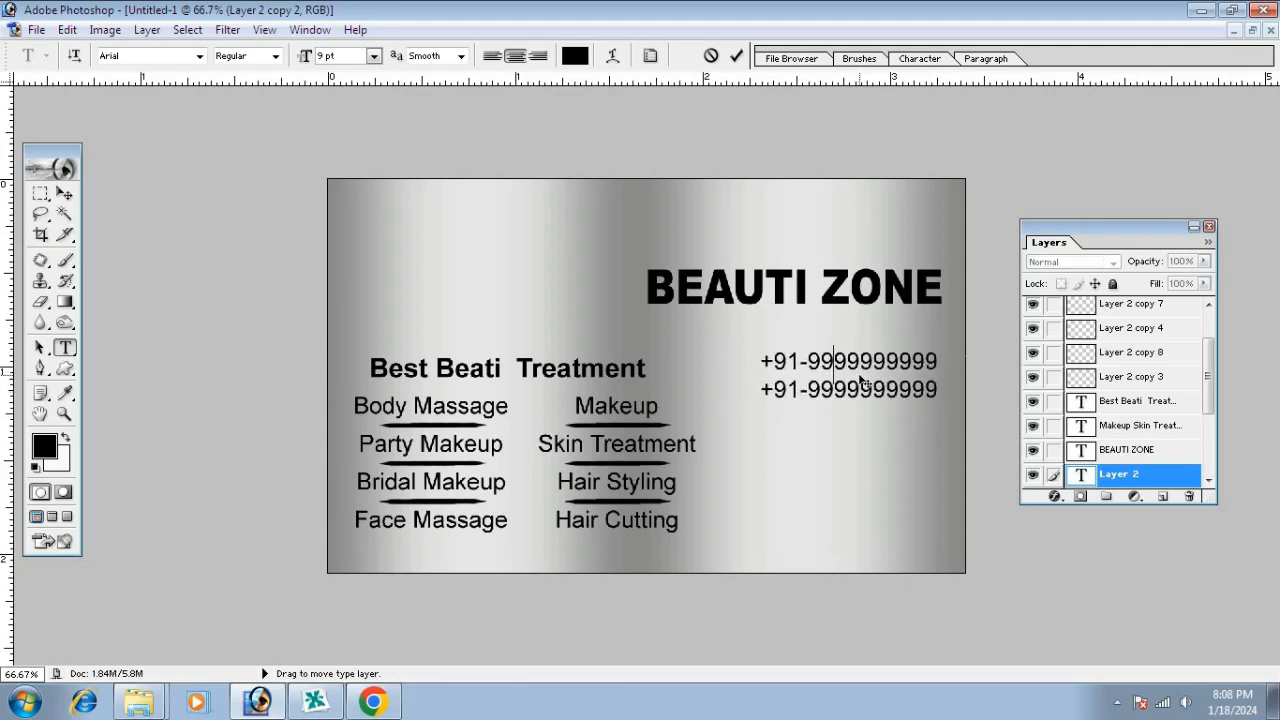
left_click(64, 193)
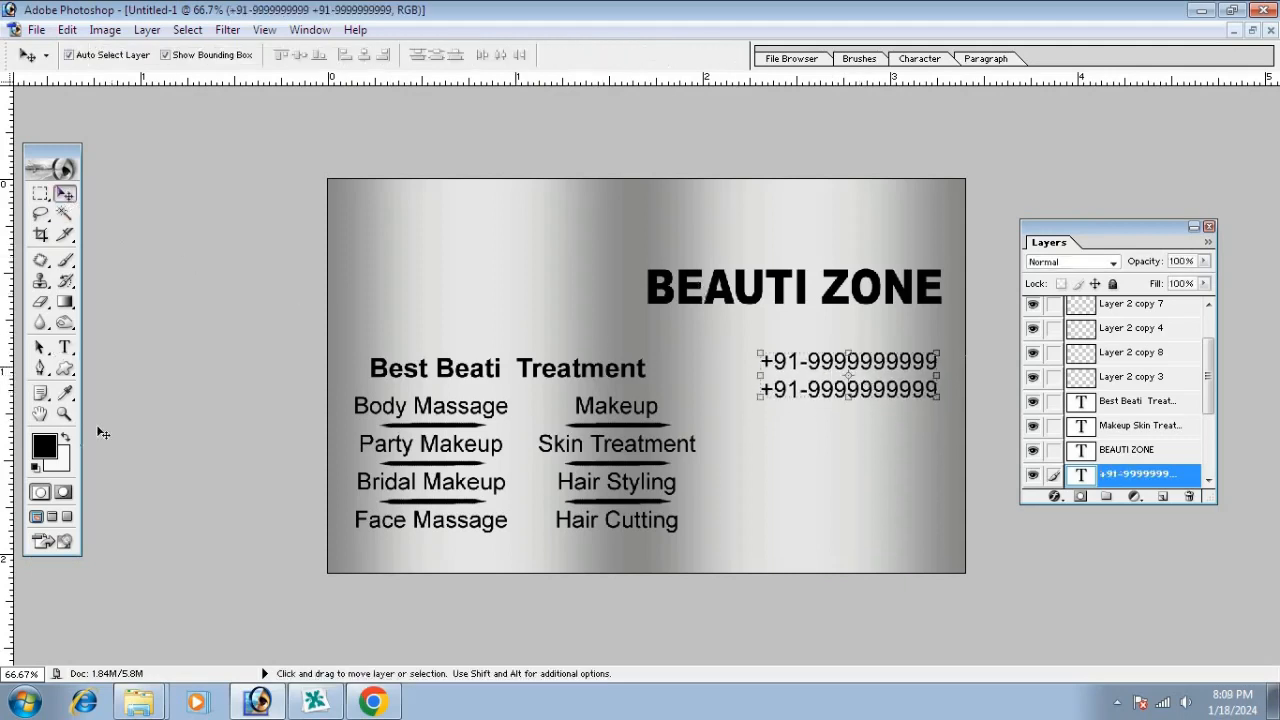
Duplicate the phone text downward, replace it with the business e-mail address, and fit it inside the edge
left_click_drag(812, 372, 813, 439)
left_click(65, 348)
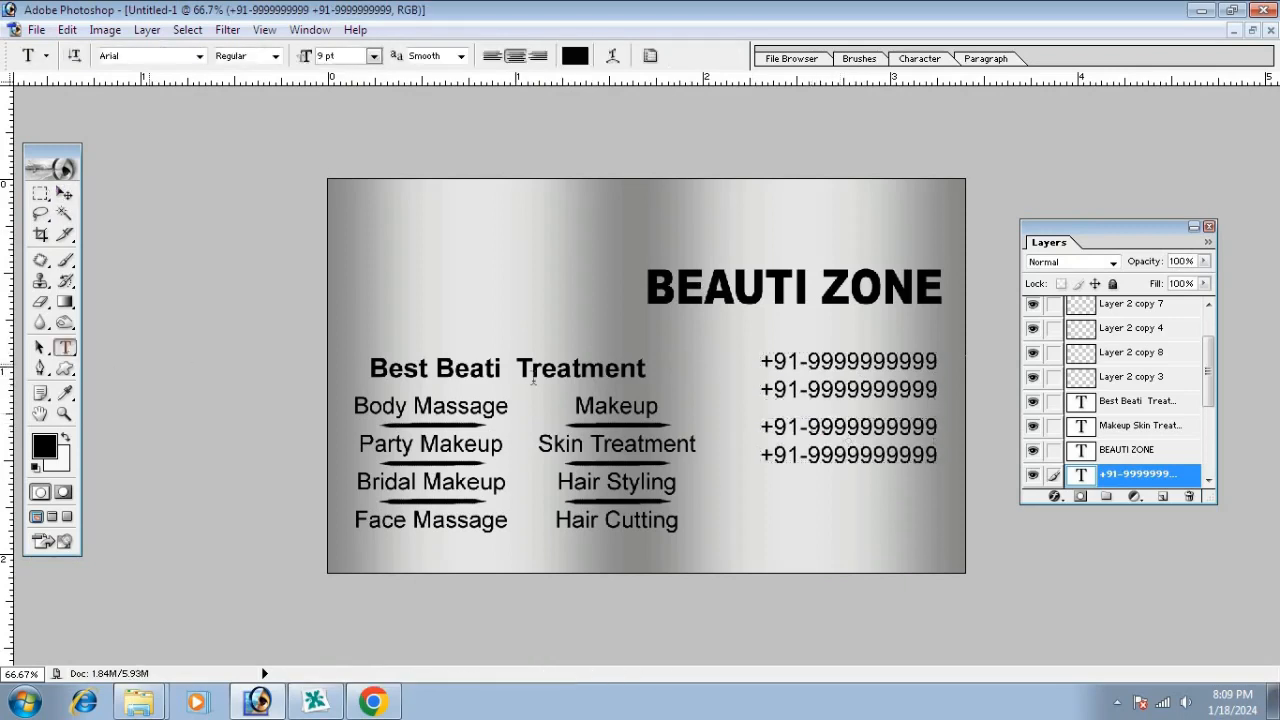
left_click(803, 430)
key("ctrl+a")
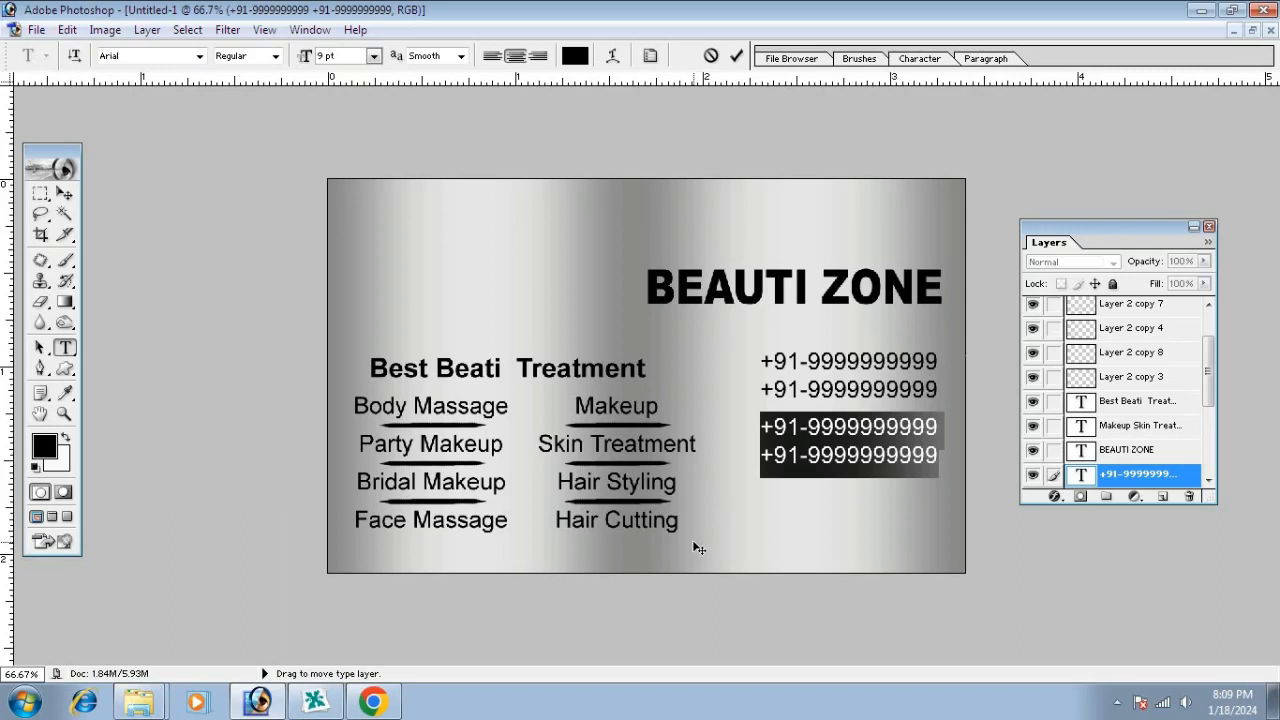
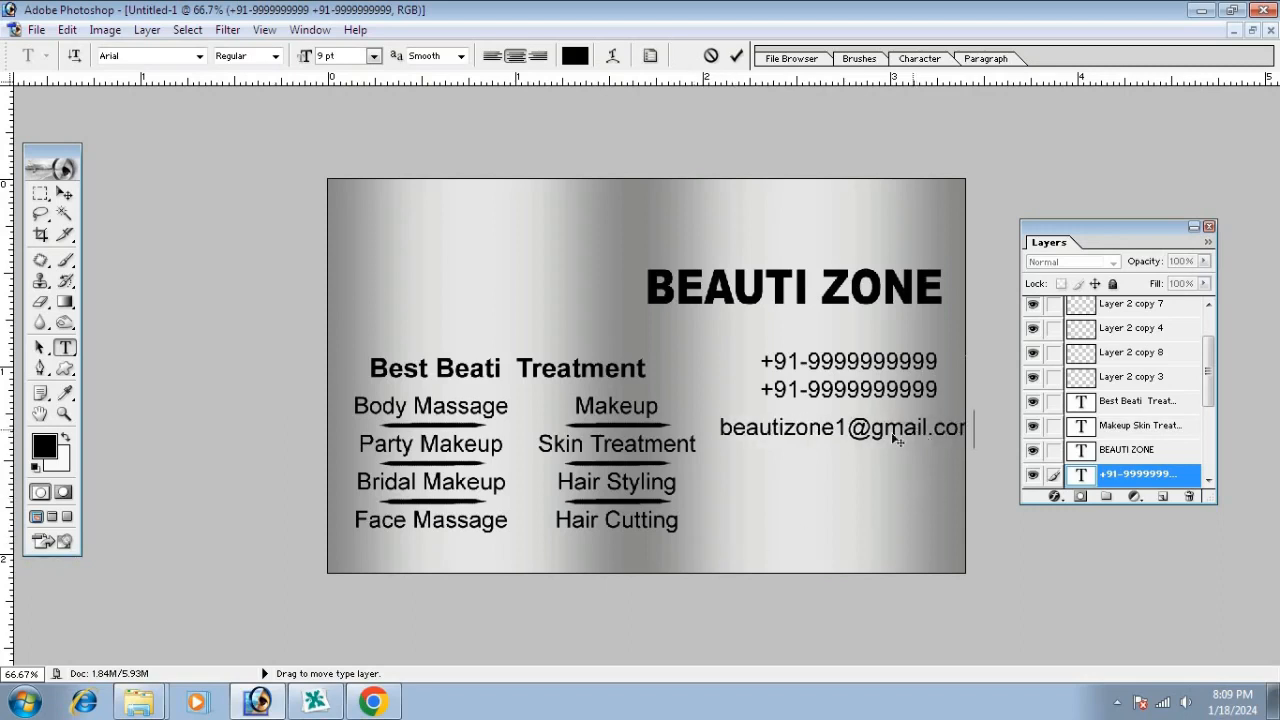
mouse_move(912, 432)
left_mouse_down()
mouse_move(880, 437)
mouse_move(900, 440)
left_mouse_up()
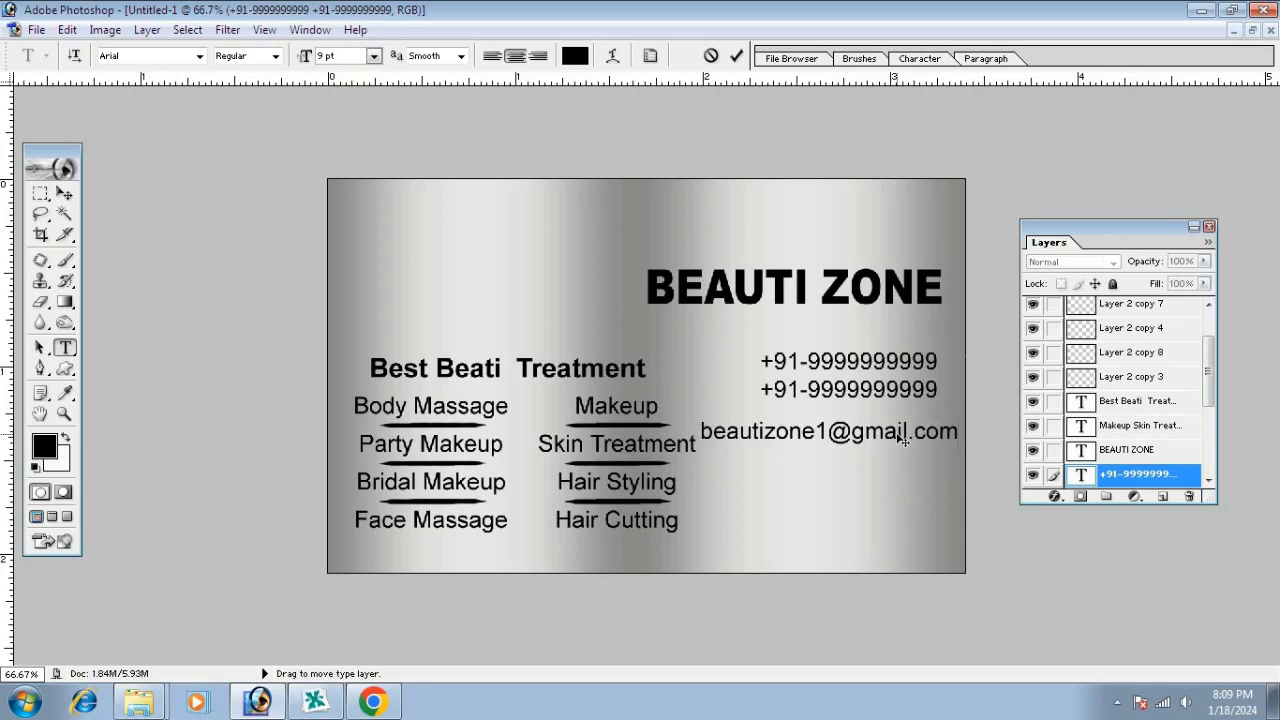
left_click(64, 193)
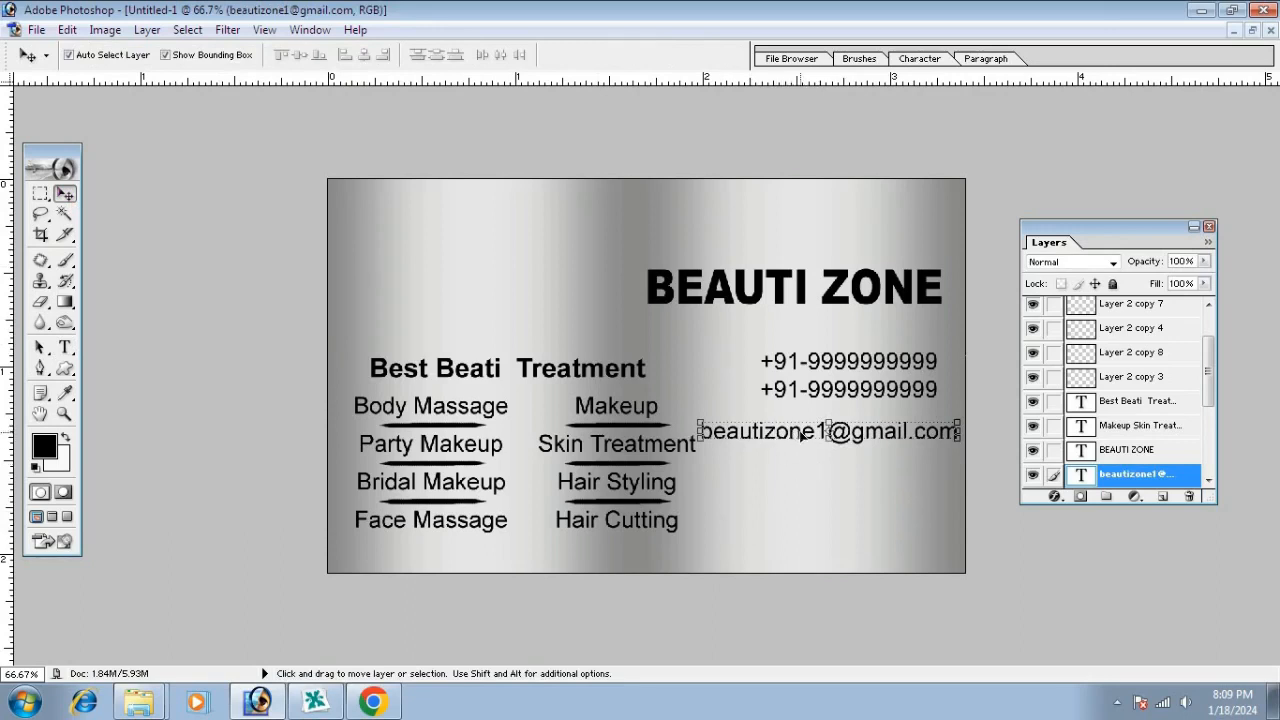
Lower the e-mail line, then turn a phone-text copy into the shop's address line near the bottom
left_click_drag(800, 433, 800, 467)
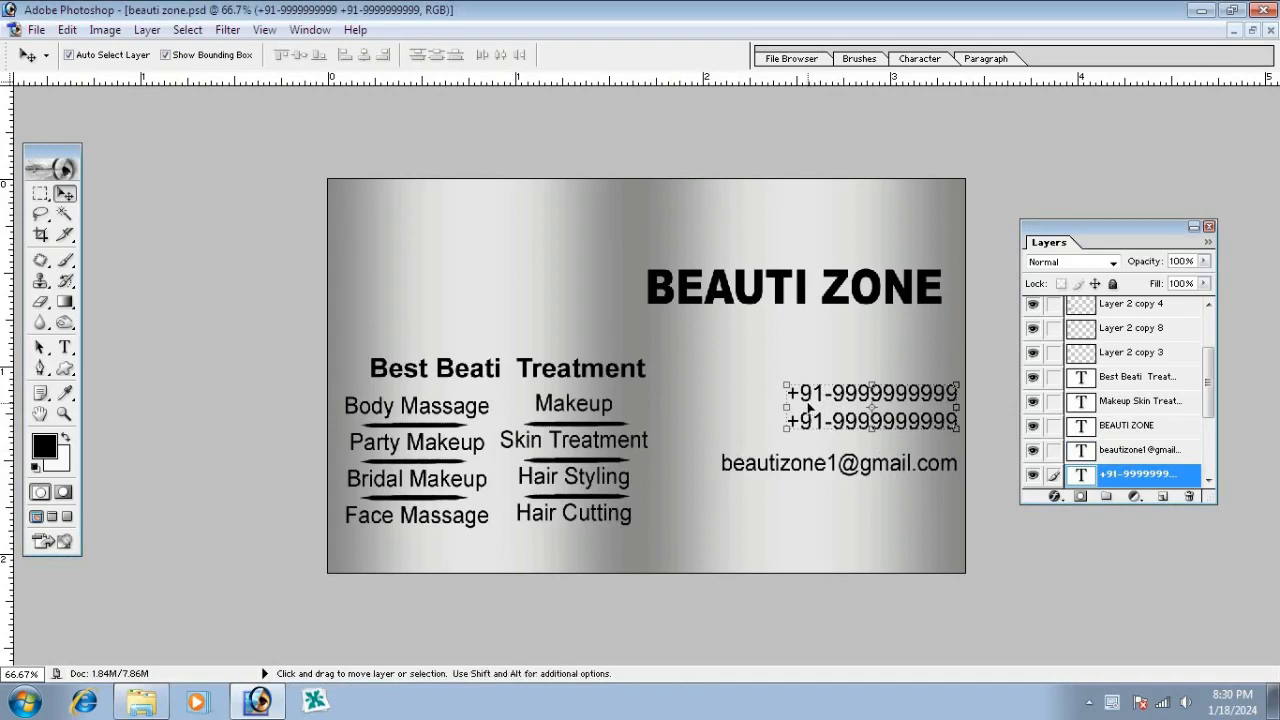
left_click_drag(812, 395, 706, 527)
left_click(64, 347)
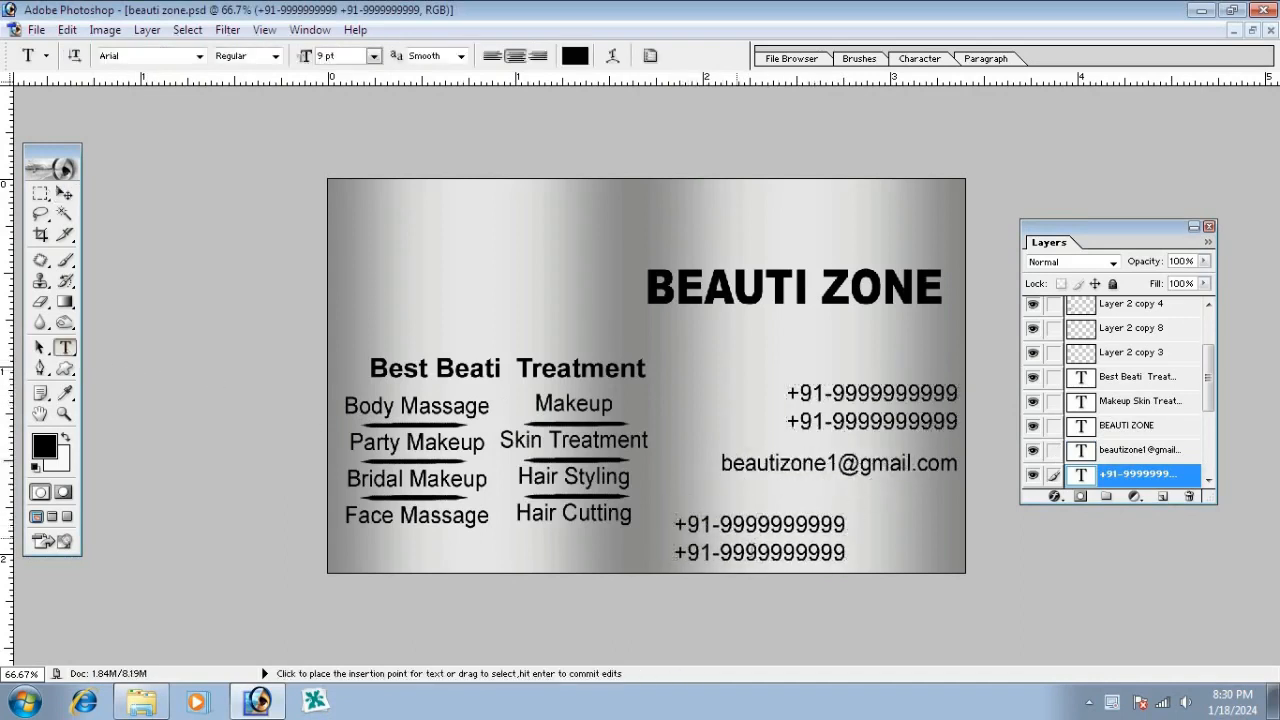
left_click(781, 525)
key("ctrl+a")
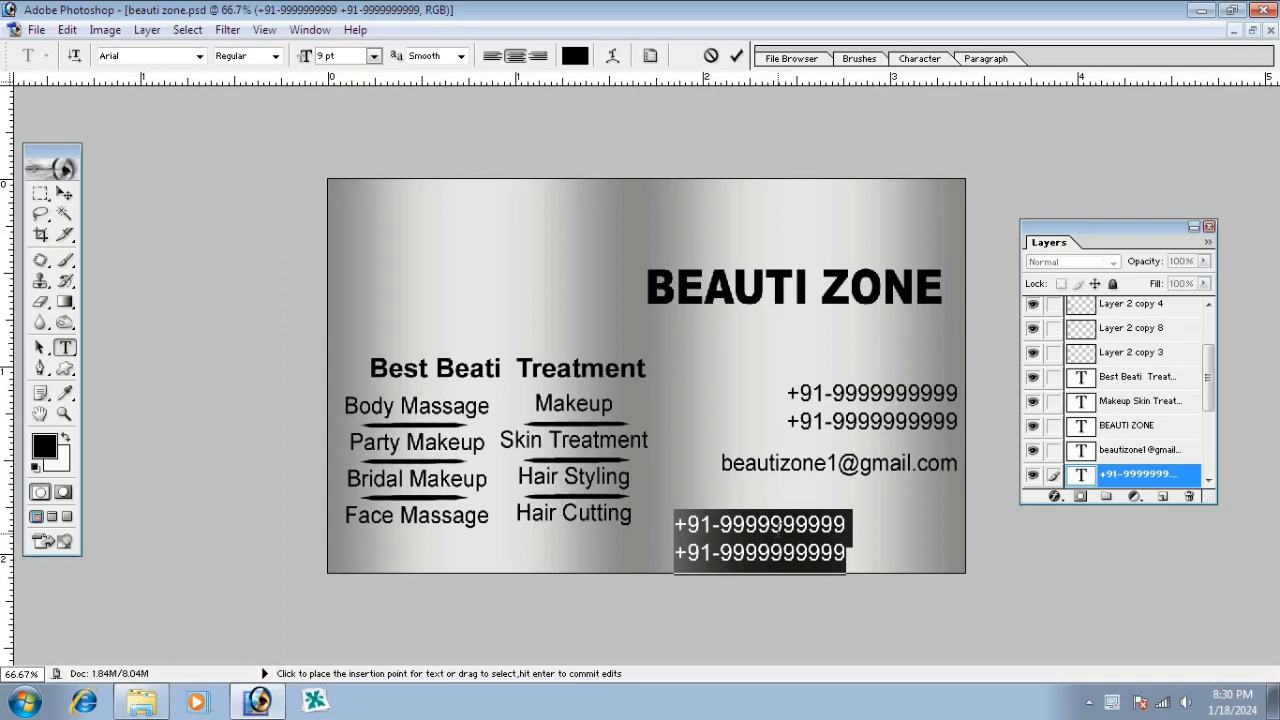
type("Pasc")
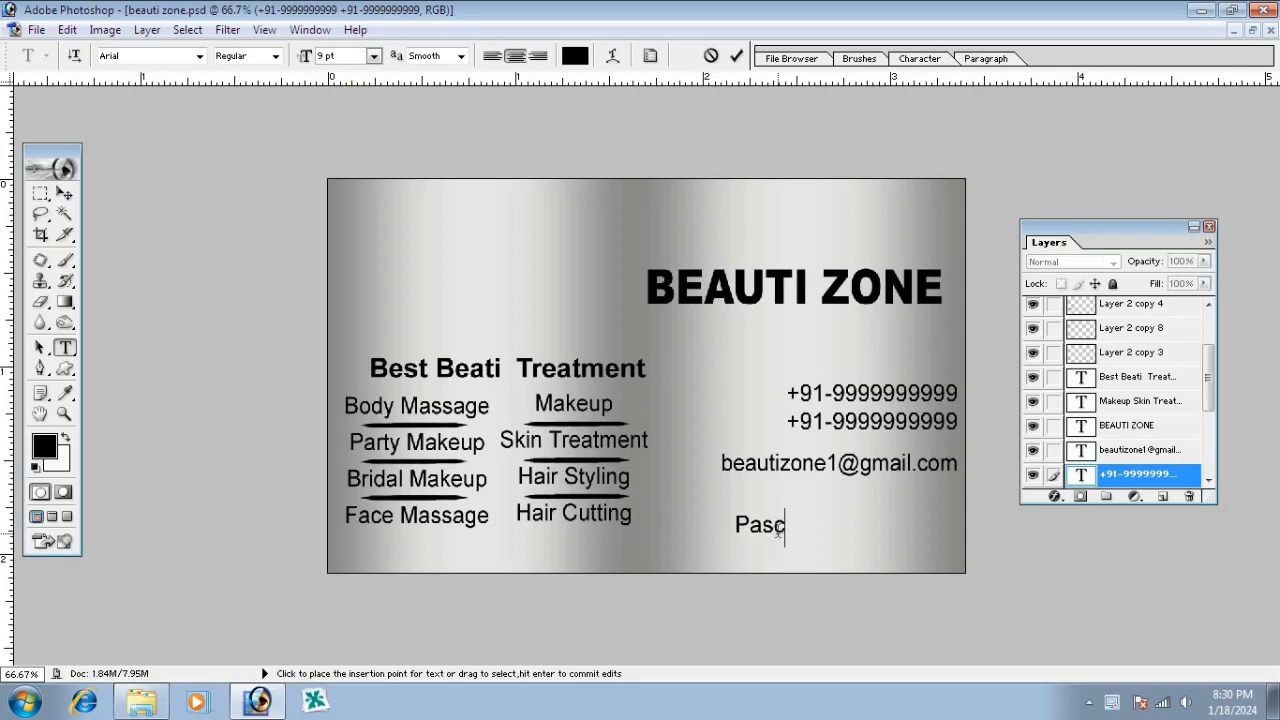
type("him me")
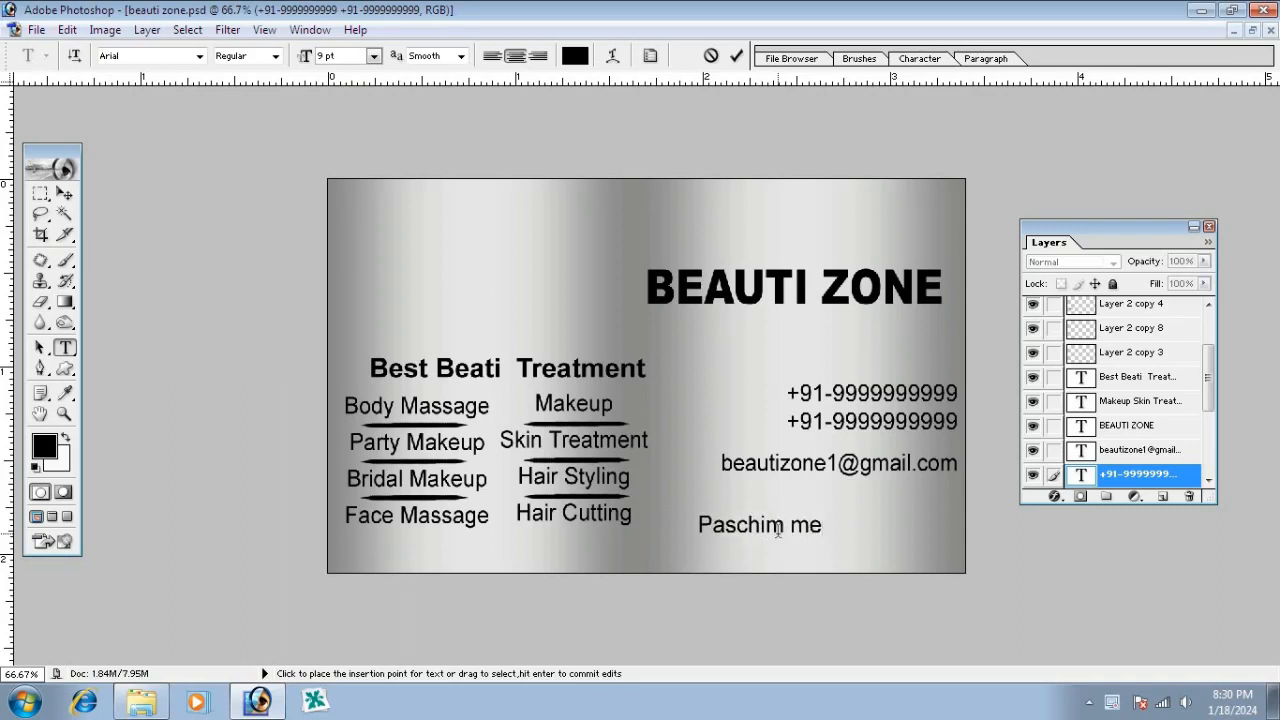
key("BackSpace")
key("BackSpace")
type("Medi")
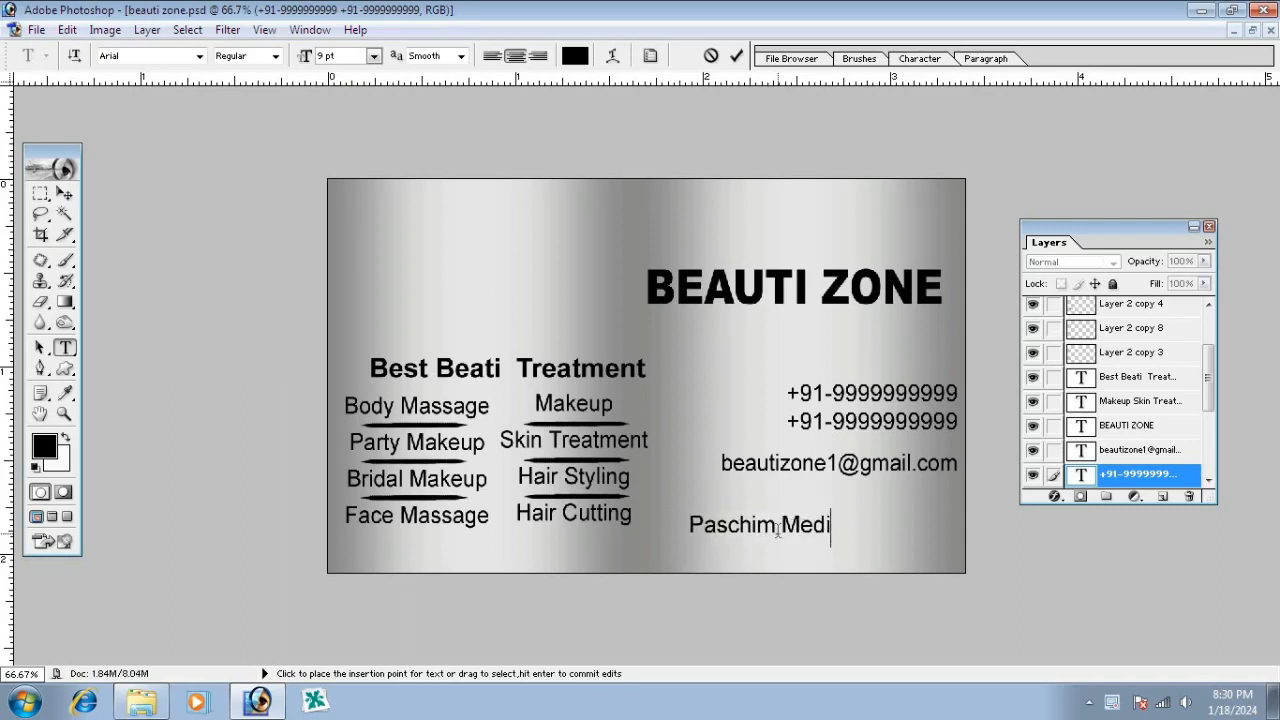
type("nipur")
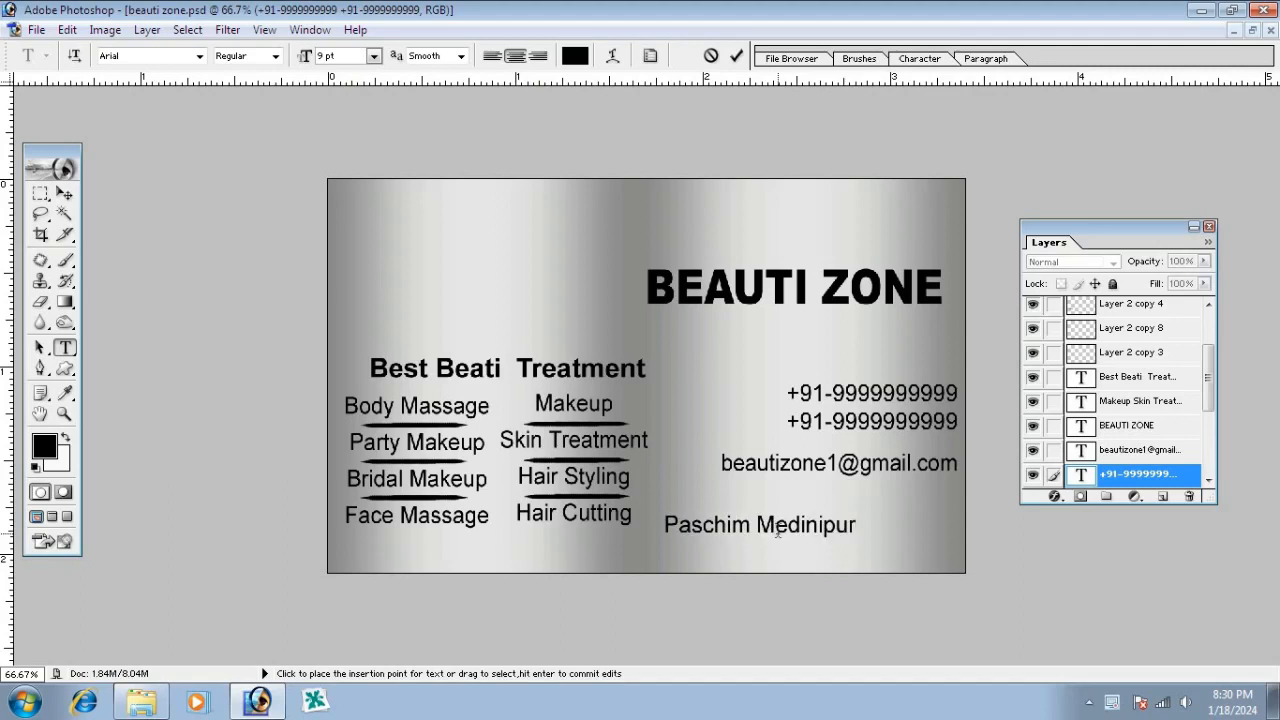
left_click_drag(812, 534, 723, 565)
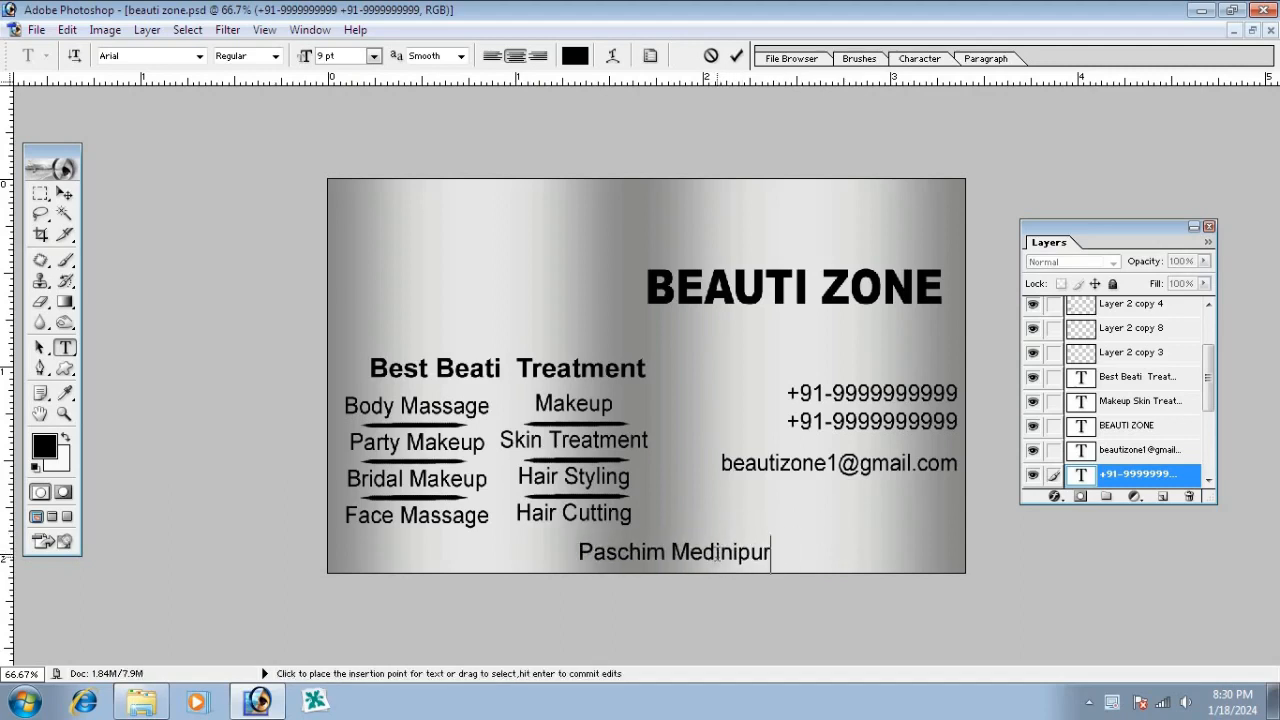
type("Medinipur")
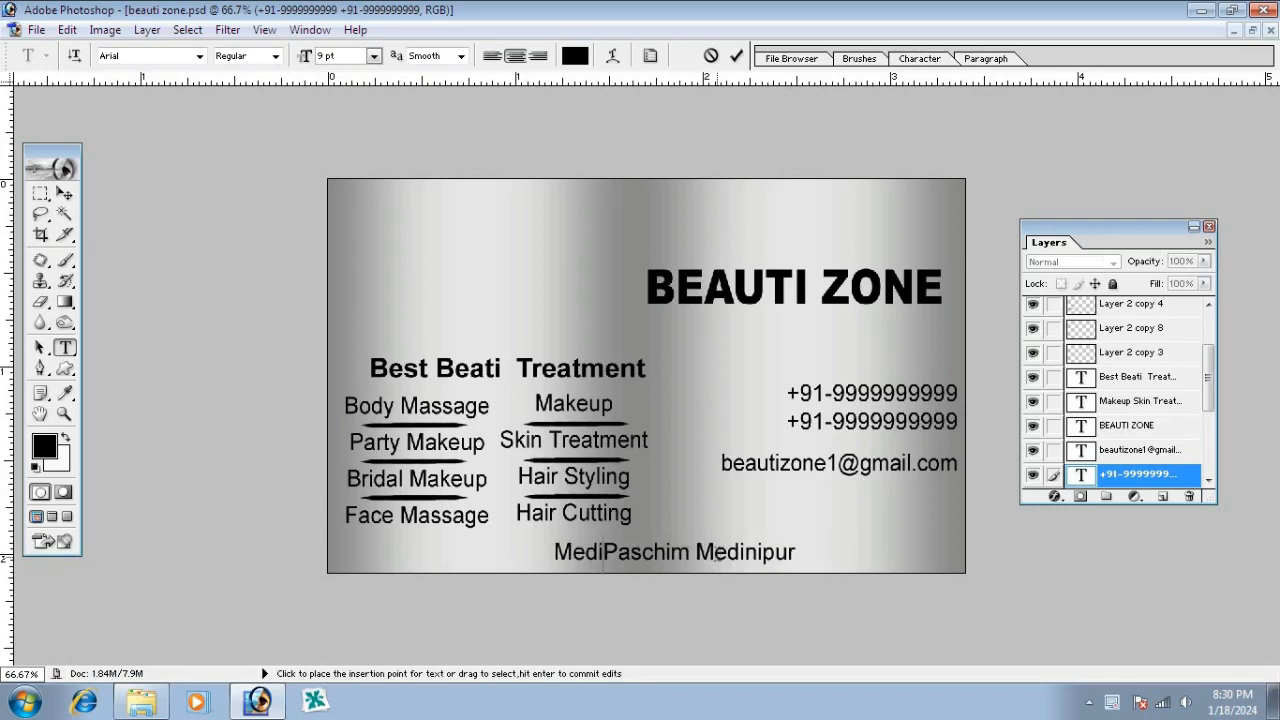
type(",")
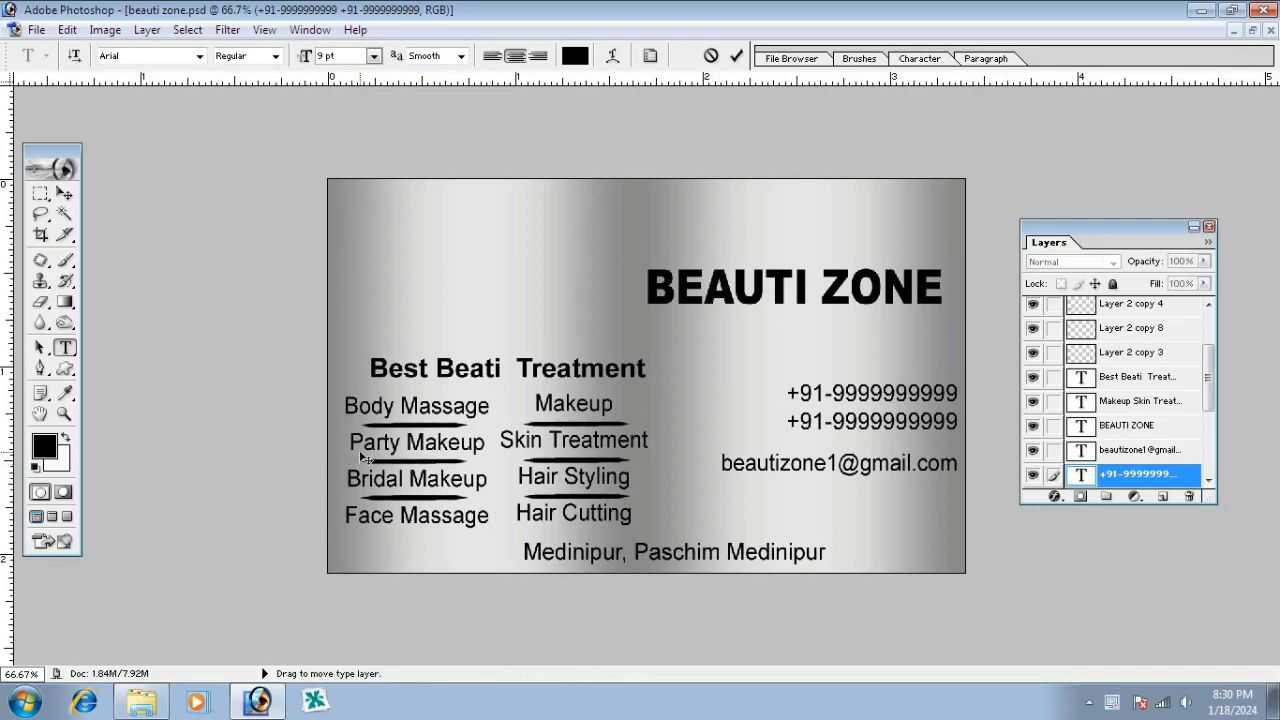
Link the address layer to Background and centre it horizontally on the card
left_click(64, 193)
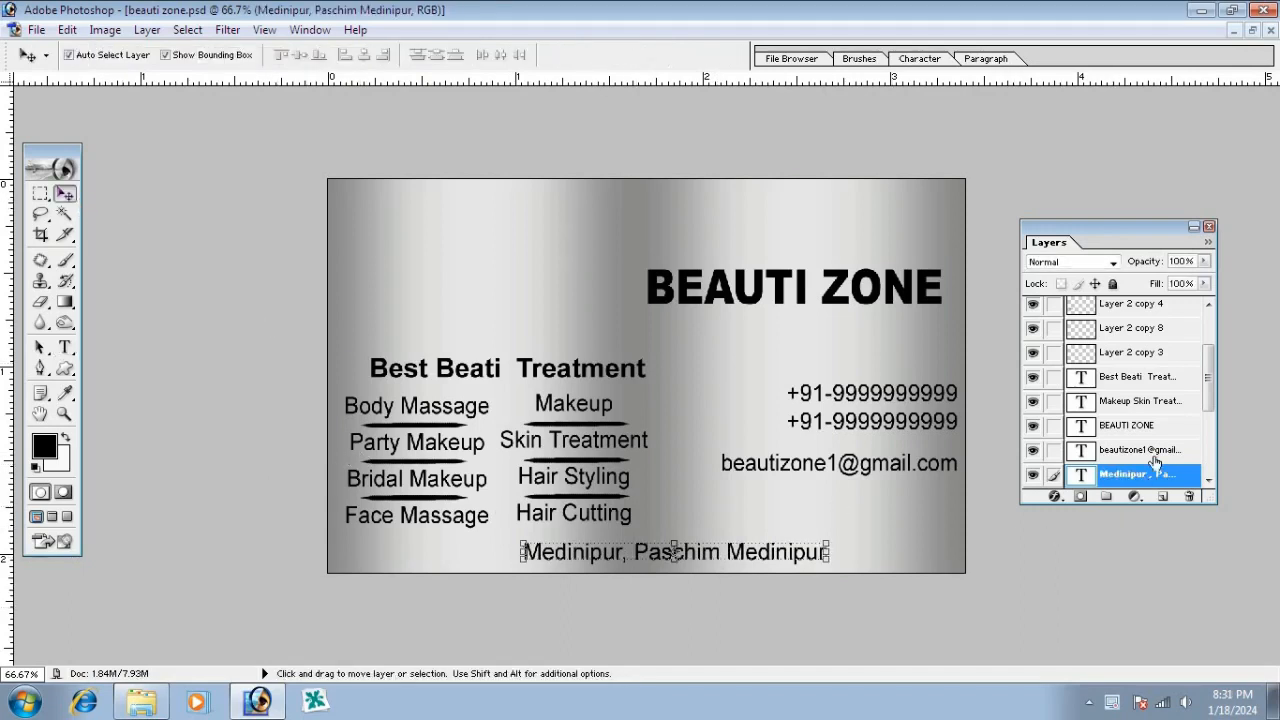
left_click_drag(1208, 390, 1209, 480)
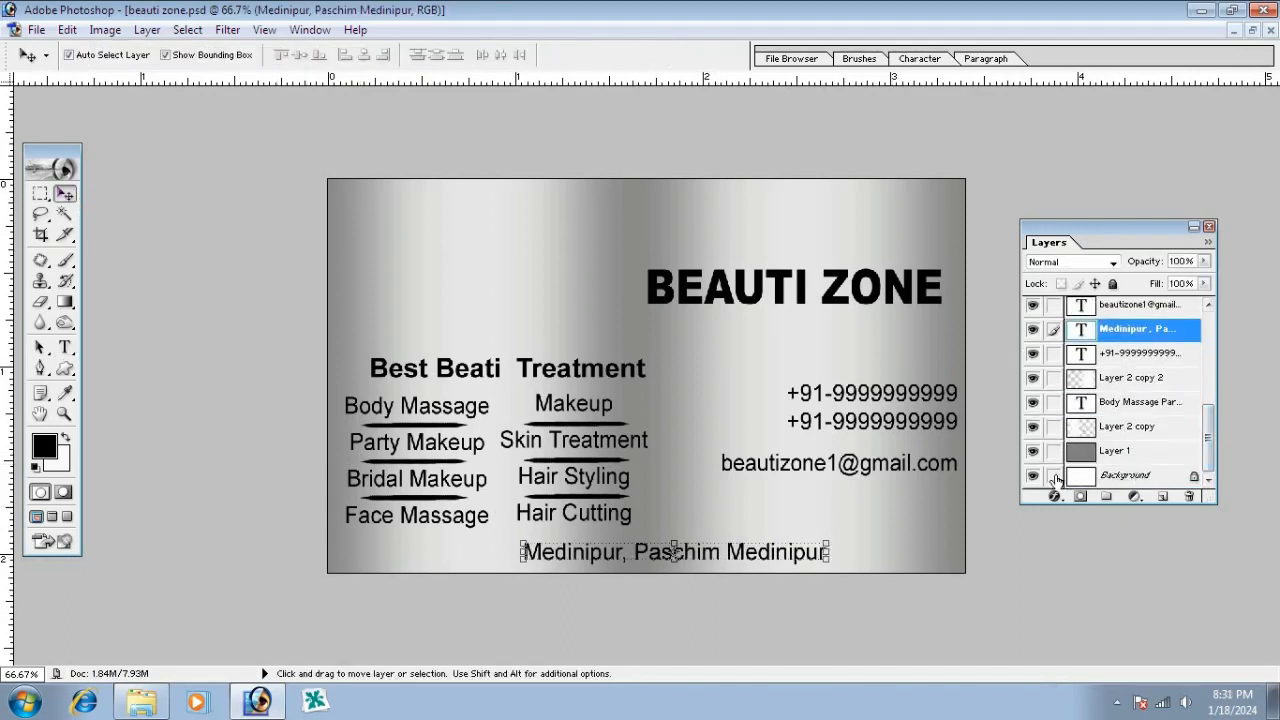
left_click(1055, 476)
left_click(1125, 476)
left_click(363, 54)
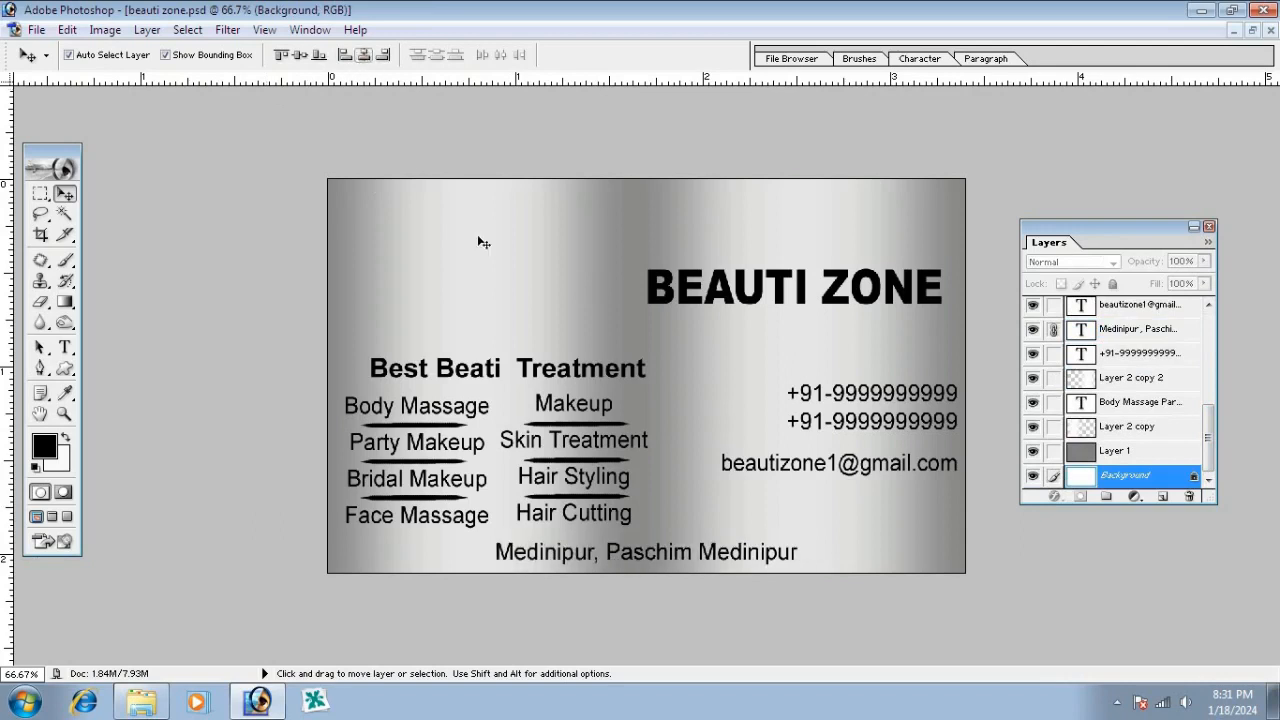
left_click(614, 556)
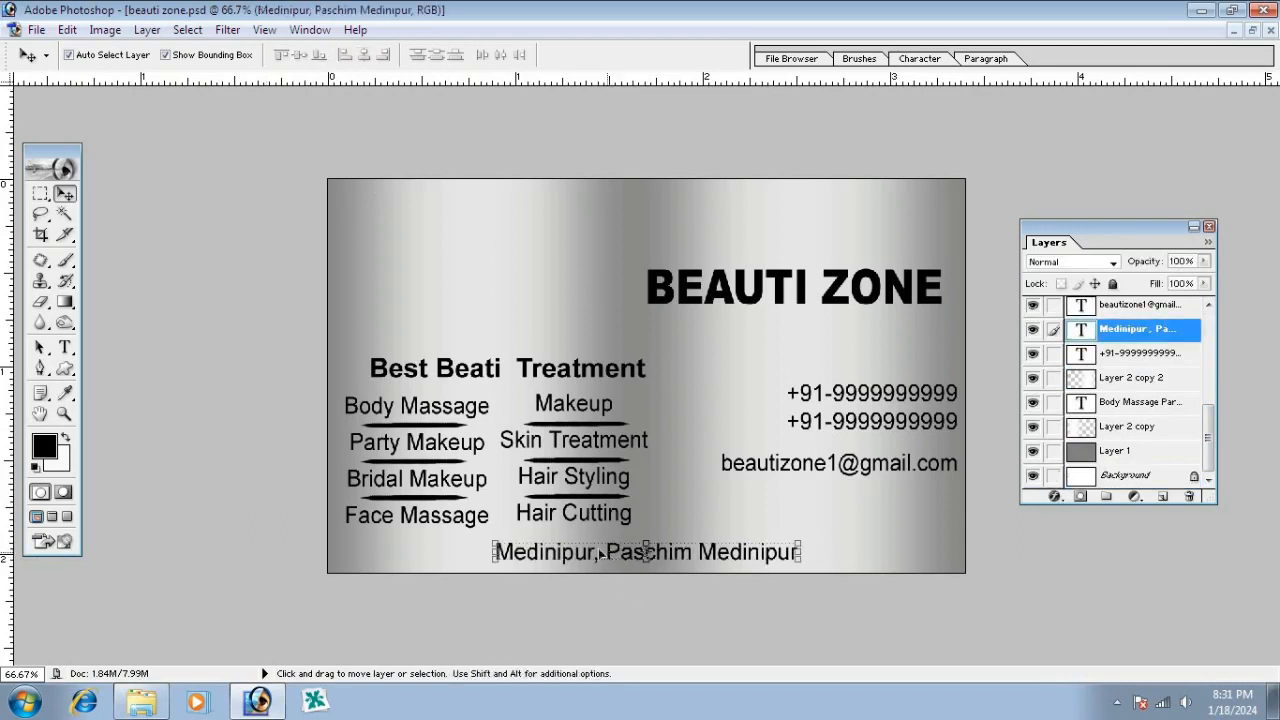
left_click(40, 193)
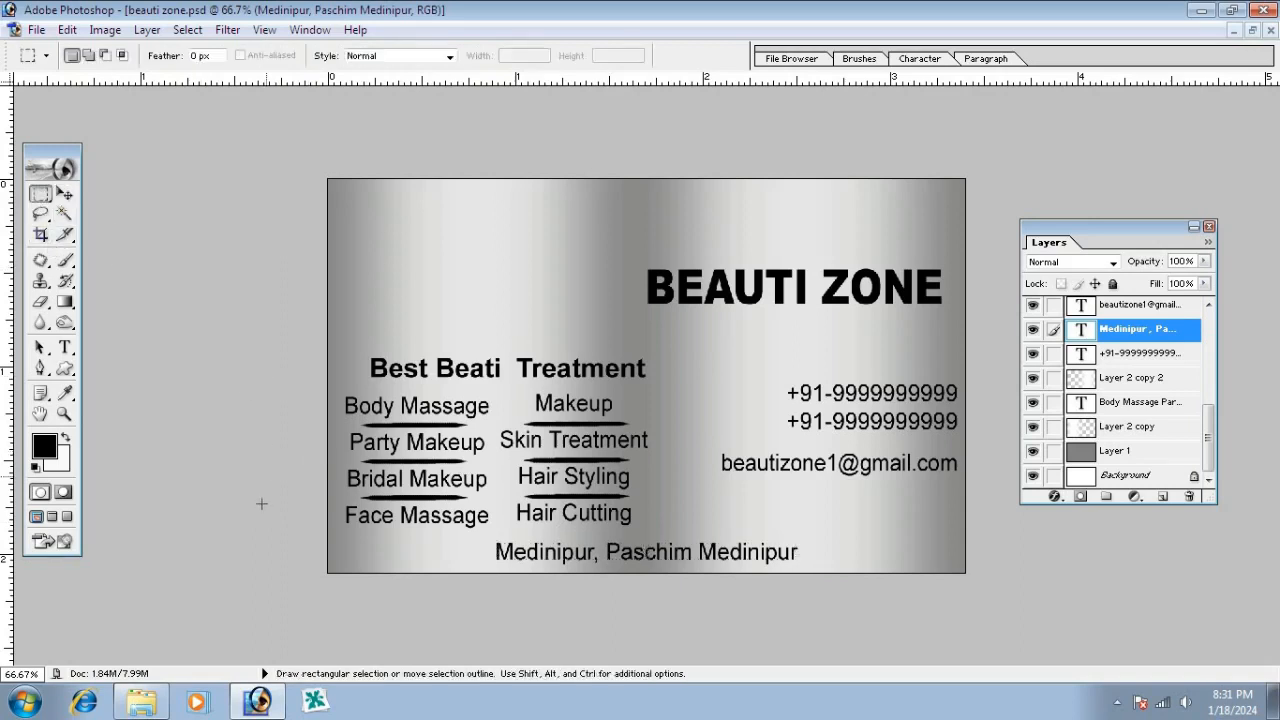
Fill a full-width strip above the address with black on a new layer, halve its thickness, nudge it up
left_click_drag(340, 540, 1062, 522)
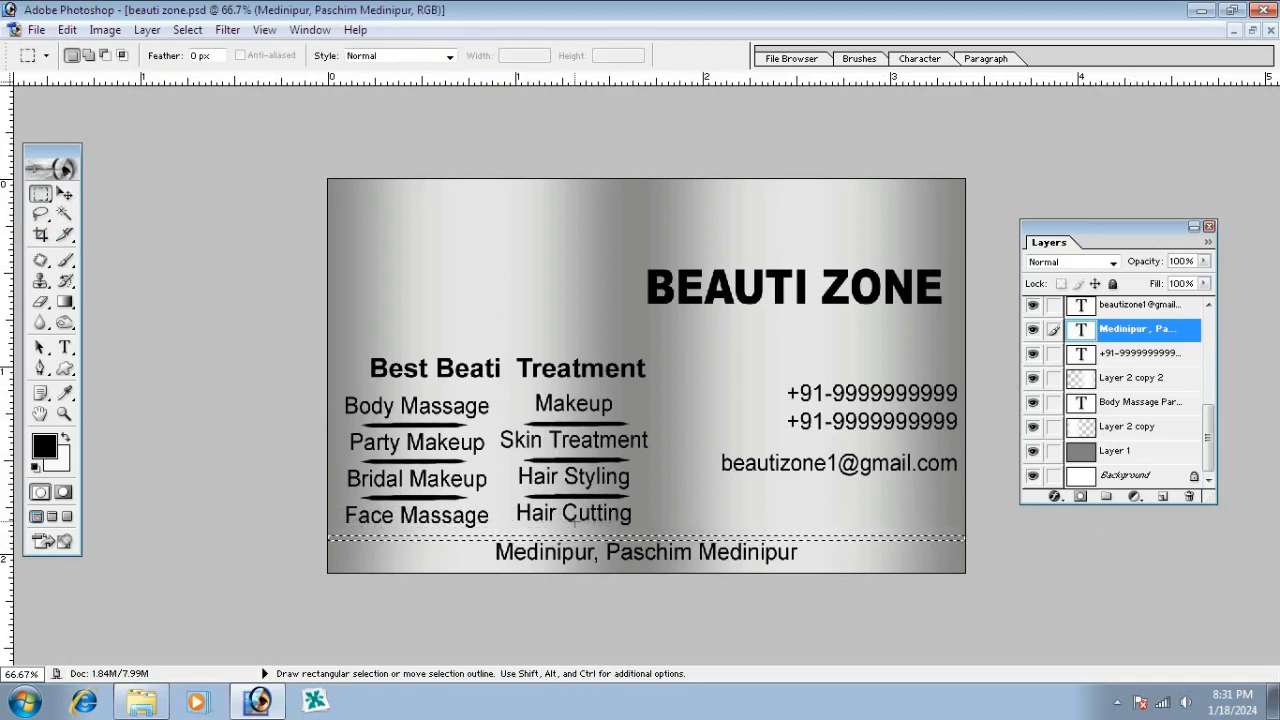
left_click(1163, 497)
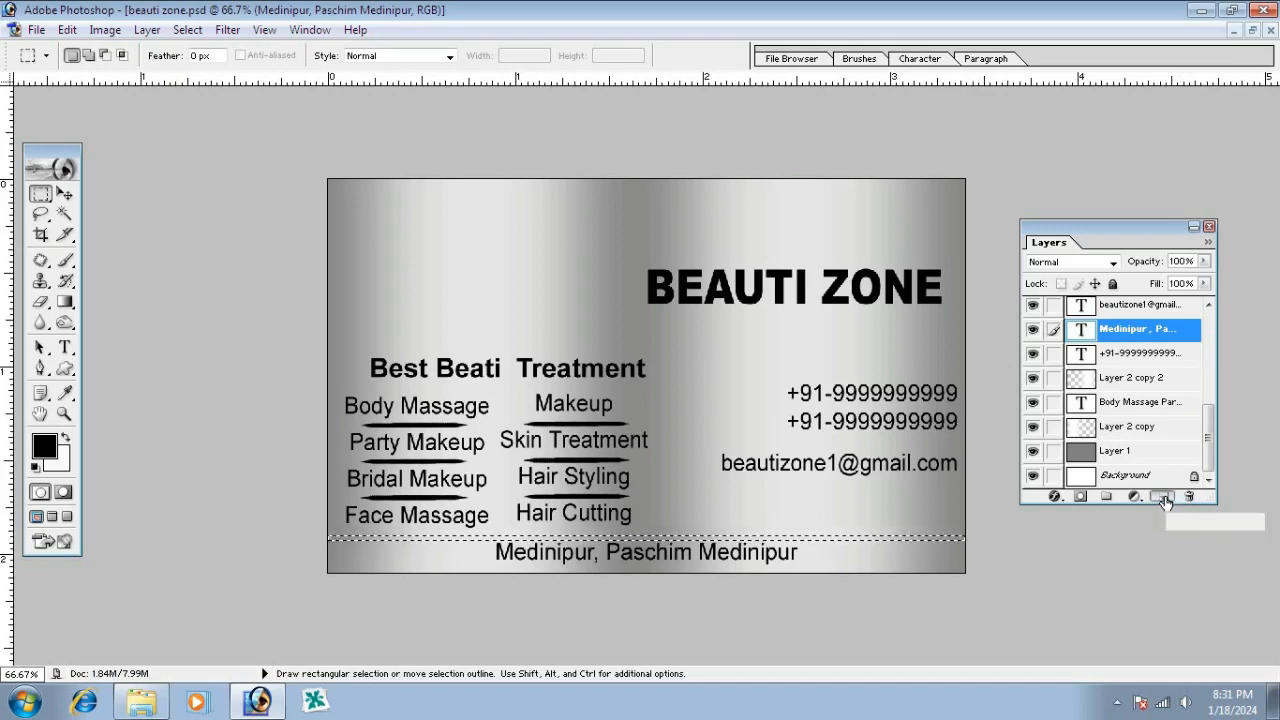
key("alt")
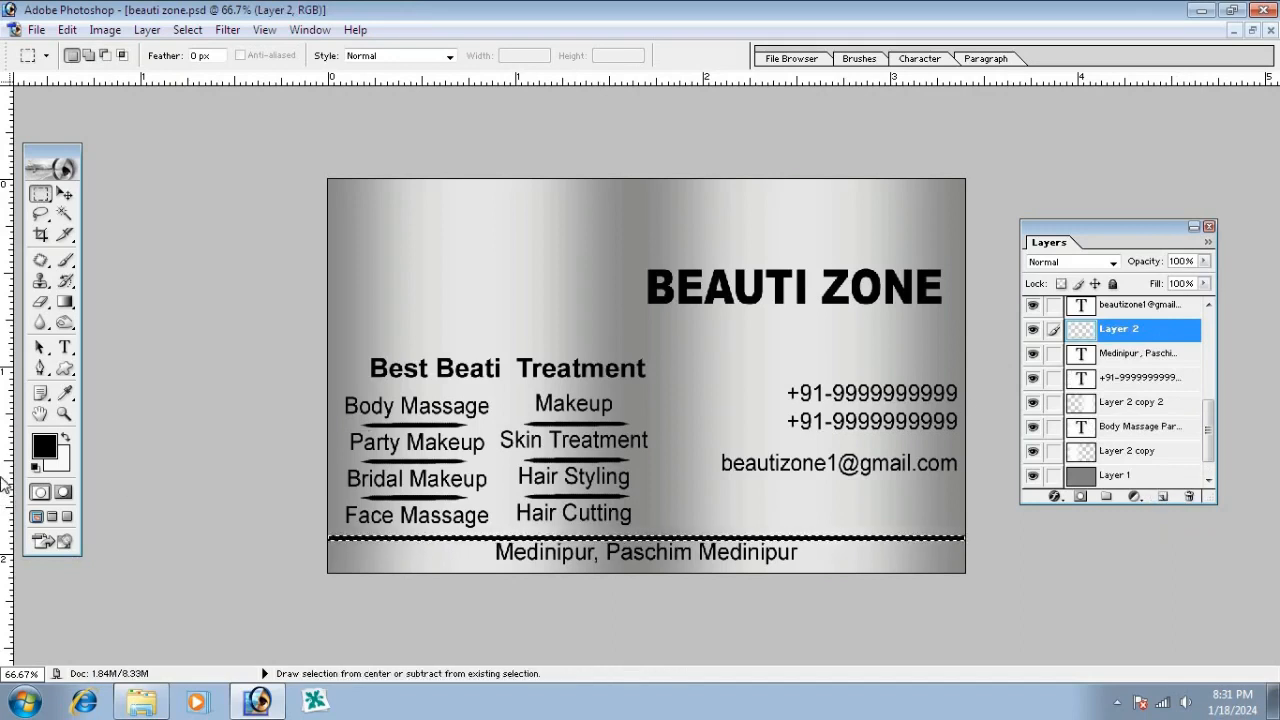
key("v")
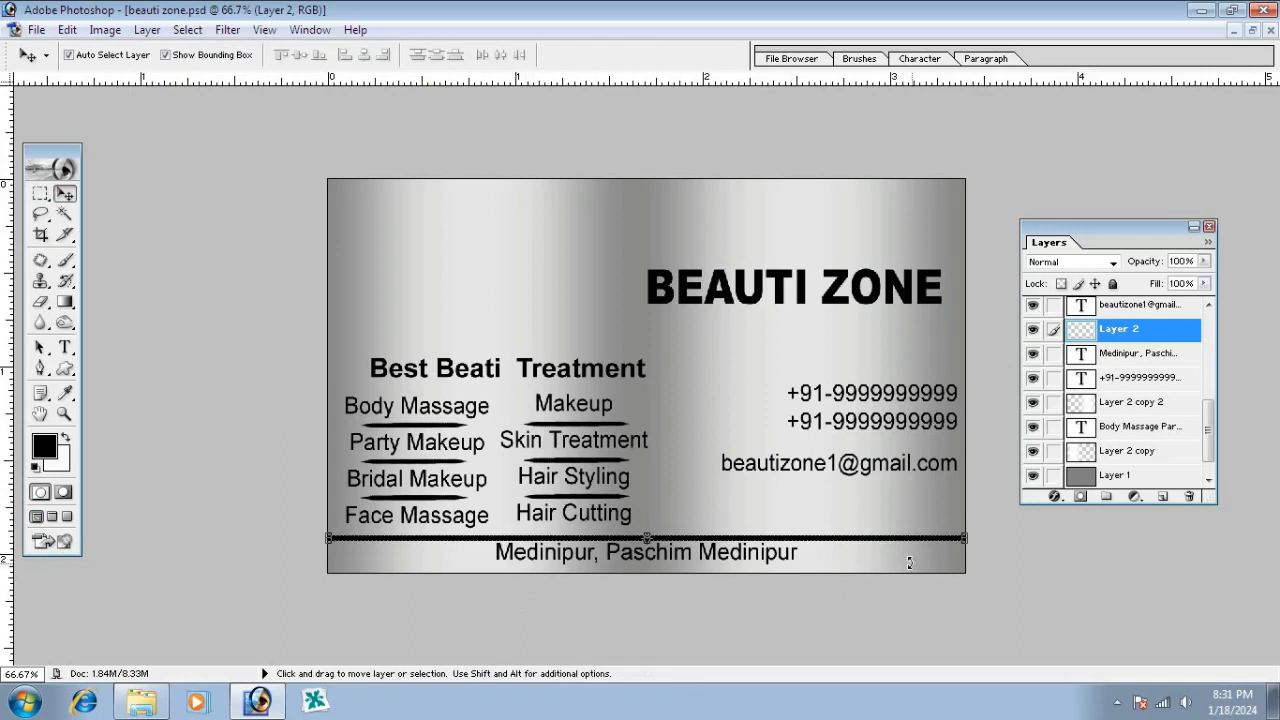
left_click_drag(906, 545, 903, 545)
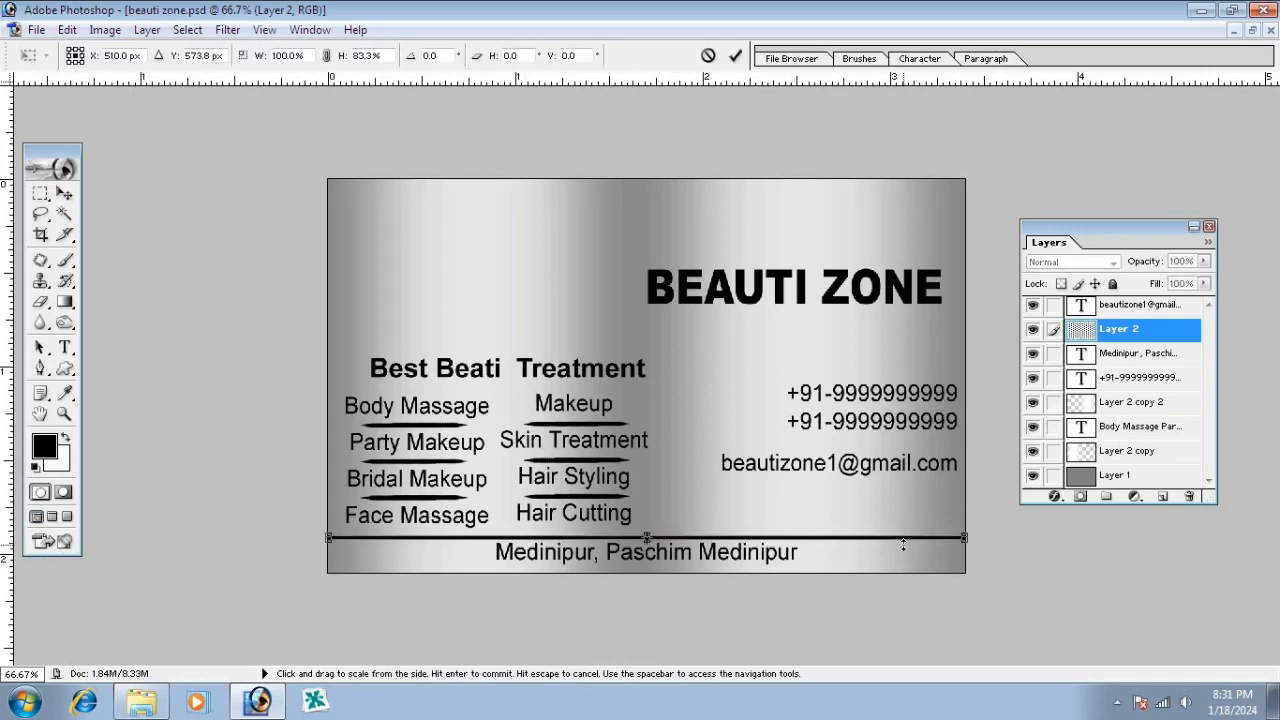
key("Return")
key("Up")
key("Up")
key("Up")
key("Up")
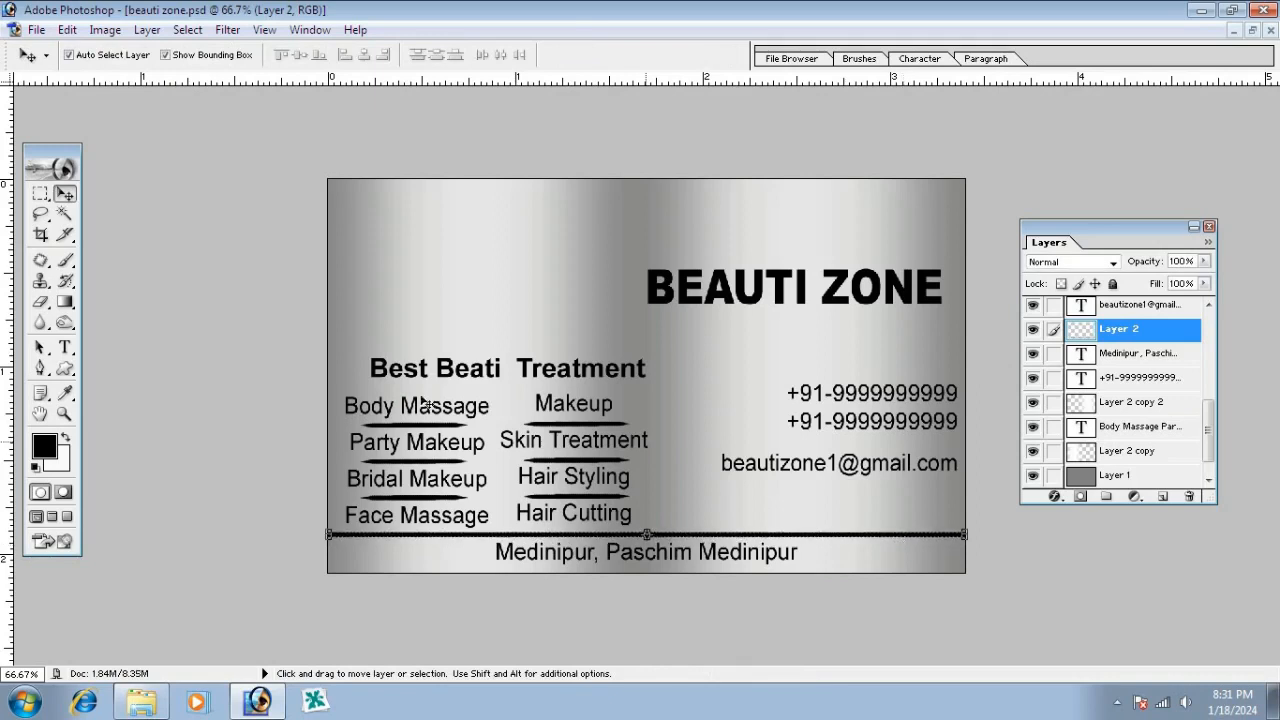
left_click(492, 371)
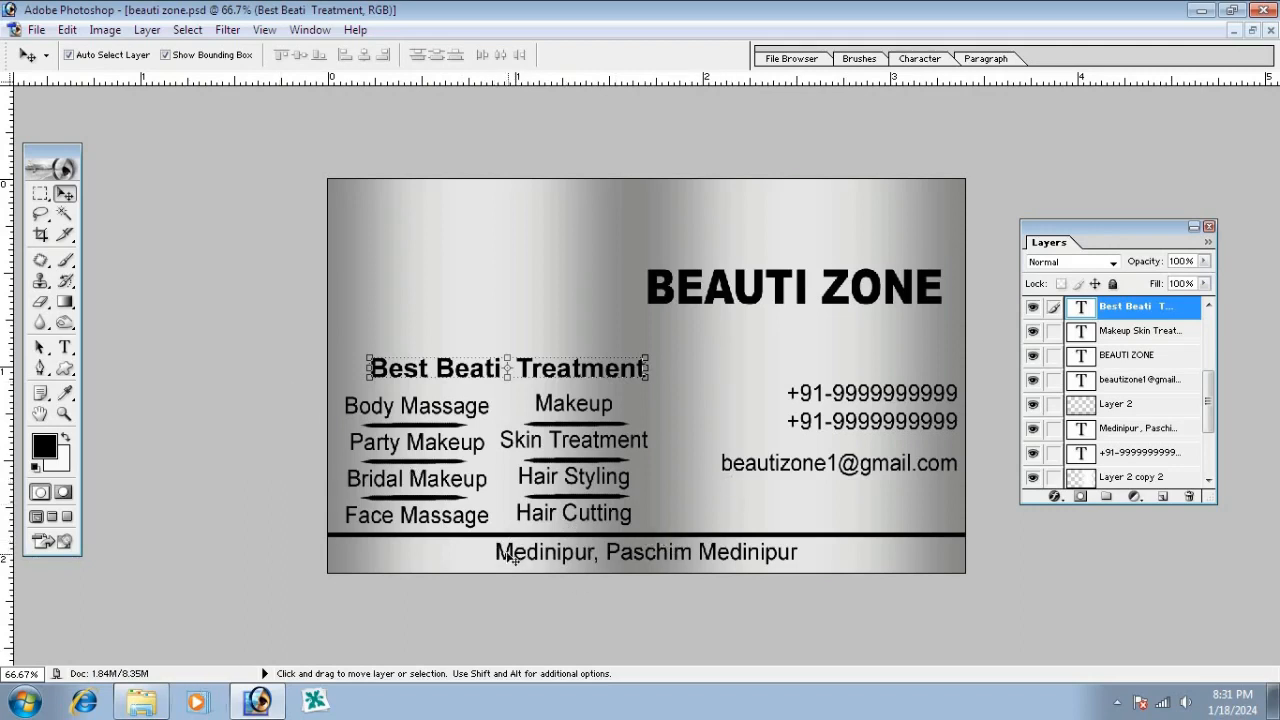
Open the Call Logo copy and Location copy icon files from the parlour folder in Photoshop
mouse_move(155, 703)
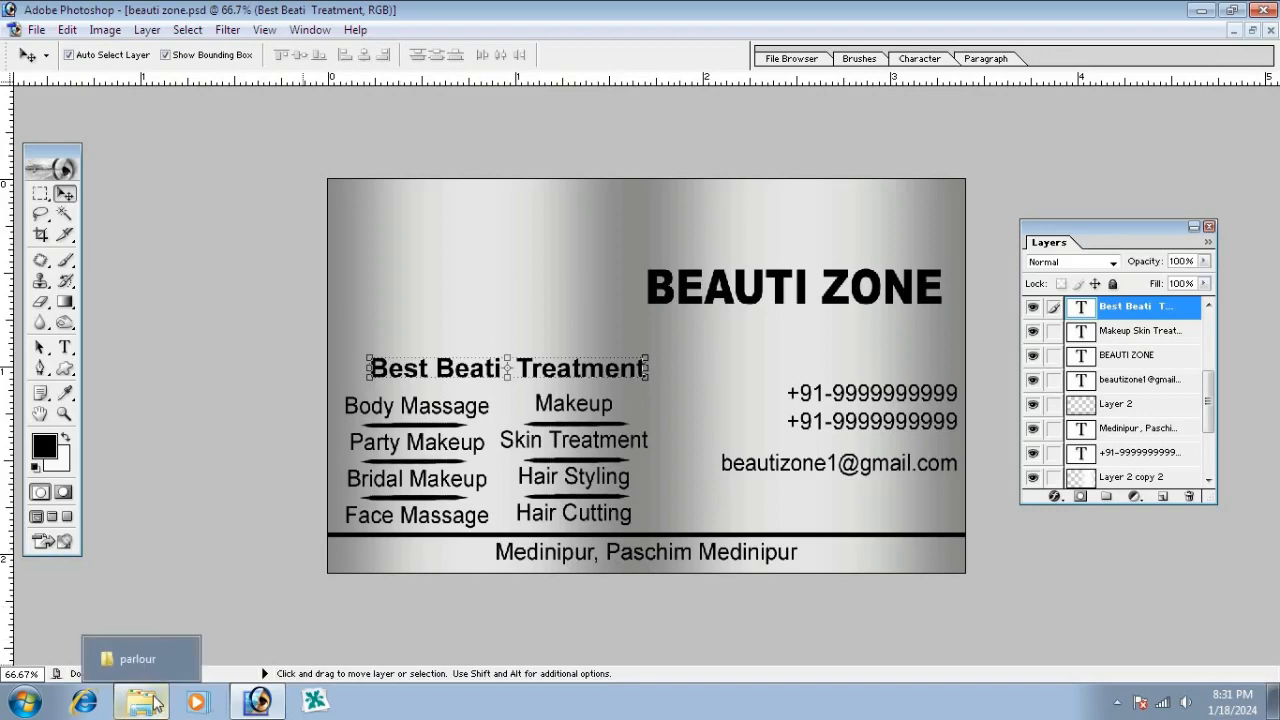
left_click(140, 659)
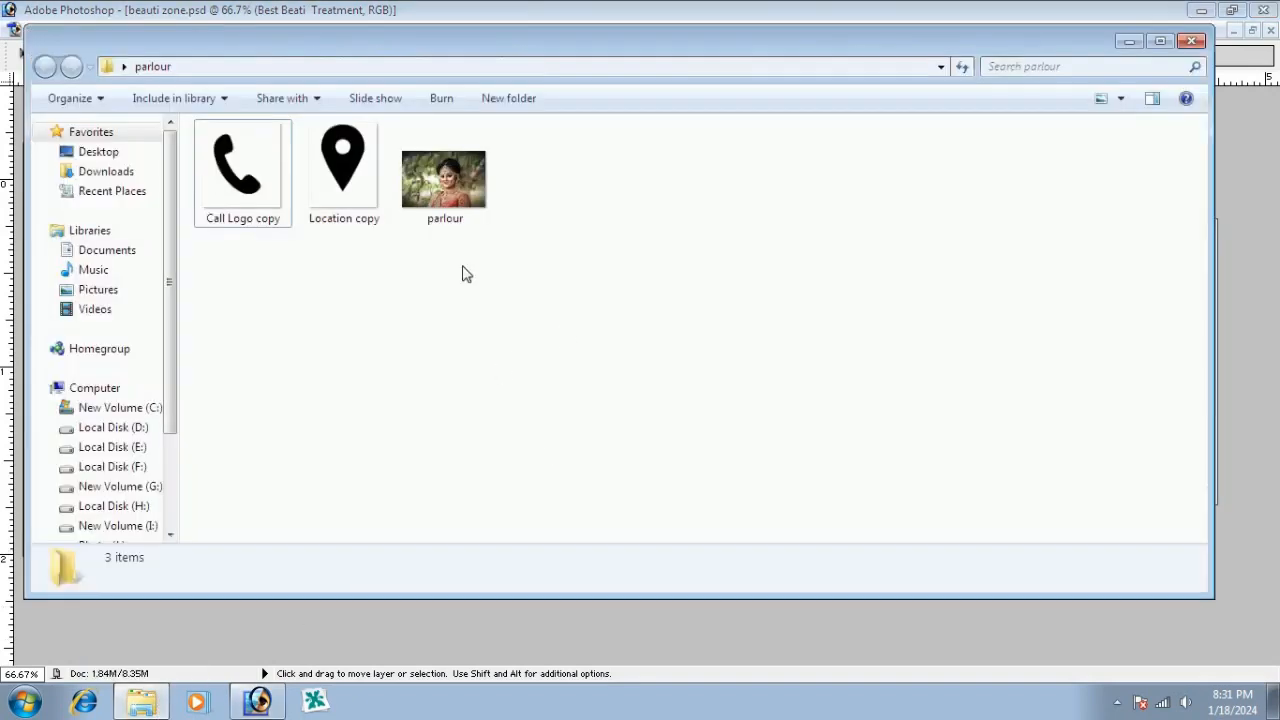
left_click_drag(235, 45, 622, 86)
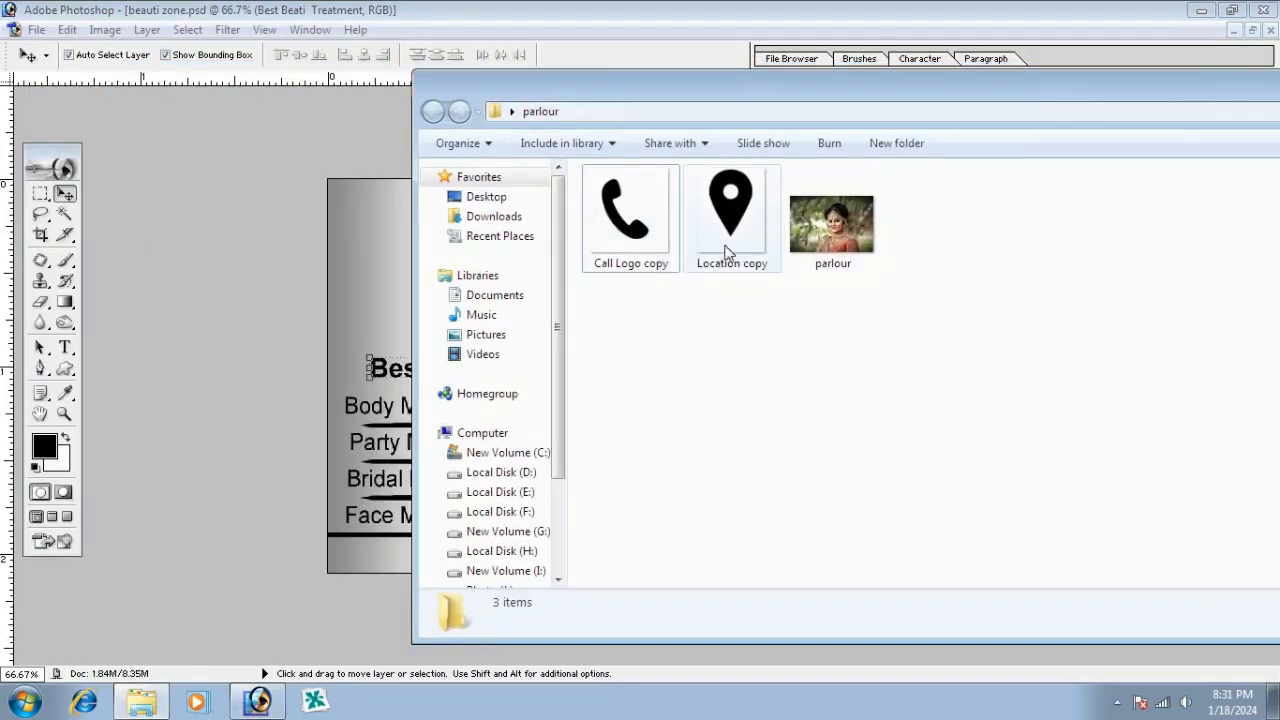
left_click_drag(782, 355, 585, 167)
key("Return")
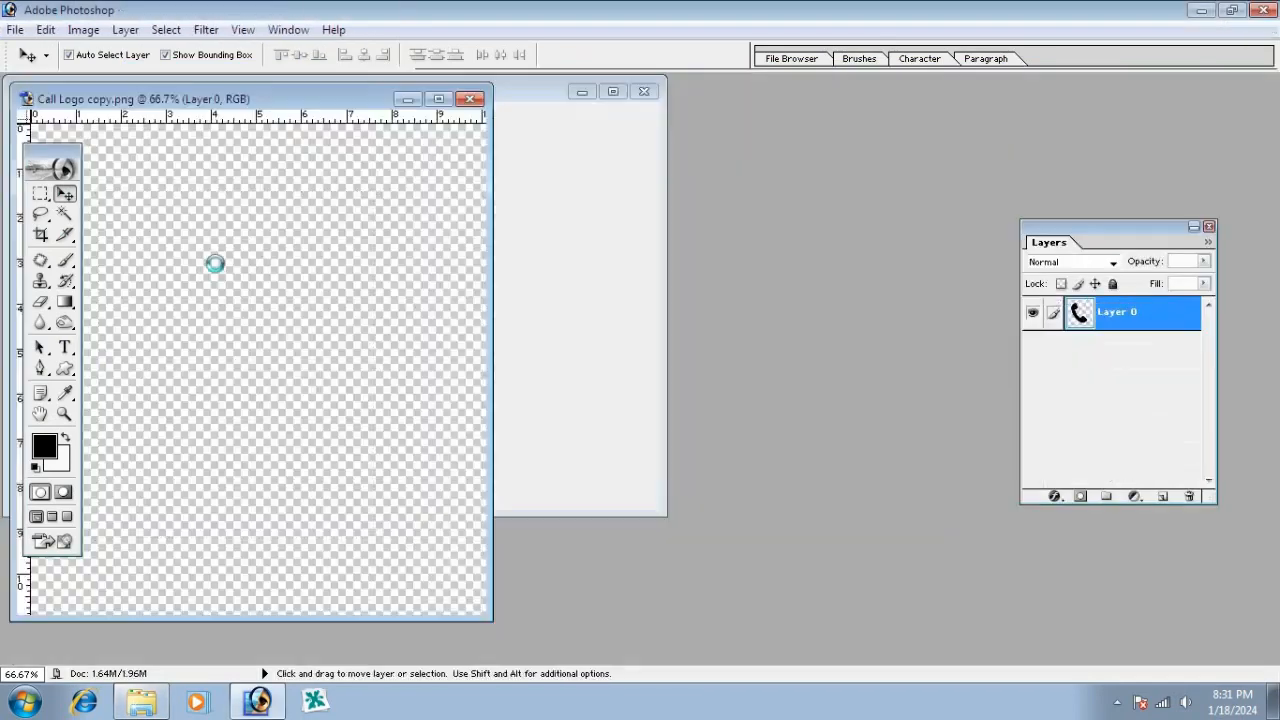
Drag the phone and location-pin icons into beauti zone.psd, then close both icon files
left_click_drag(120, 108, 792, 113)
left_click(268, 103)
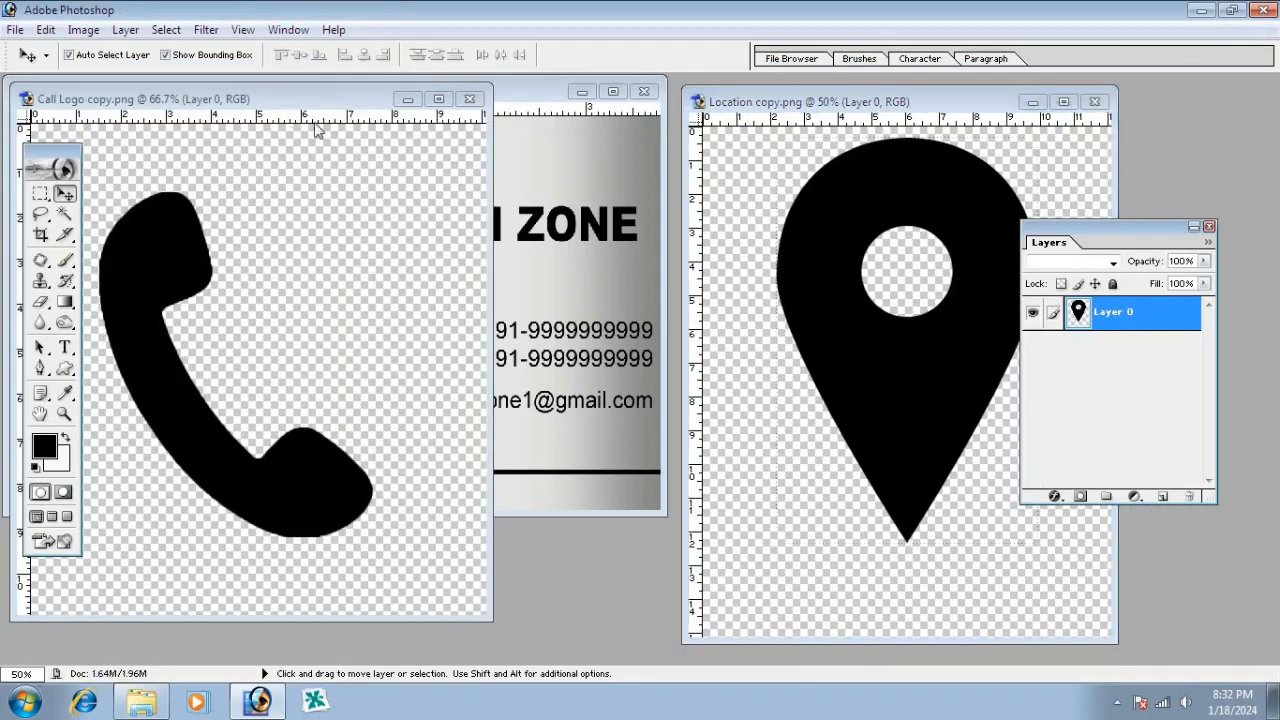
left_click_drag(285, 106, 962, 276)
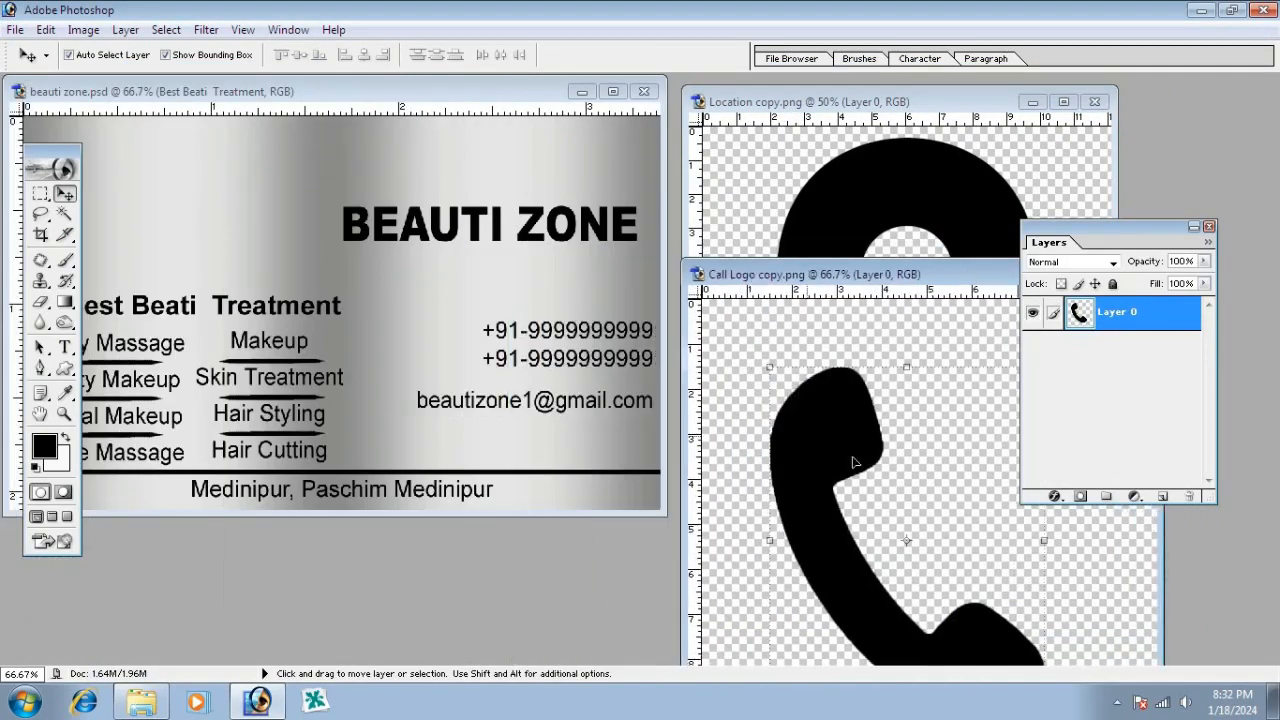
left_click_drag(826, 419, 428, 302)
left_click(887, 212)
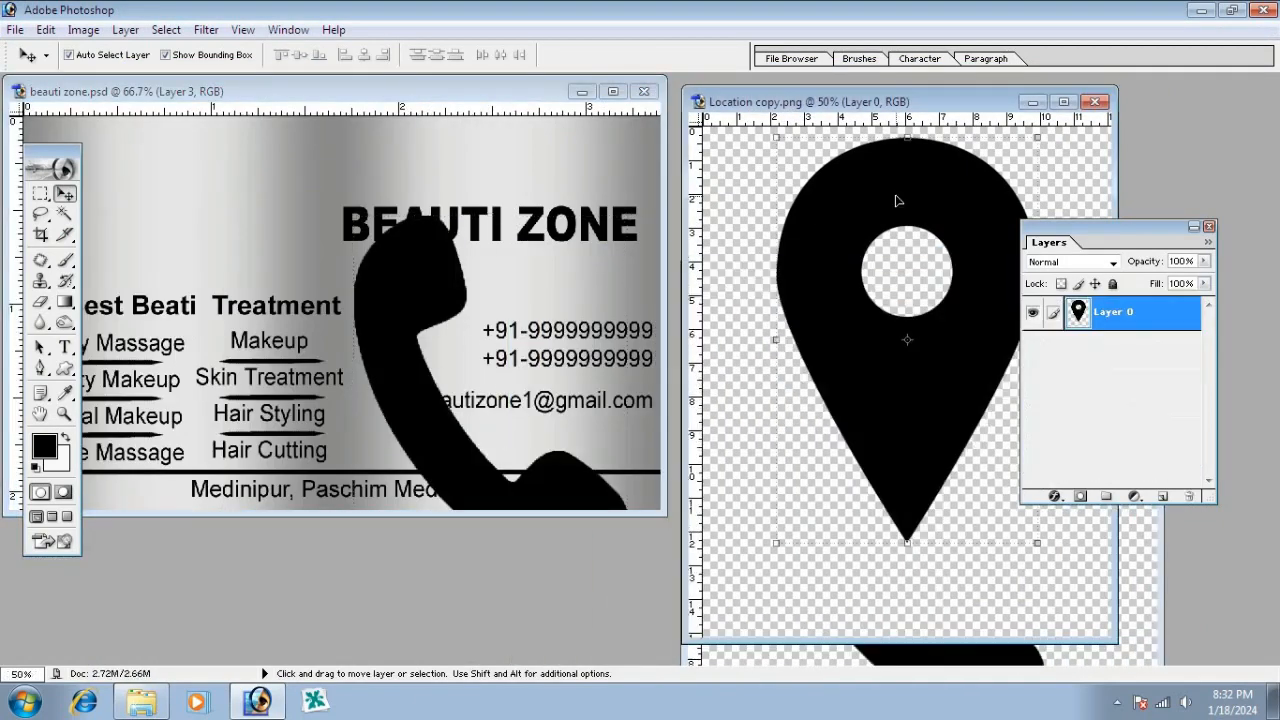
left_click_drag(901, 201, 181, 219)
left_click(913, 433)
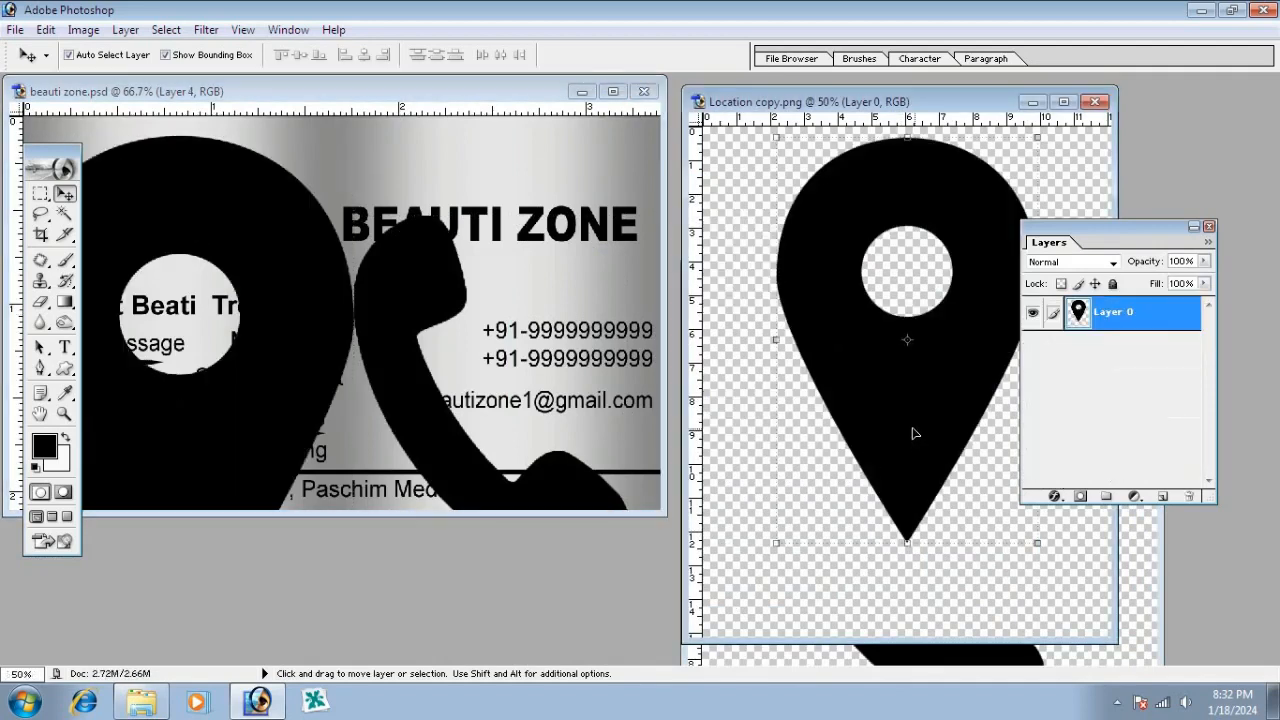
key("ctrl+w")
left_click(877, 543)
key("ctrl+w")
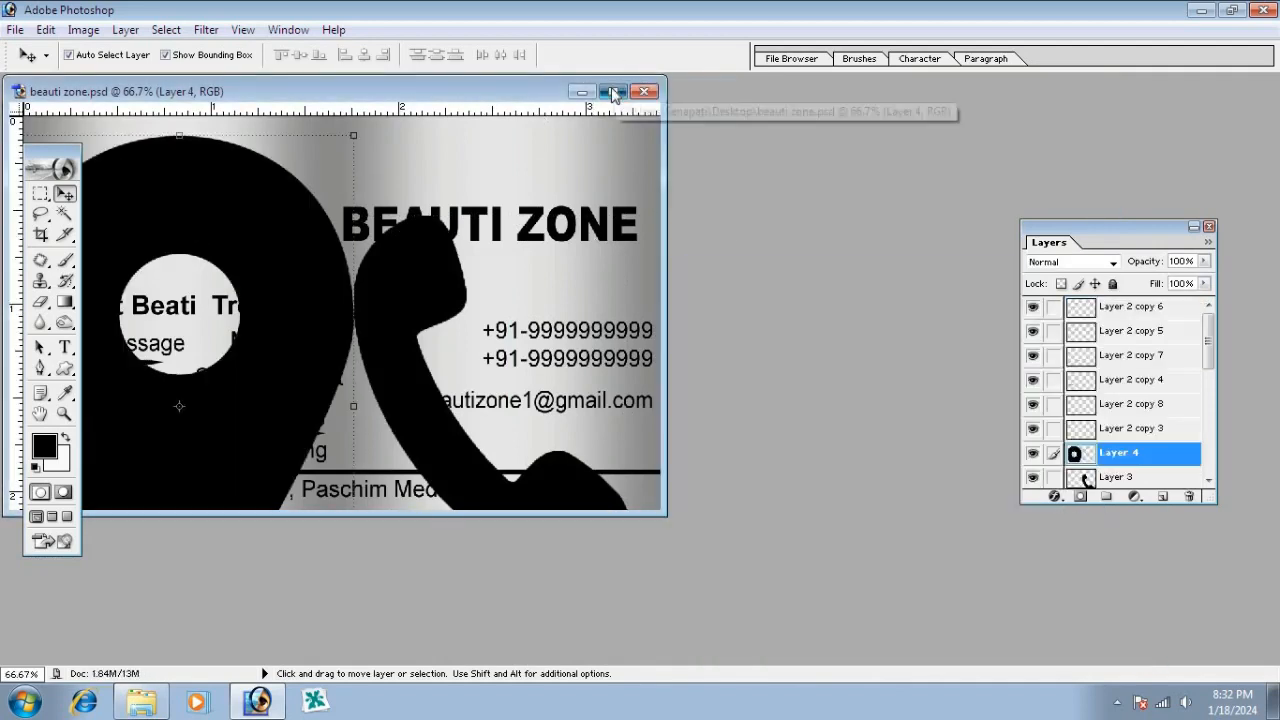
Shrink the location pin icon to about 29% and nudge it up and right
left_click(614, 92)
left_click_drag(660, 199, 474, 538)
key("Return")
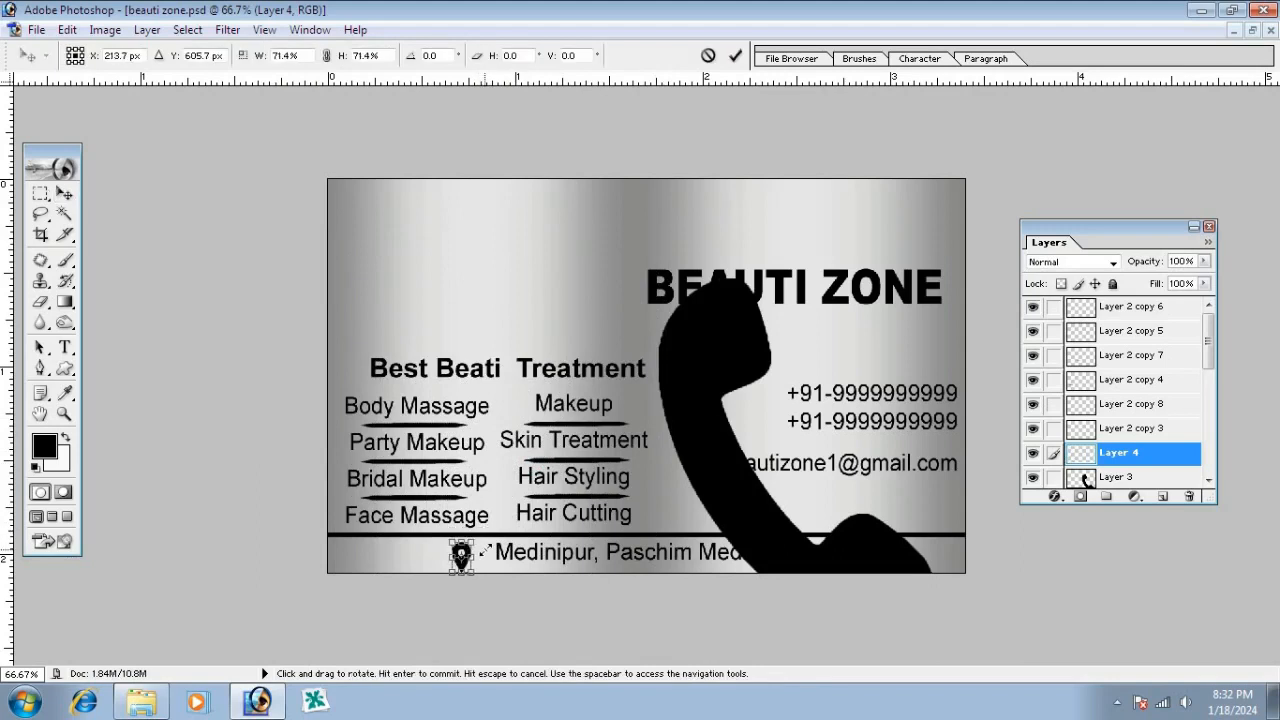
key("Return")
key("Up")
key("Up")
key("Up")
key("Up")
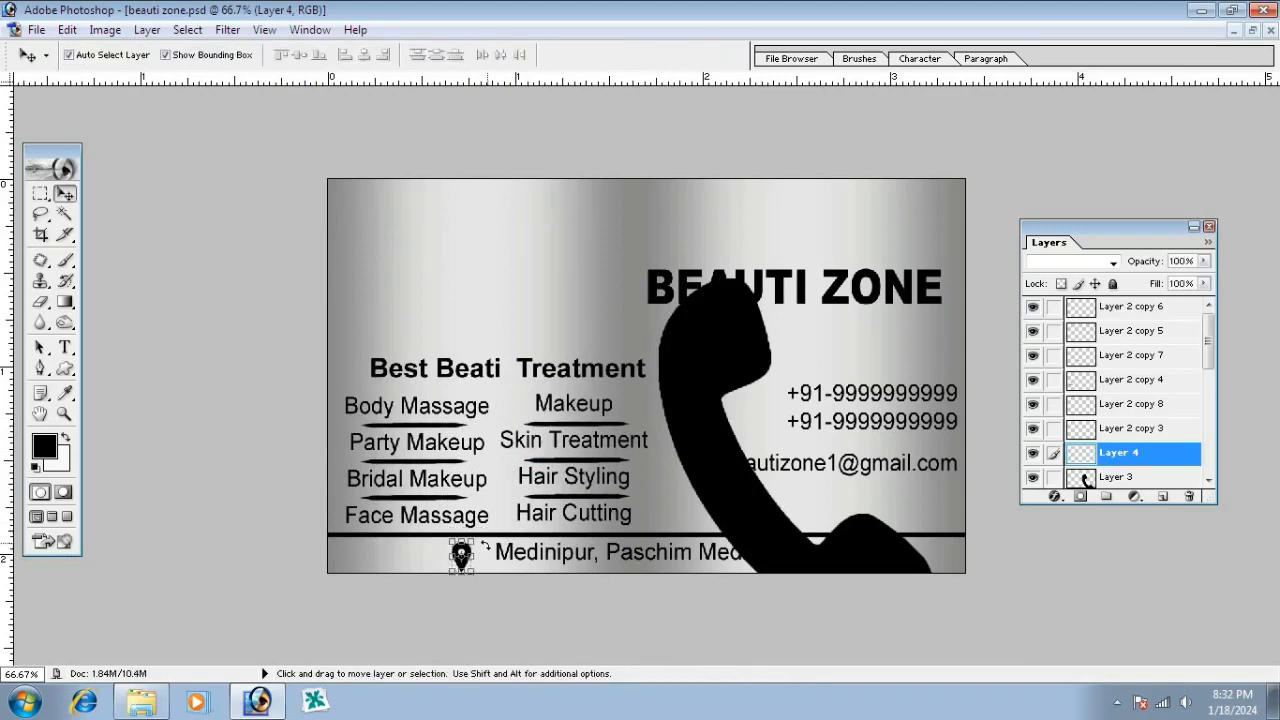
key("Right")
key("Right")
key("Right")
key("Right")
key("Right")
key("Right")
key("Right")
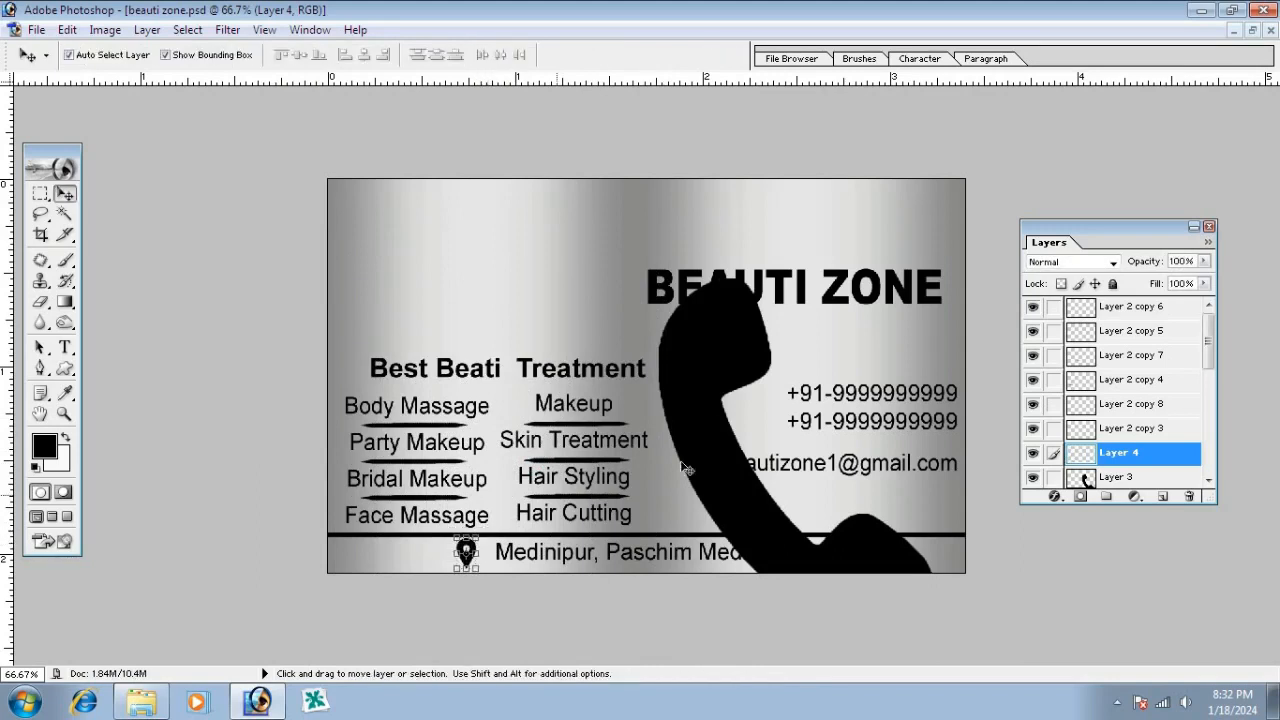
Shrink the phone icon, move it beside the phone numbers, and tilt it 30°
left_click(734, 374)
key("ctrl+t")
left_click_drag(931, 284, 755, 392)
key("Return")
key("ctrl+t")
key("Escape")
mouse_move(784, 436)
left_mouse_down()
mouse_move(756, 399)
mouse_move(797, 408)
mouse_move(768, 439)
left_mouse_up()
key("ctrl+t")
key("Return")
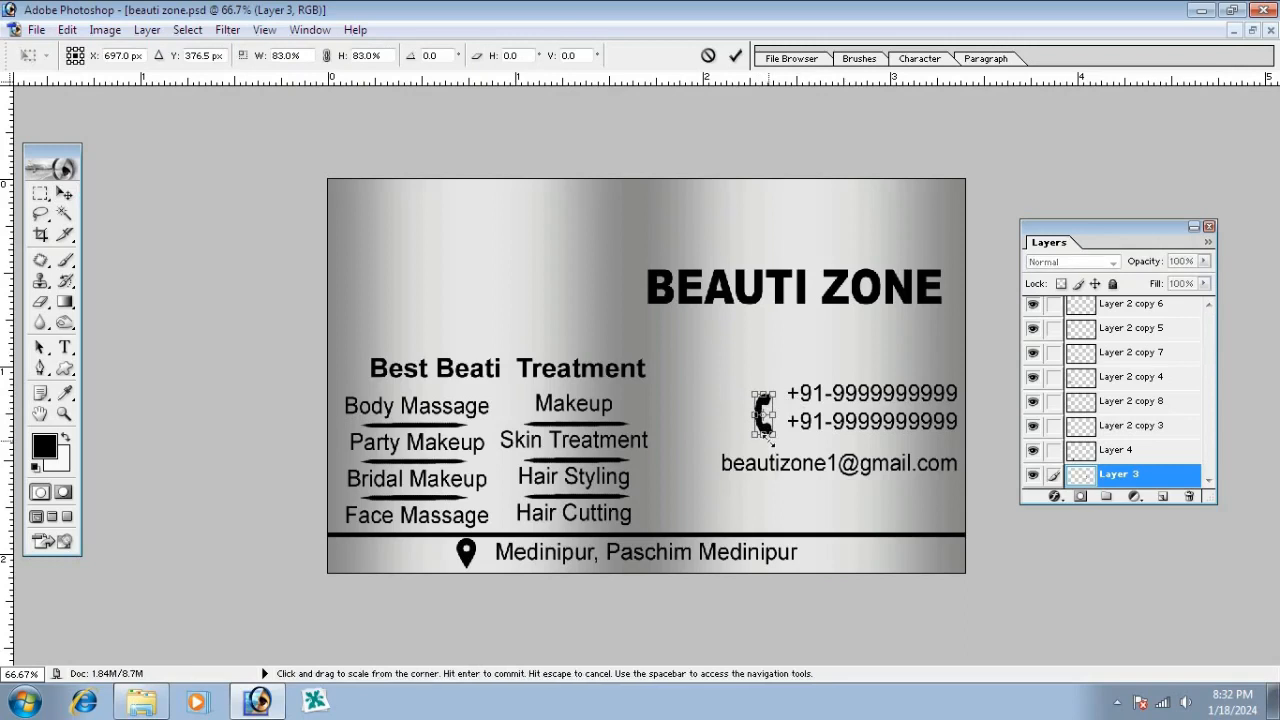
key("Return")
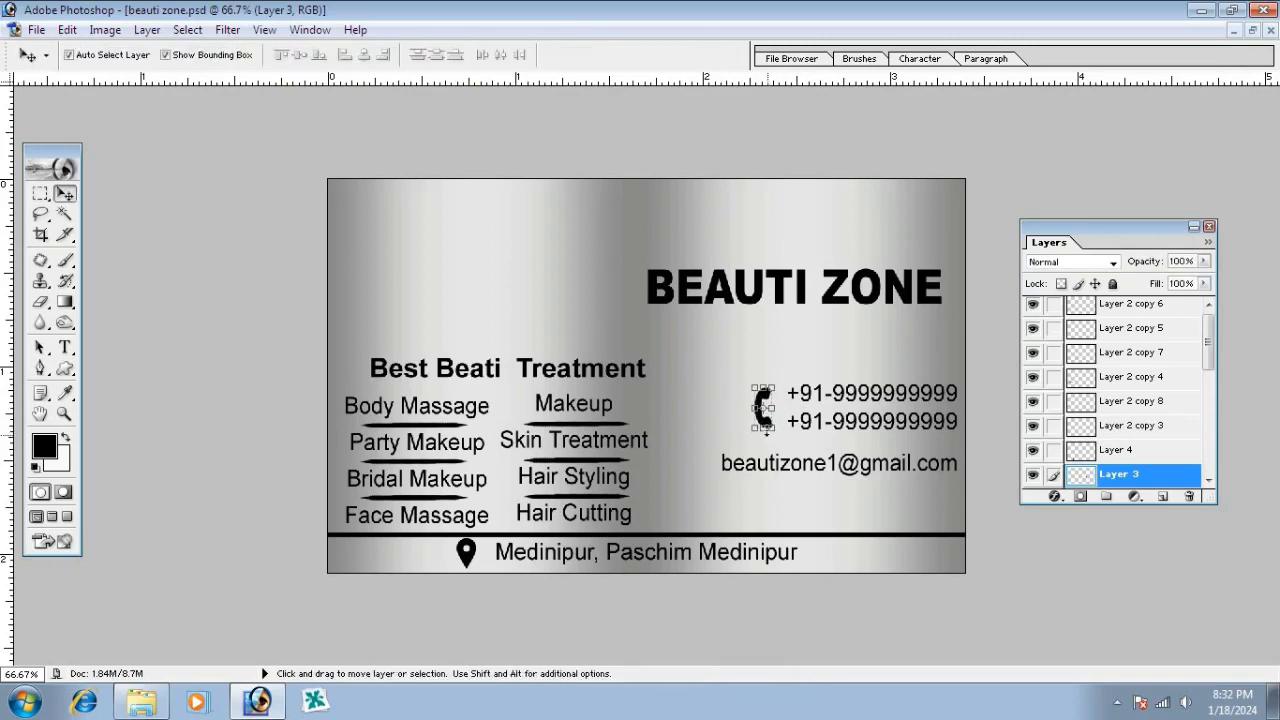
left_click(682, 403)
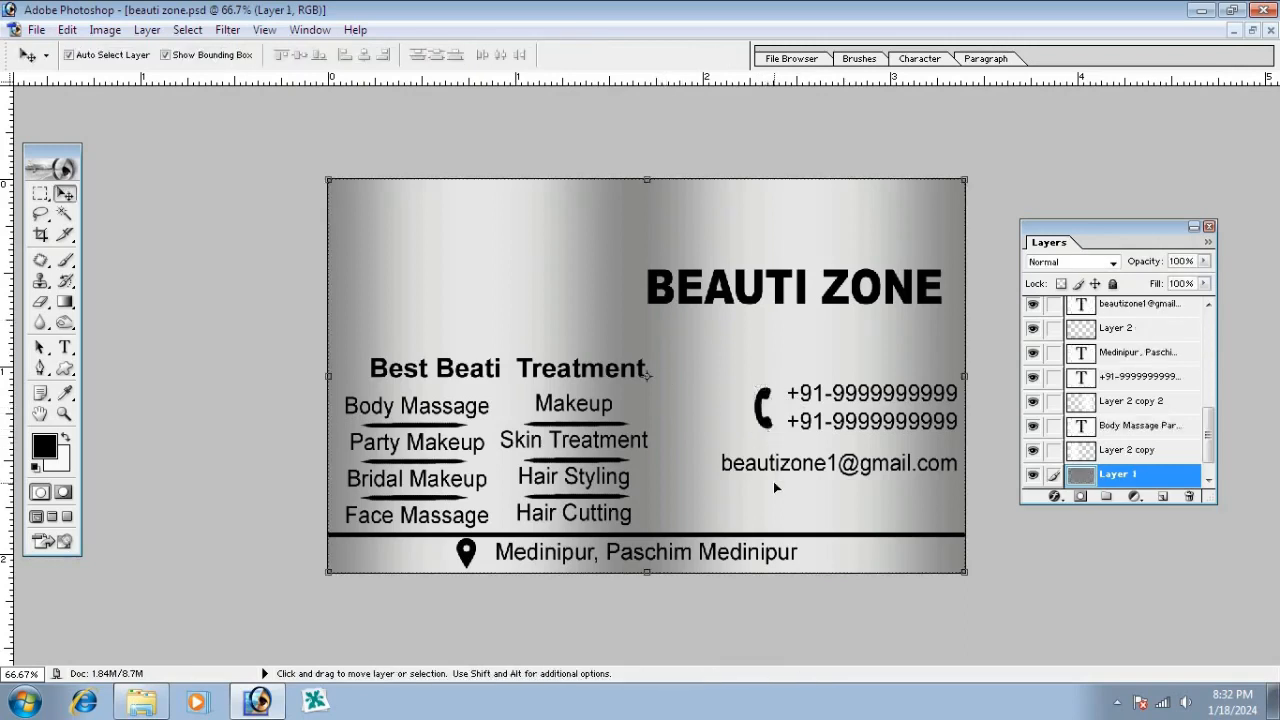
Draw the envelope custom shape by the e-mail address, convert it to a selection on new Layer 5, and raise it
left_click(65, 368)
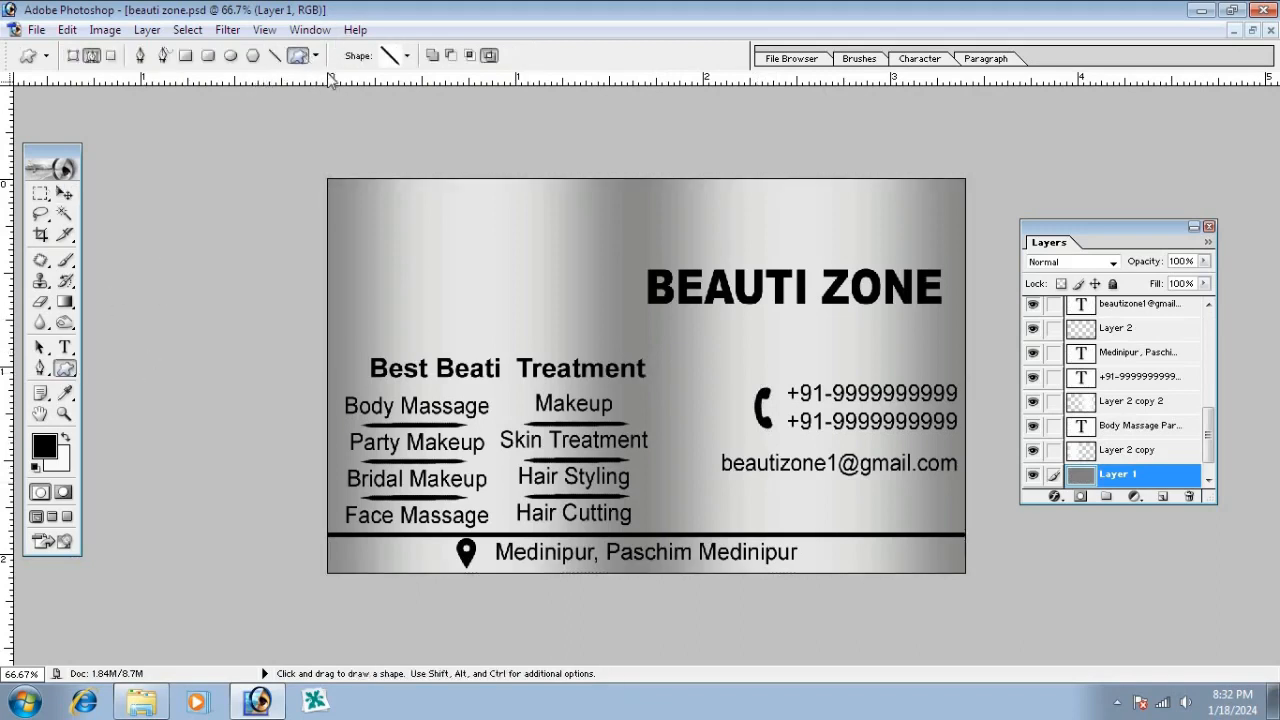
left_click(390, 55)
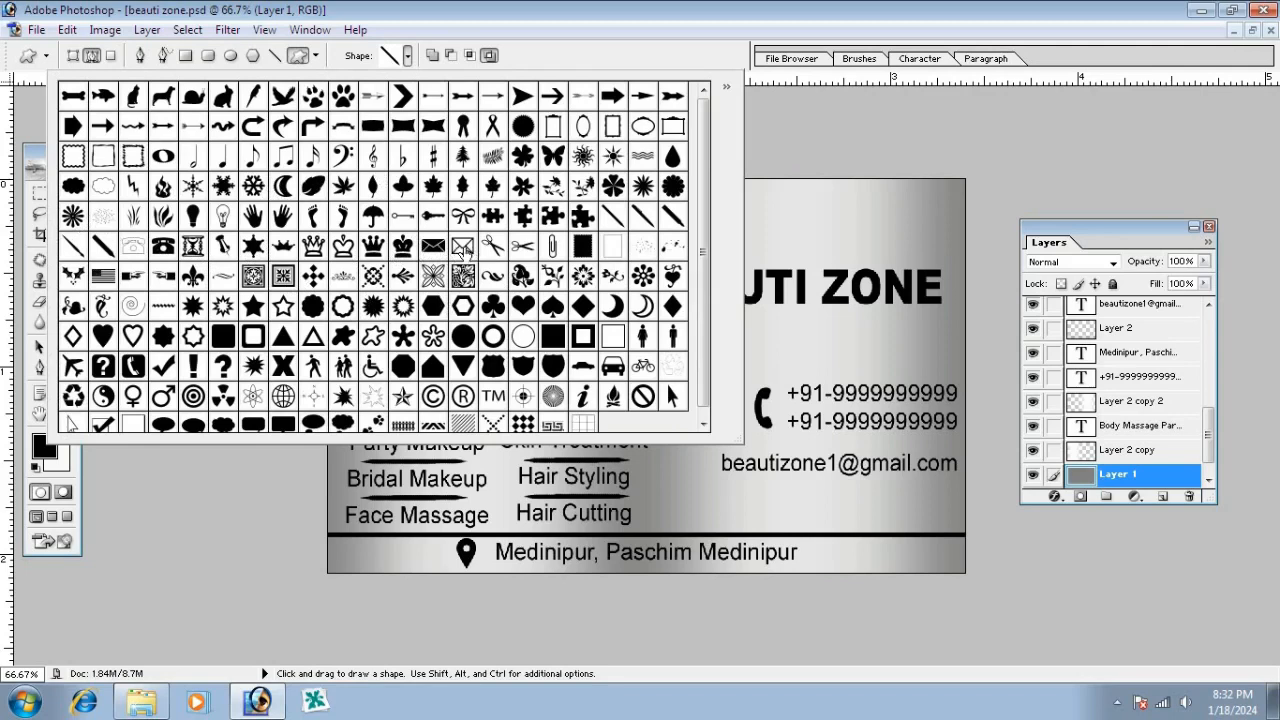
left_click(463, 248)
left_click(786, 350)
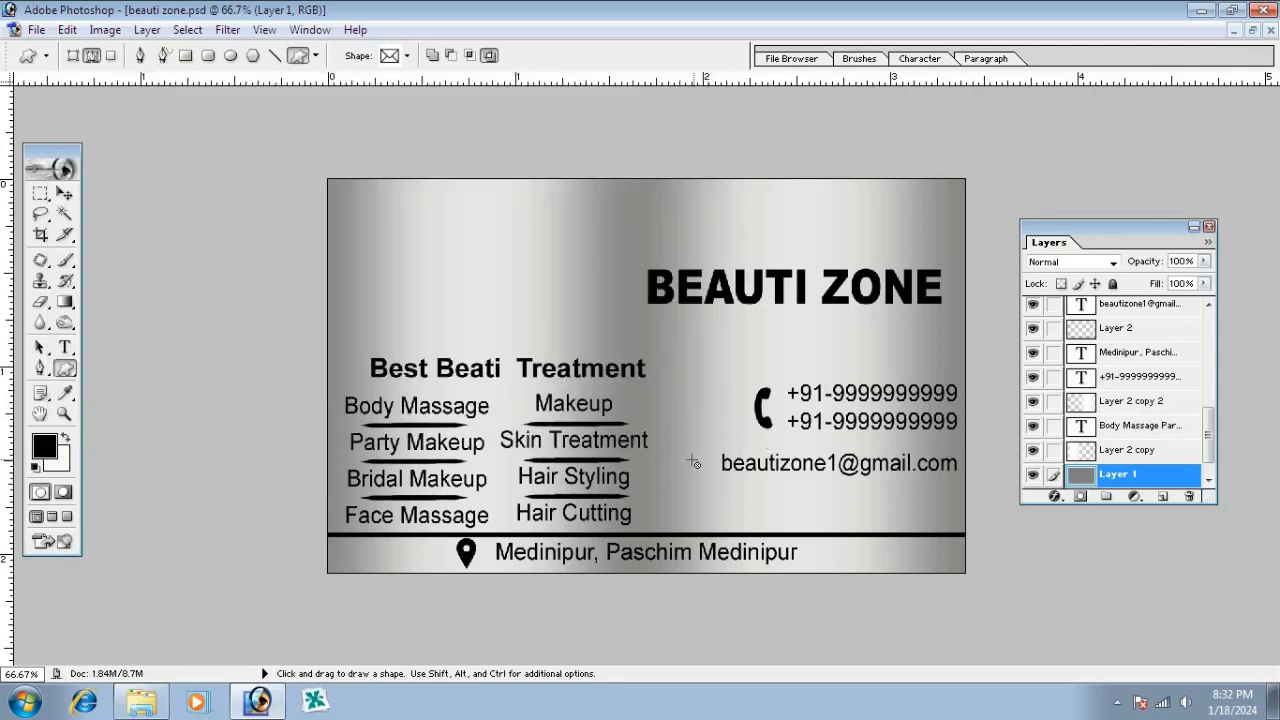
left_click_drag(682, 452, 716, 481)
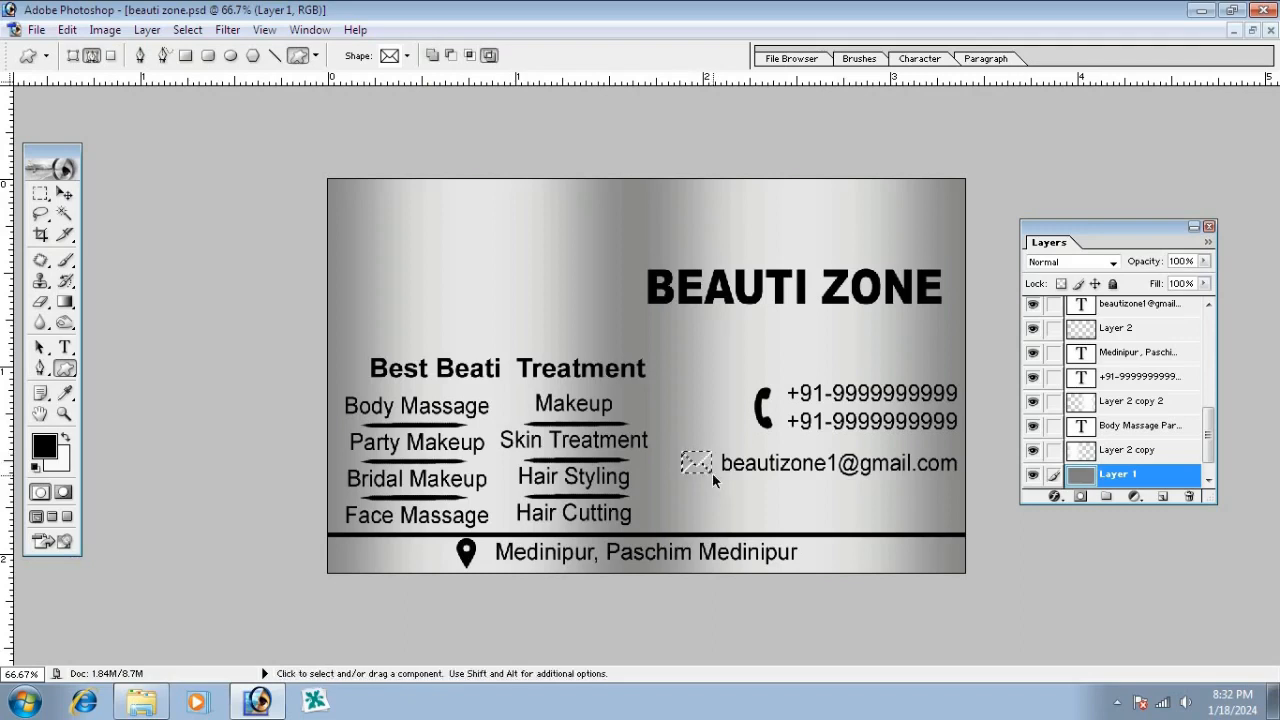
key("ctrl+Return")
left_click(1162, 497)
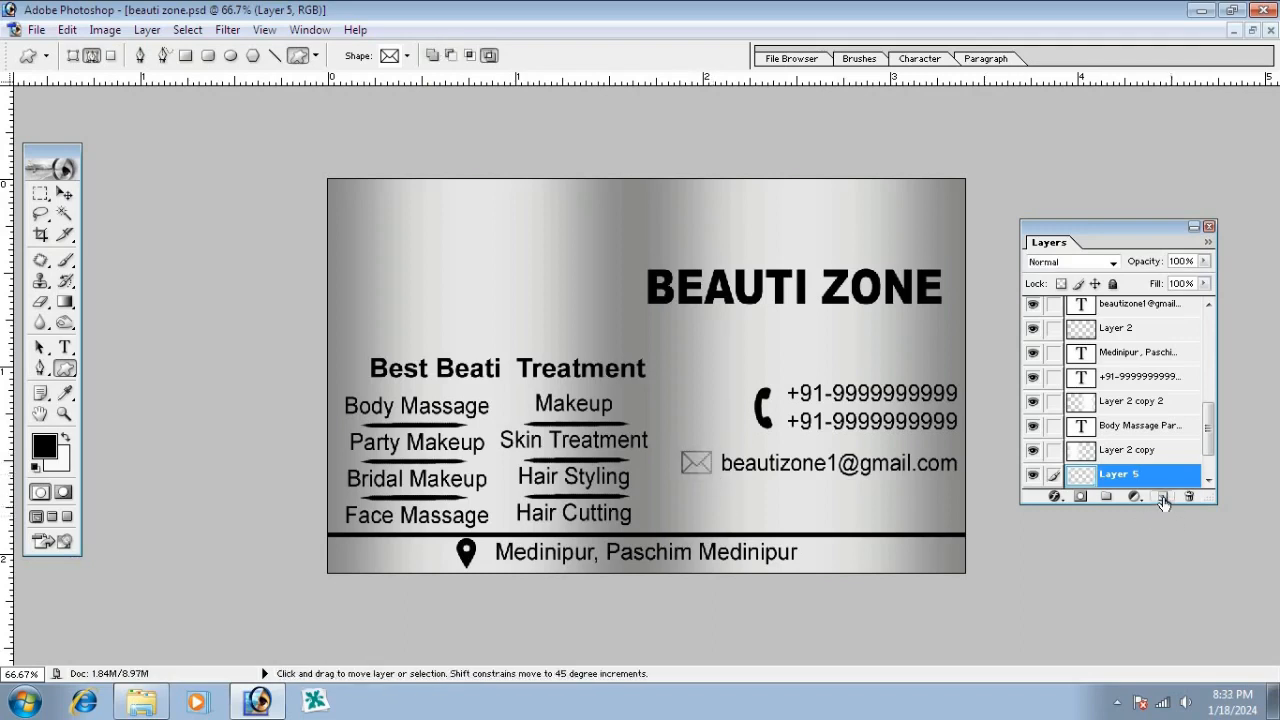
key("v")
key("ctrl+bracketright")
key("ctrl+bracketright")
key("ctrl+bracketright")
key("ctrl+bracketright")
key("ctrl+bracketright")
key("ctrl+bracketright")
key("ctrl+bracketright")
key("ctrl+bracketright")
key("ctrl+bracketright")
key("ctrl+bracketright")
key("ctrl+bracketright")
key("ctrl+bracketright")
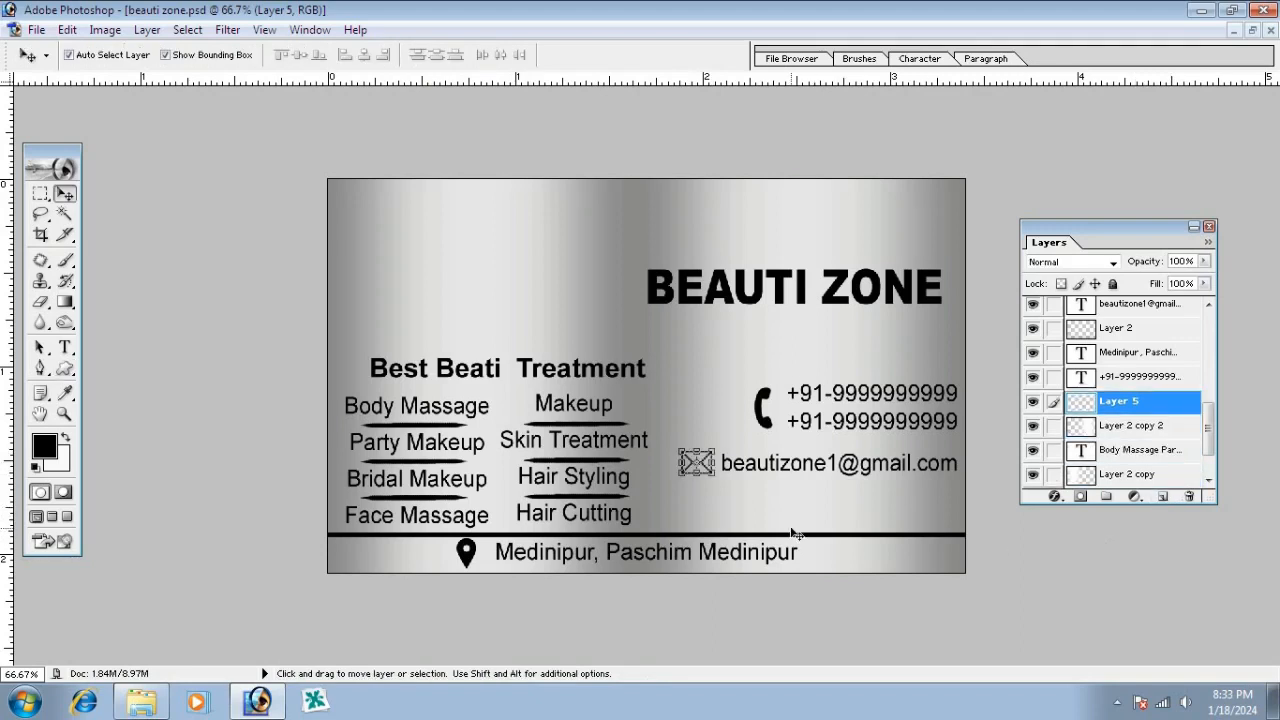
Nudge the black divider line up and scale its height to 62.5%
left_click(677, 397)
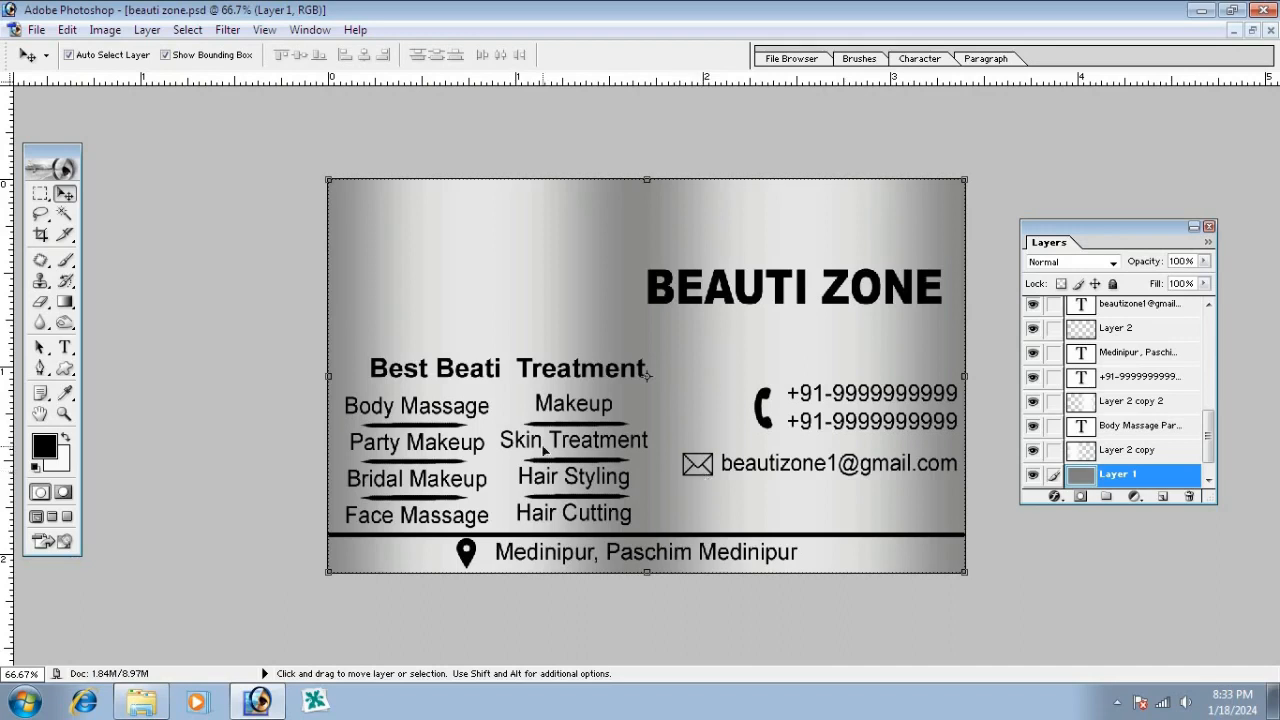
left_click(727, 537)
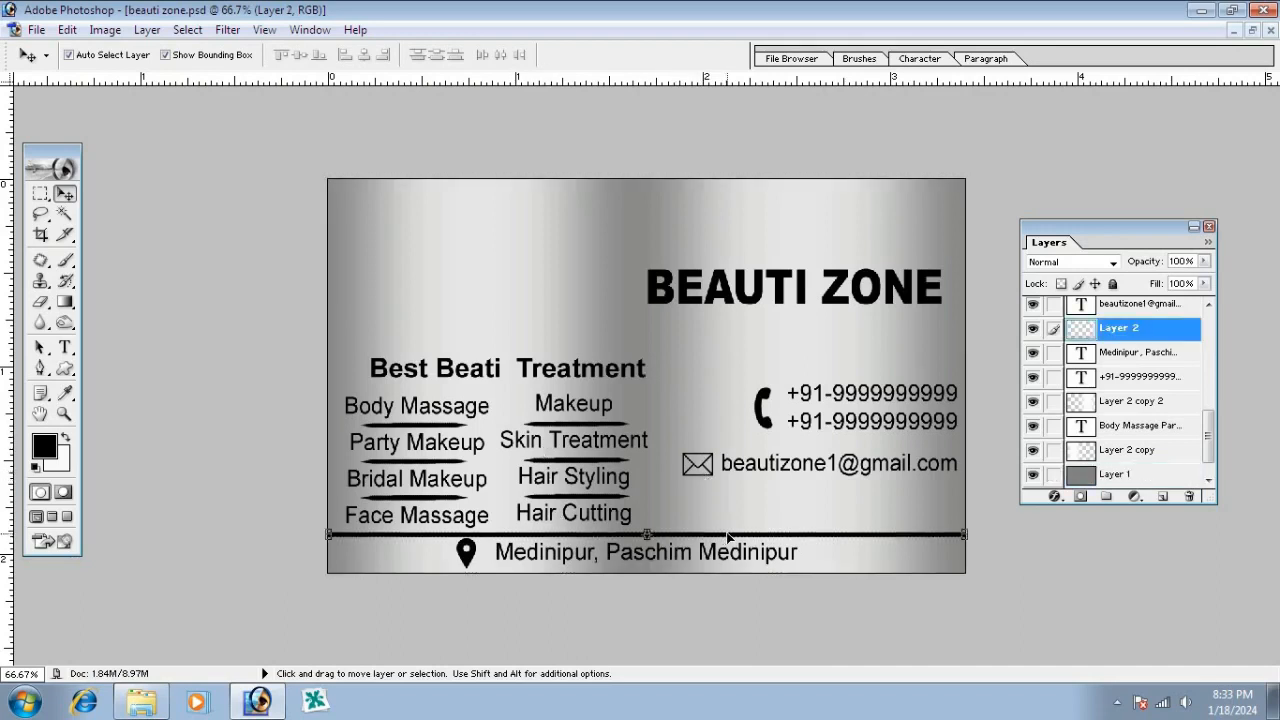
key("Up")
key("Up")
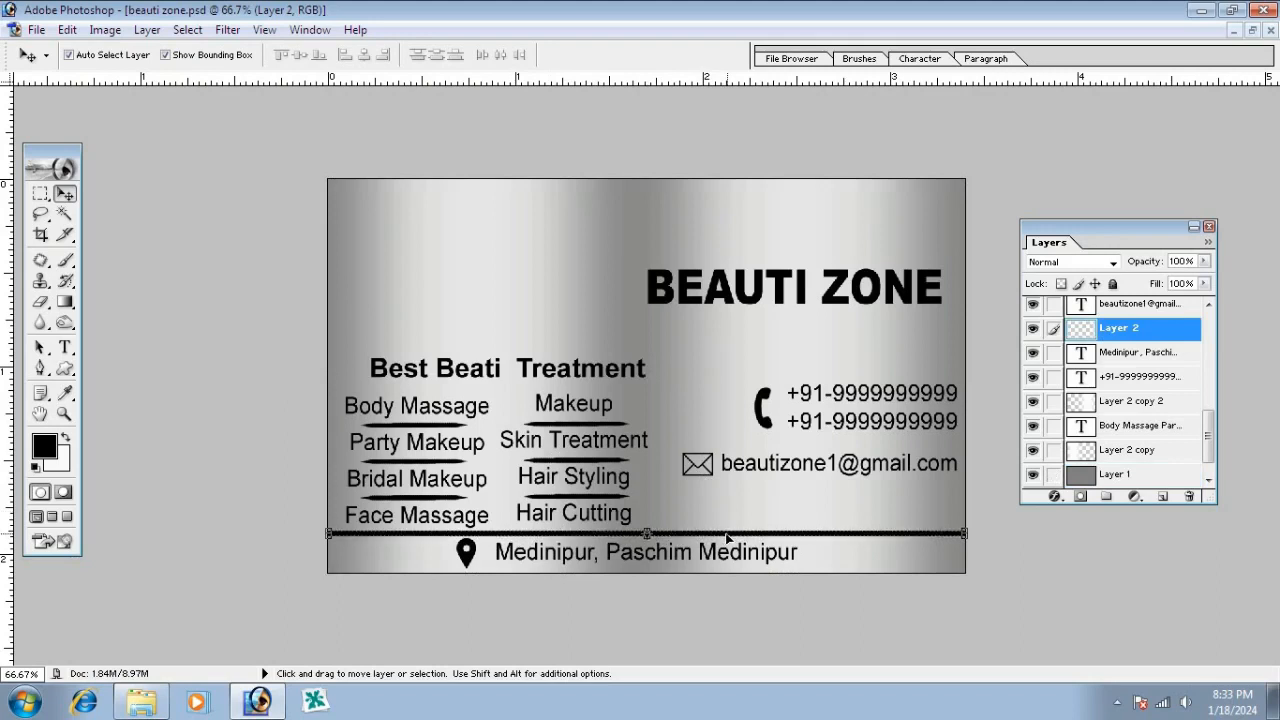
key("ctrl+t")
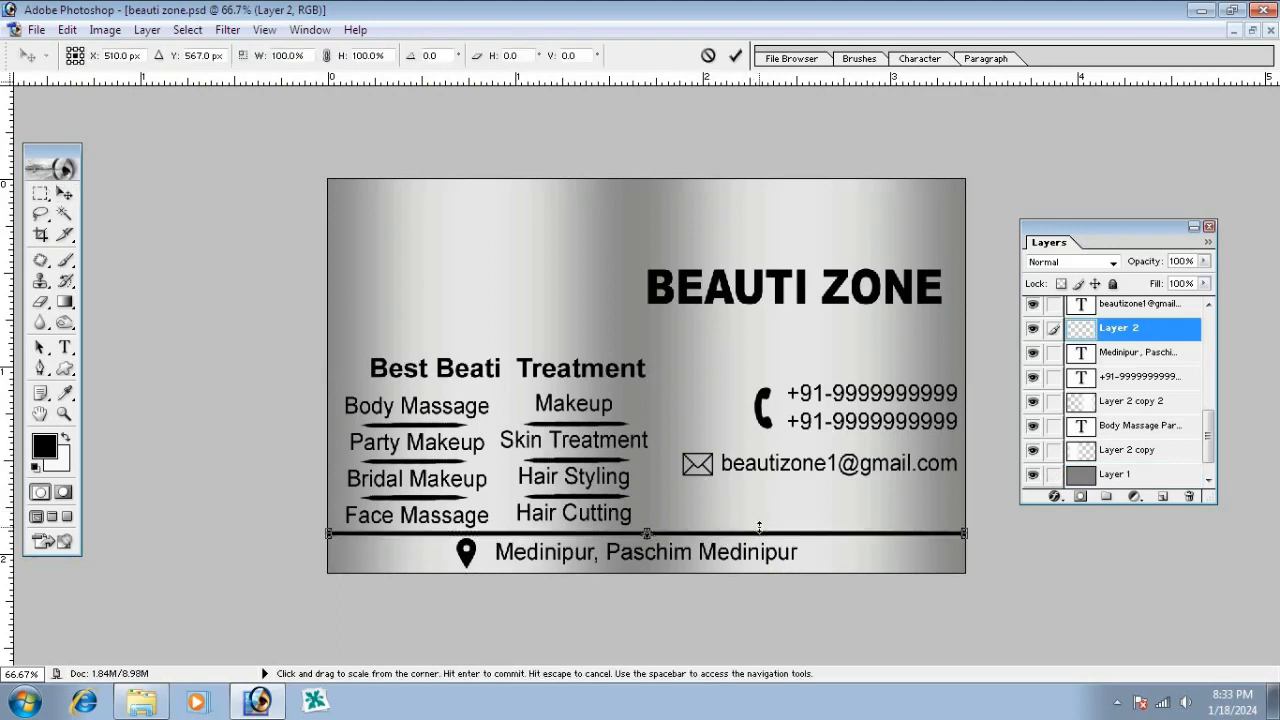
left_click_drag(761, 527, 765, 529)
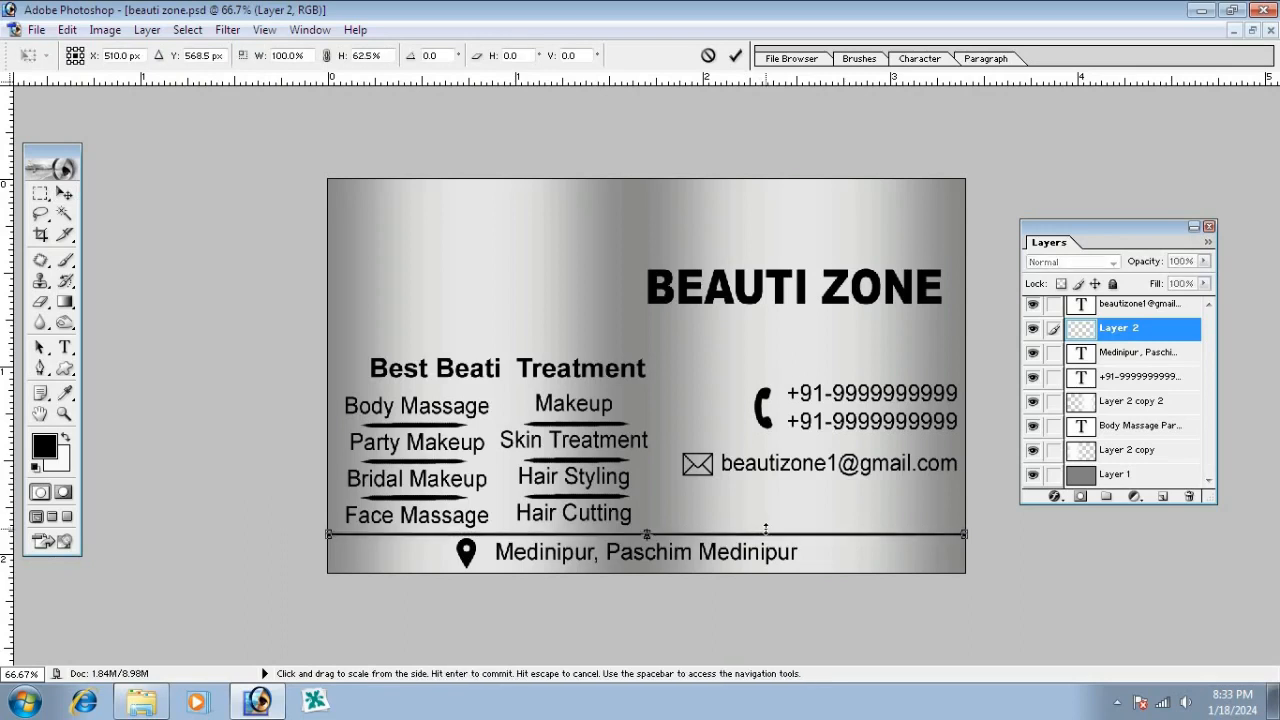
key("Return")
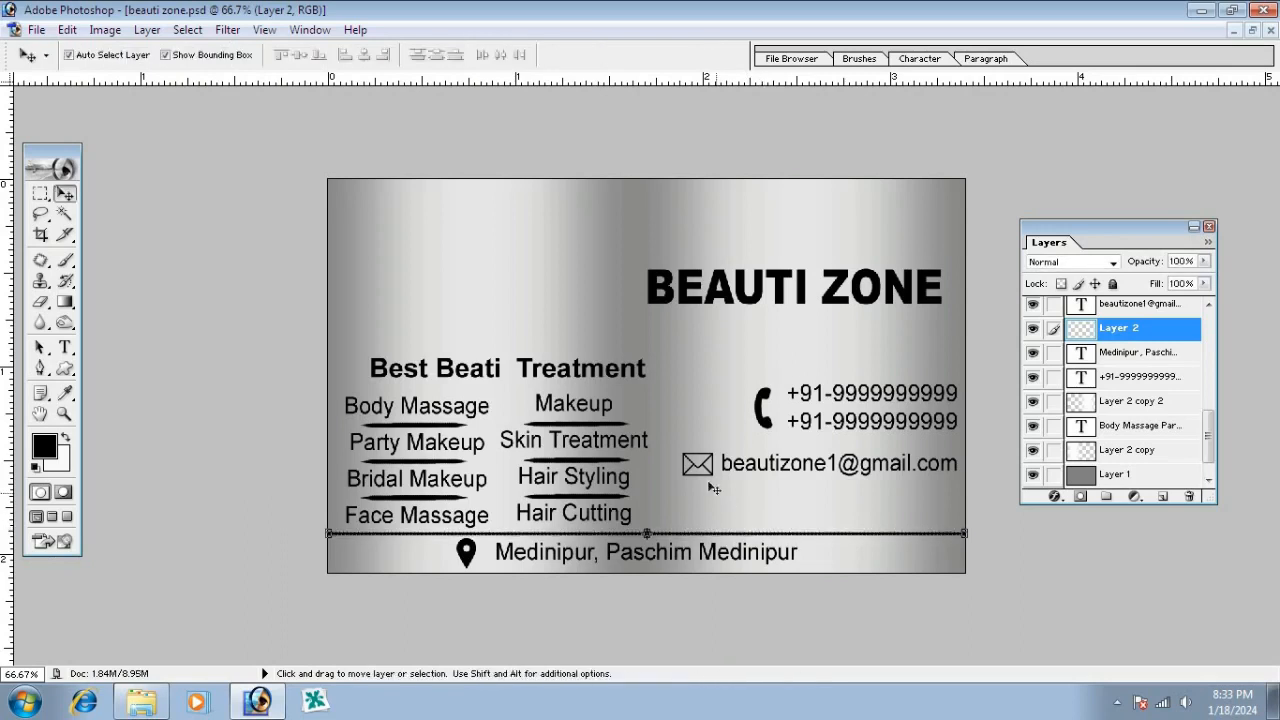
left_click(690, 374)
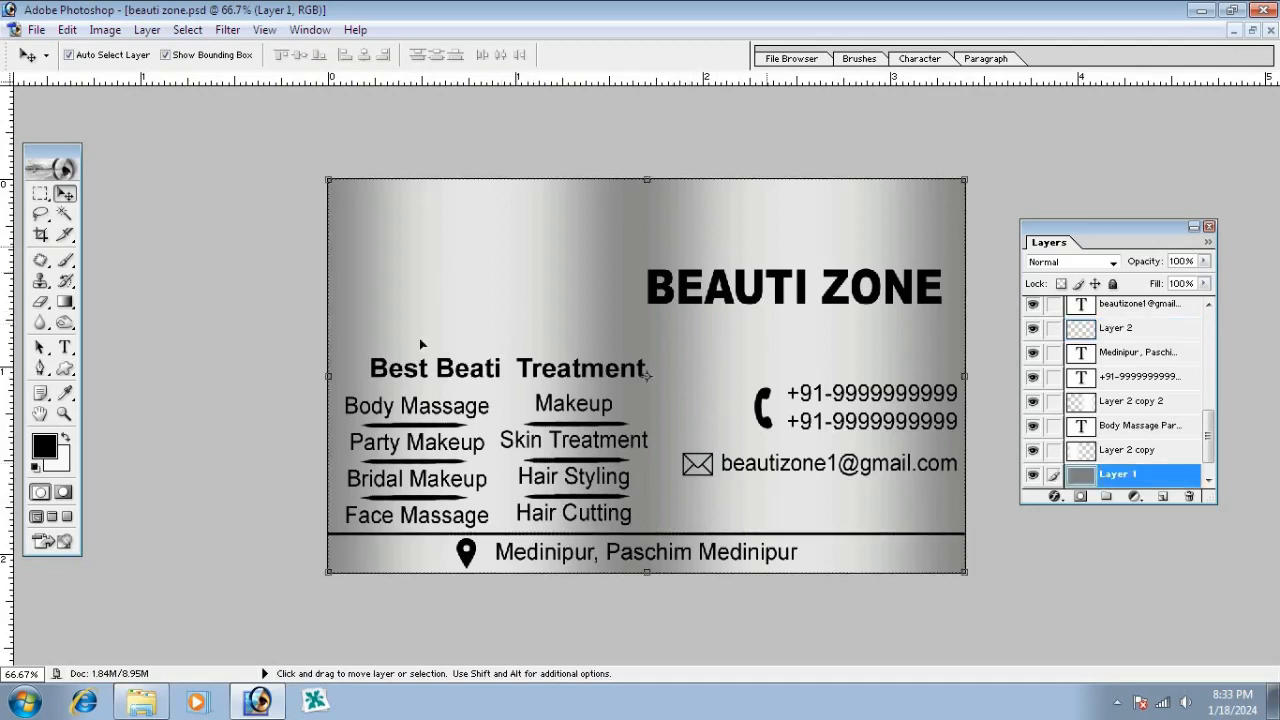
left_click(537, 241)
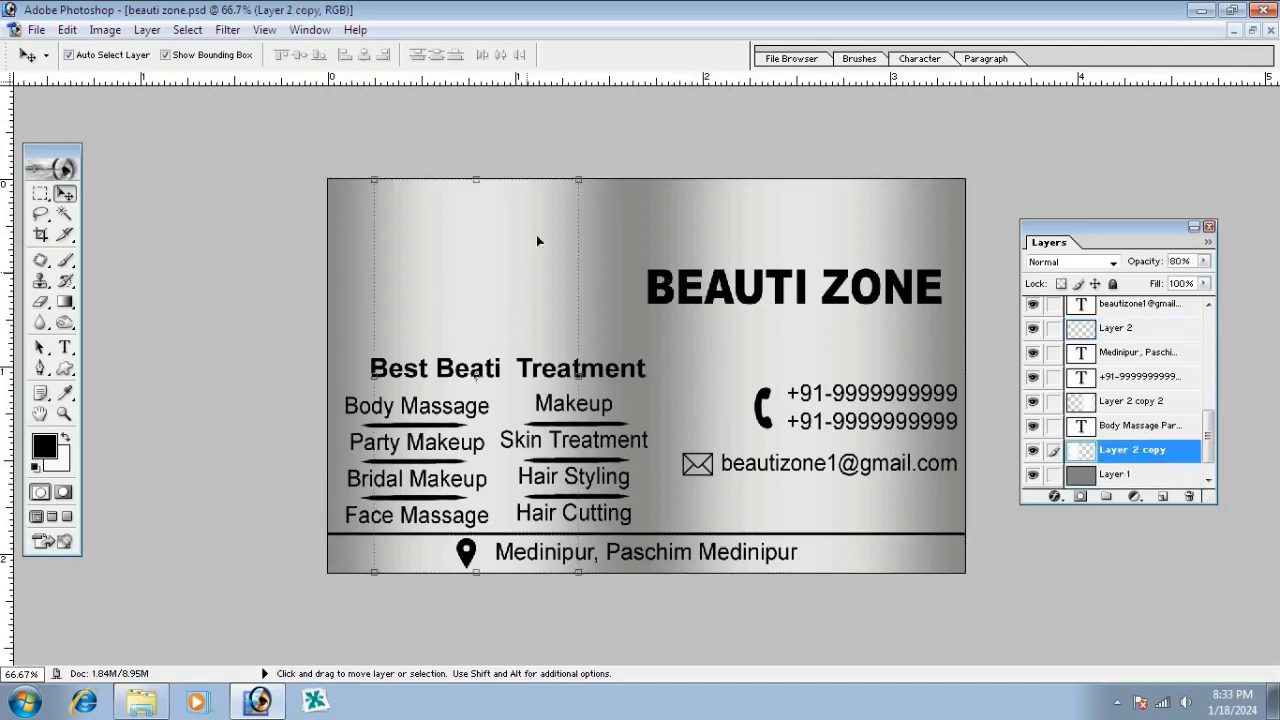
left_click(645, 220)
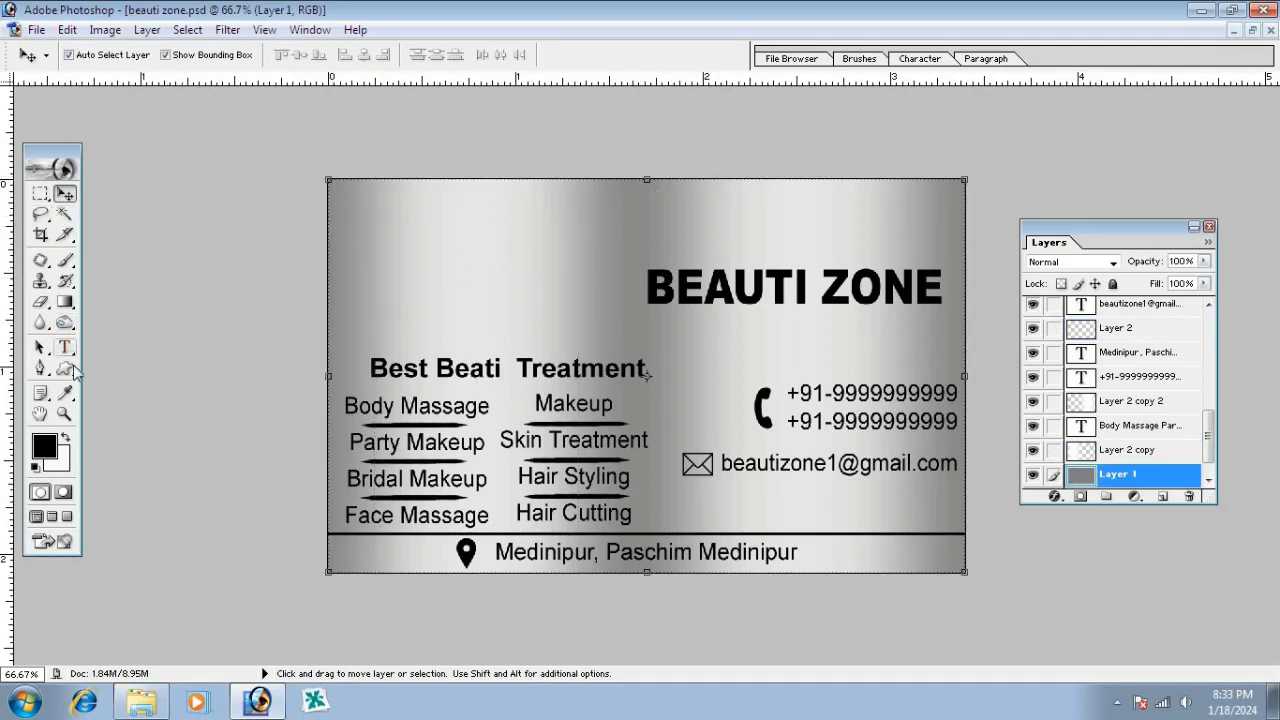
Fill an elliptical selection over the top-left corner with black on new Layer 6 and bring it to front
left_click(40, 194)
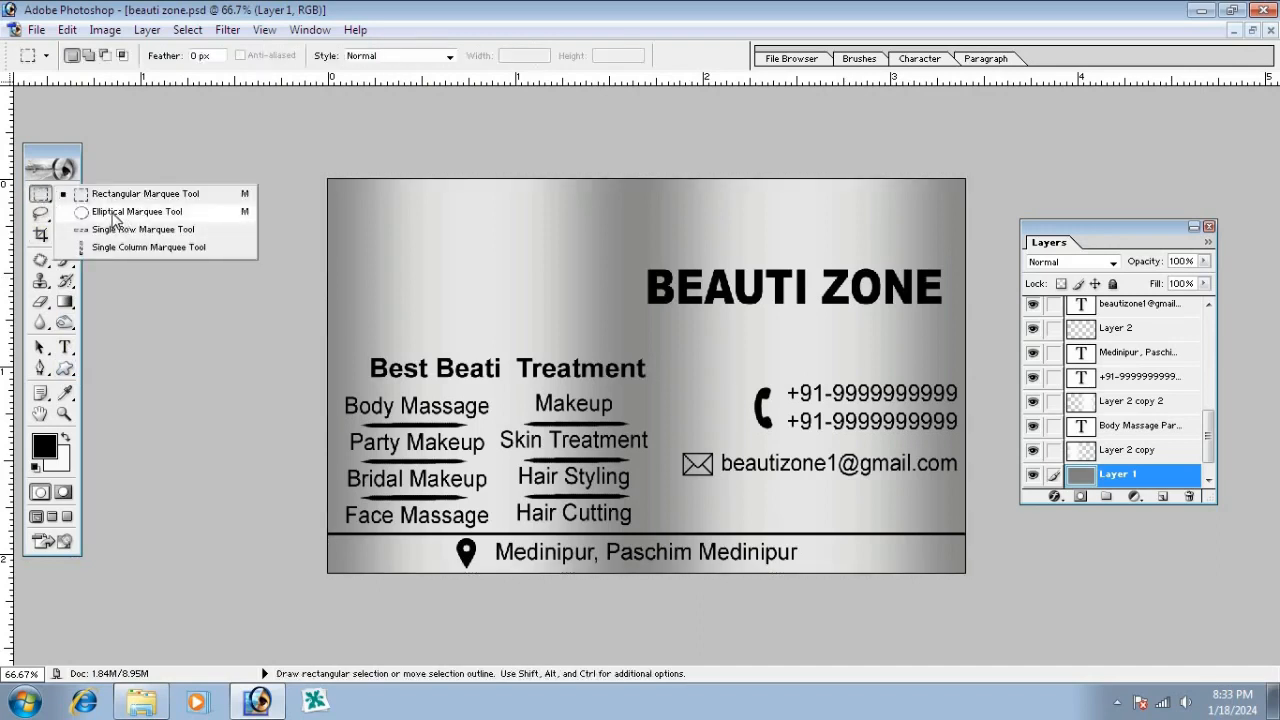
left_click(116, 214)
left_click_drag(273, 140, 562, 325)
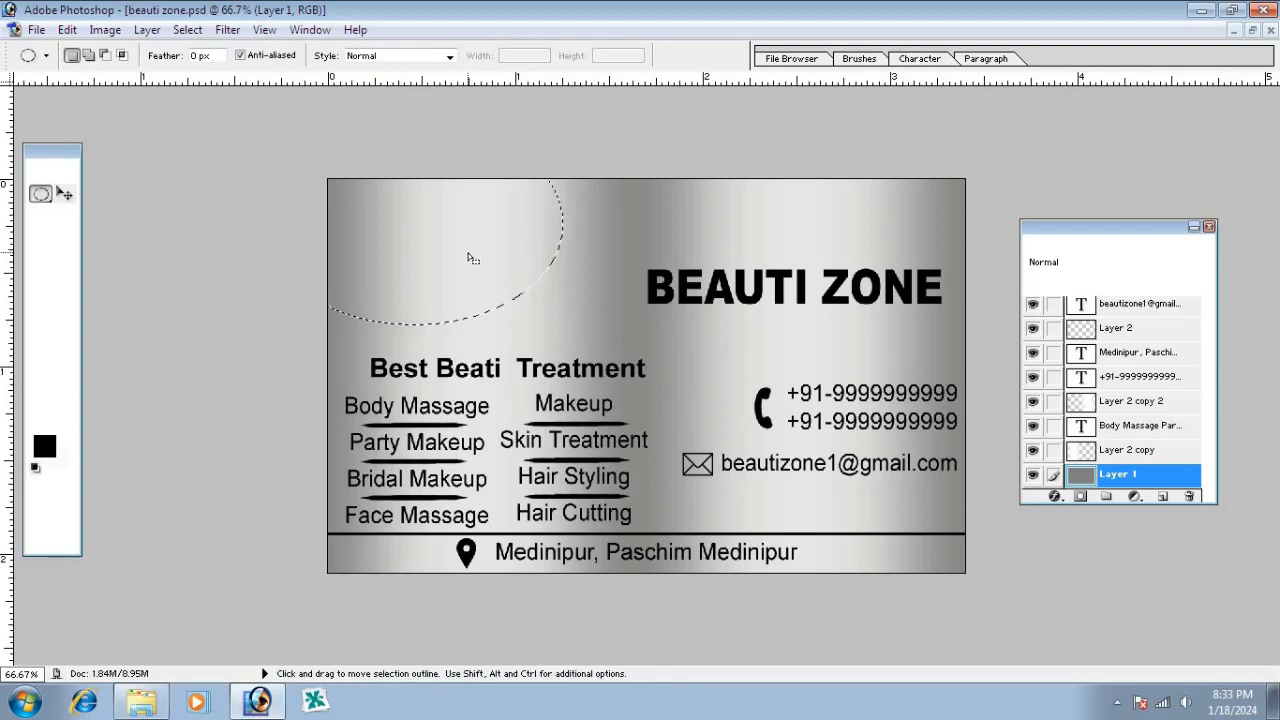
left_click(1165, 497)
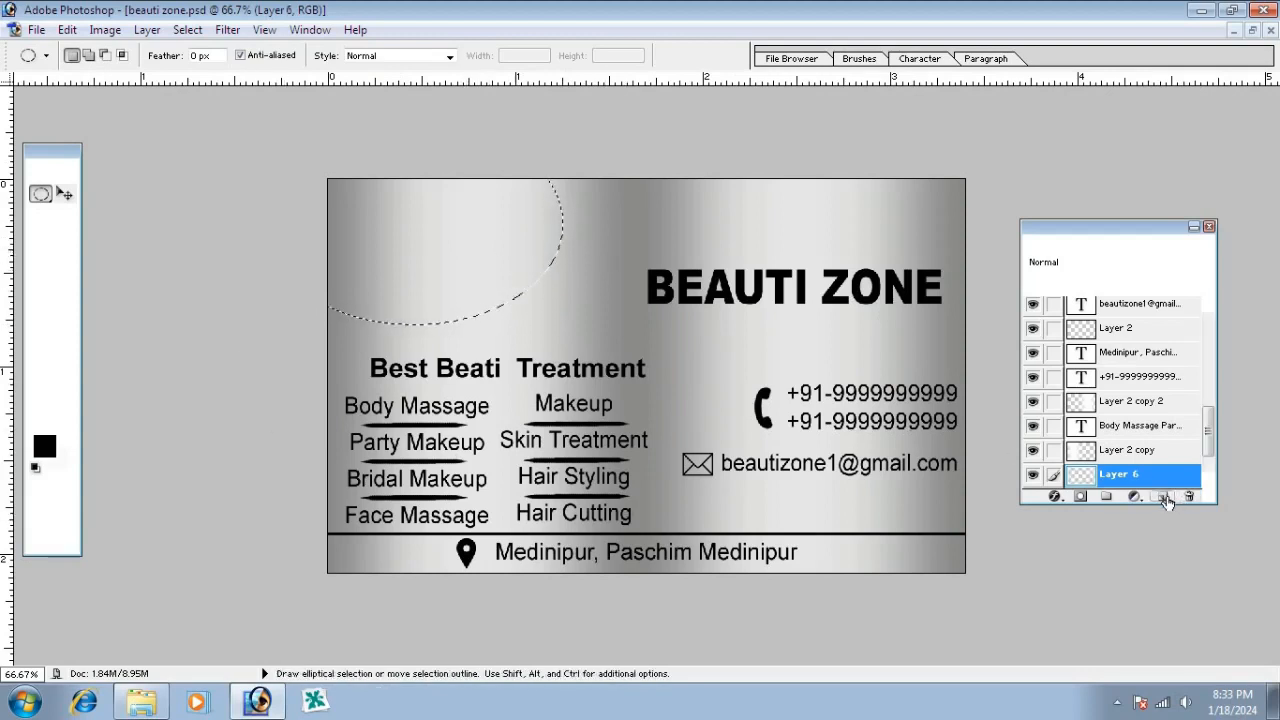
key("alt+BackSpace")
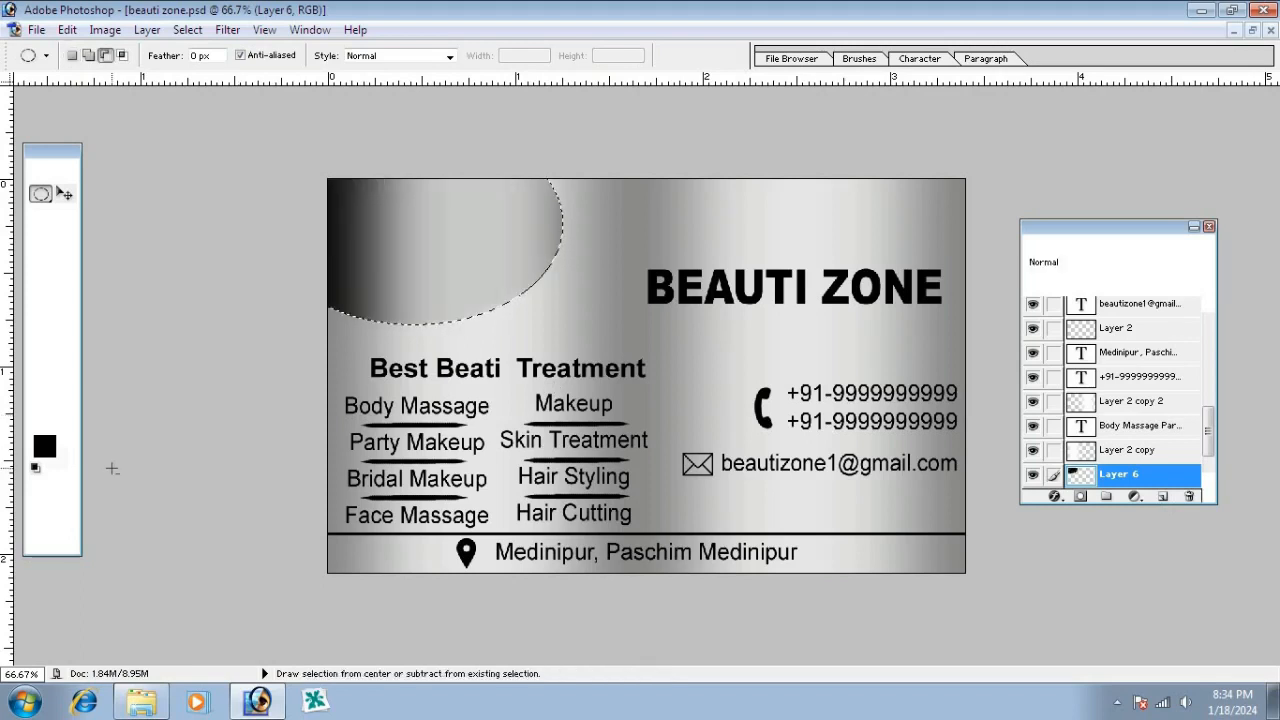
key("alt+BackSpace")
key("ctrl+d")
key("ctrl+bracketright")
key("ctrl+bracketright")
key("ctrl+bracketright")
key("ctrl+bracketright")
key("ctrl+bracketright")
key("ctrl+bracketright")
key("ctrl+bracketright")
key("ctrl+bracketright")
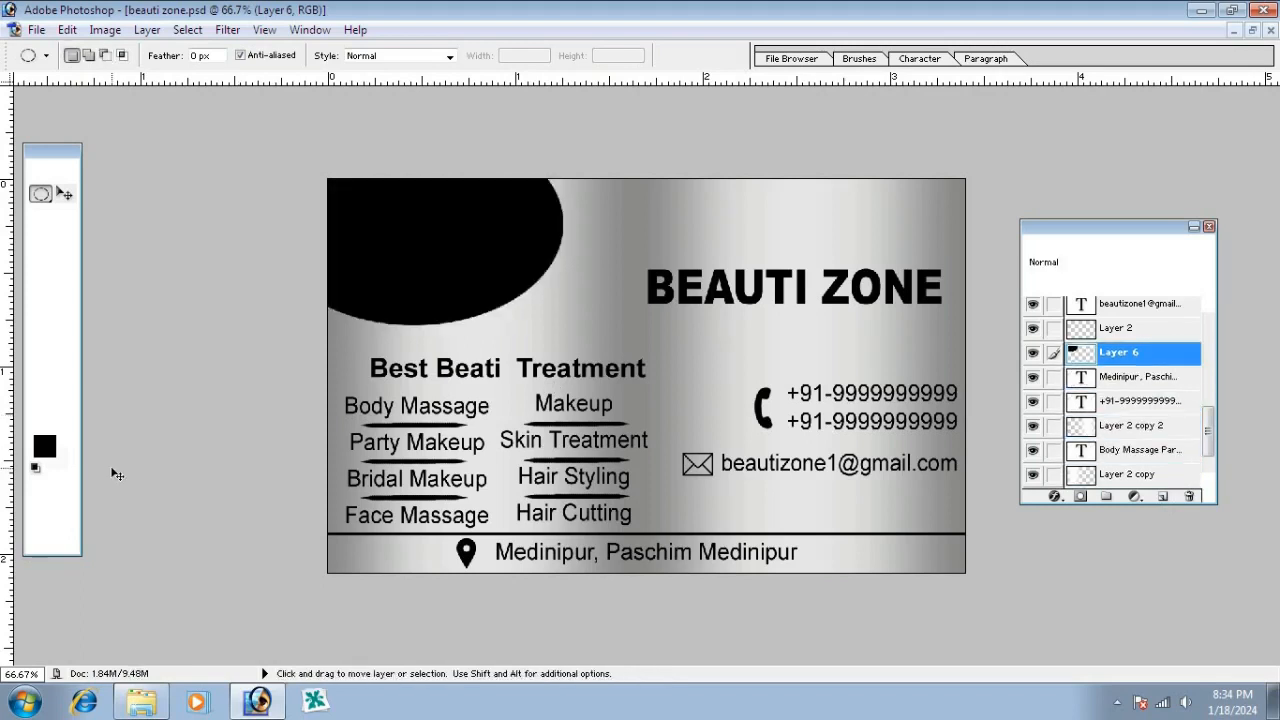
key("ctrl+bracketright")
key("ctrl+bracketright")
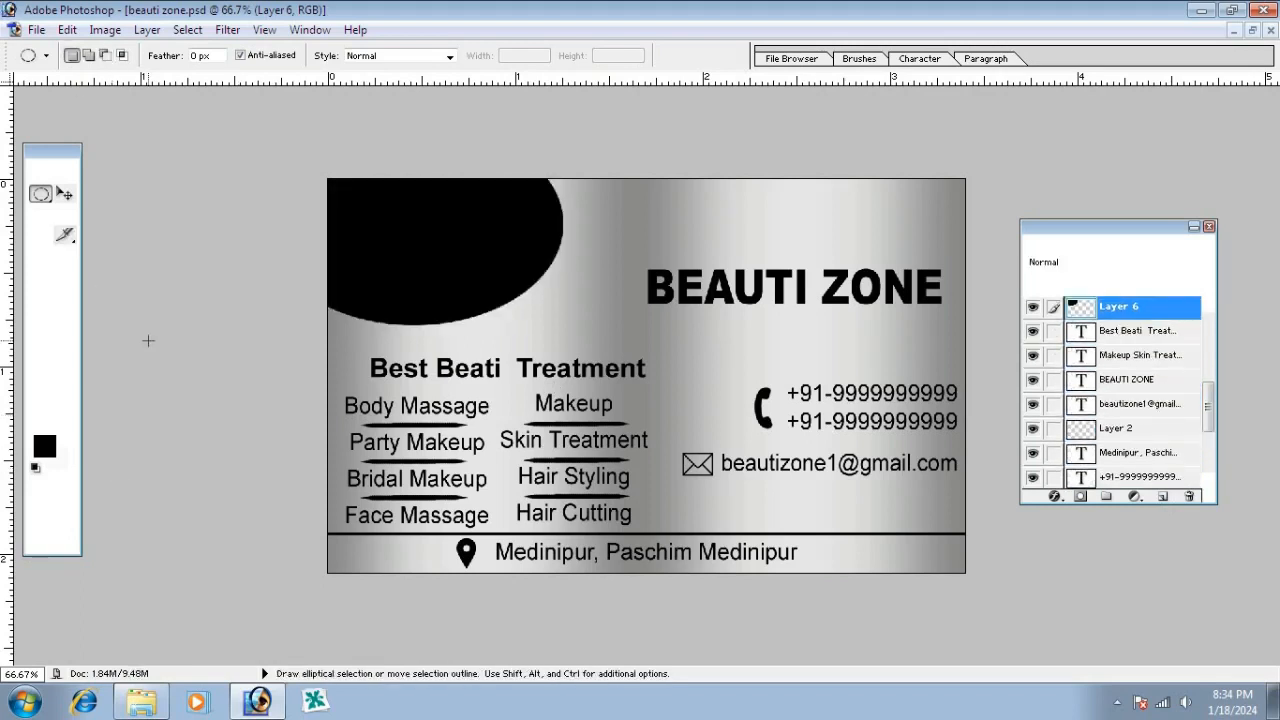
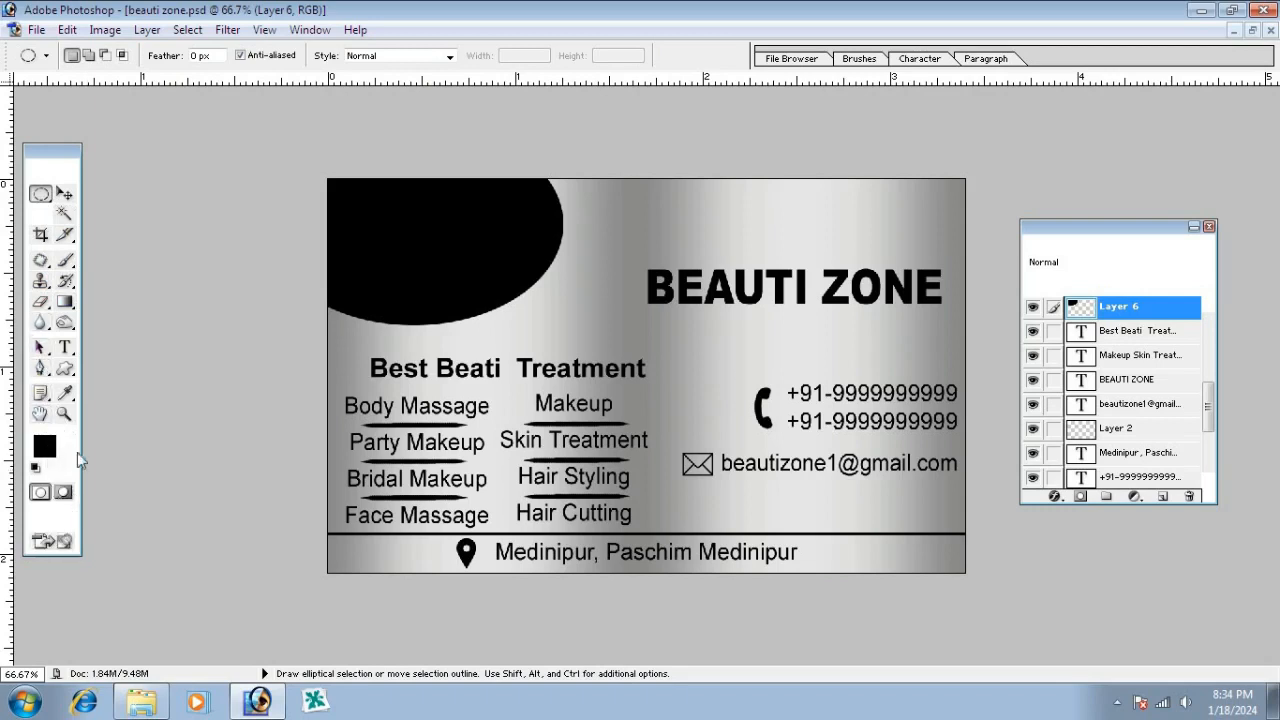
Scale the black corner circle up to about 114%, nudge it left, and duplicate the layer with Ctrl+J
left_click(64, 193)
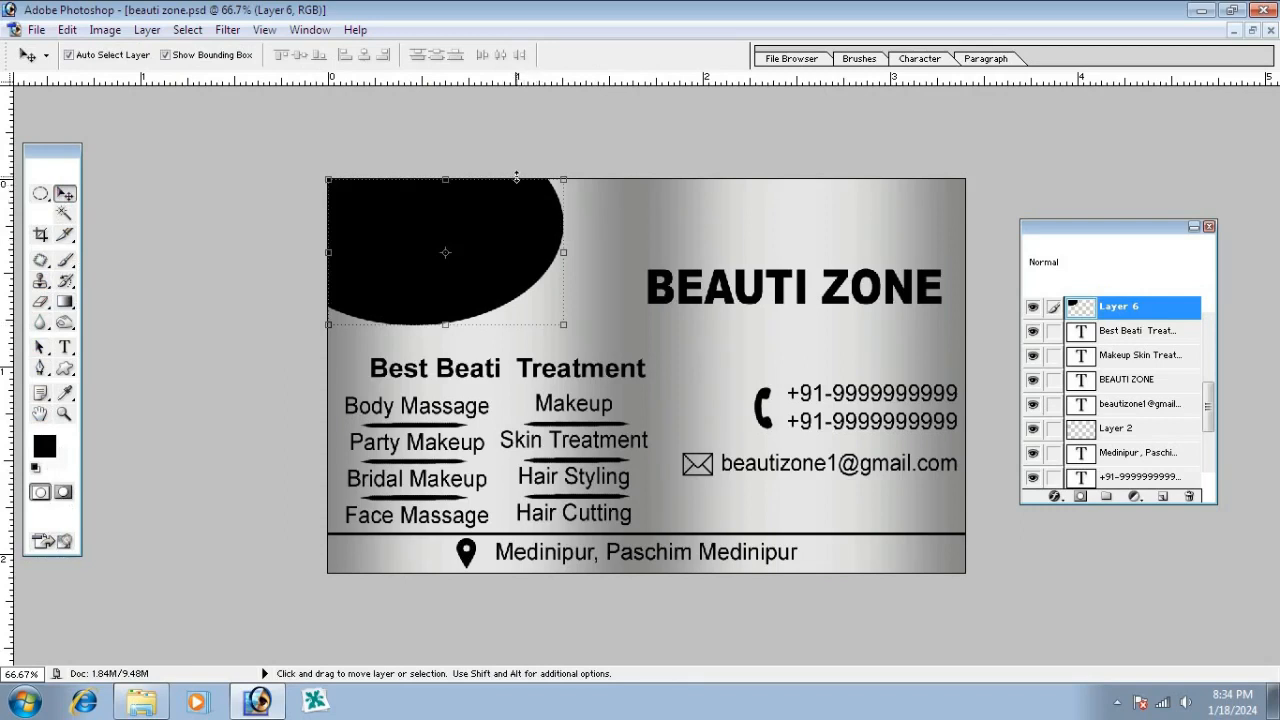
left_click_drag(516, 176, 507, 152)
key("Return")
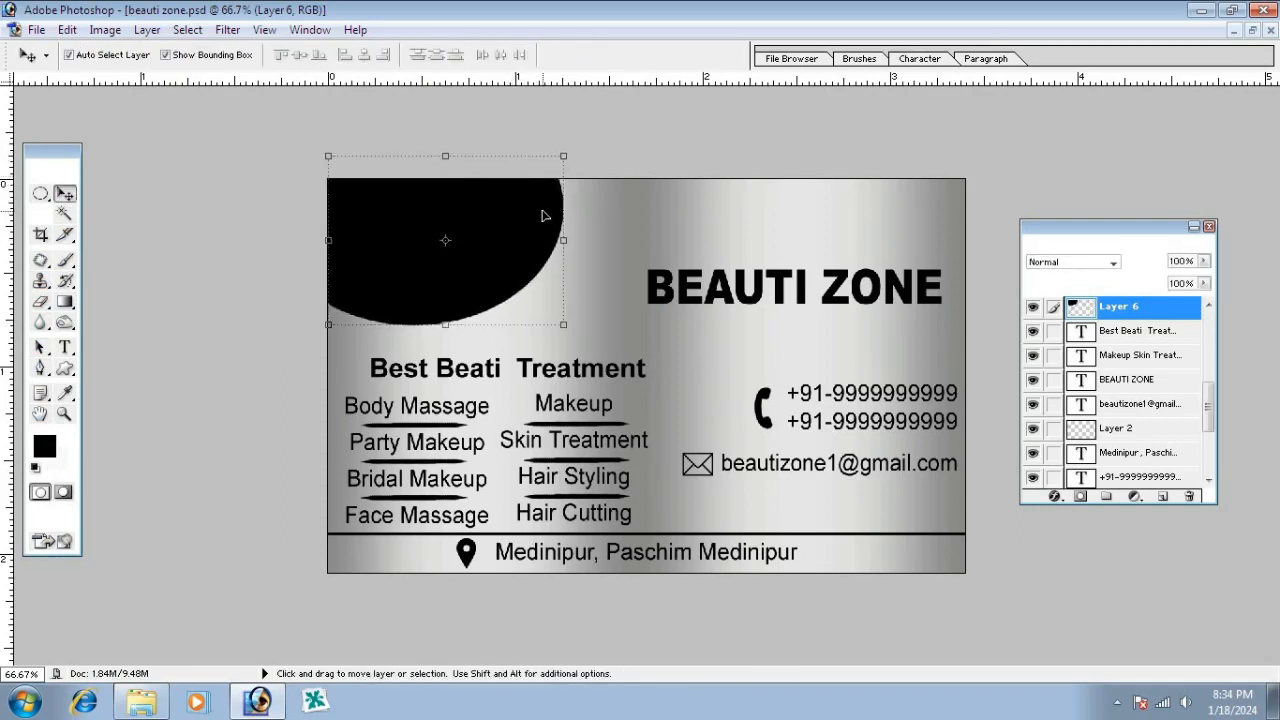
key("shift")
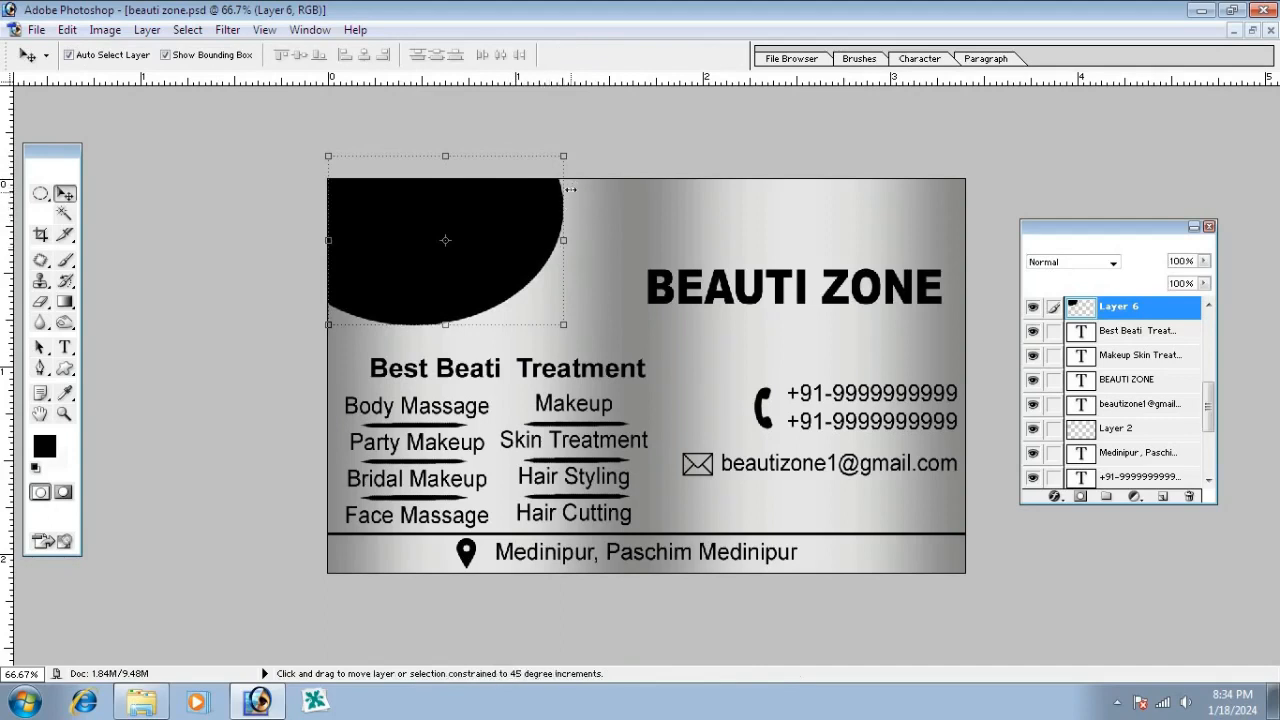
mouse_move(564, 157)
left_mouse_down()
mouse_move(605, 121)
mouse_move(582, 142)
left_mouse_up()
key("Return")
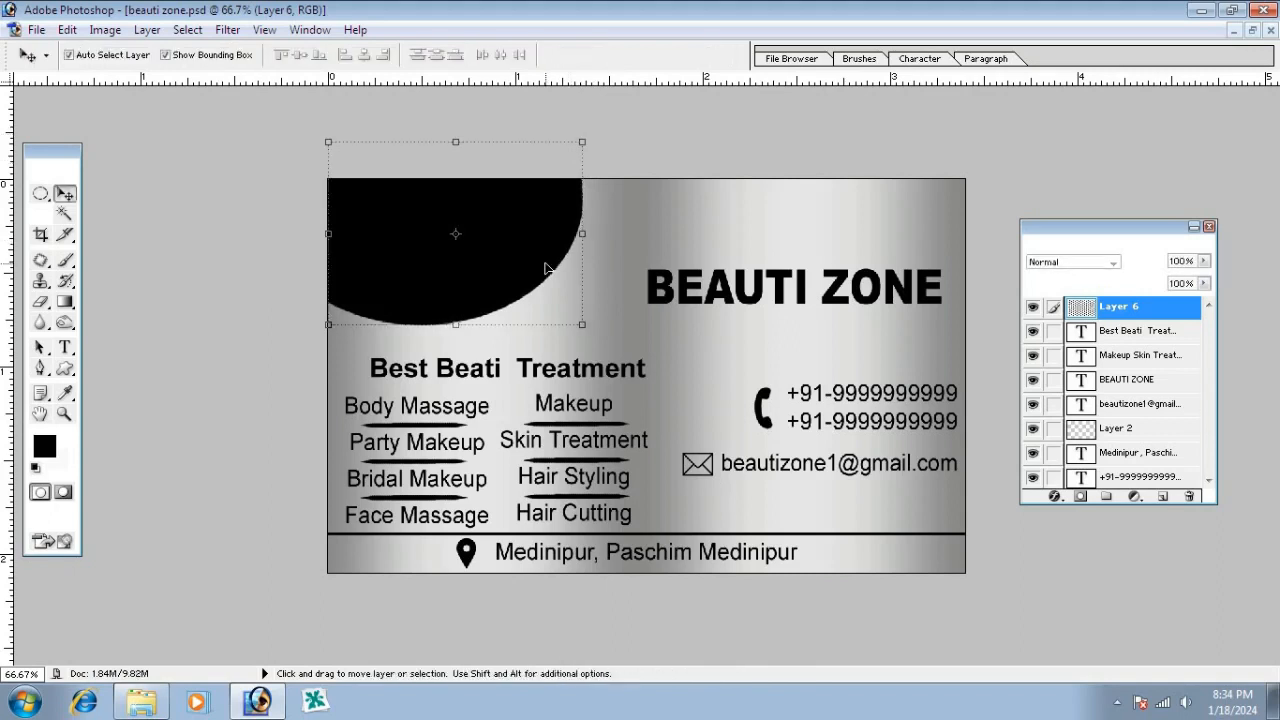
key("Left")
key("Left")
key("Left")
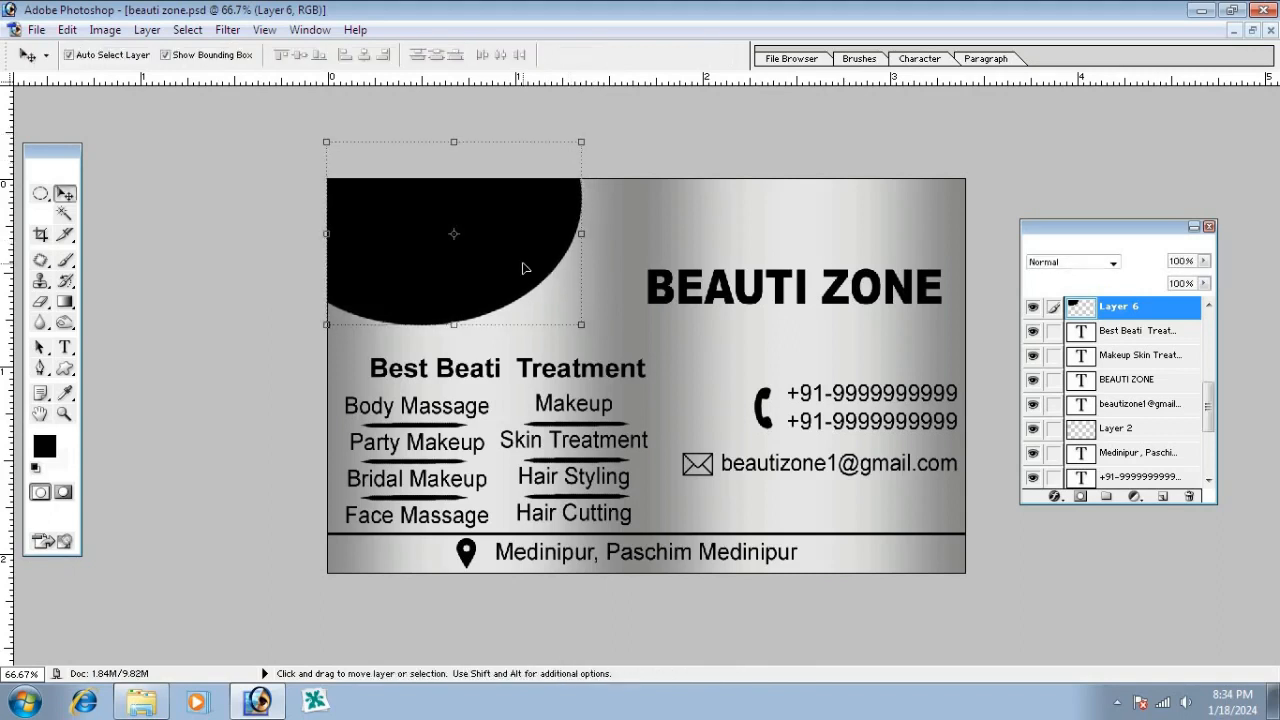
key("ctrl+j")
key("ctrl+j")
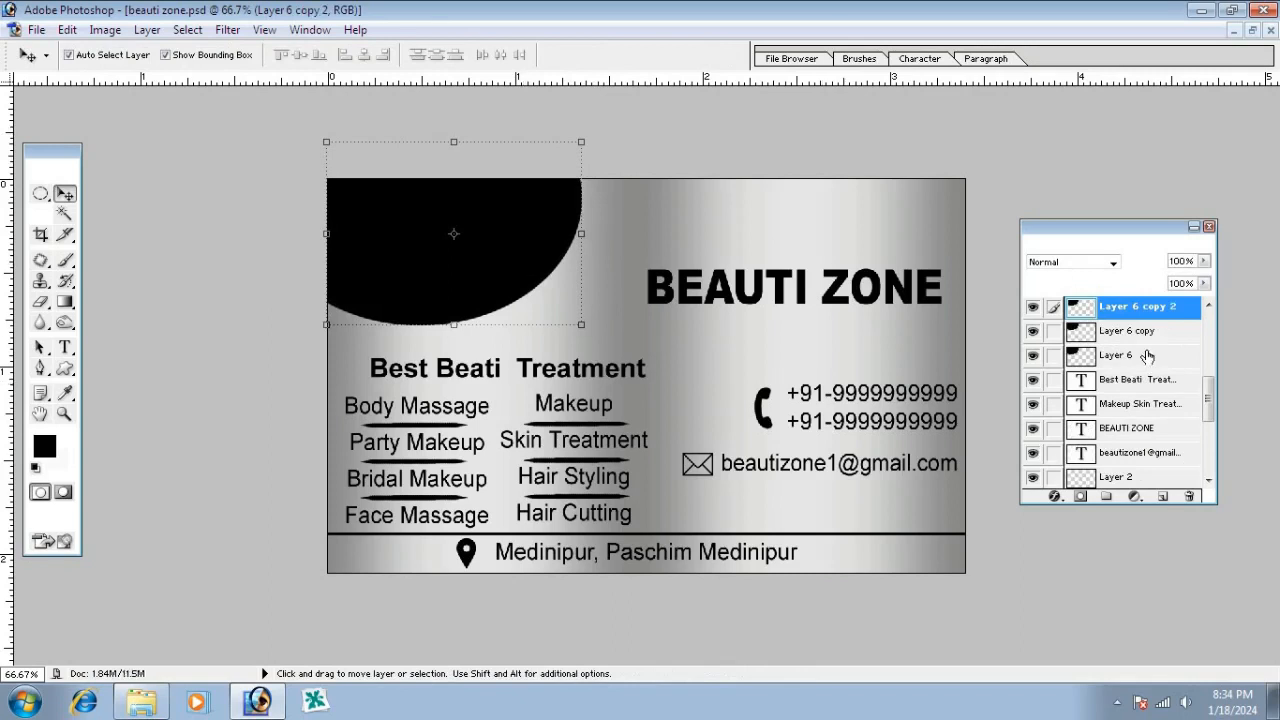
Enlarge the bottom circle on Layer 6 slightly
left_click(1147, 356)
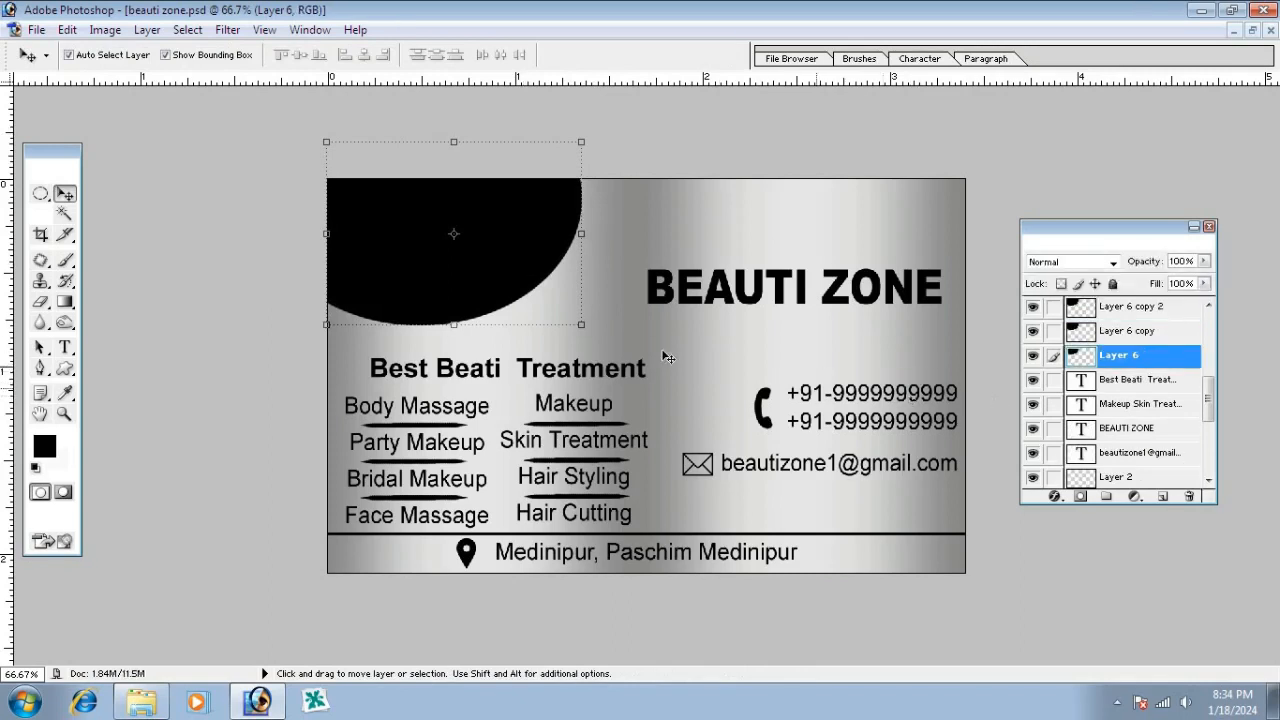
left_click_drag(580, 326, 596, 358)
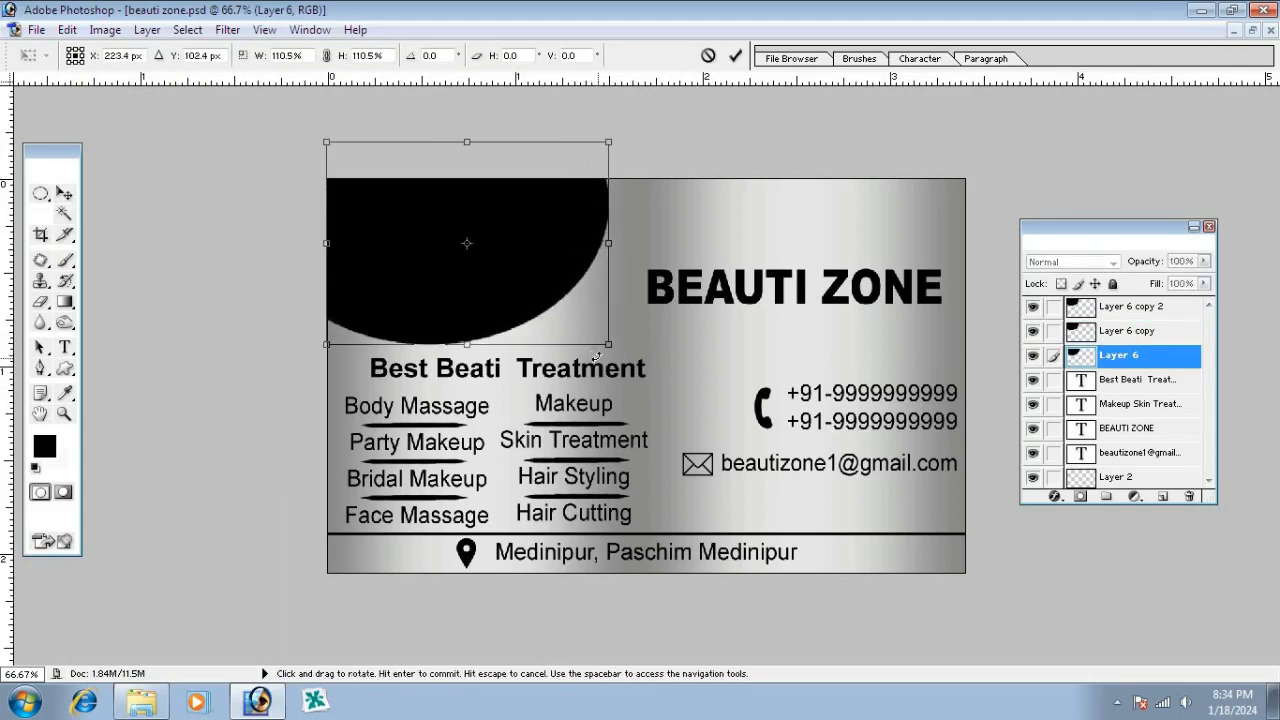
key("Return")
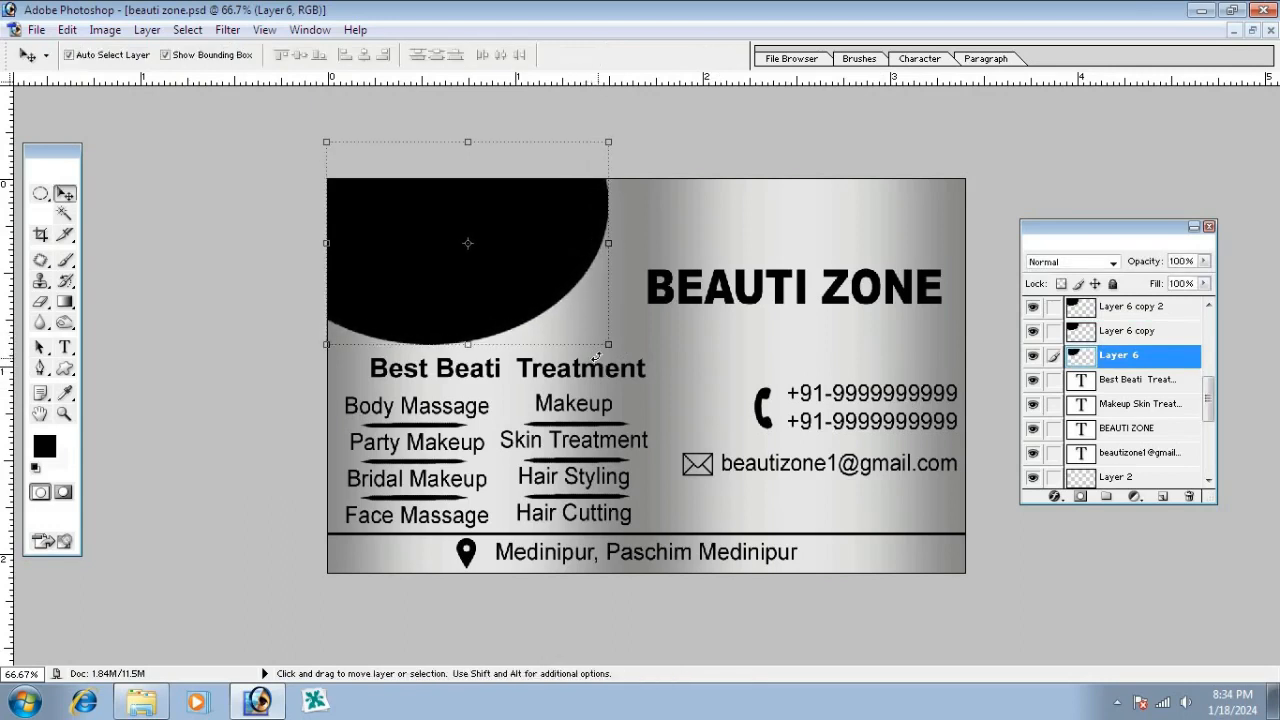
Give Layer 6 copy a white Color Overlay effect
left_click(1152, 334)
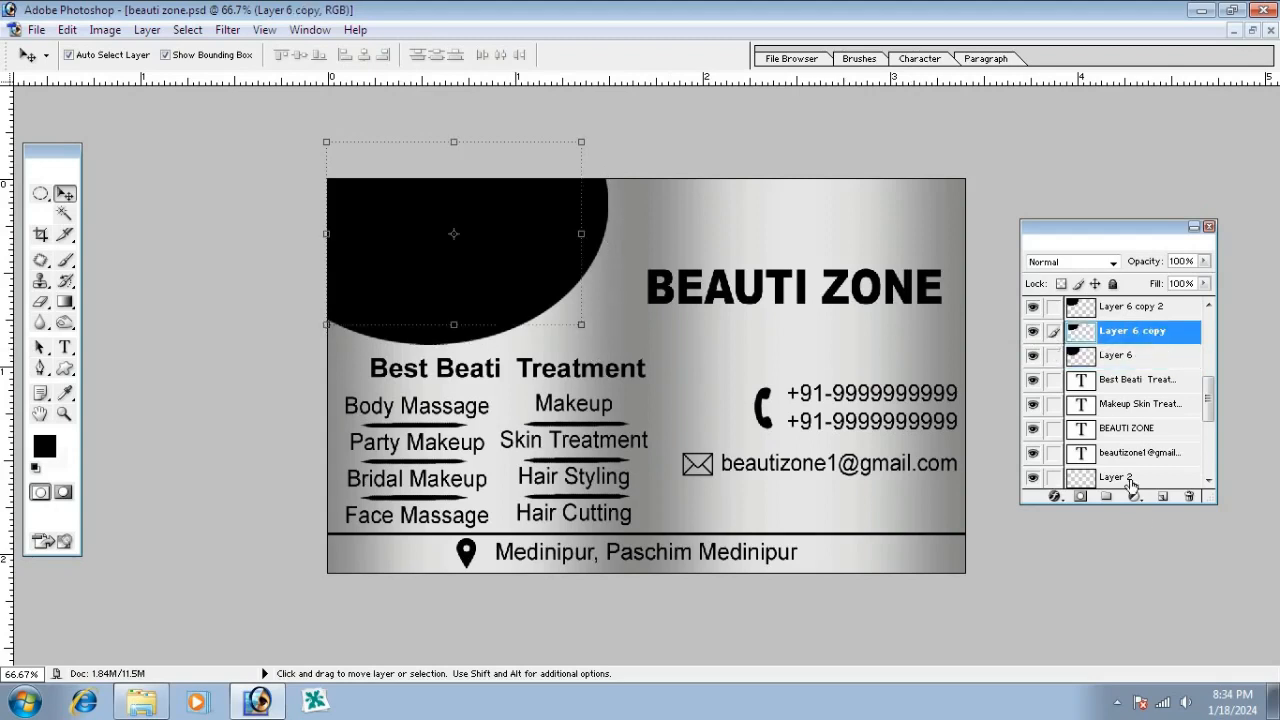
left_click(1054, 500)
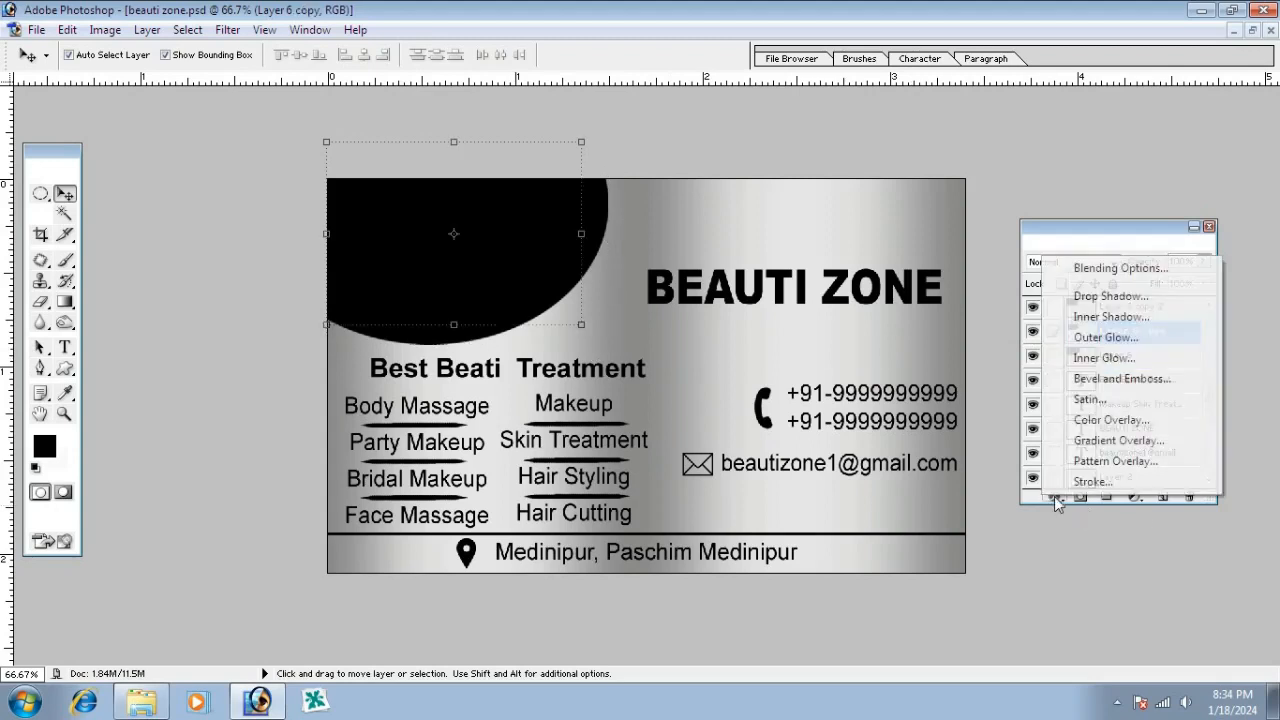
left_click(1095, 420)
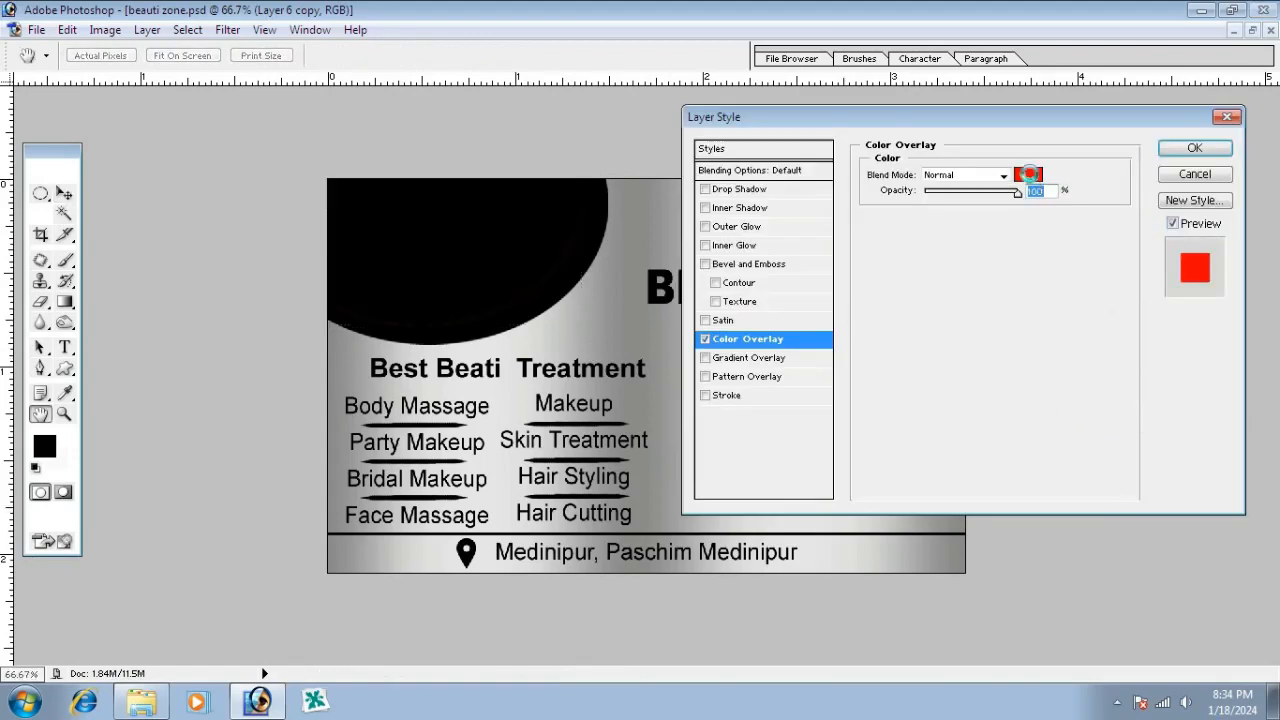
left_click(1027, 175)
key("Return")
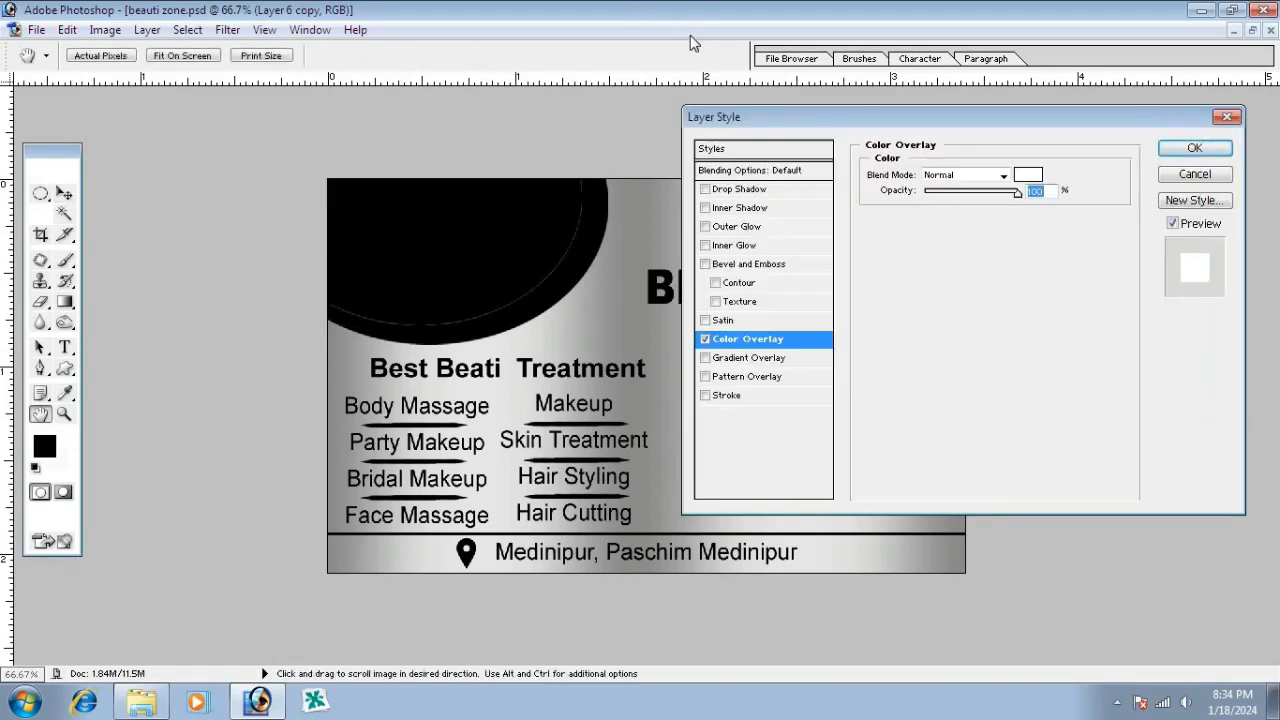
key("Return")
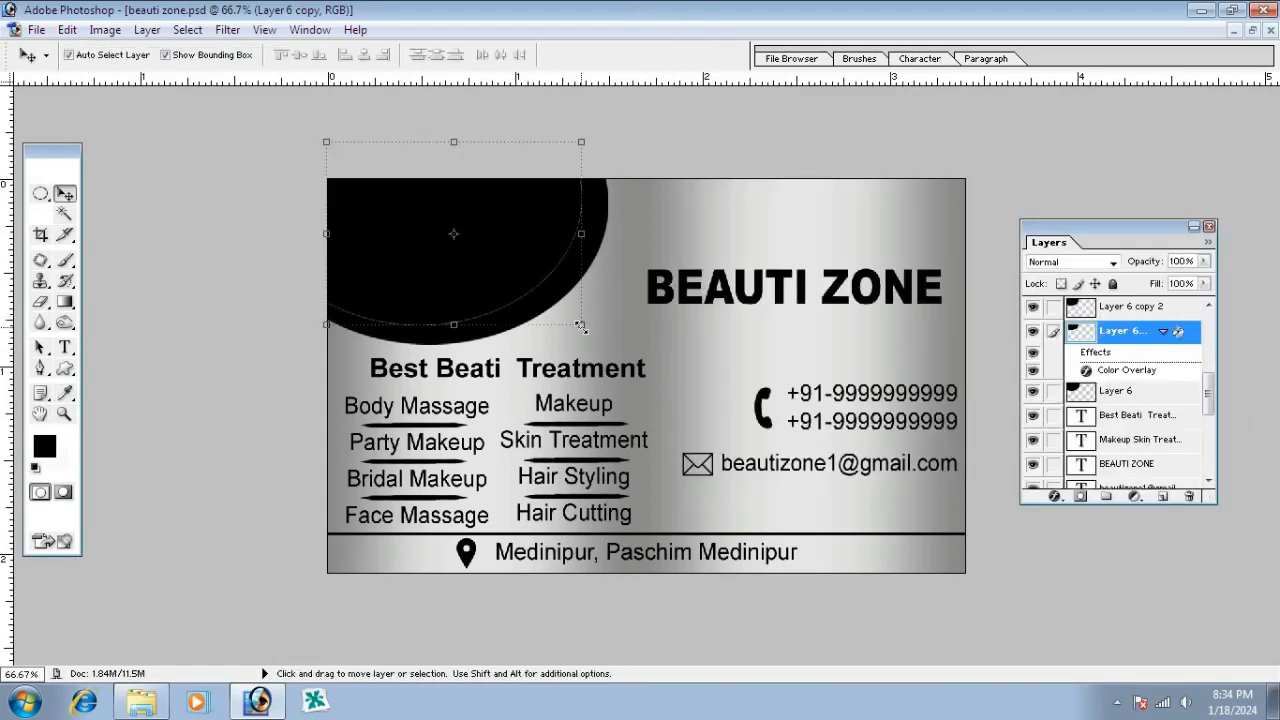
Scale the white circle up slightly and shift it two nudges left
left_click_drag(580, 327, 594, 338)
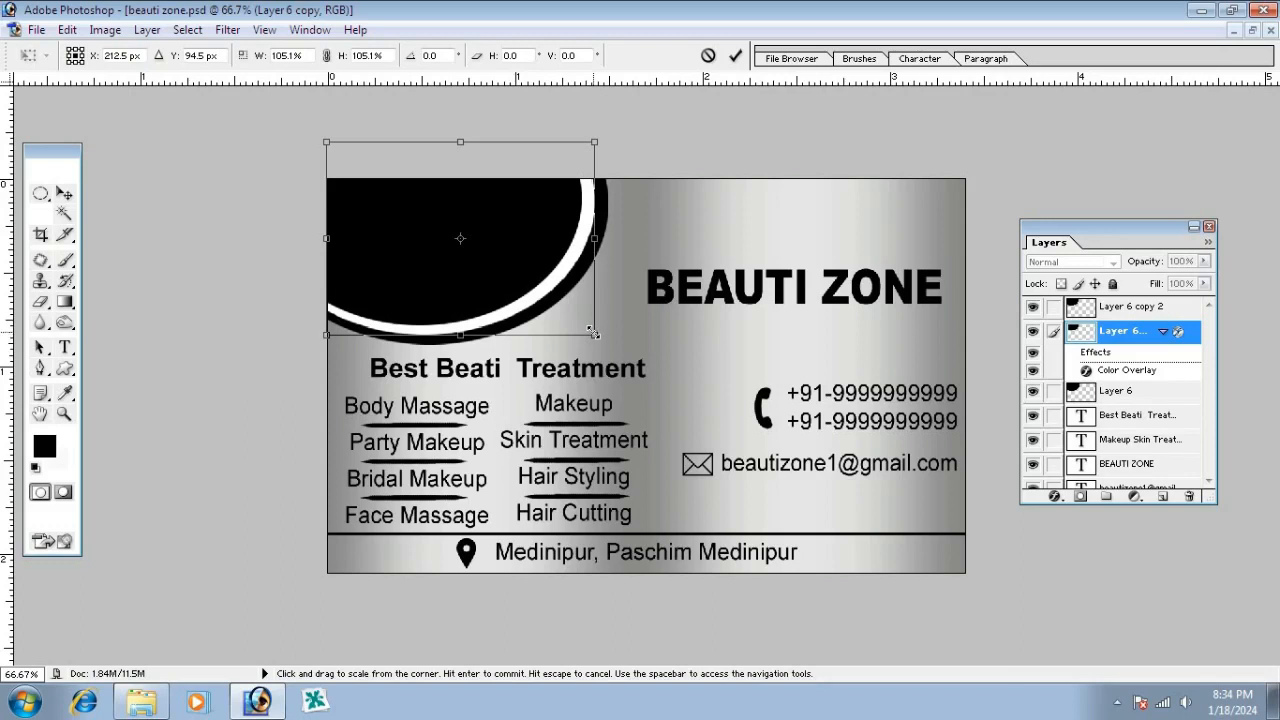
key("Left")
key("Left")
key("Left")
key("Left")
key("Left")
key("Left")
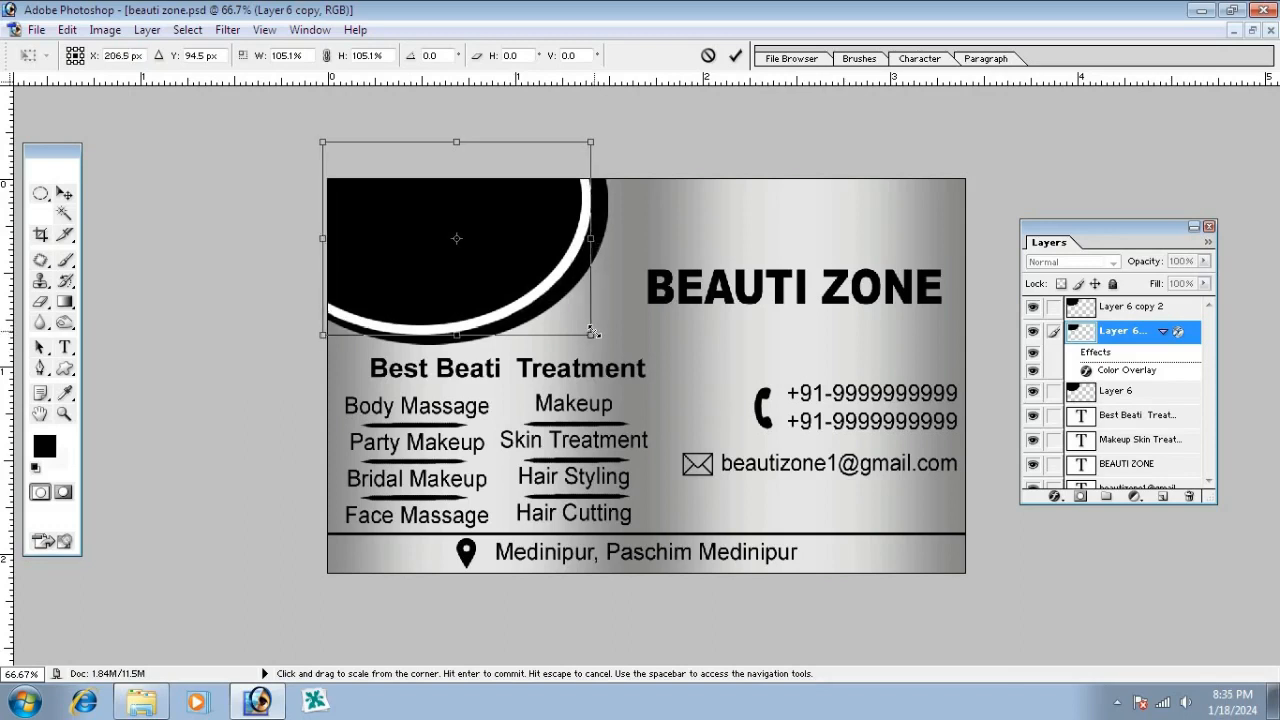
key("Left")
key("Left")
key("Left")
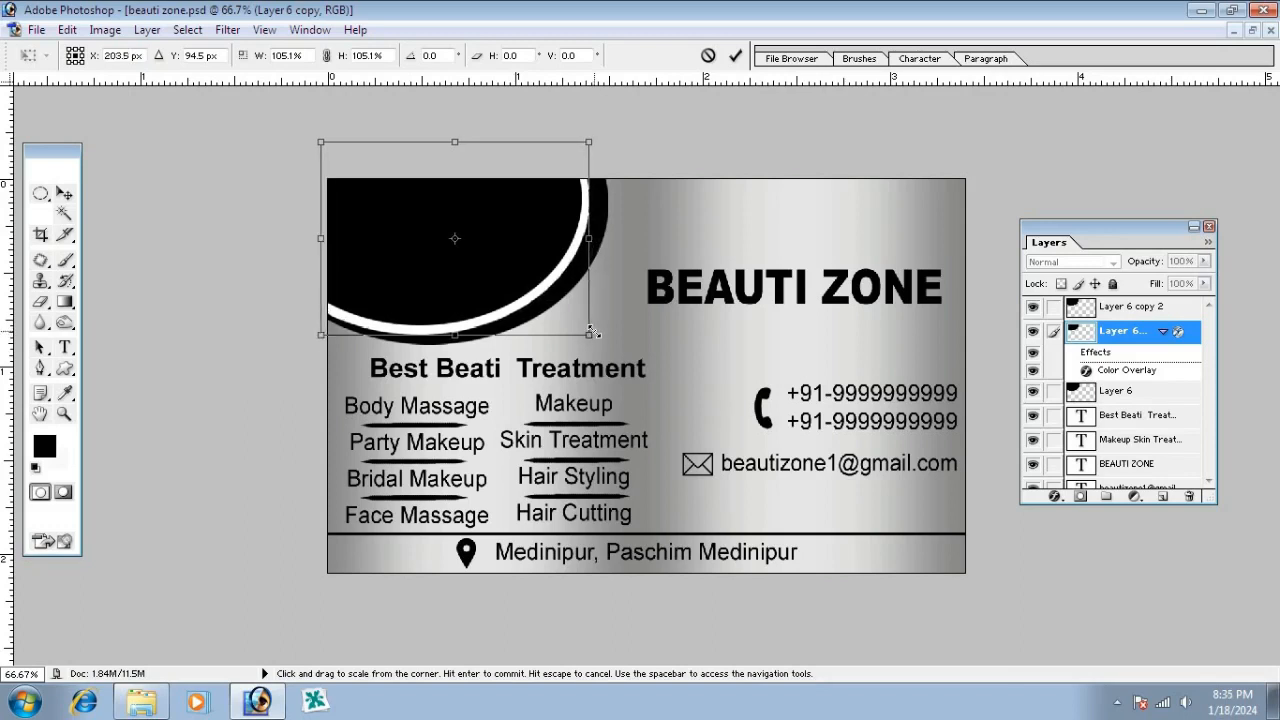
key("Return")
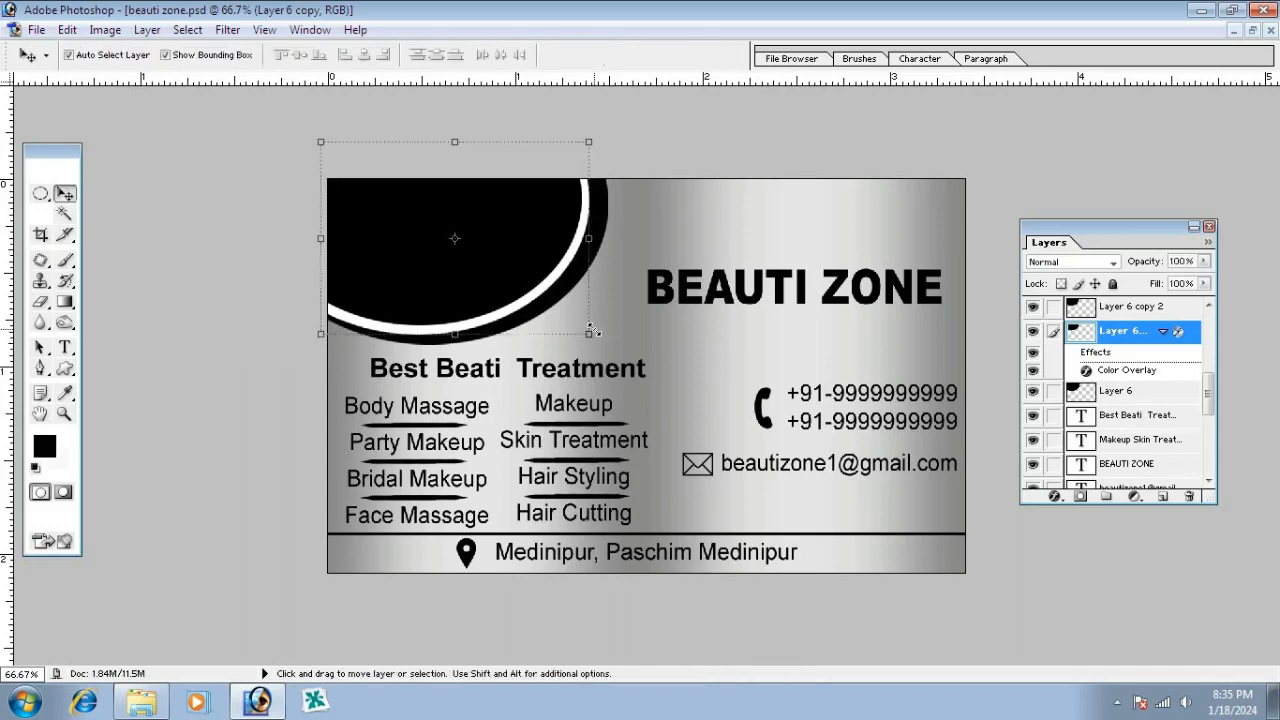
Nudge the bottom black circle on Layer 6 left and down
key("ctrl+e")
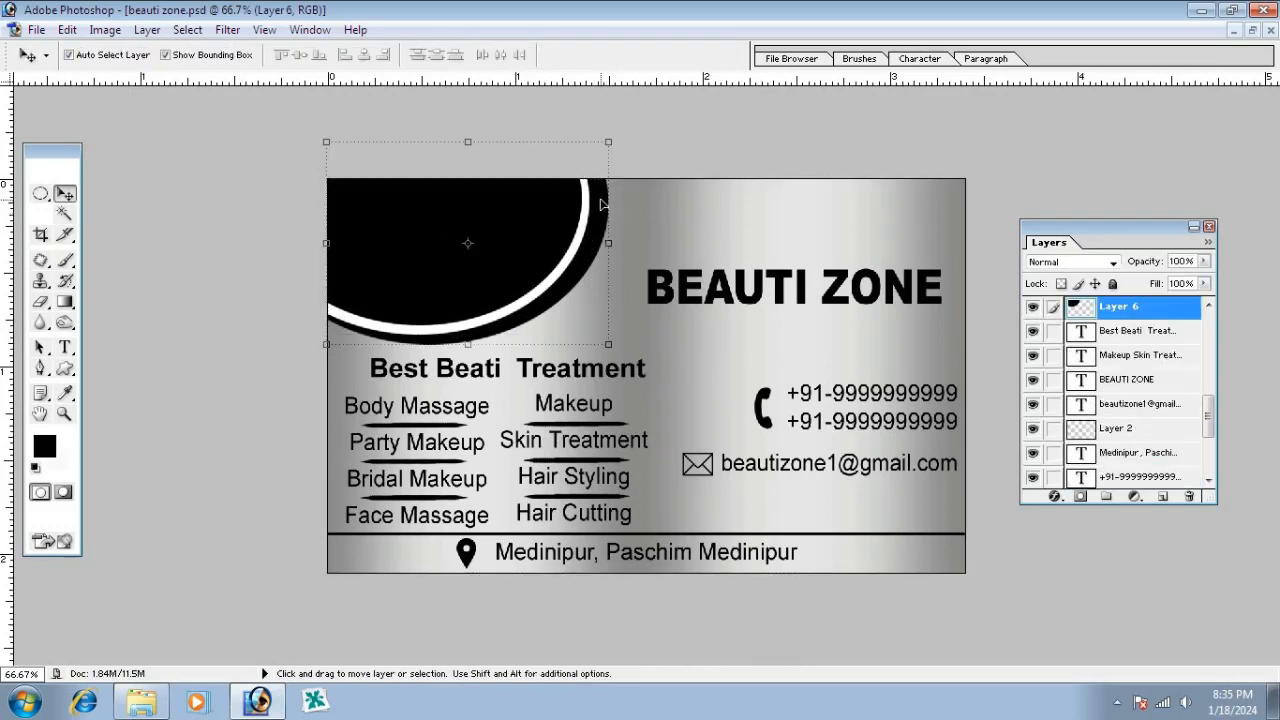
key("Left")
key("Left")
key("Left")
key("Left")
key("Left")
key("Left")
key("Left")
key("Left")
key("Left")
key("Left")
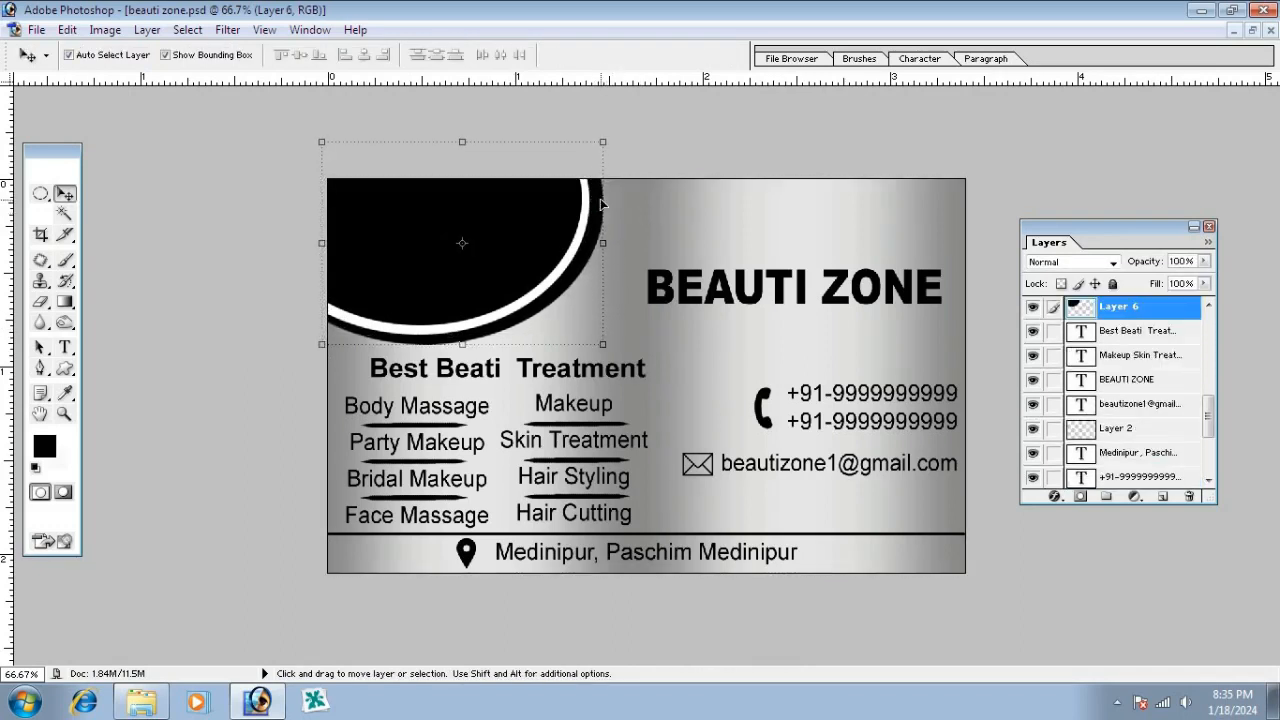
key("Left")
key("Left")
key("Left")
key("Left")
key("Left")
key("Left")
key("Down")
key("Down")
key("Down")
key("Down")
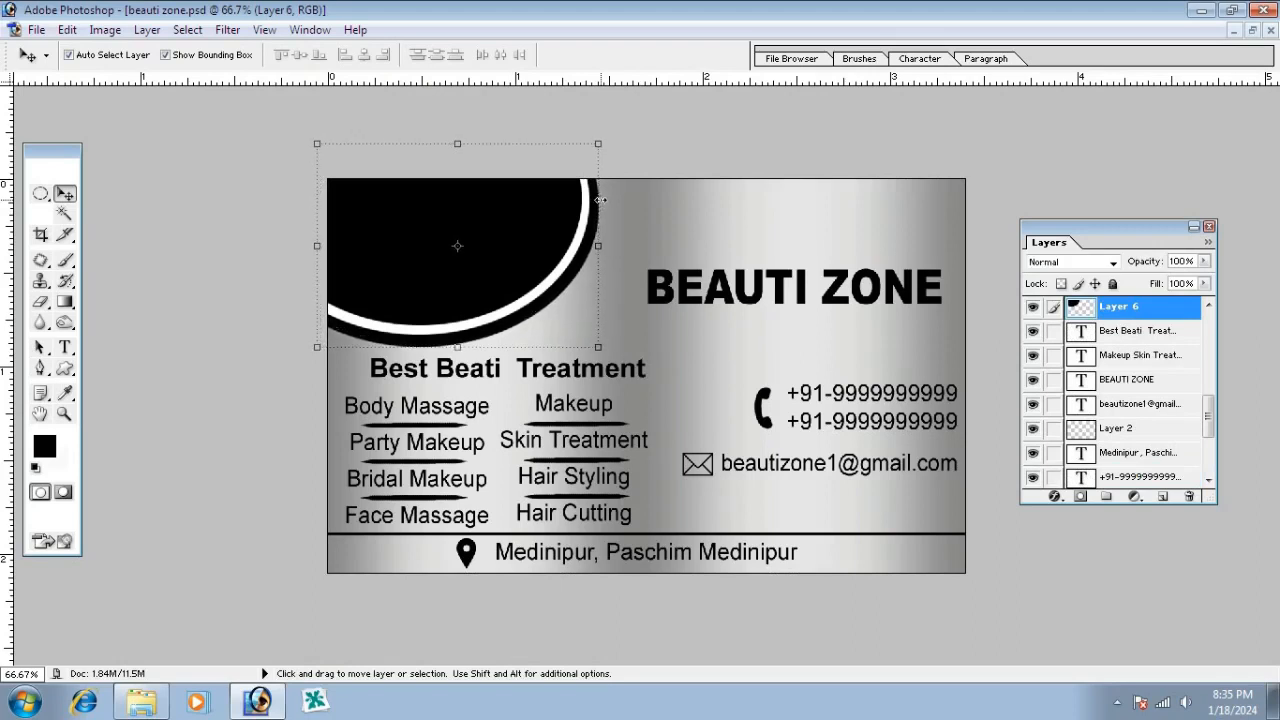
key("Left")
key("Left")
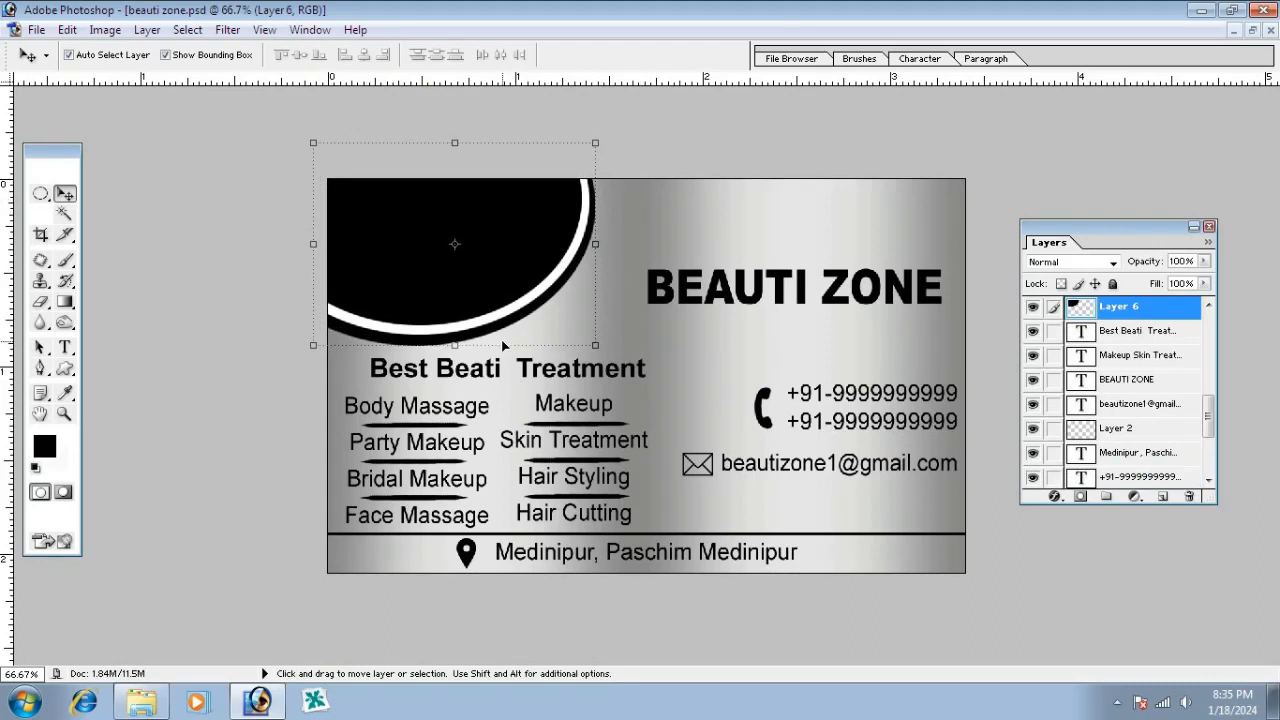
Stretch the top circle, Layer 6 copy 2, slightly taller and shift it left
left_click(481, 285)
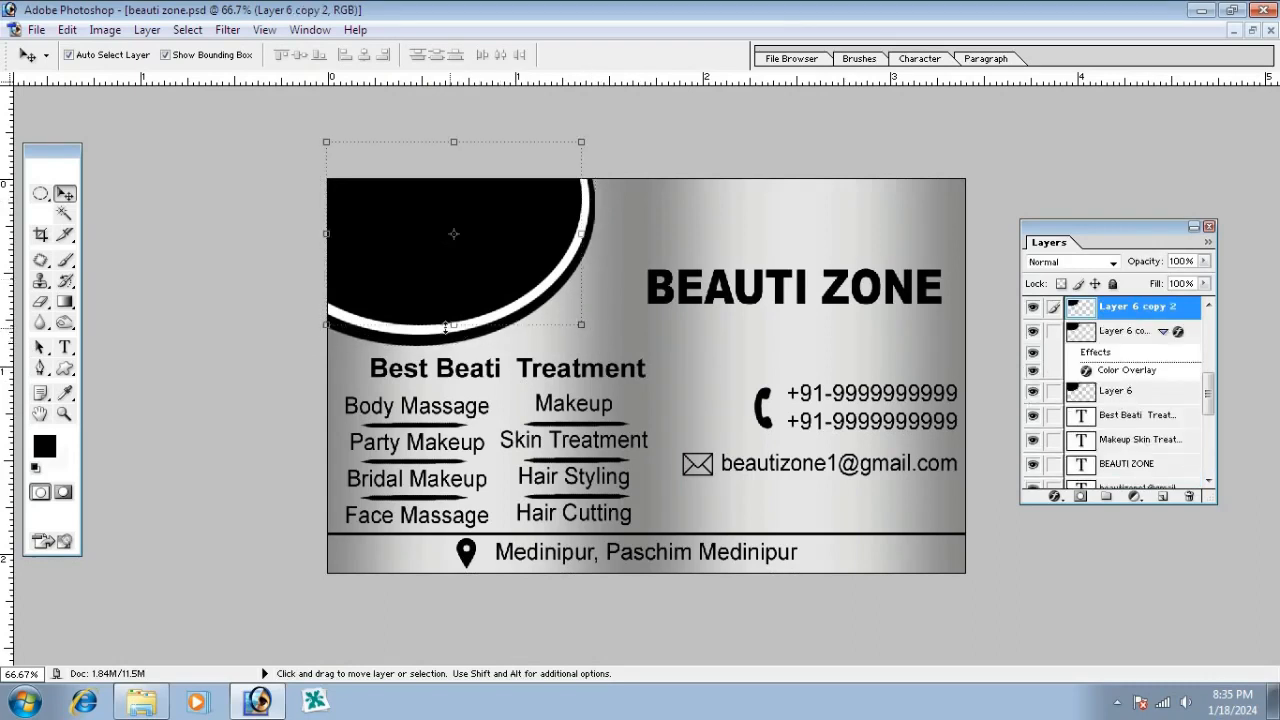
left_click_drag(446, 324, 445, 328)
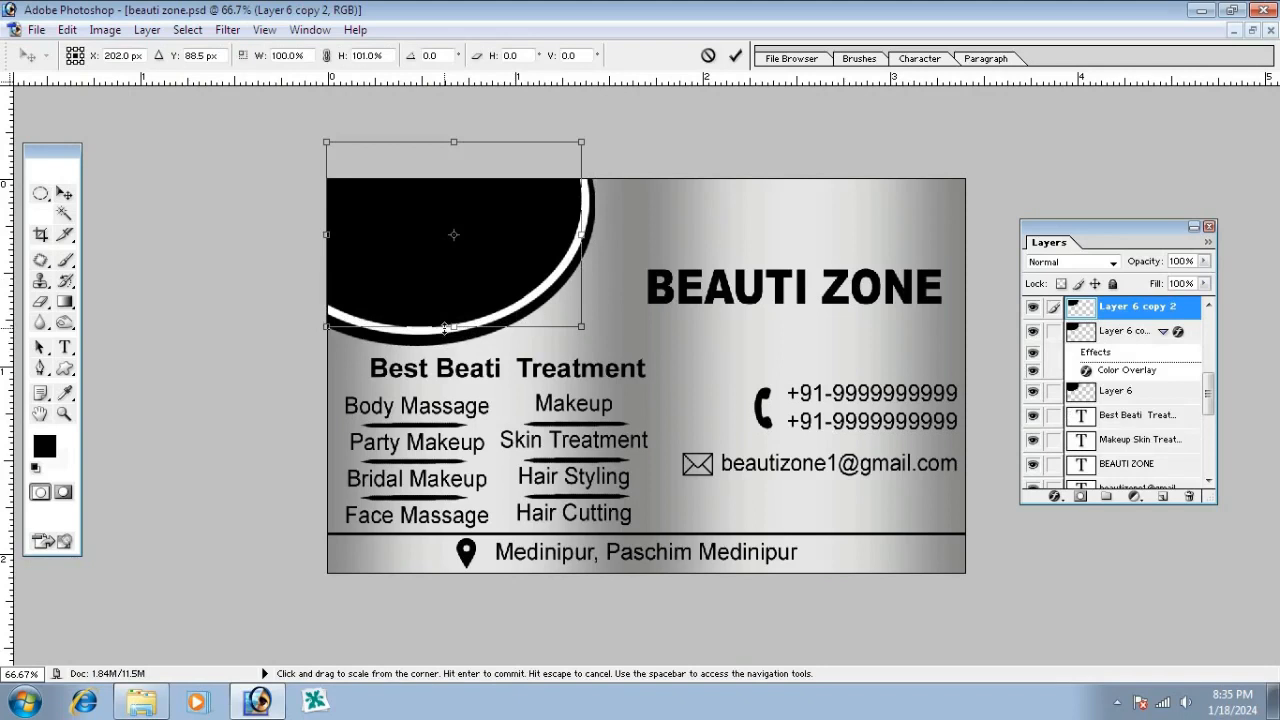
key("Return")
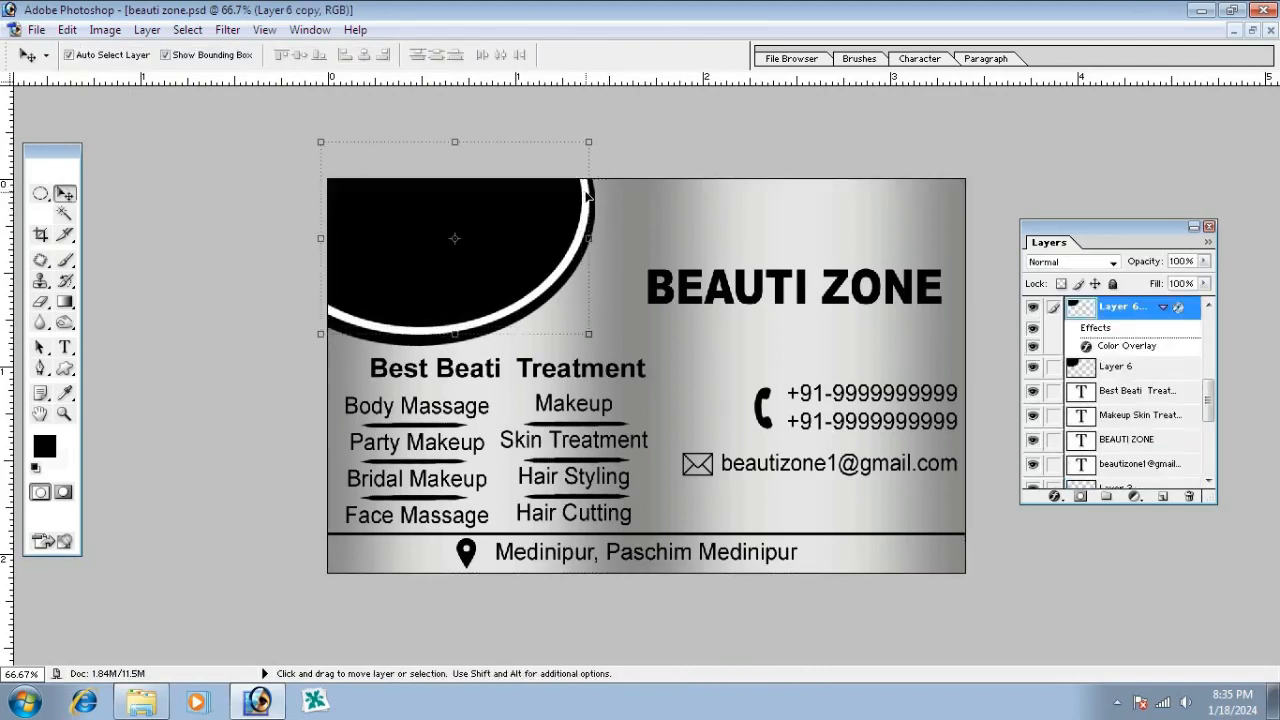
left_click_drag(587, 197, 584, 197)
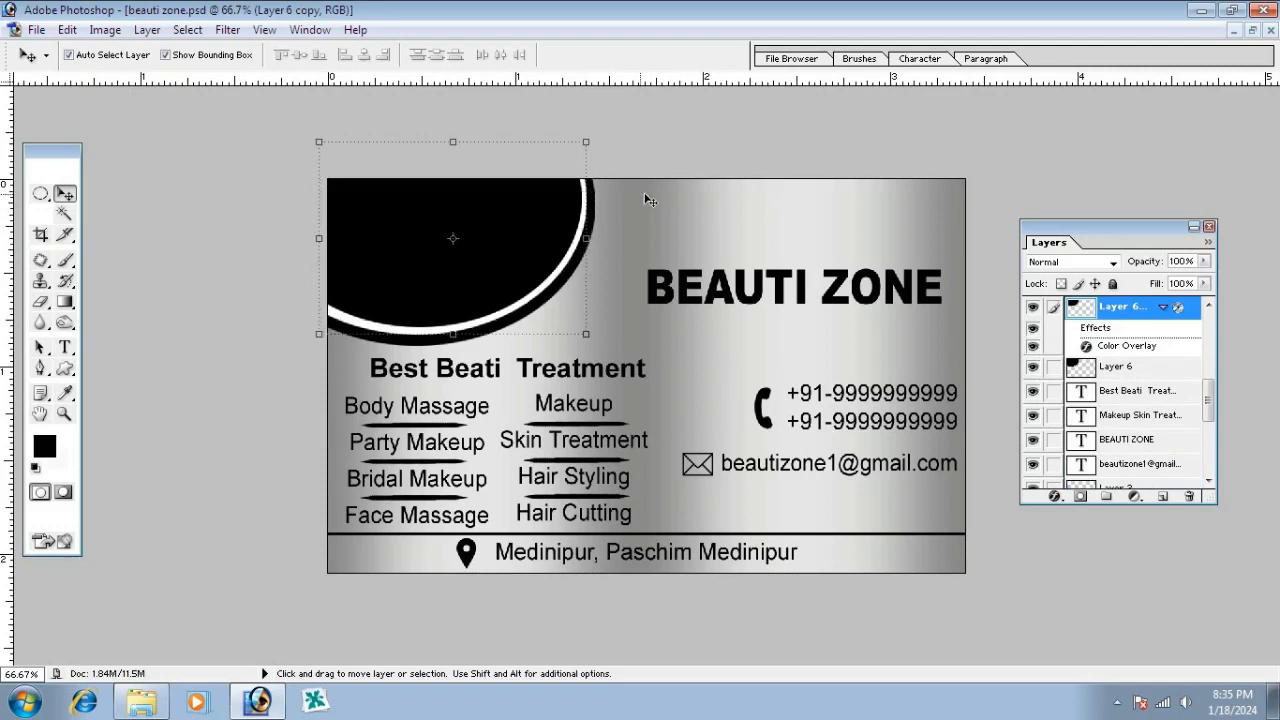
Link Layer 6 copy and Layer 6 copy 2 to Layer 6 and scale the three circles together
left_click(617, 210)
left_click(593, 205)
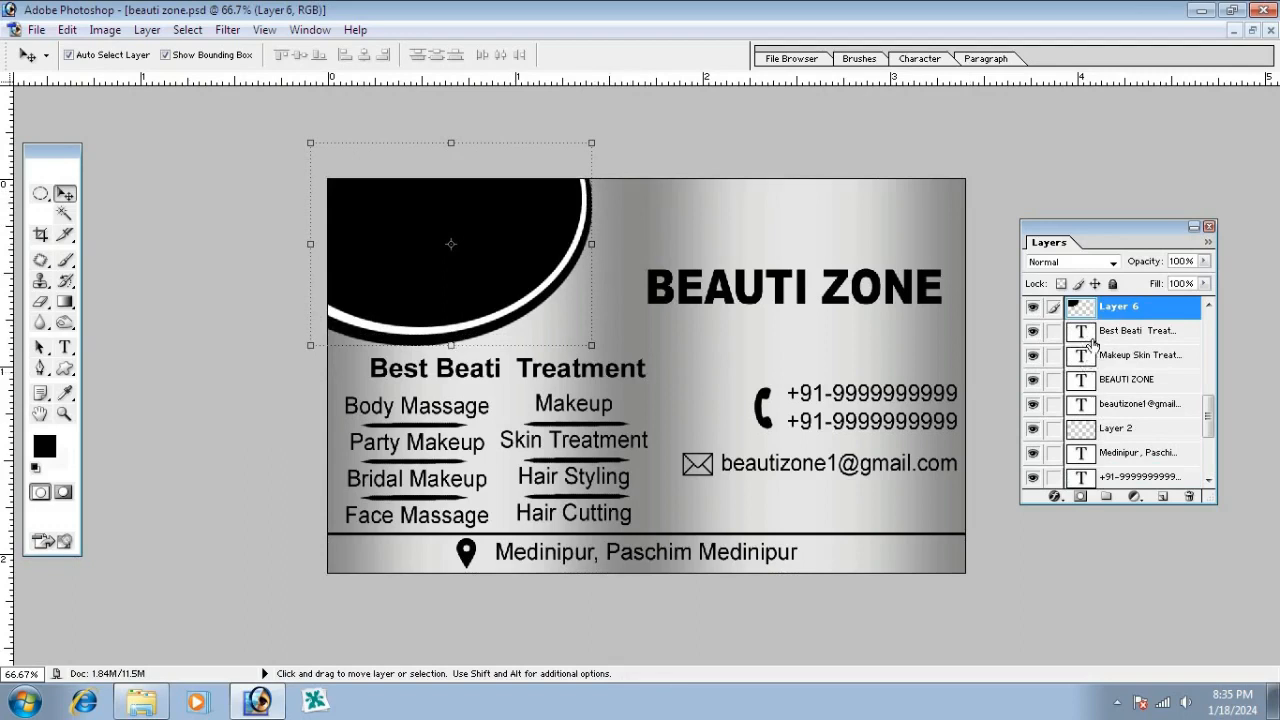
scroll(1088, 346, "up", 2)
left_click(1053, 343)
left_click(1053, 319)
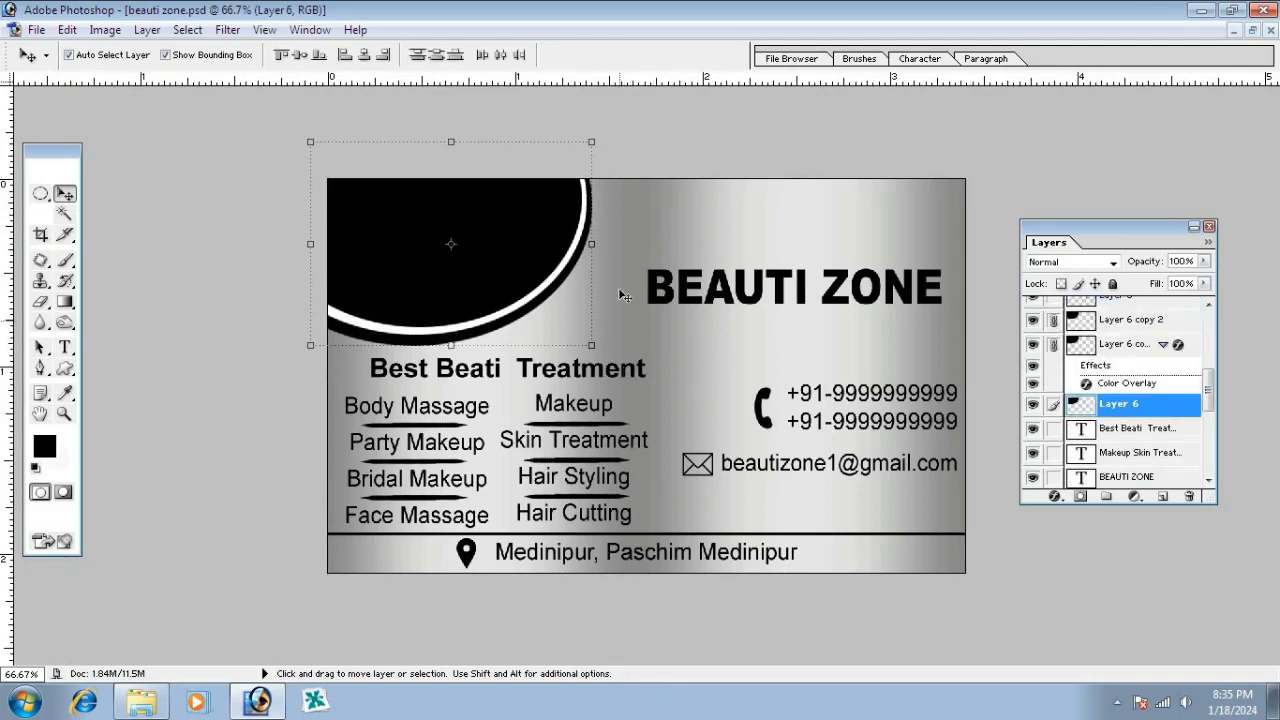
left_click_drag(592, 345, 595, 348)
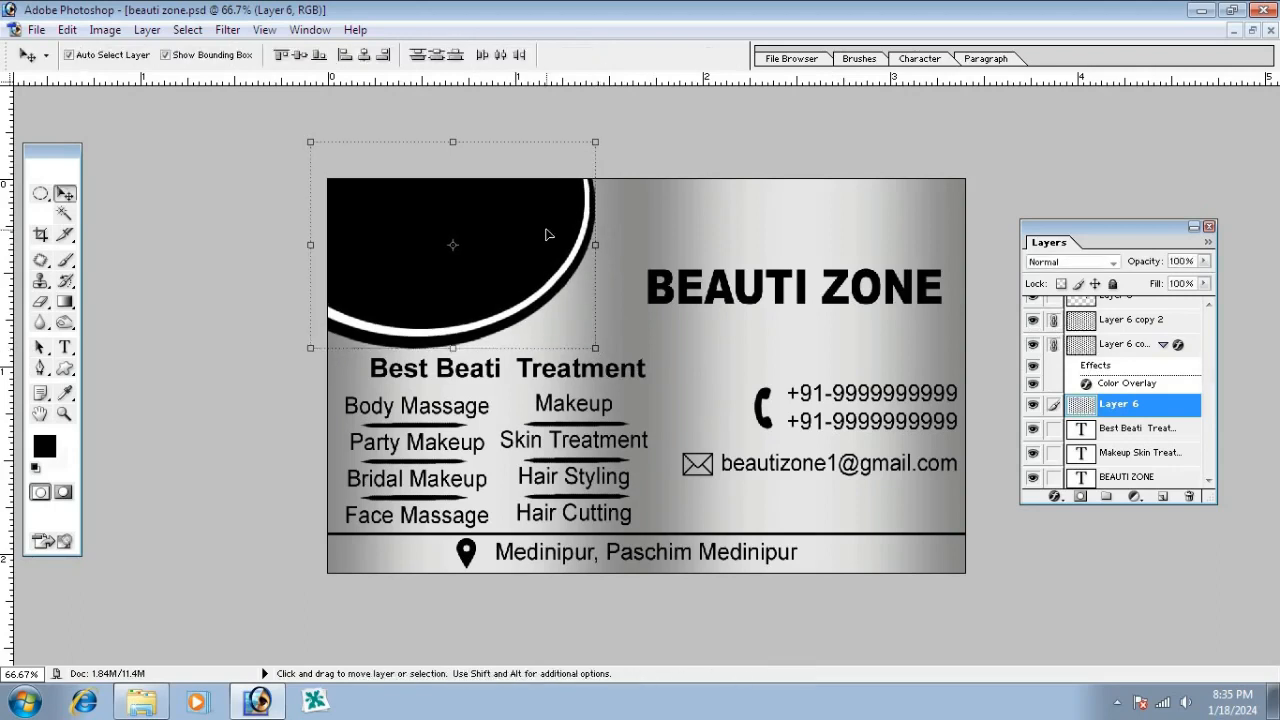
Commit the circle frame resize, move the BEAUTI ZONE title higher, and open the parlour image folder
key("Return")
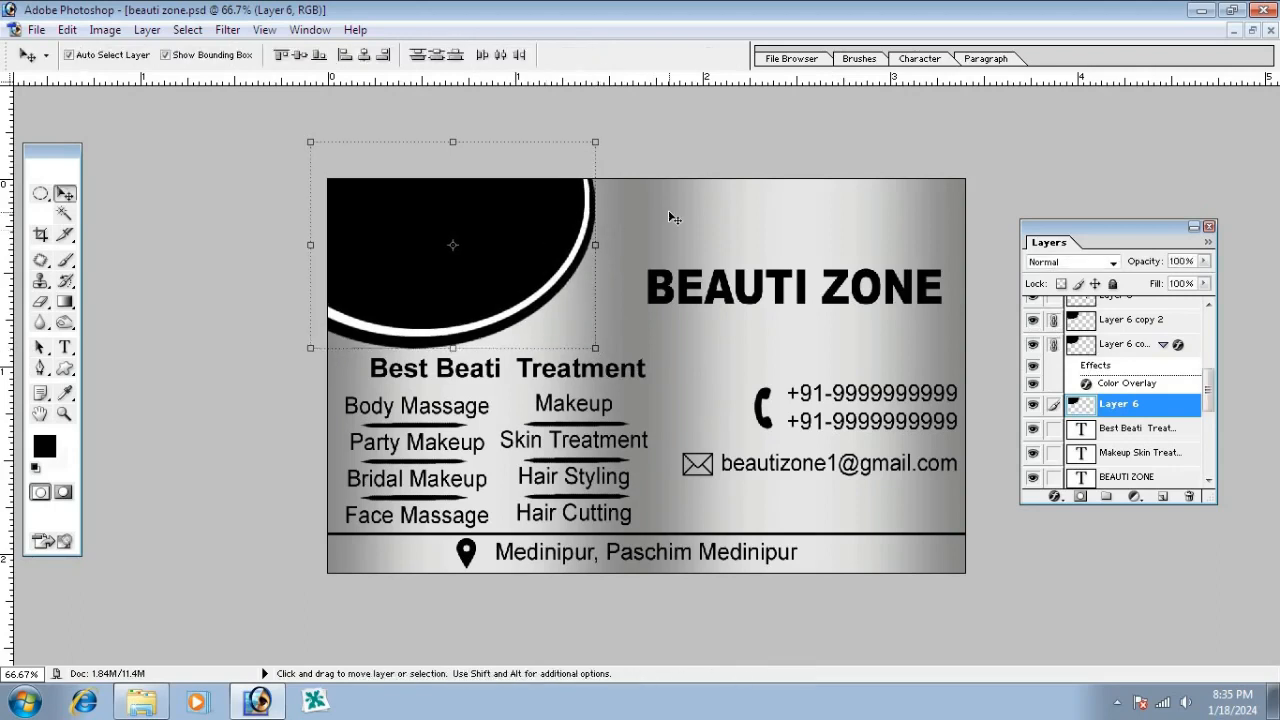
left_click(762, 290)
left_click_drag(762, 290, 761, 259)
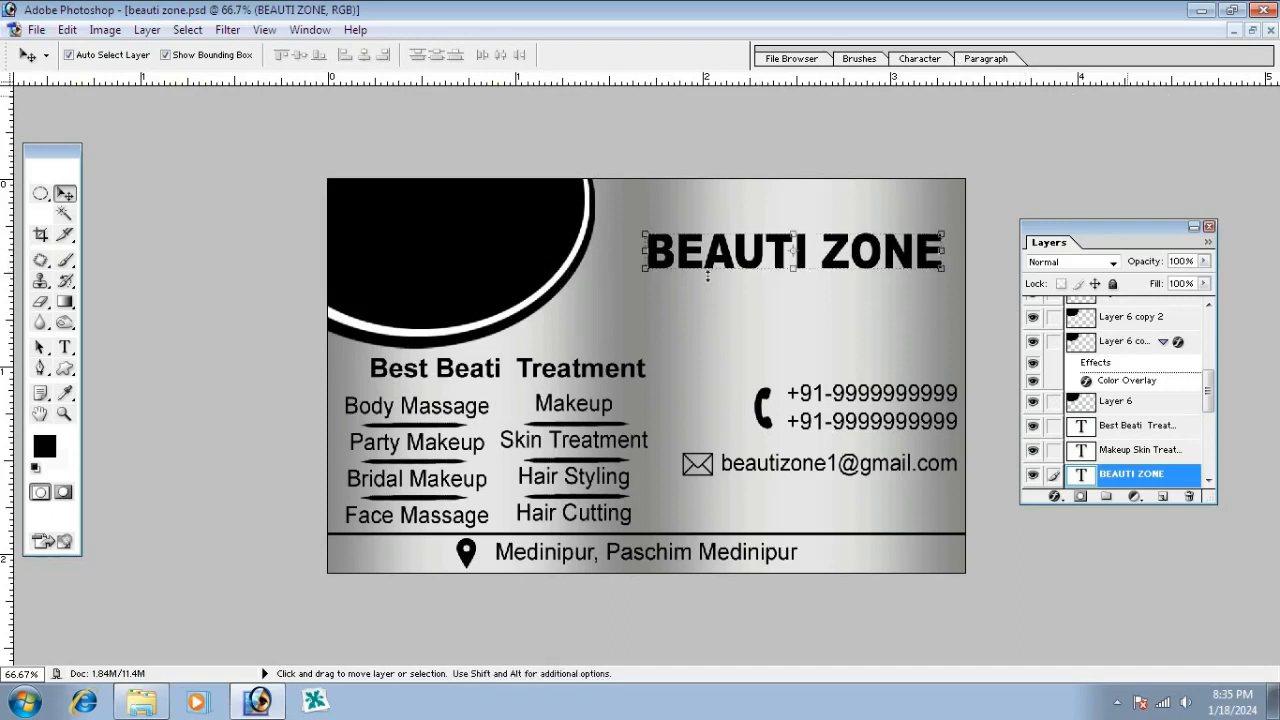
left_click(141, 702)
Drag parlour.jpg into Photoshop, drop it onto the business card, and close the separate photo
left_click(825, 376)
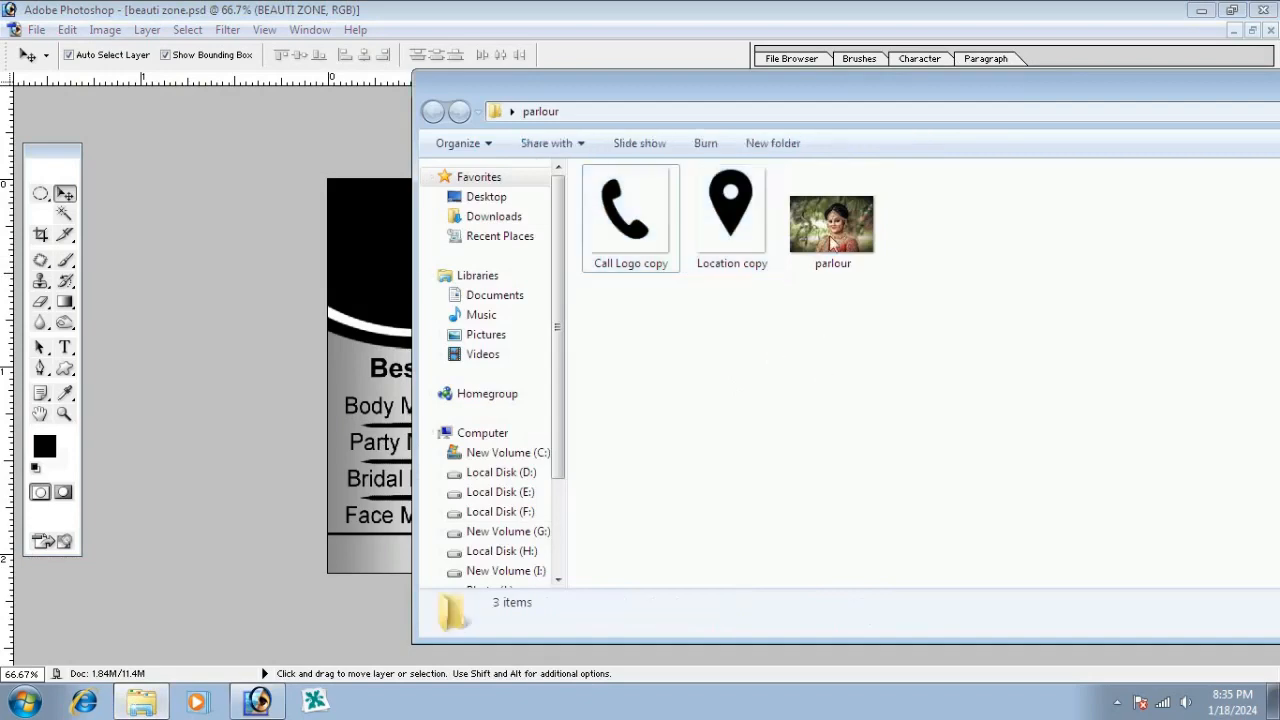
left_click_drag(833, 243, 322, 399)
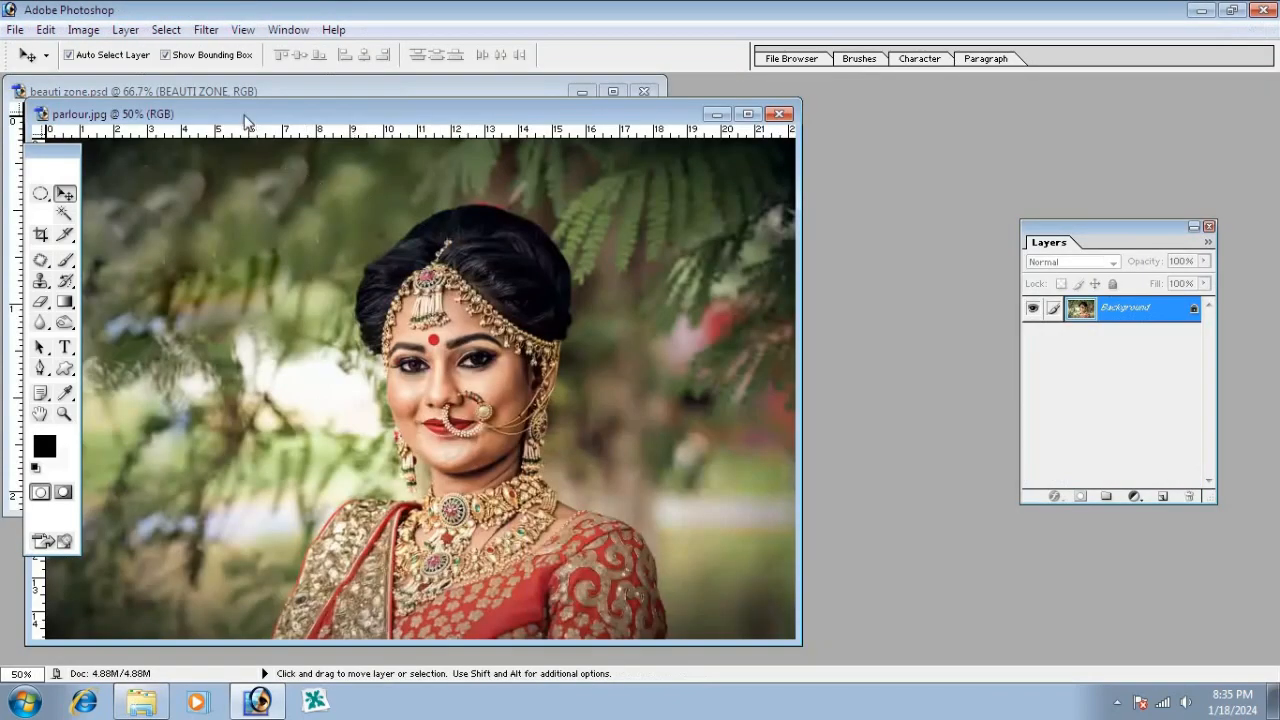
left_click_drag(248, 121, 699, 127)
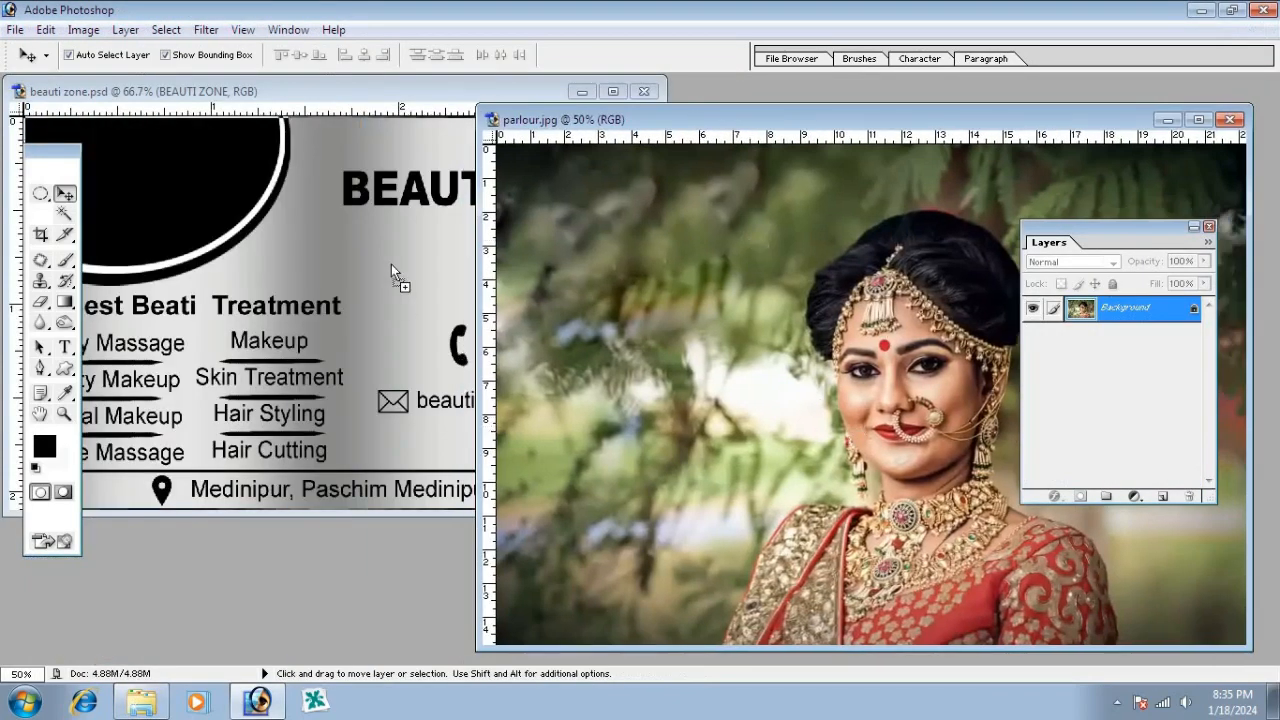
left_click_drag(391, 264, 391, 262)
left_click(876, 366)
key("ctrl+w")
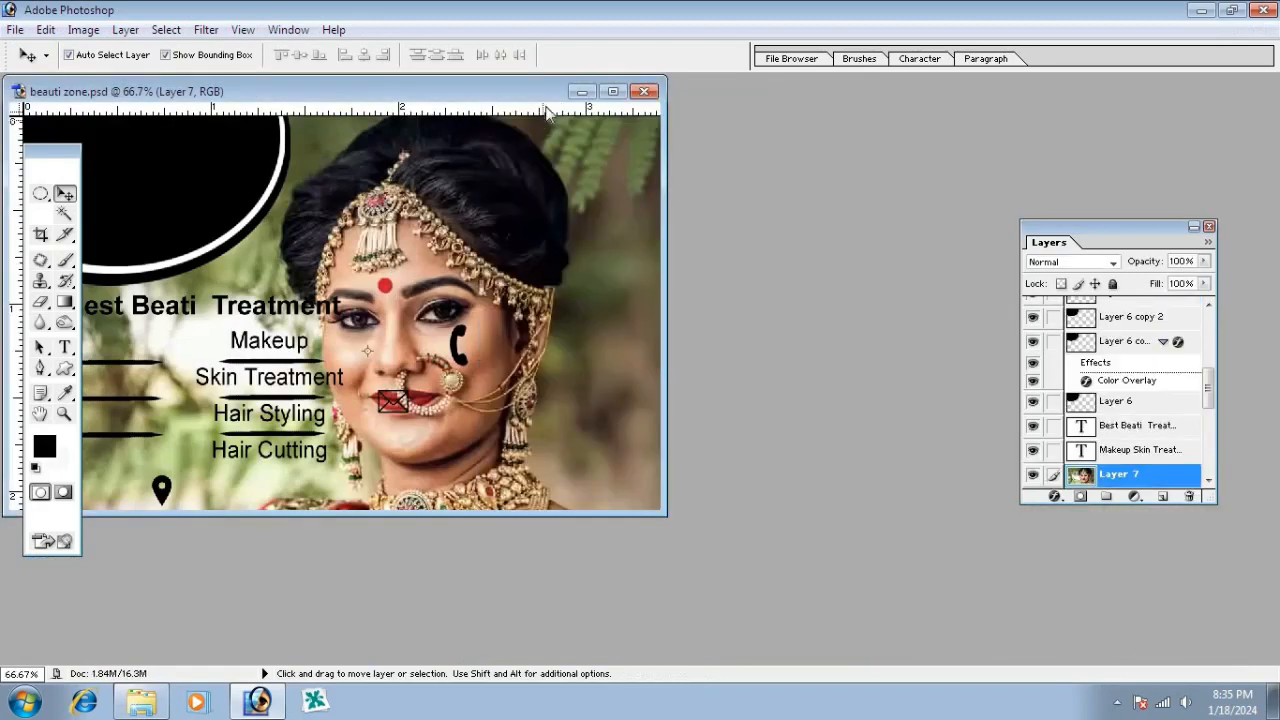
left_click(613, 91)
Scale the bride photo to about half size, flip it horizontally, and place it top-left
left_click_drag(782, 249, 771, 357)
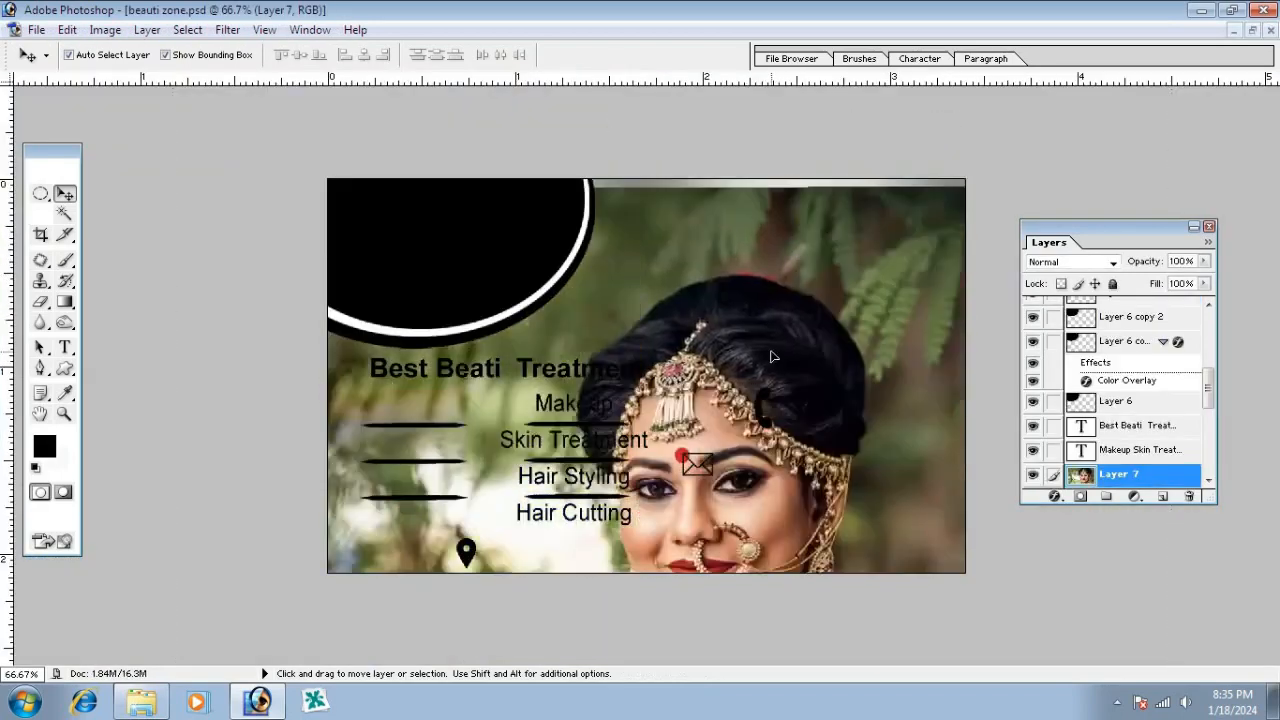
key("ctrl+t")
left_click_drag(1172, 180, 779, 433)
right_click(779, 433)
left_click(835, 409)
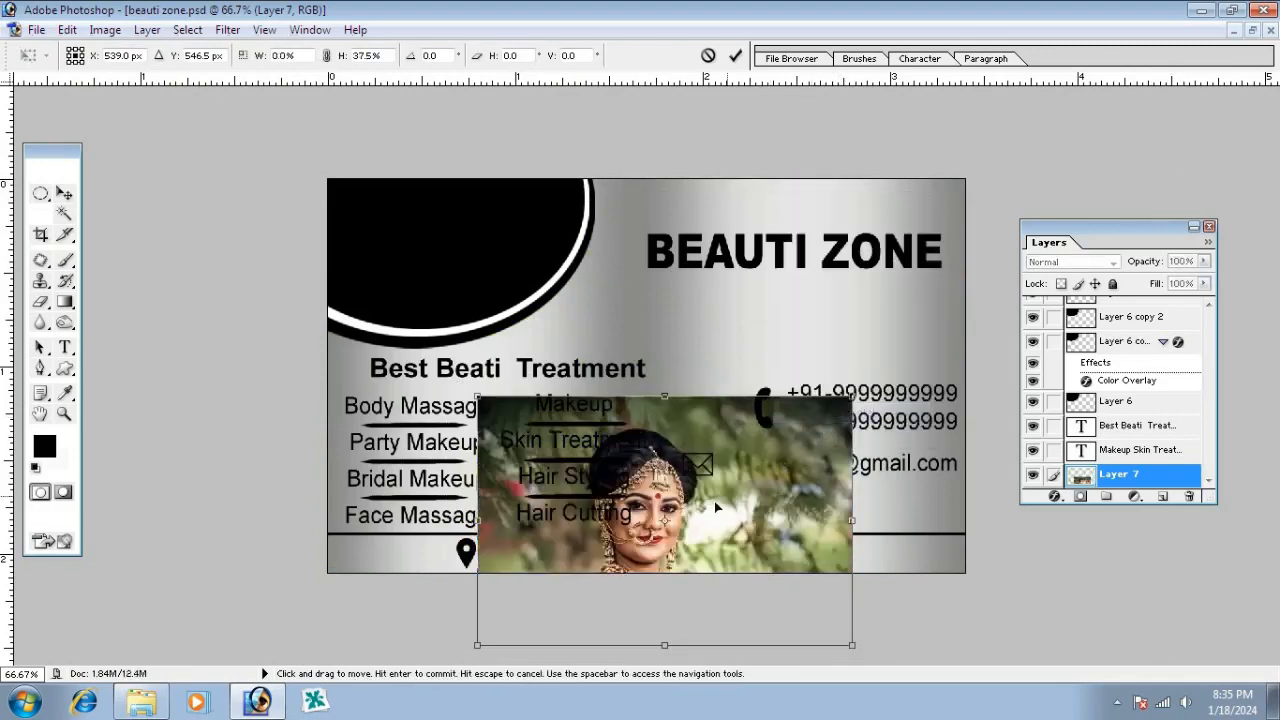
left_click_drag(714, 501, 525, 276)
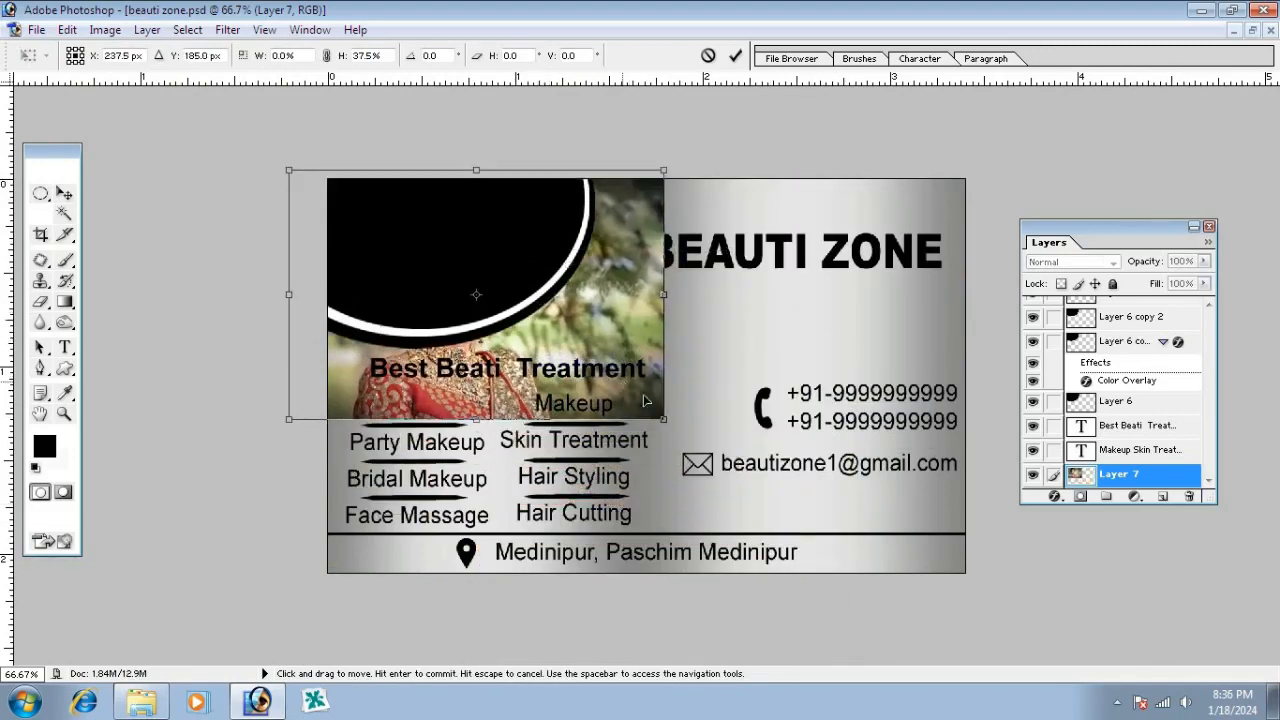
Shrink the photo further to fit the circle area and raise Layer 7 above the frame layers
left_click_drag(662, 418, 608, 350)
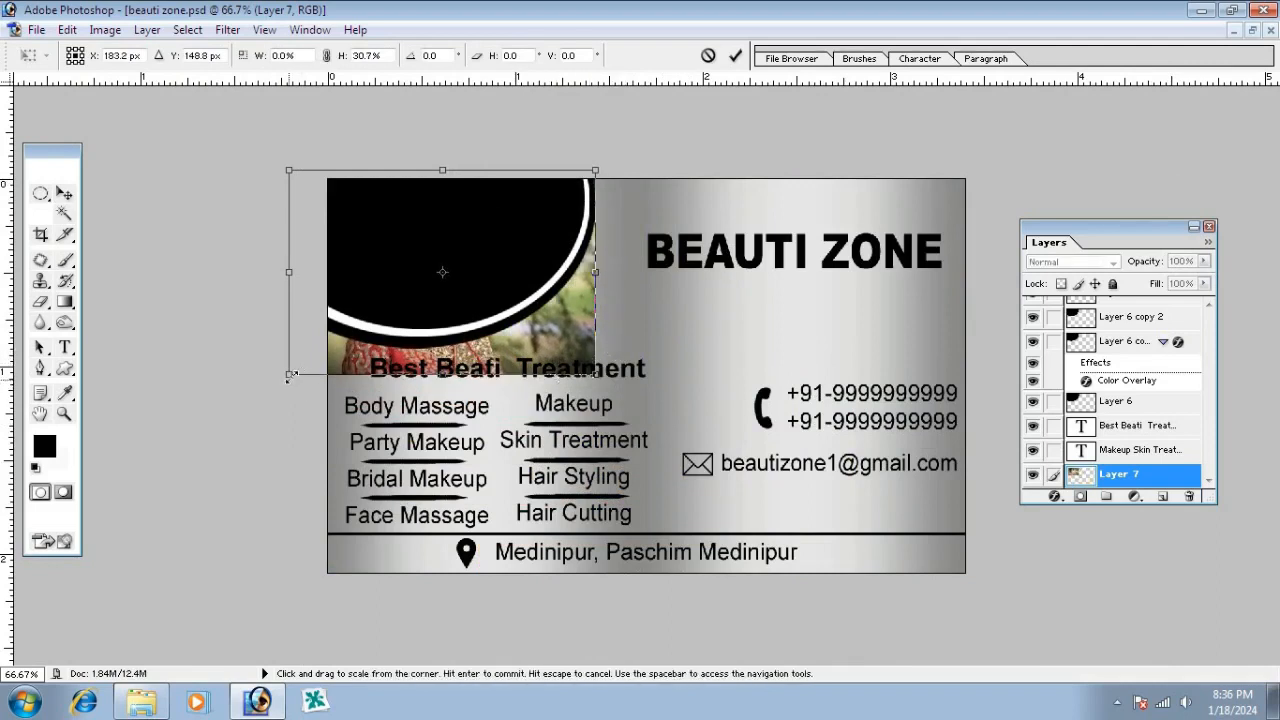
left_click_drag(289, 374, 315, 357)
key("Return")
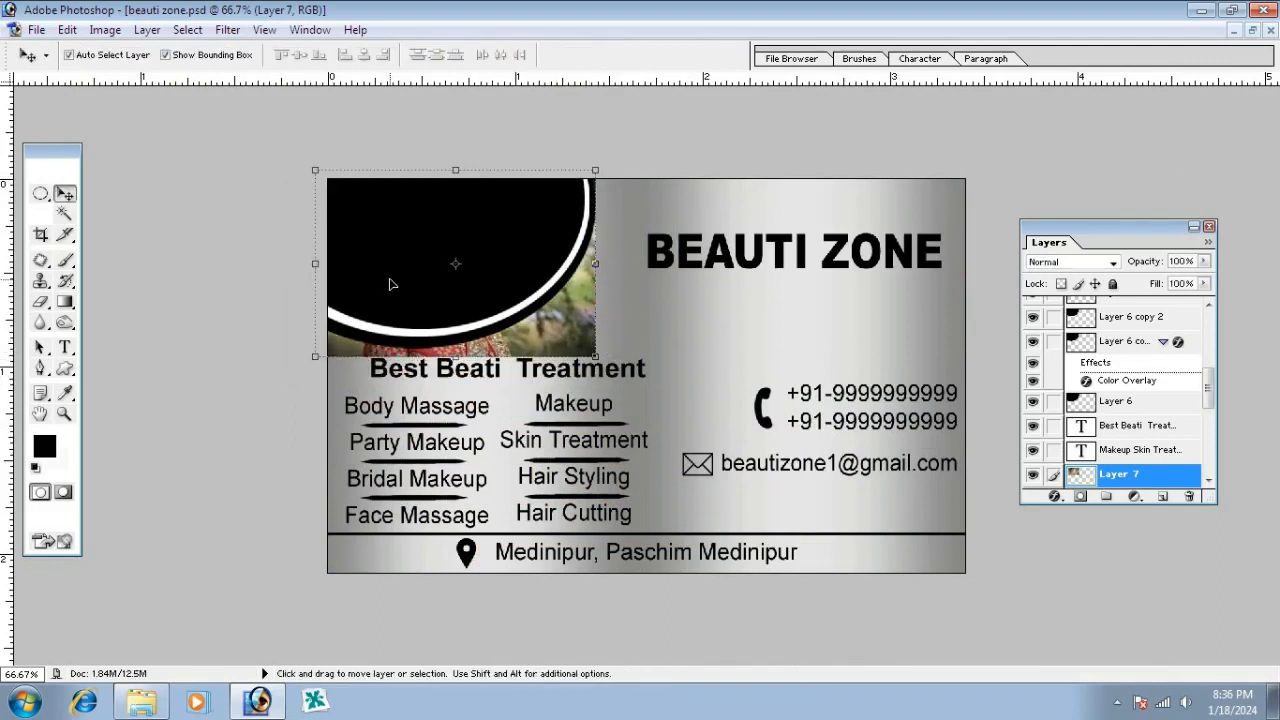
key("ctrl+bracketright")
key("ctrl+bracketright")
key("ctrl+bracketright")
key("ctrl+bracketright")
key("ctrl+bracketright")
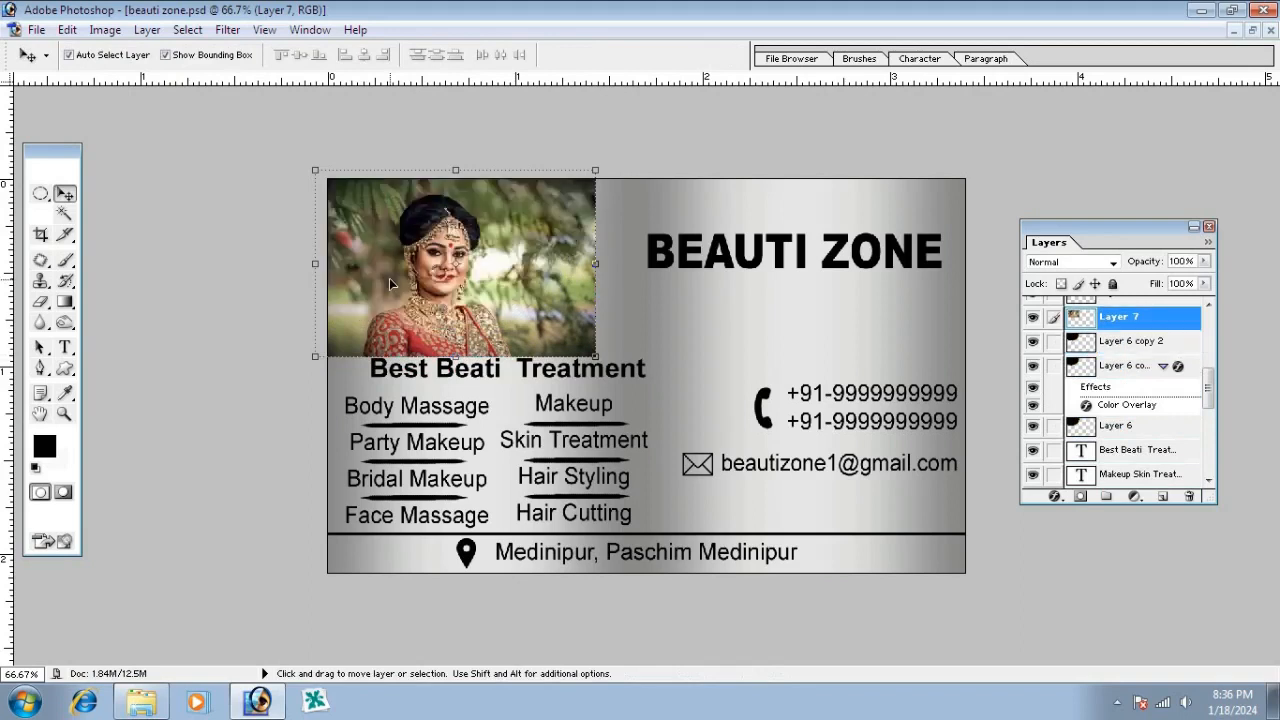
Clip the bride photo into the circle below and narrow the Layer 6 frame to 83% width
key("ctrl+g")
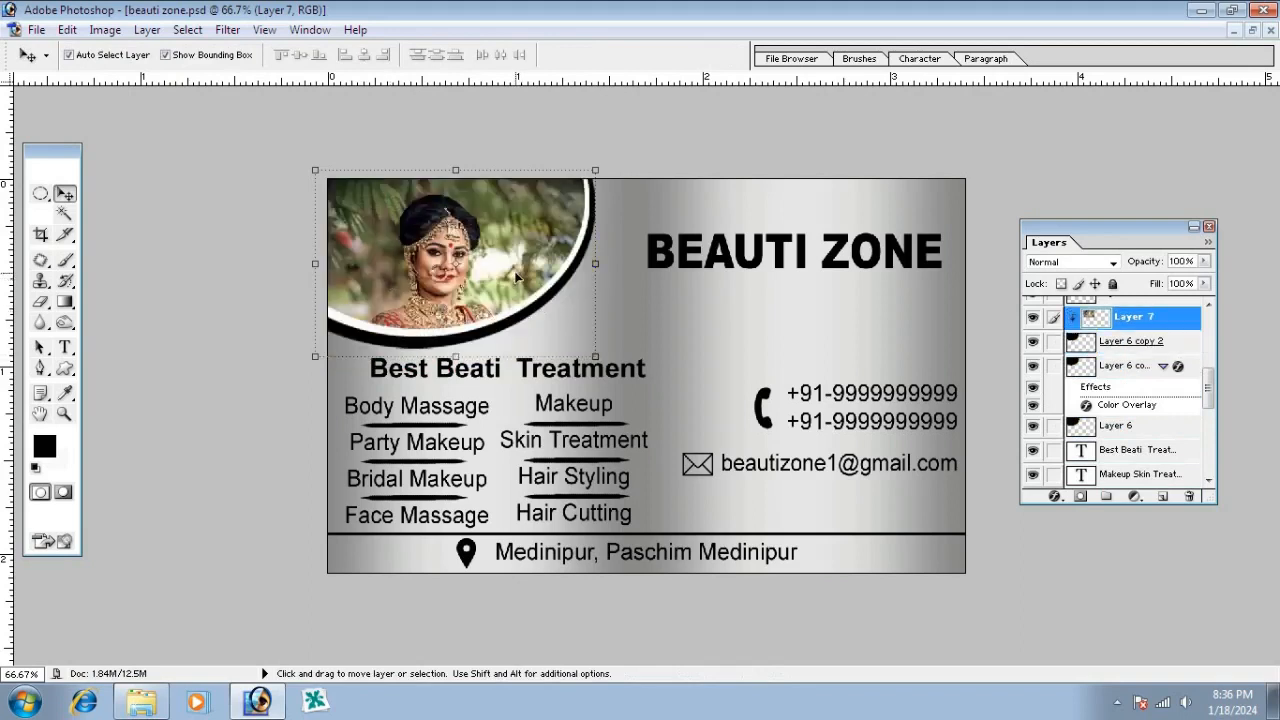
left_click_drag(516, 277, 487, 244)
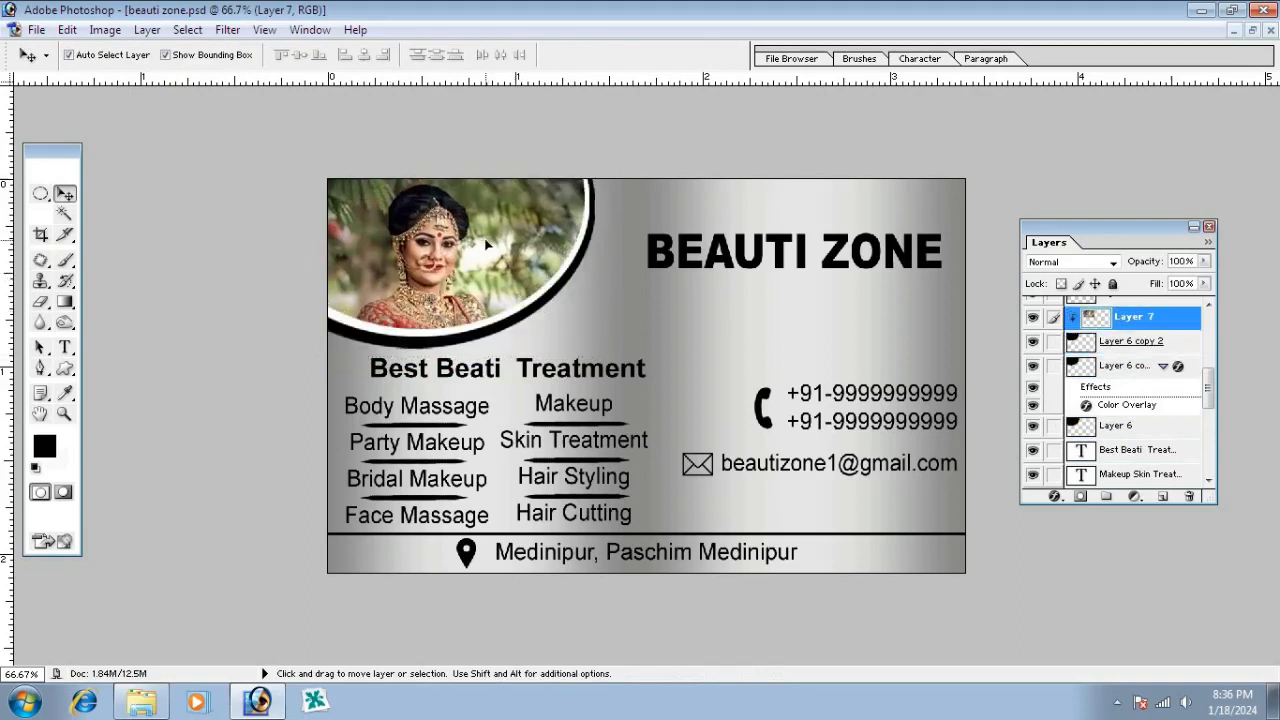
left_click(645, 208)
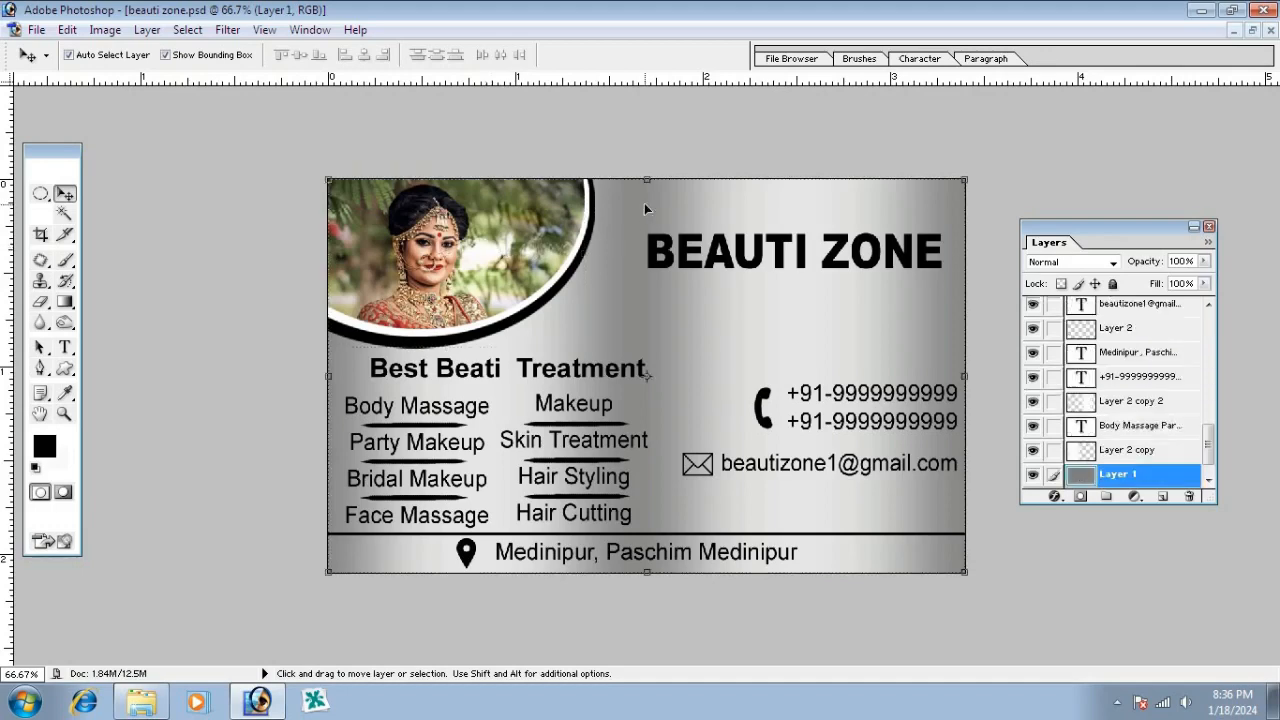
left_click(589, 248)
scroll(1108, 350, "up", 2)
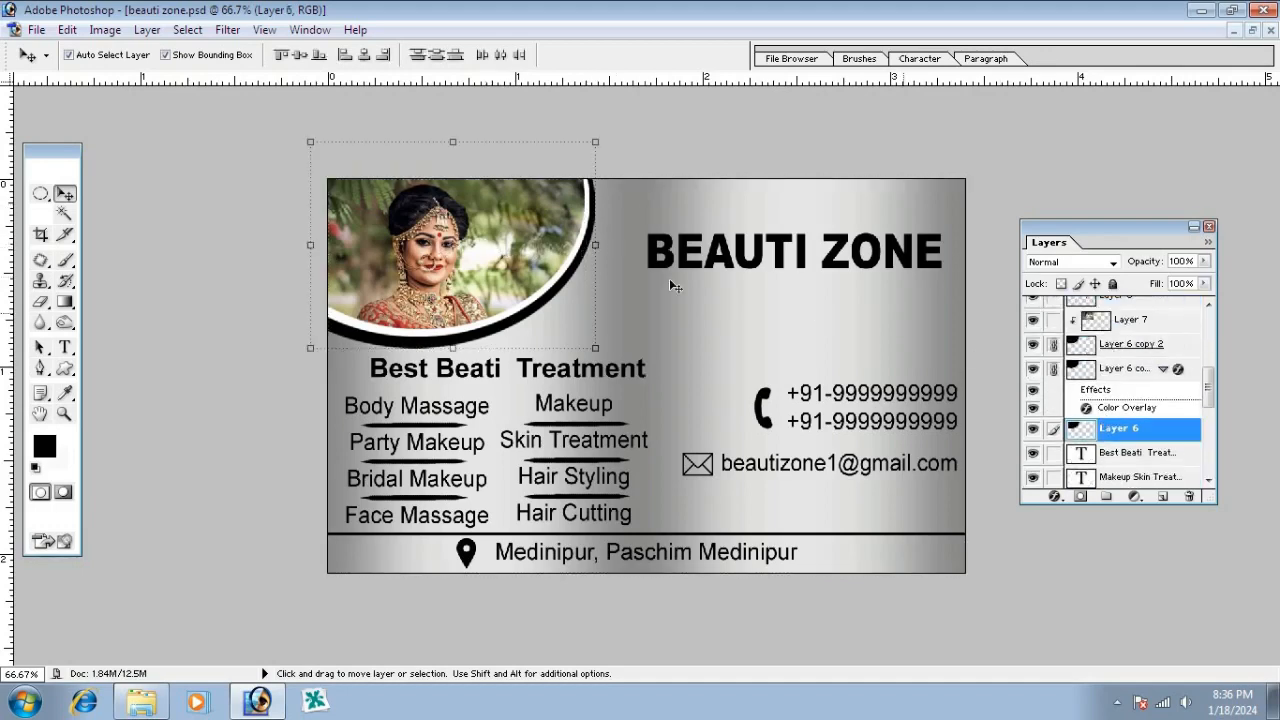
left_click_drag(604, 208, 554, 229)
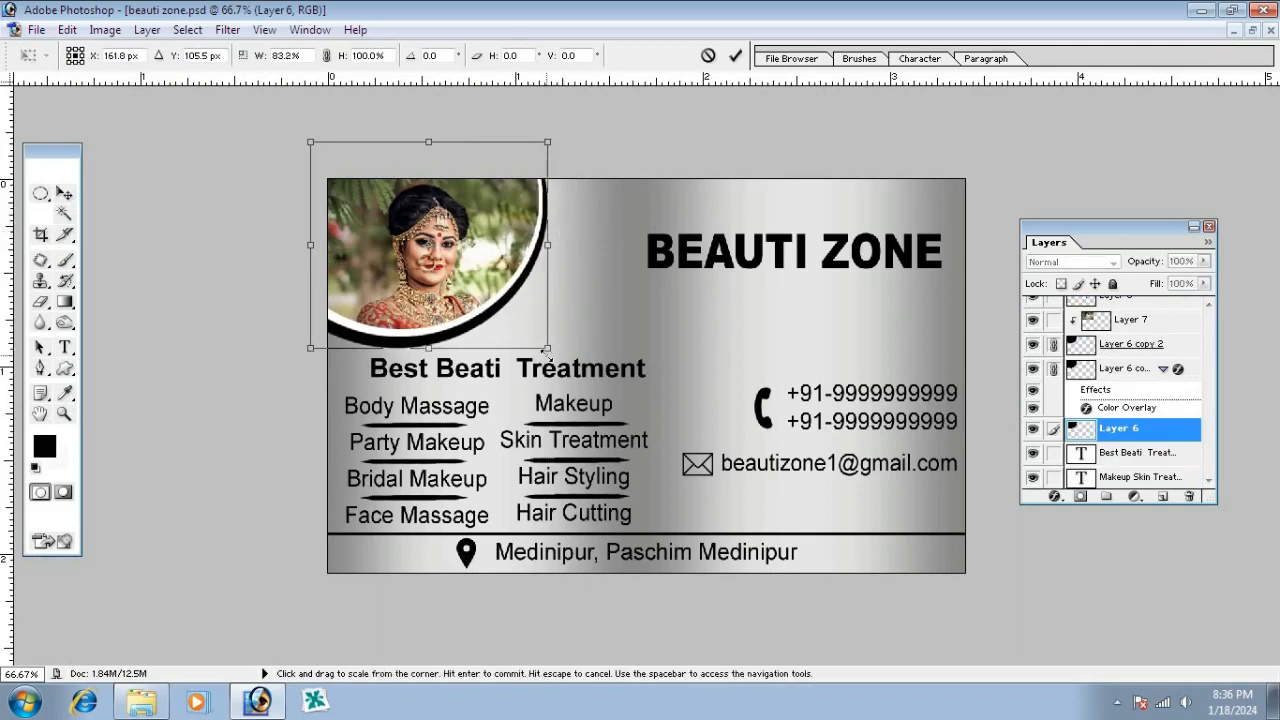
key("Return")
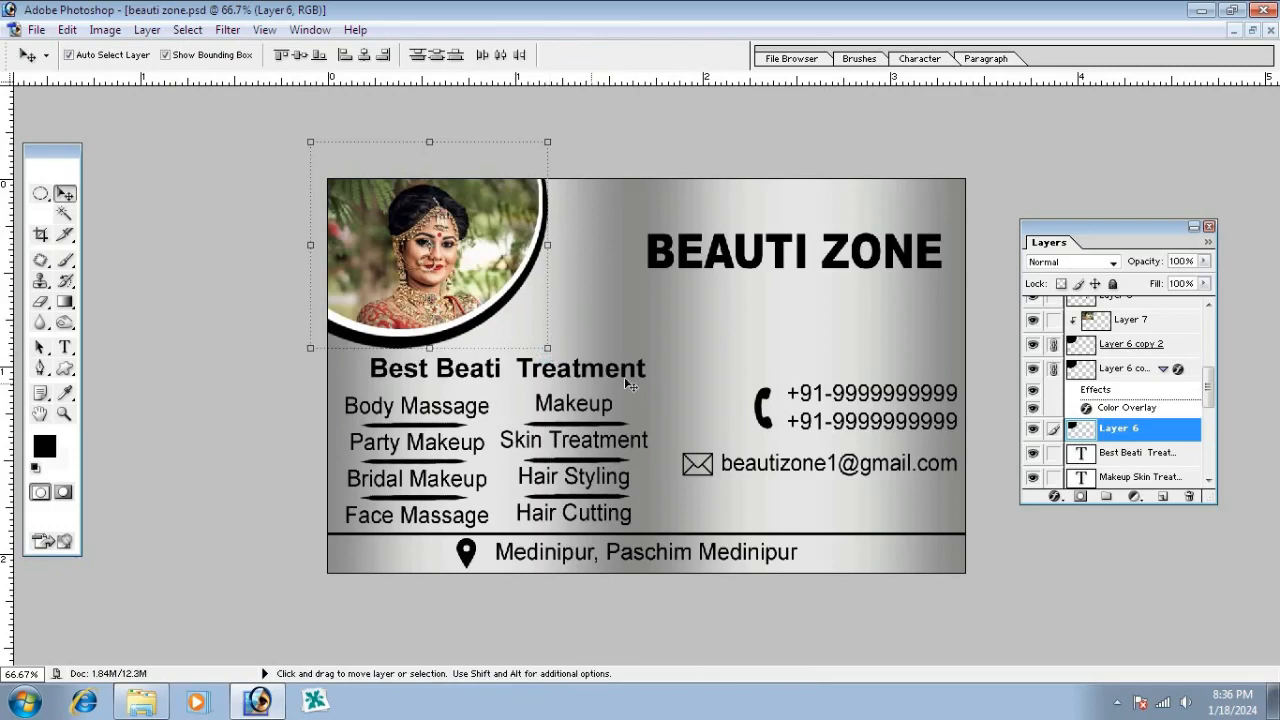
Recentre the bride photo inside the circle frame and reselect Layer 7
left_click_drag(461, 251, 447, 238)
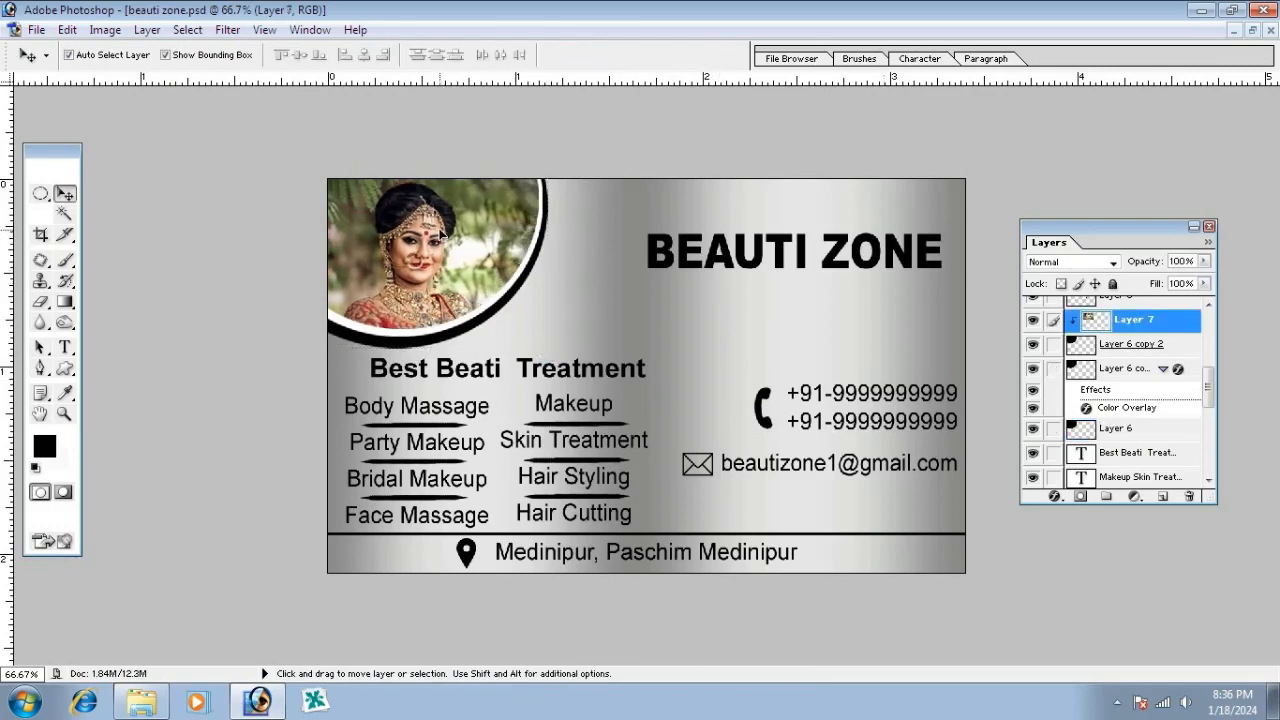
left_click(675, 289)
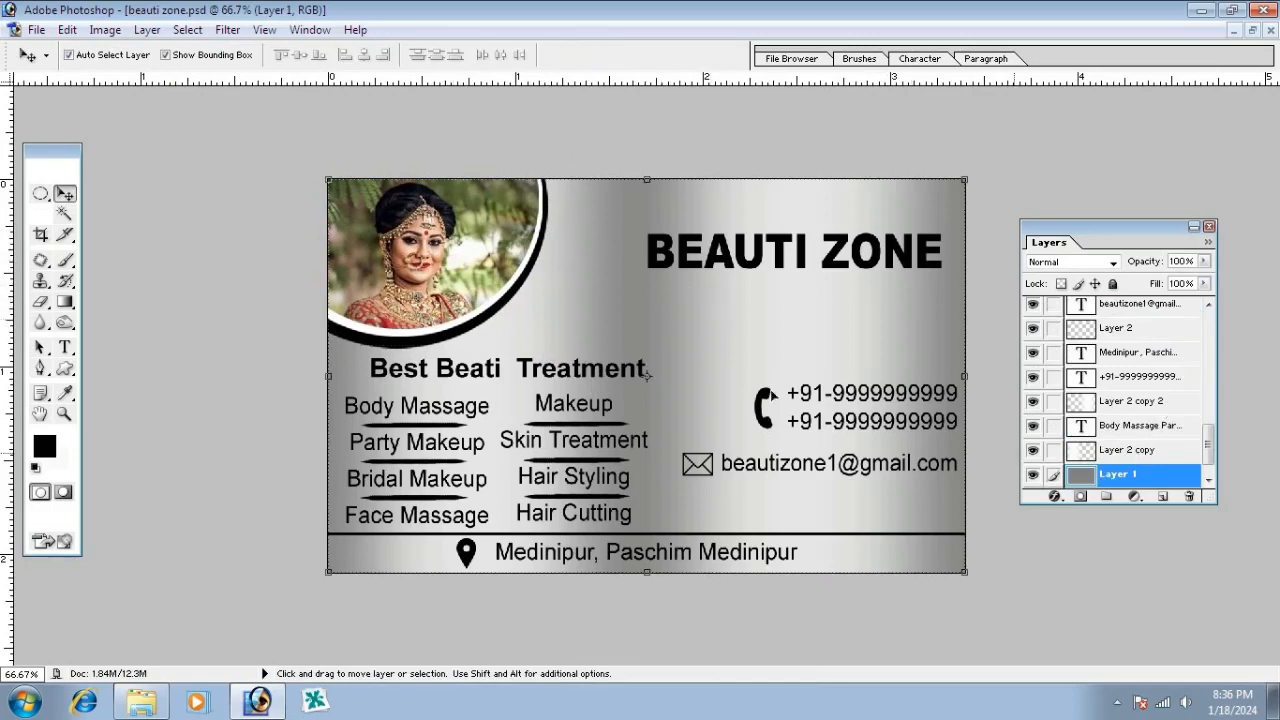
left_click(486, 272)
Add a Drop Shadow with 0 px distance to Layer 6 copy 2
left_click(1091, 335)
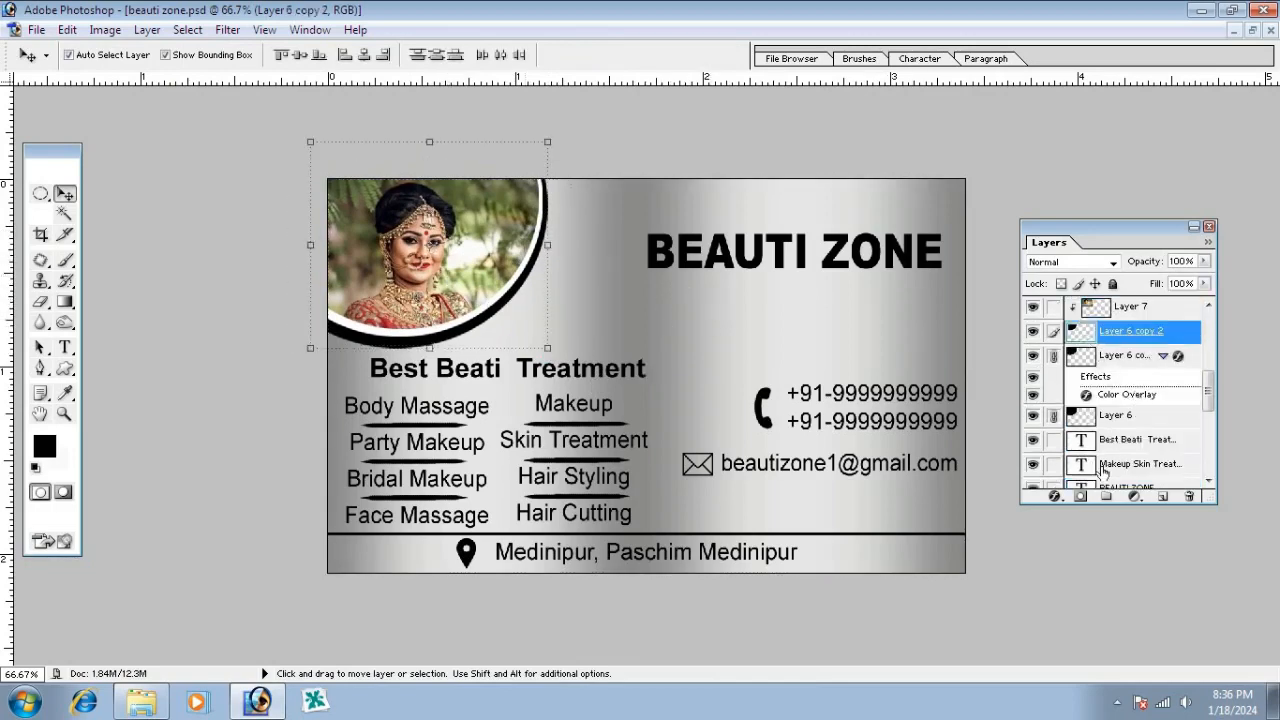
left_click(1054, 496)
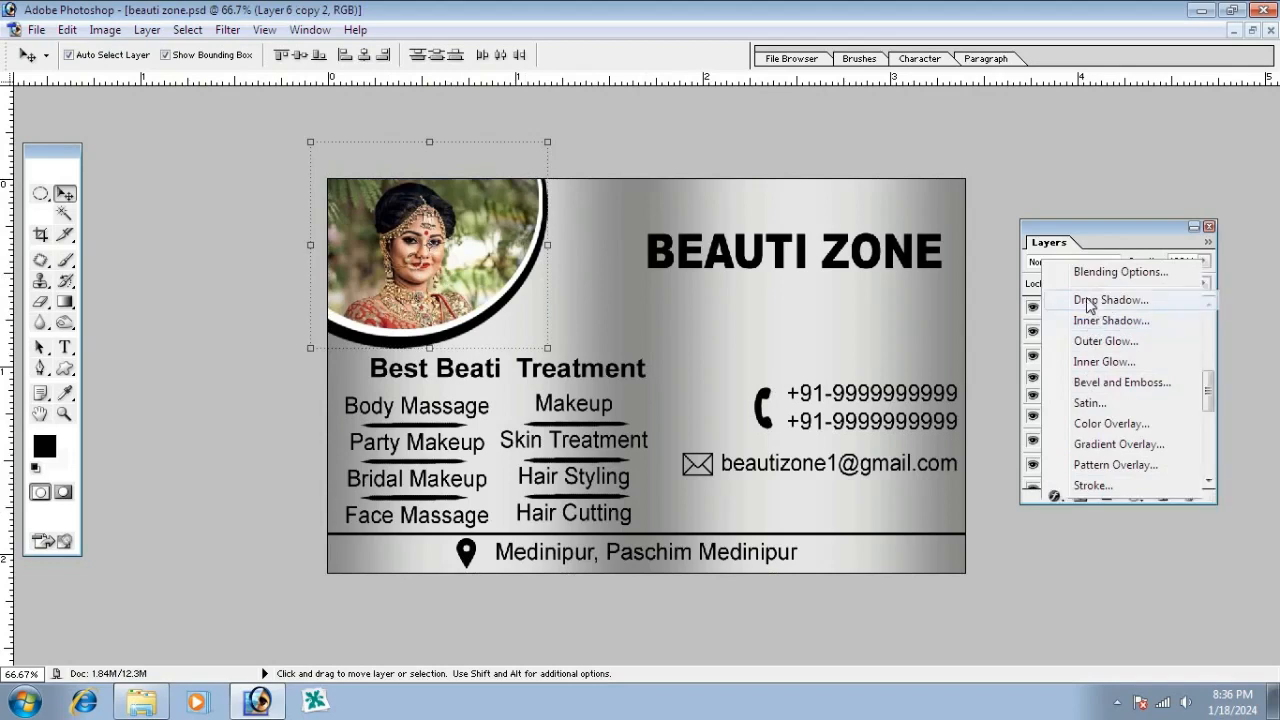
left_click(1092, 301)
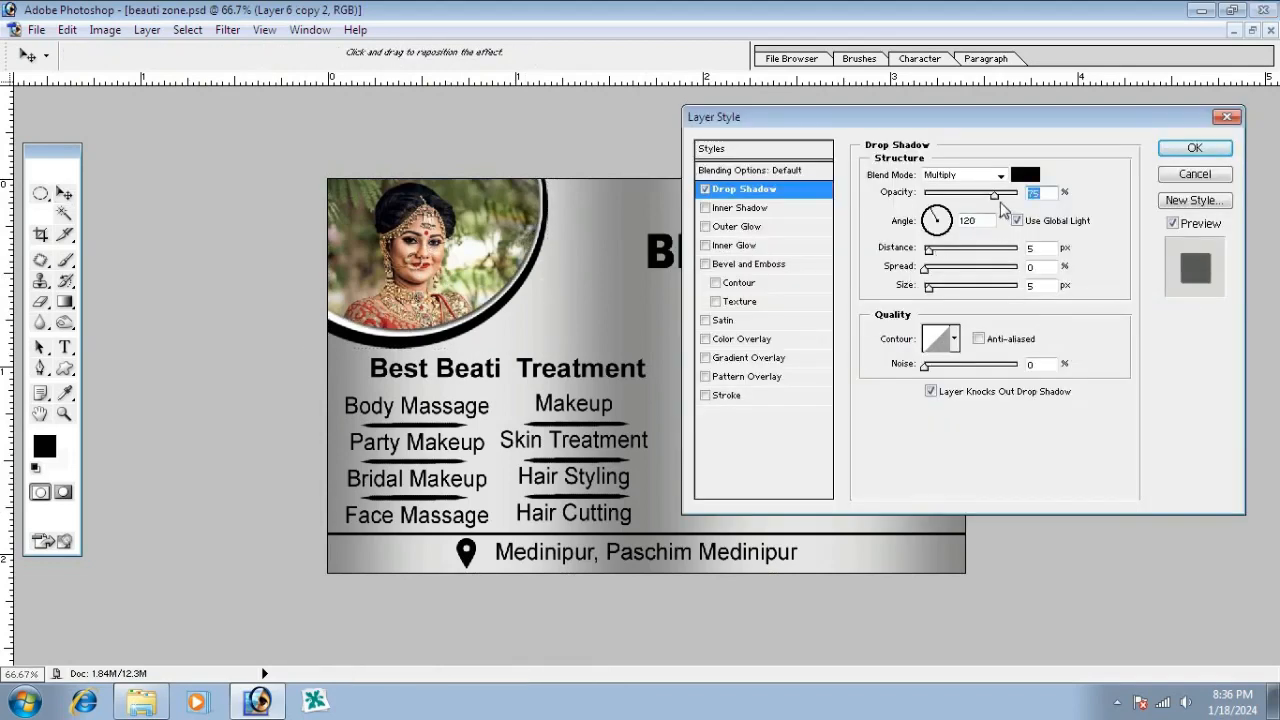
left_click_drag(928, 251, 938, 293)
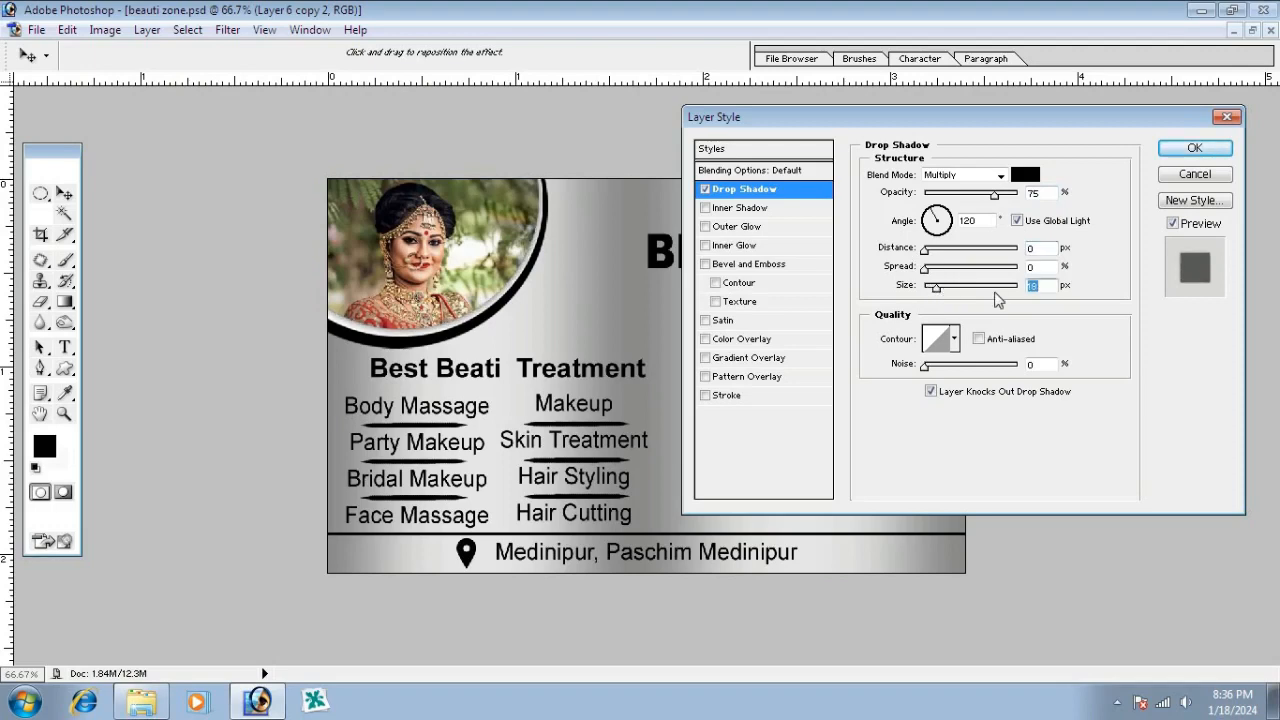
key("Return")
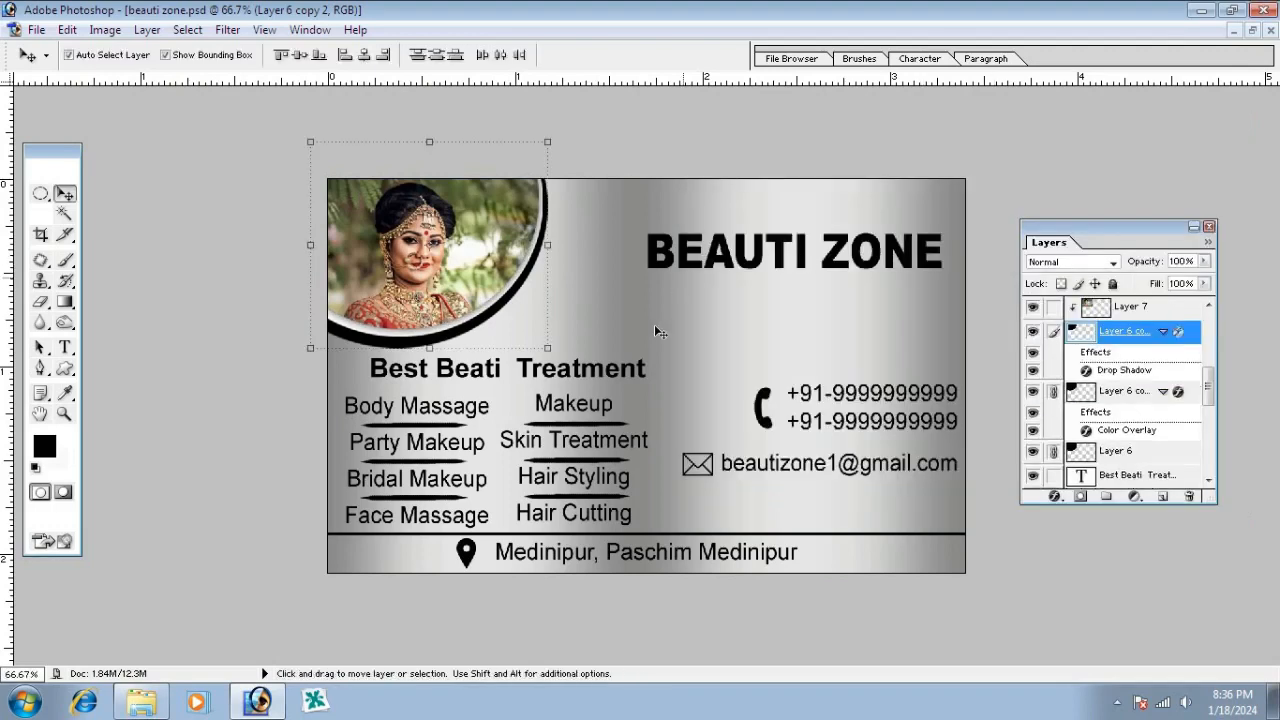
Adjust the opacity of Layer 6 copy
left_click(1132, 394)
left_click(1204, 261)
mouse_move(1205, 283)
left_mouse_down()
mouse_move(1063, 295)
mouse_move(1210, 302)
left_mouse_up()
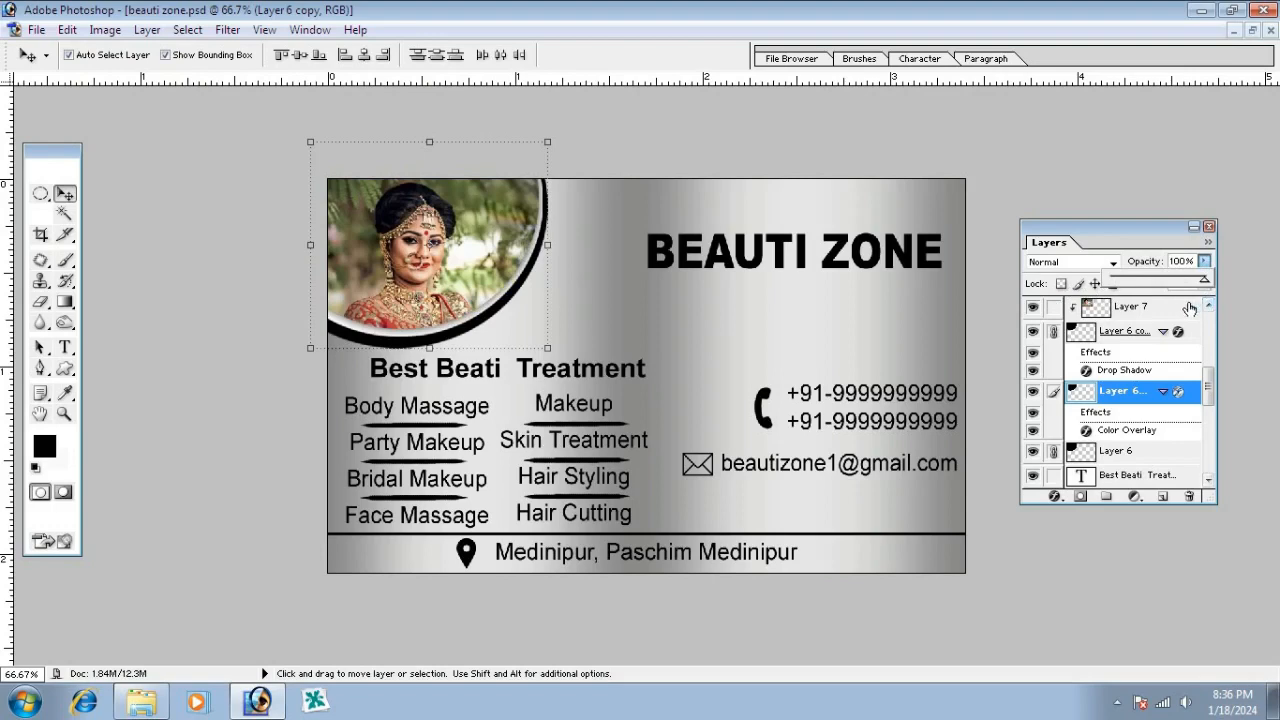
left_click(658, 288)
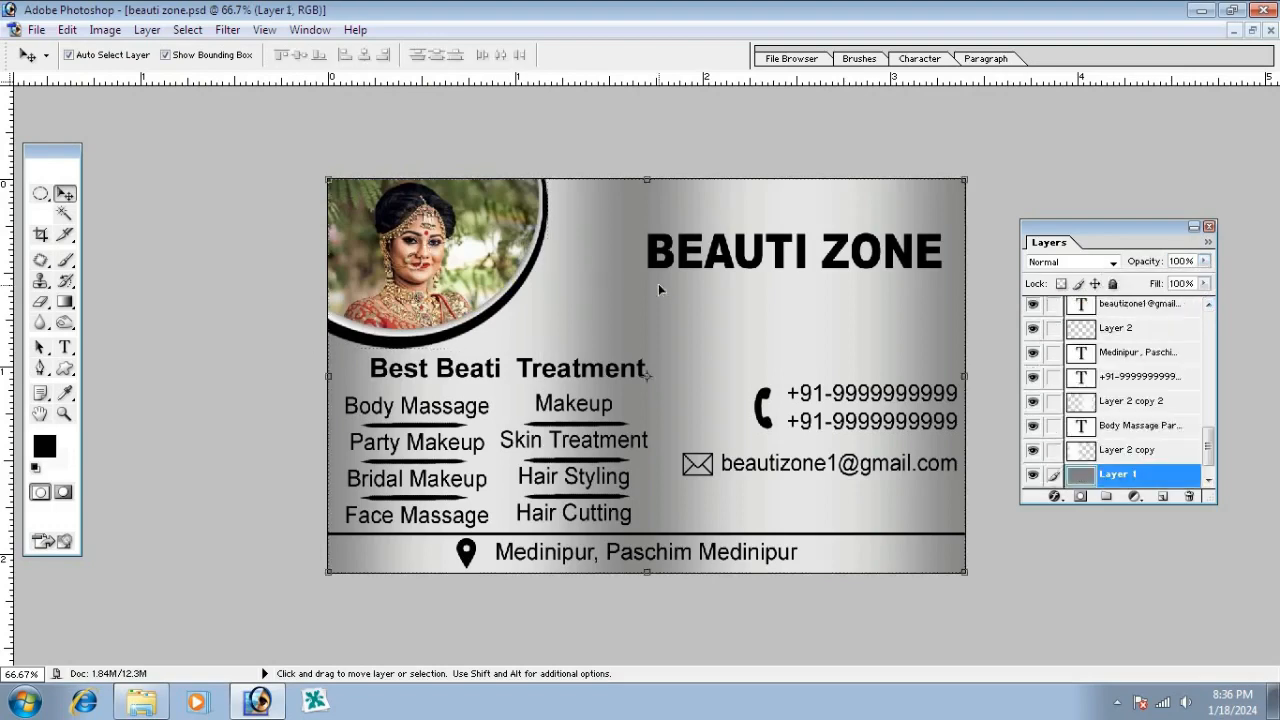